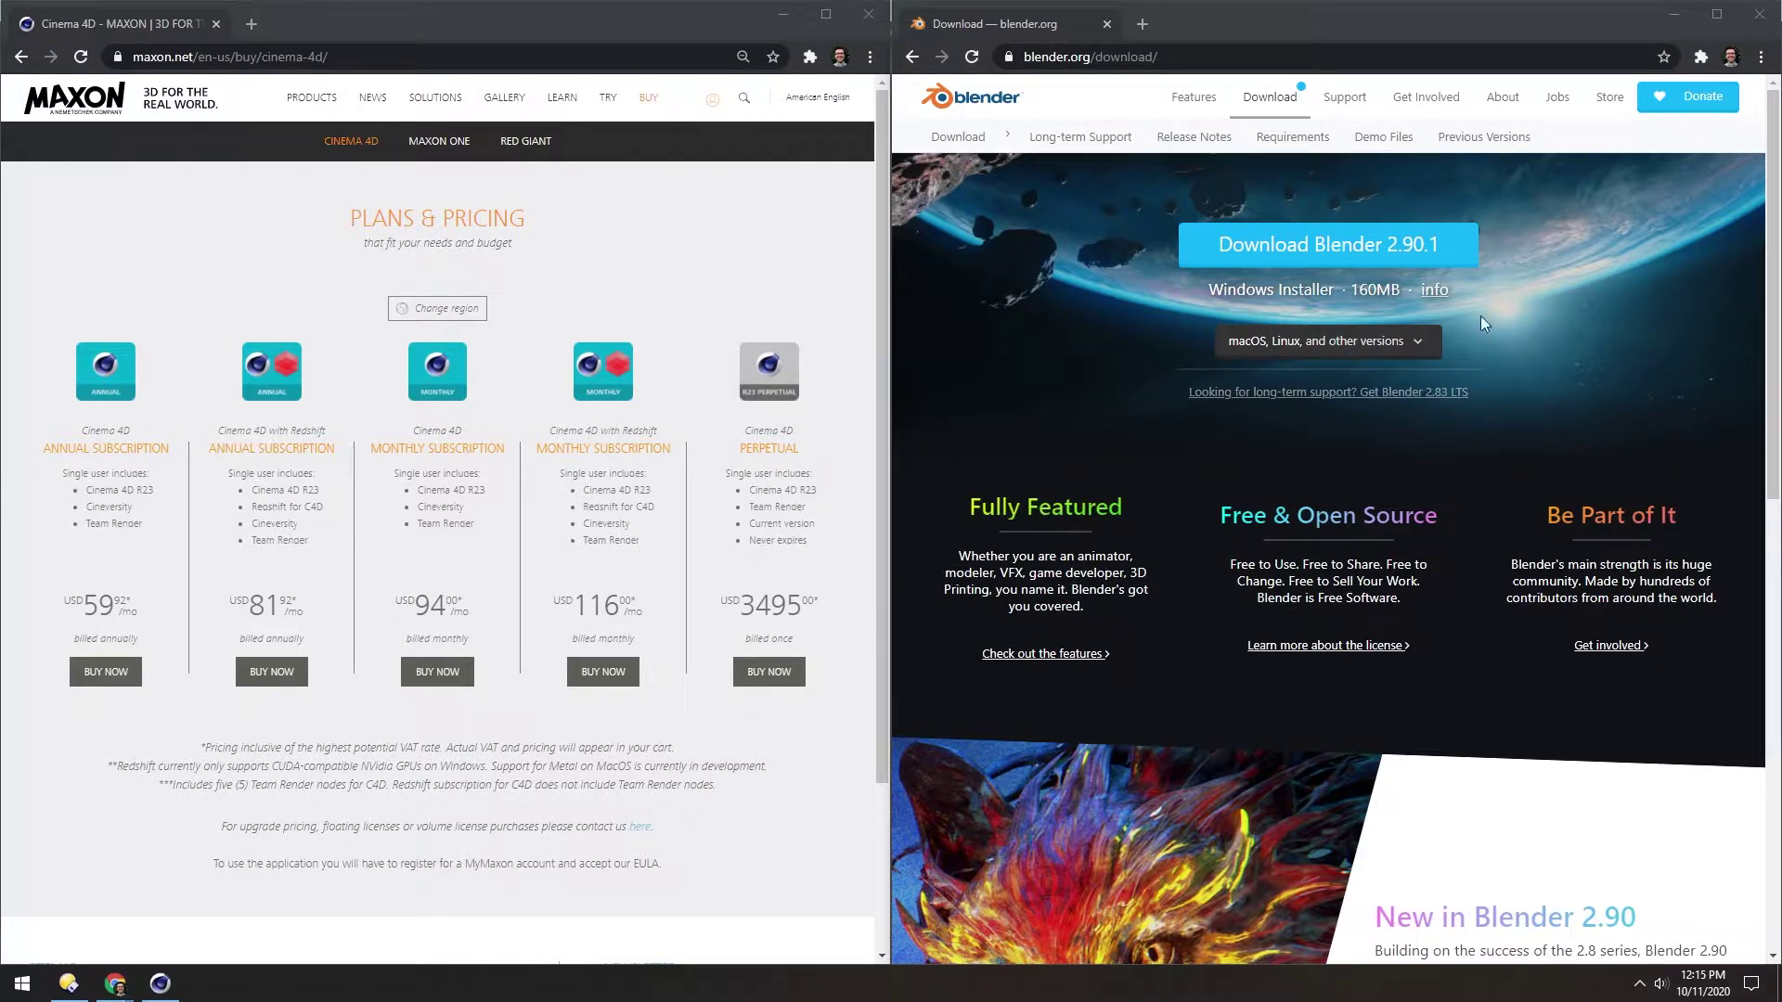
# - Switch to Cinema 4D and add a Sphere primitive to the empty scene
pyautogui.click(165, 988)
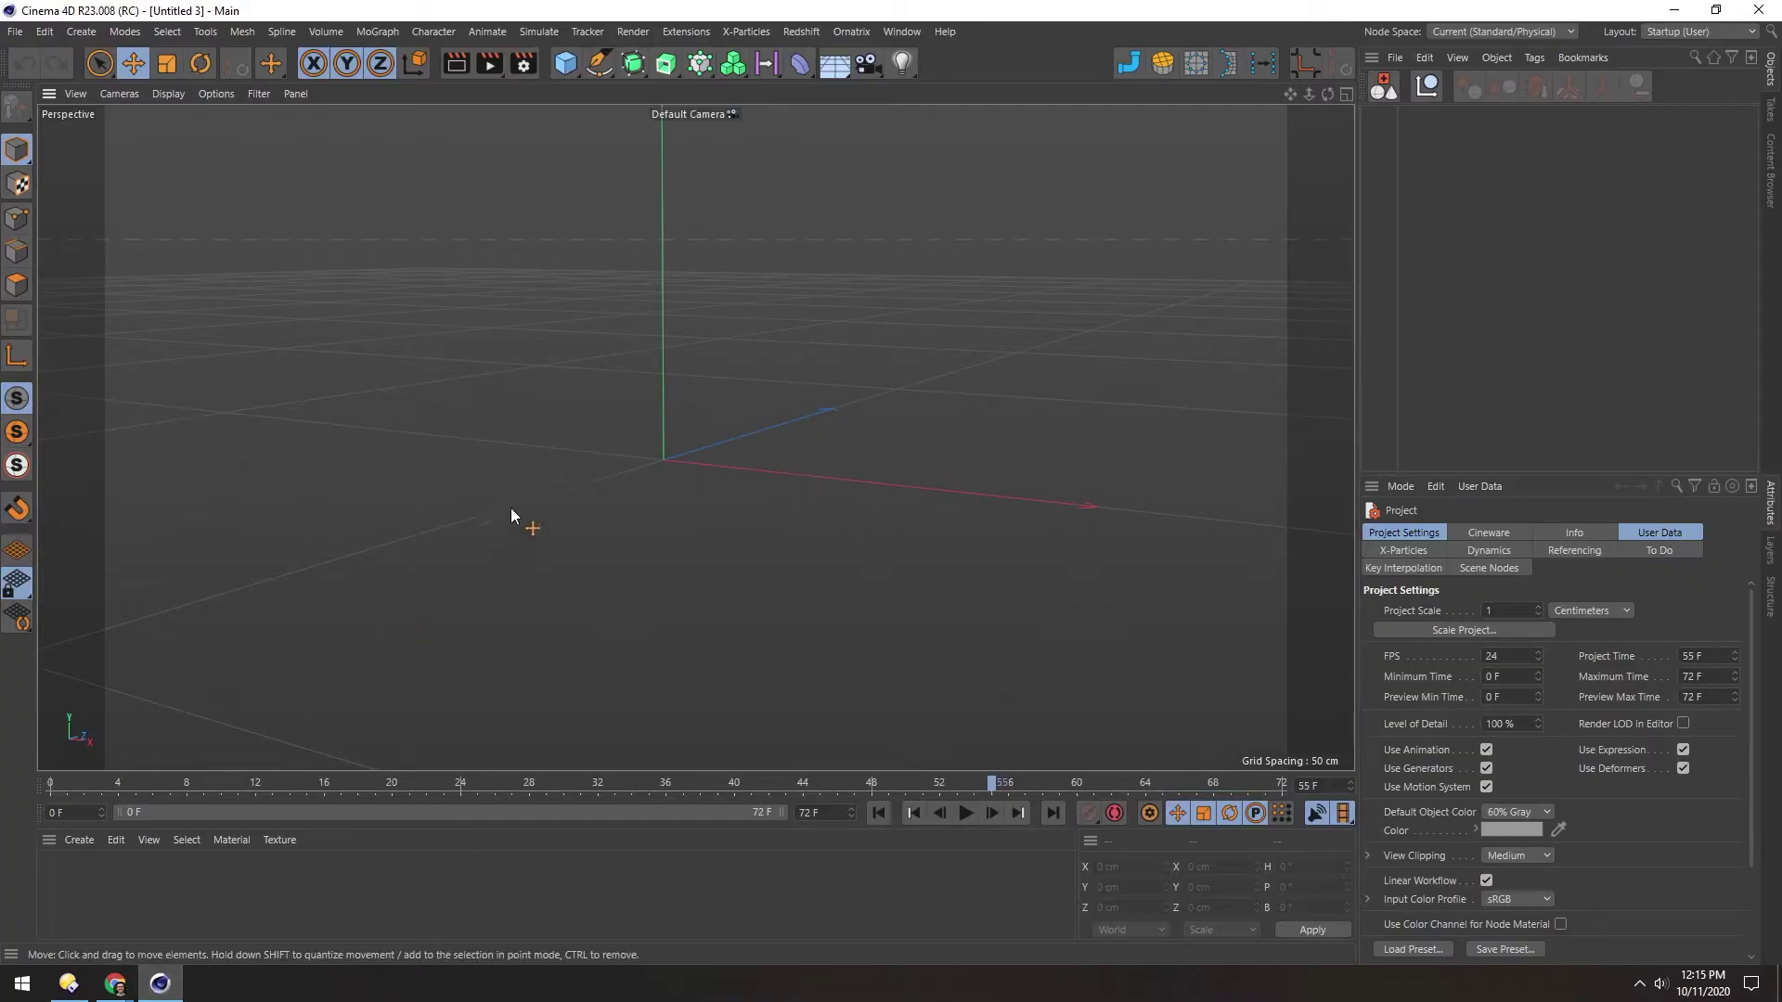
pyautogui.click(565, 65)
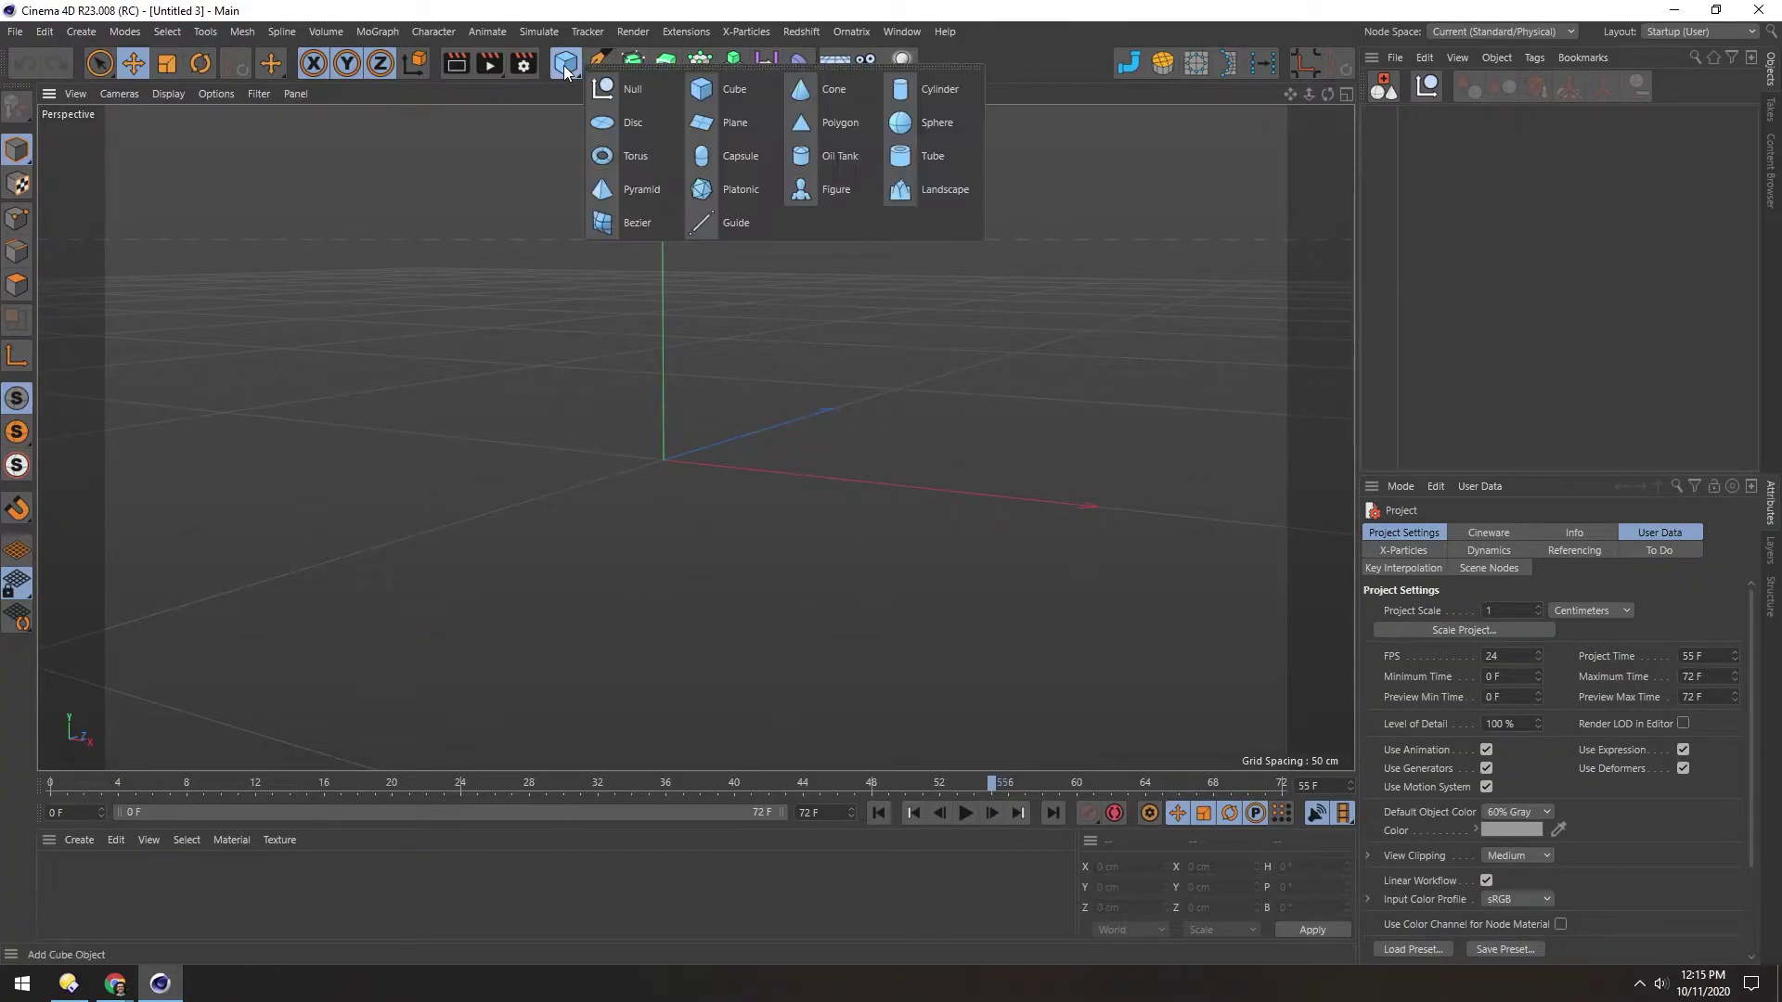
pyautogui.click(891, 131)
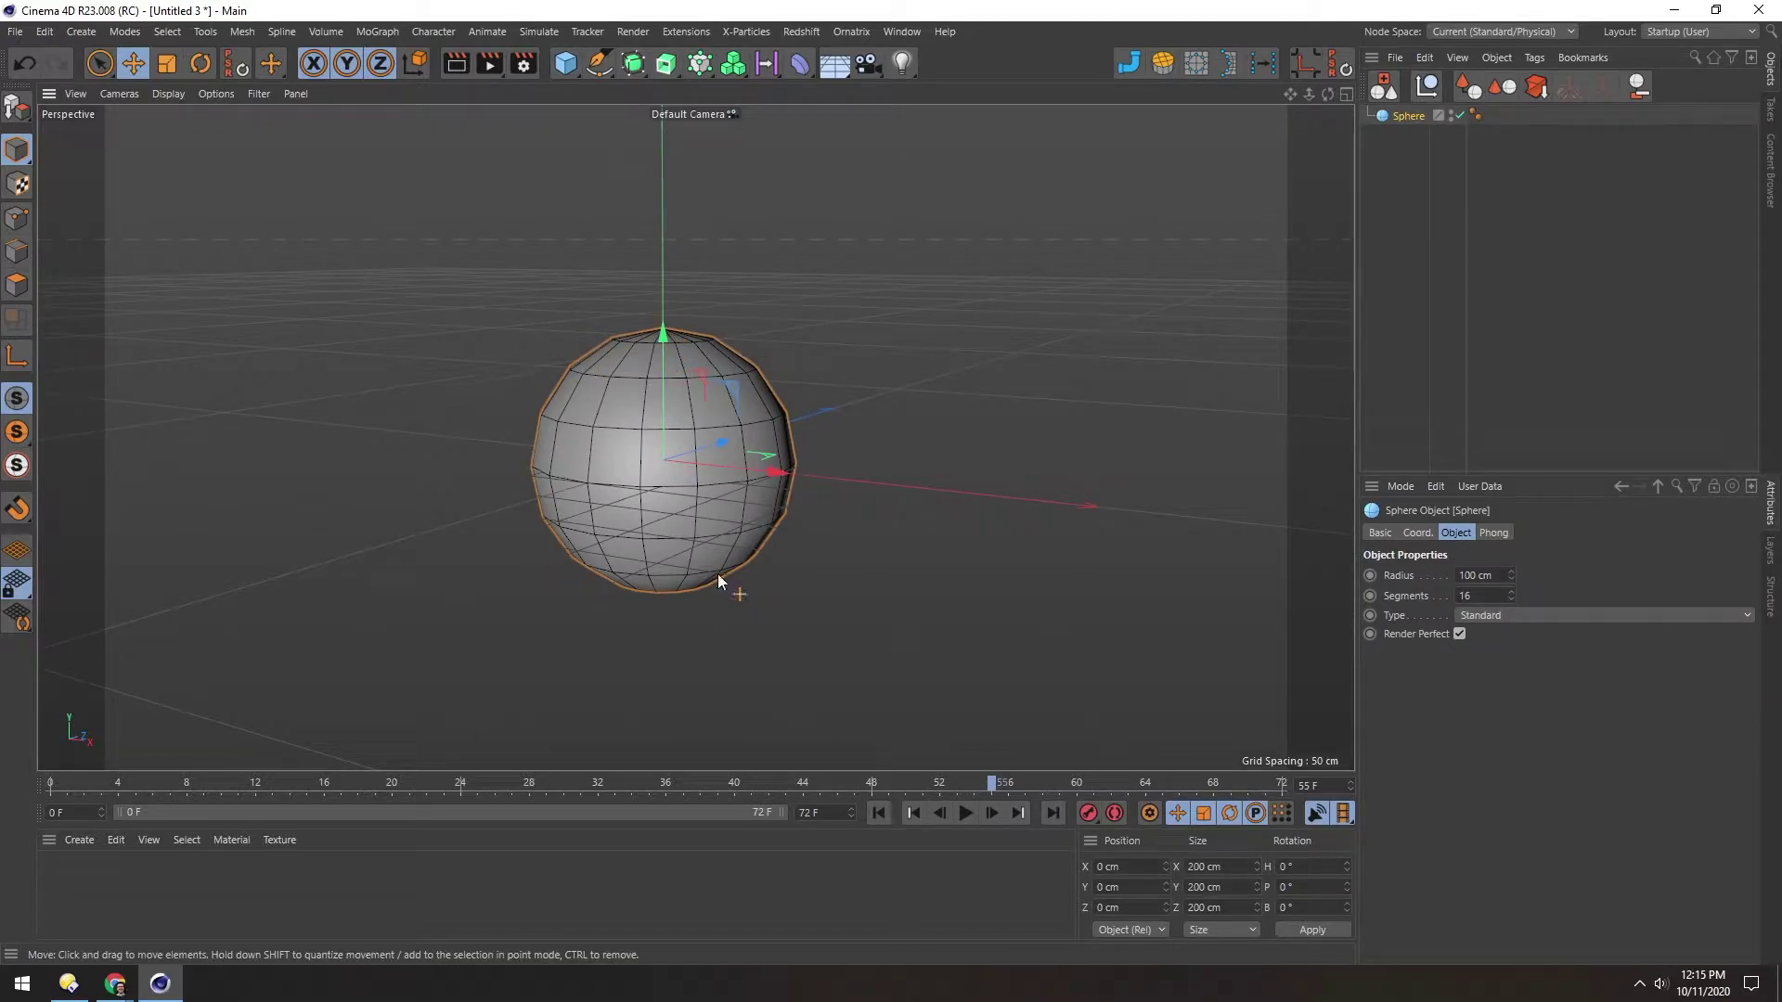
# - Set the sphere's type to Hexahedron and its segments to 500
pyautogui.click(1479, 615)
pyautogui.click(1485, 676)
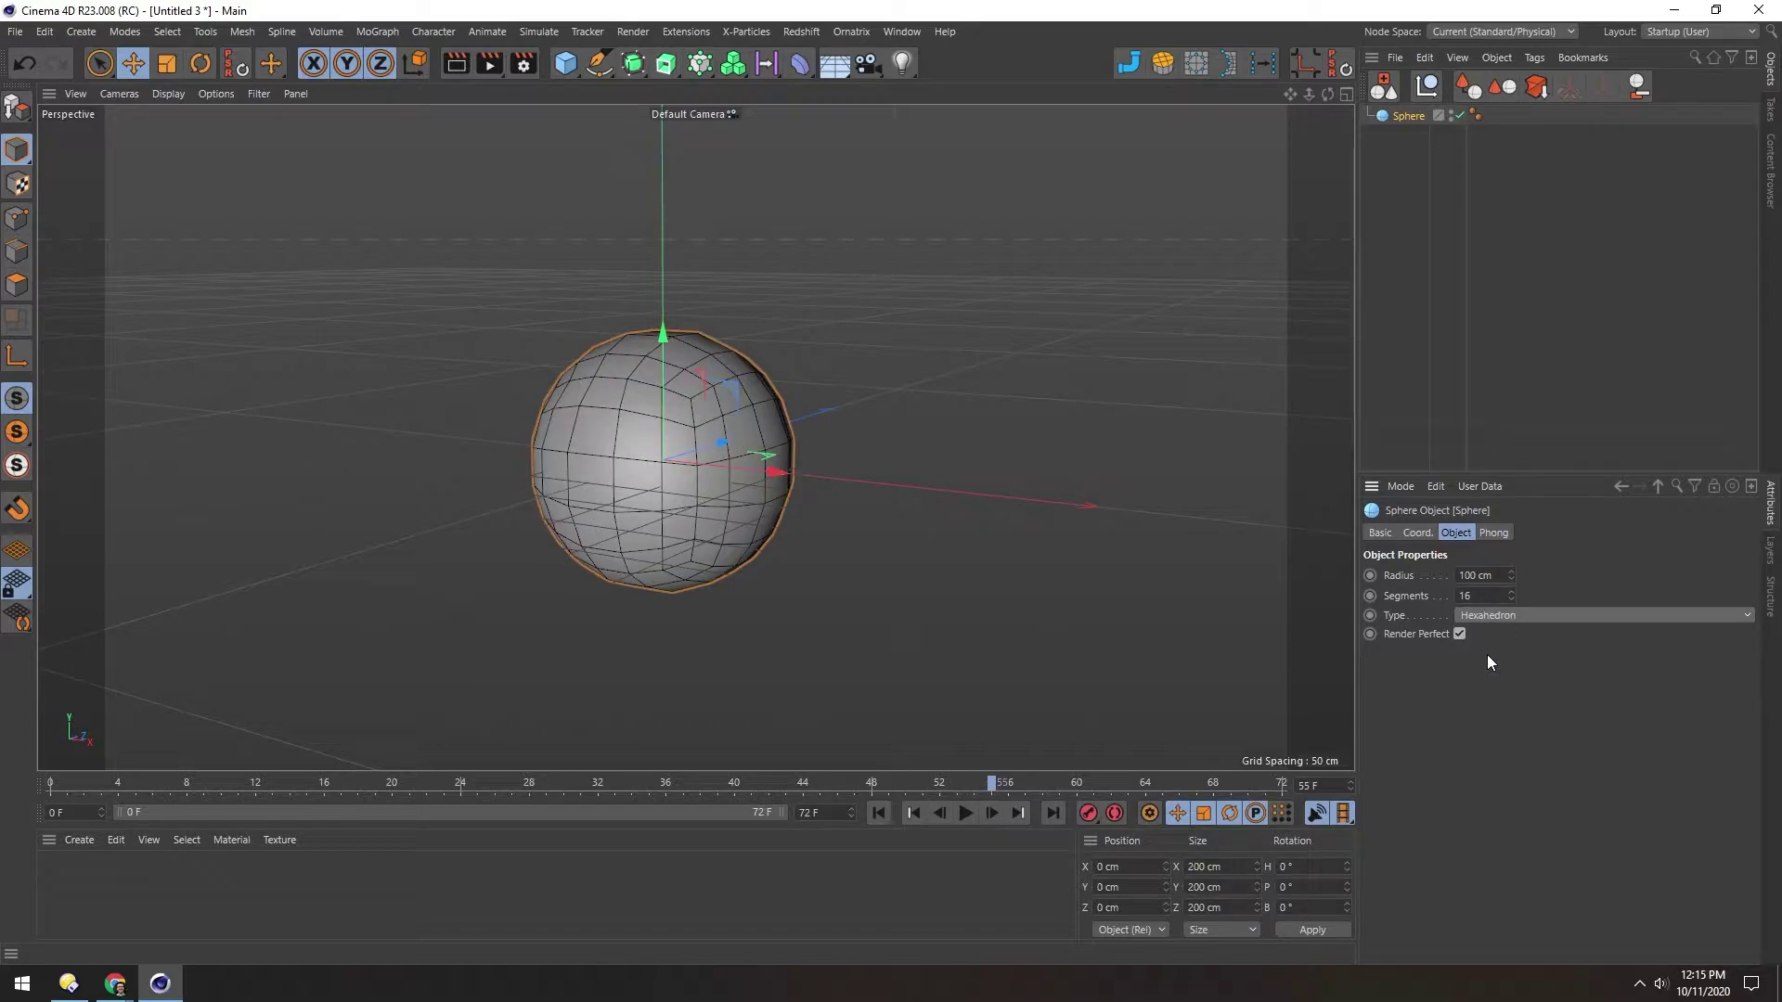
pyautogui.click(1469, 595)
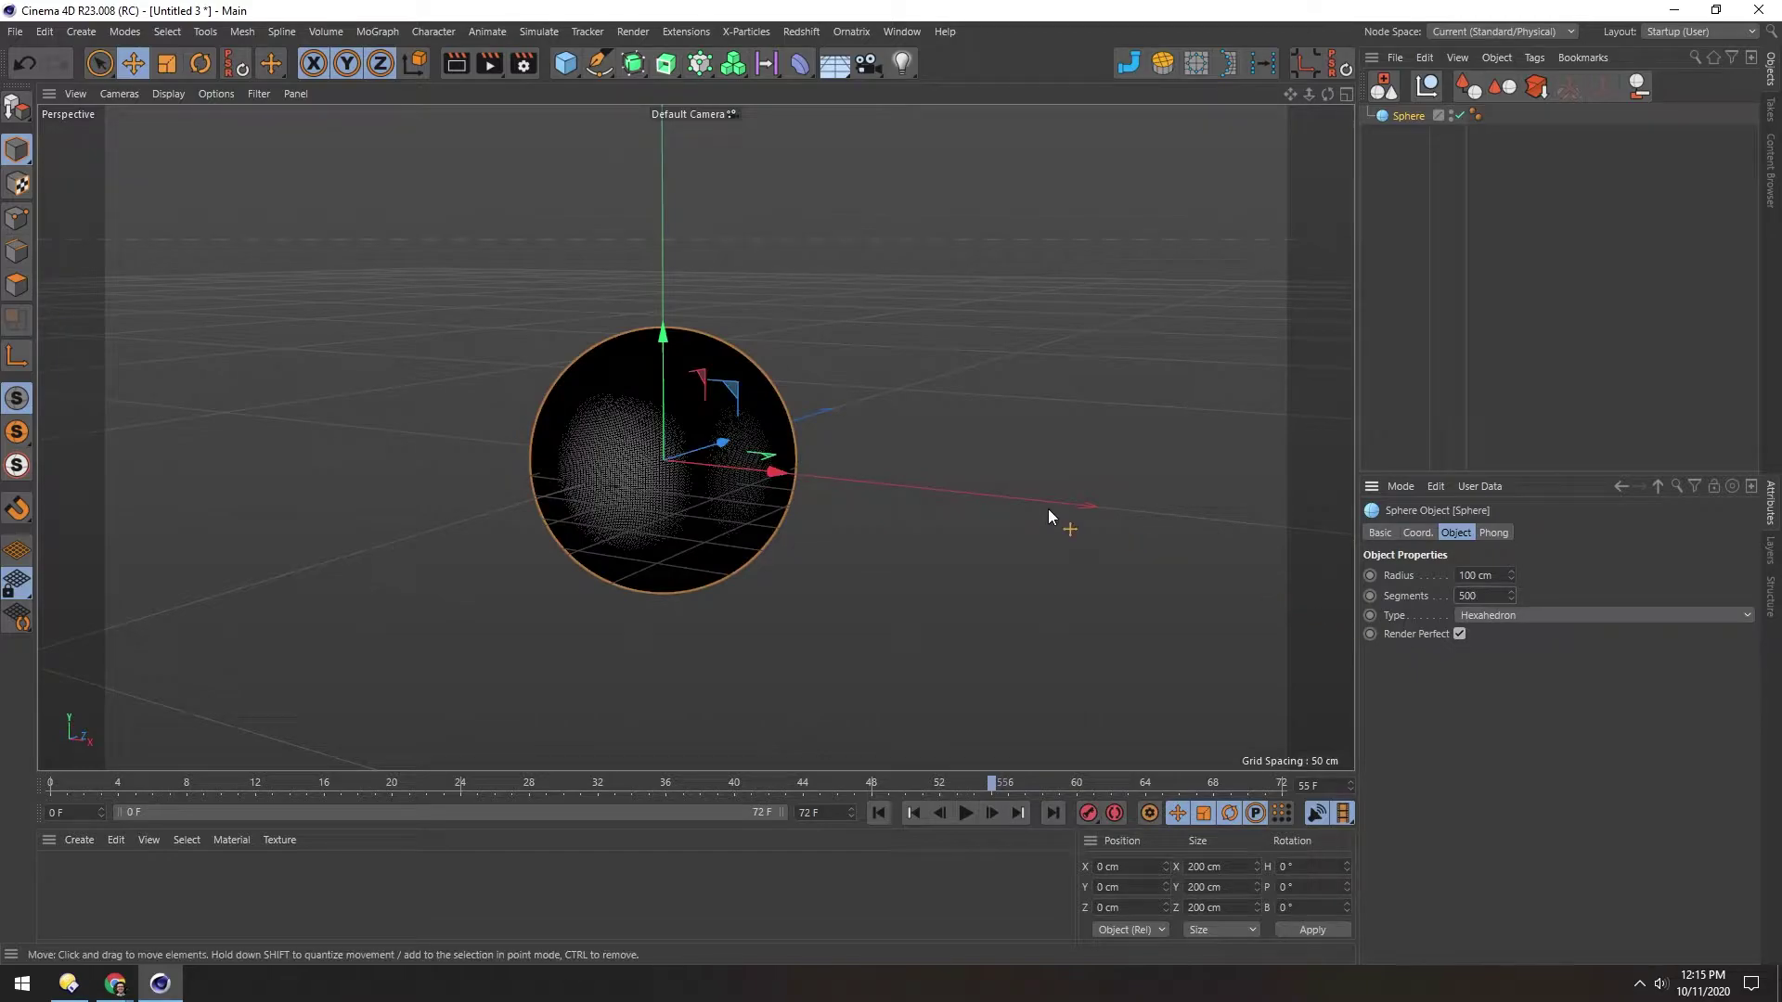
# - Add a Displacer deformer and make it a child of the sphere
pyautogui.scroll(5, 633, 458)
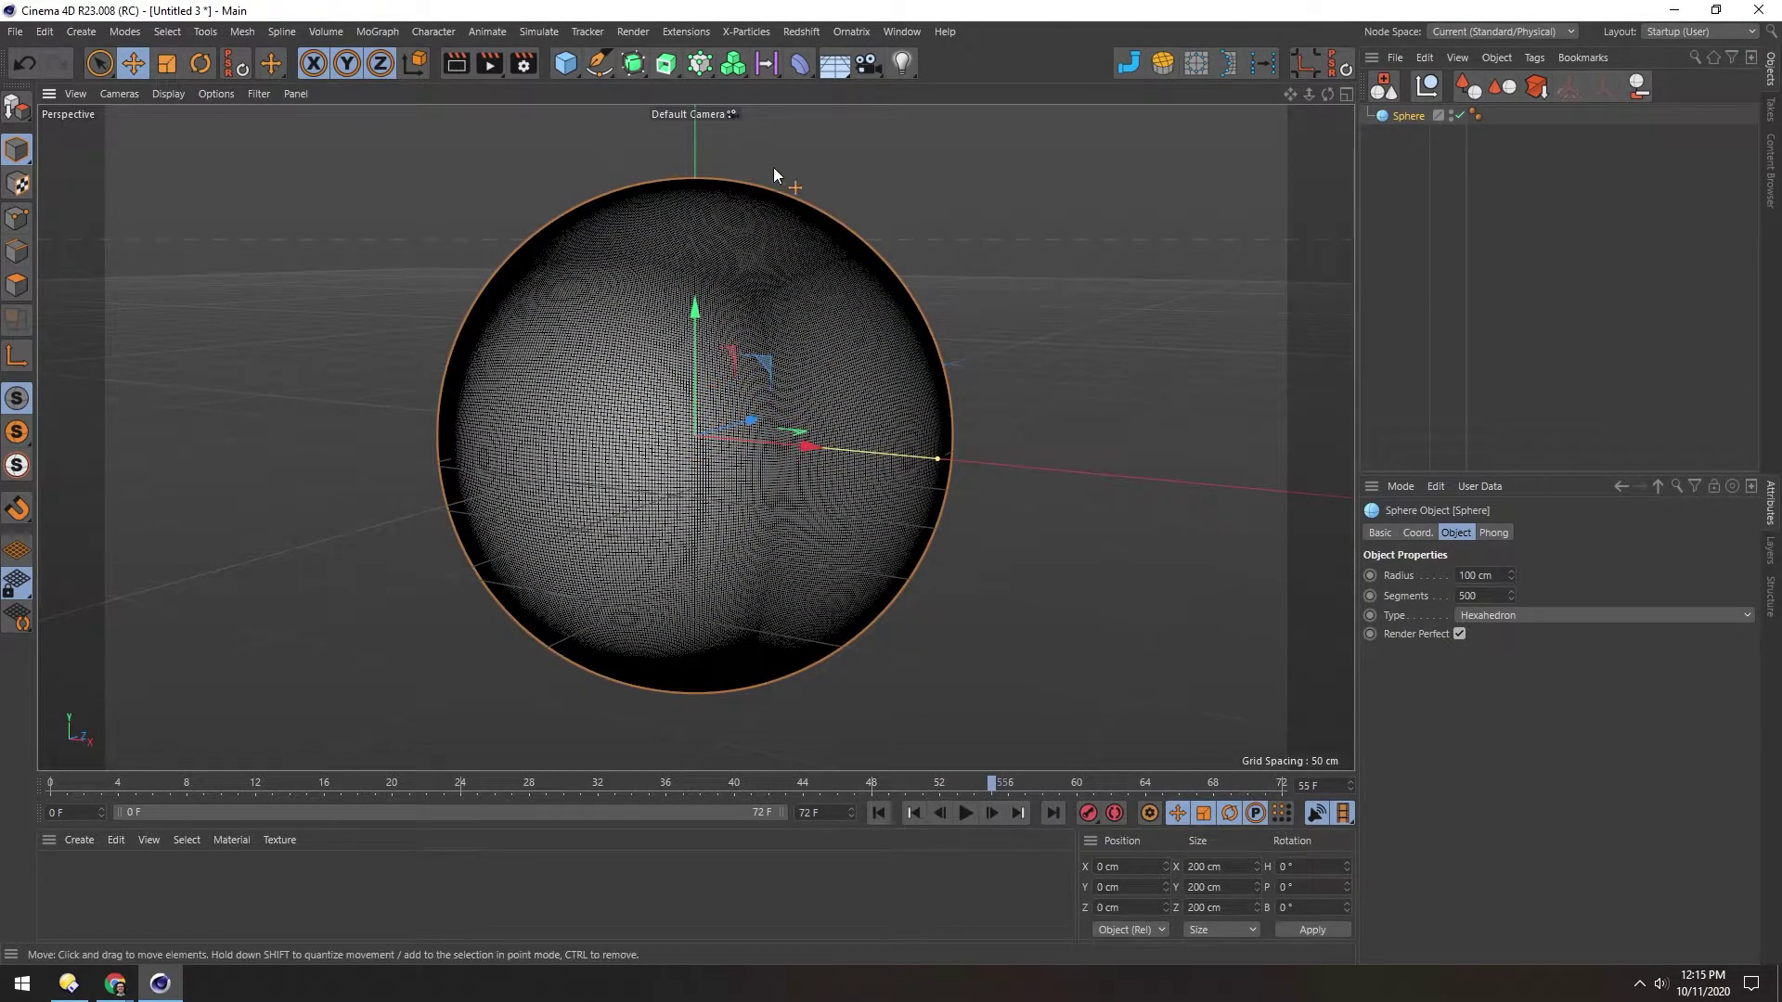
pyautogui.moveTo(804, 63); pyautogui.dragTo(971, 290)
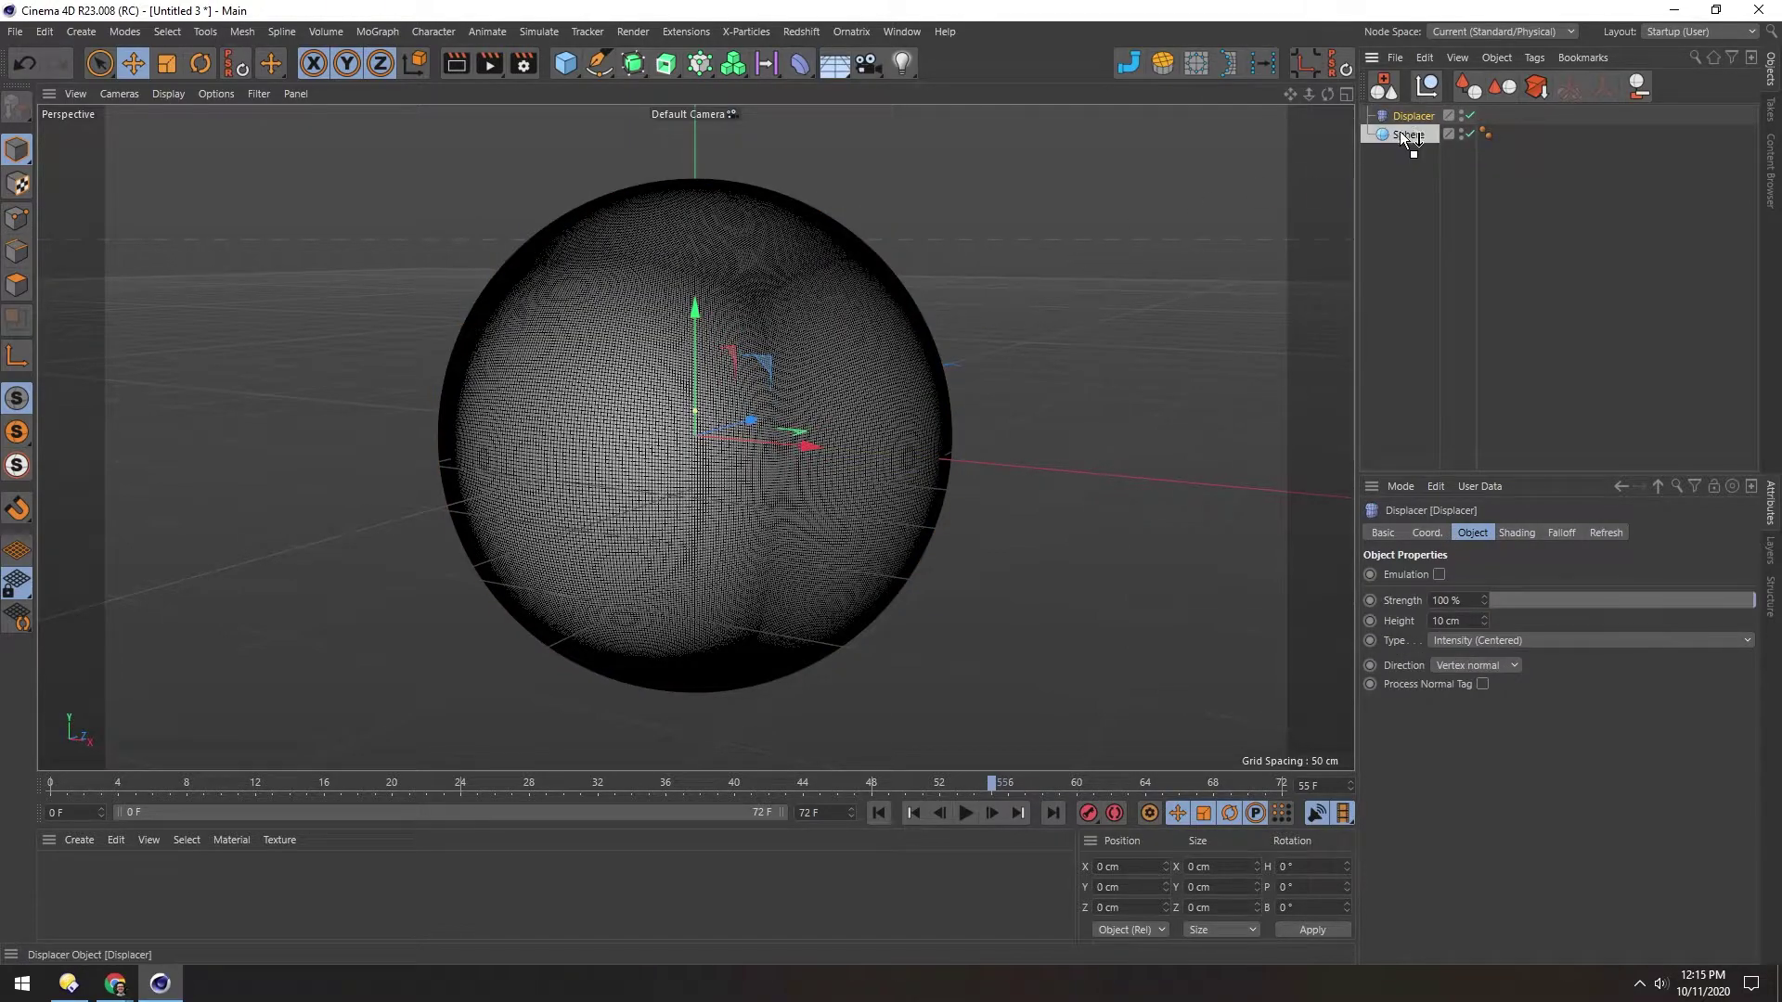
pyautogui.moveTo(1401, 132); pyautogui.dragTo(1407, 136)
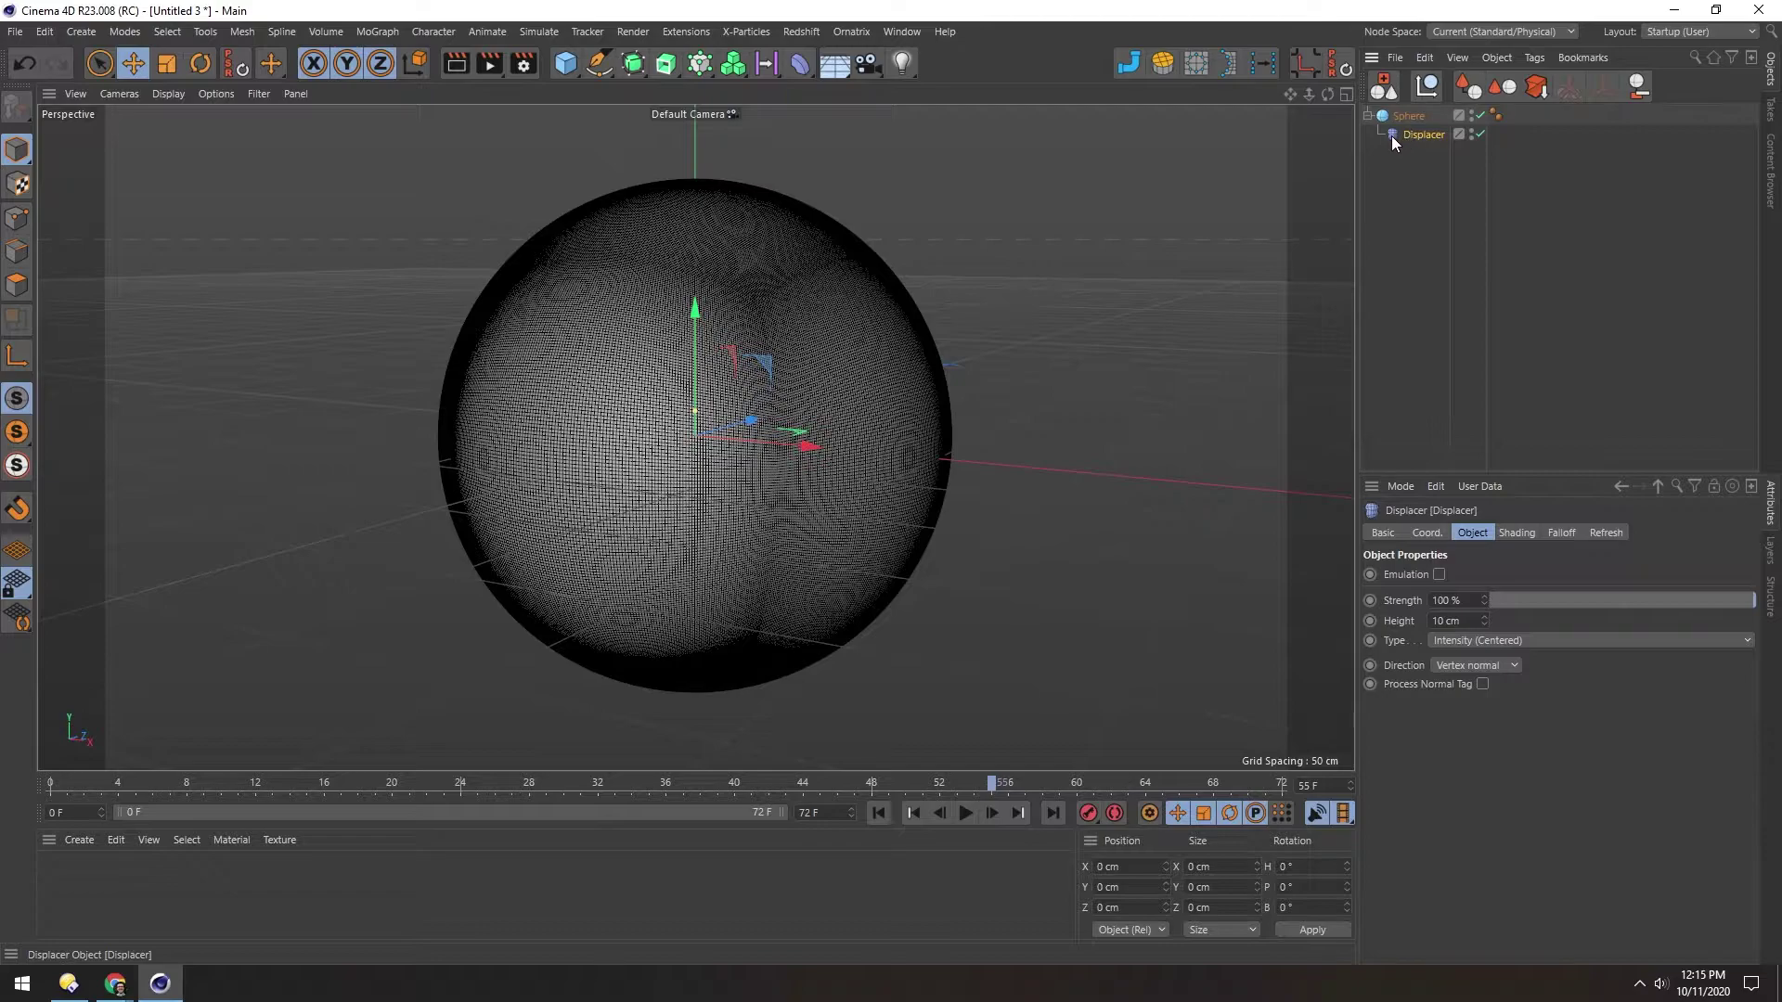
# - Assign a Noise shader to the displacer's shading
pyautogui.click(1503, 532)
pyautogui.click(1427, 594)
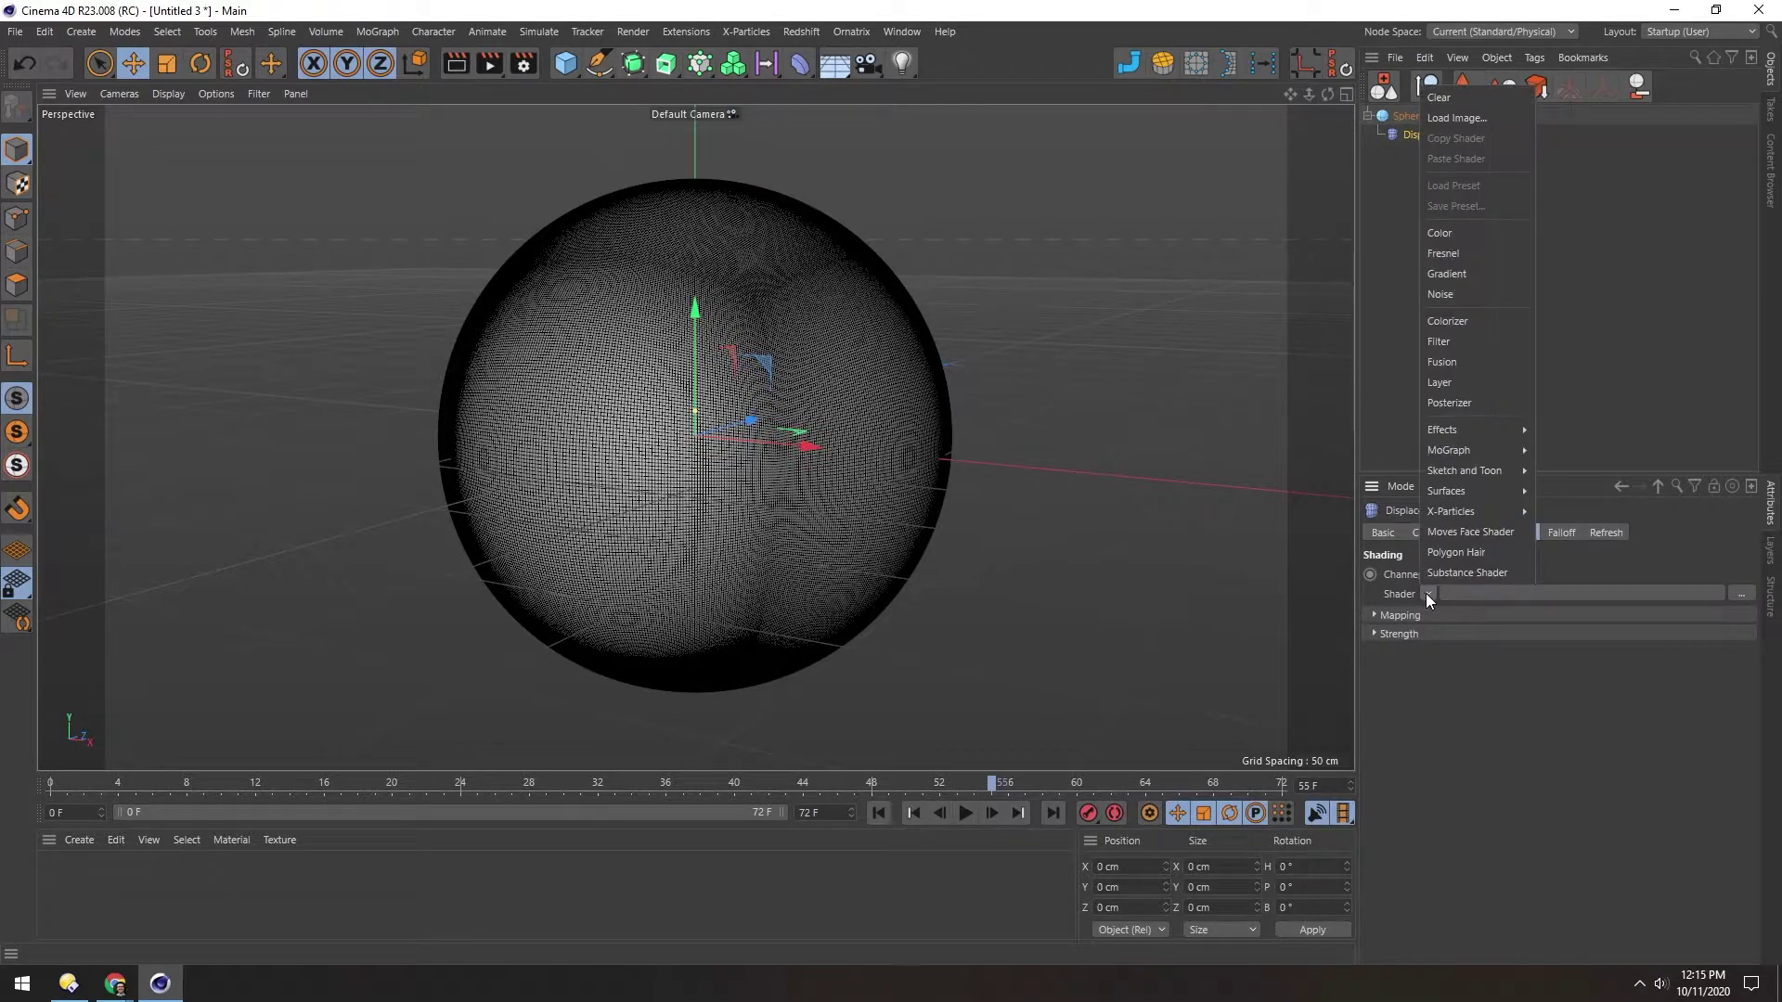
pyautogui.click(1464, 295)
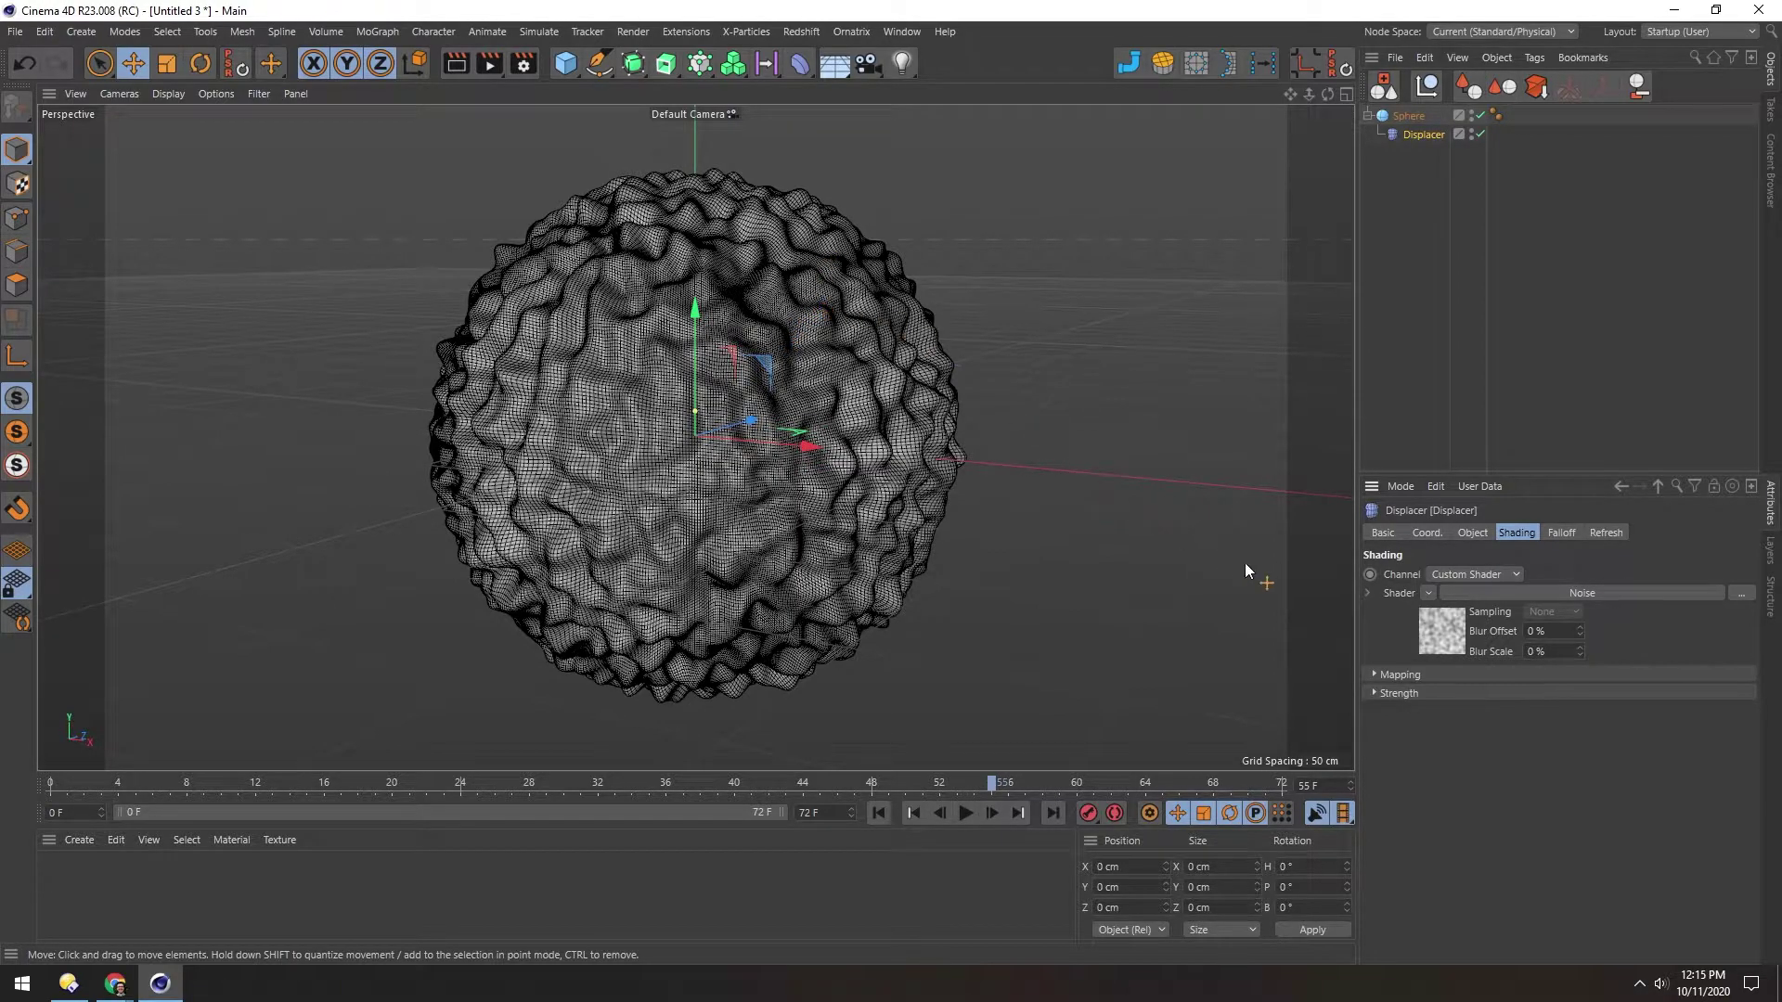
# - Set the displacer's noise type to Luka with a global scale of 5000%
pyautogui.click(1439, 633)
pyautogui.click(1578, 746)
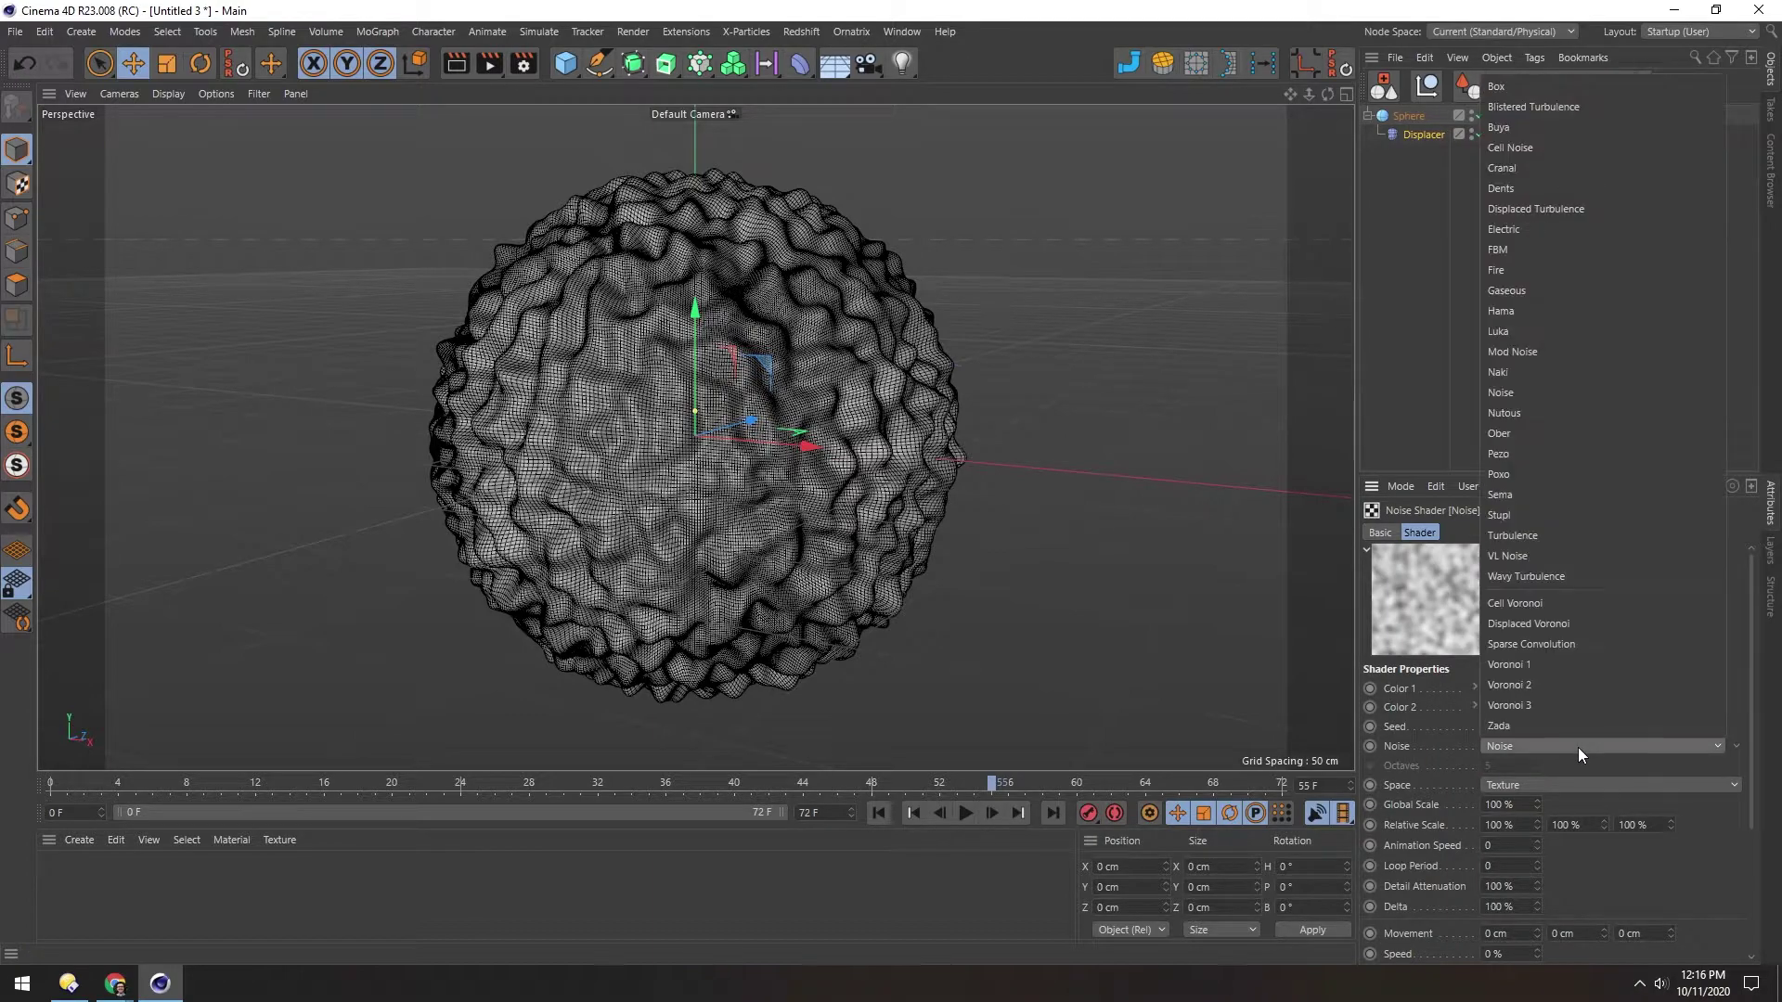
pyautogui.click(1496, 332)
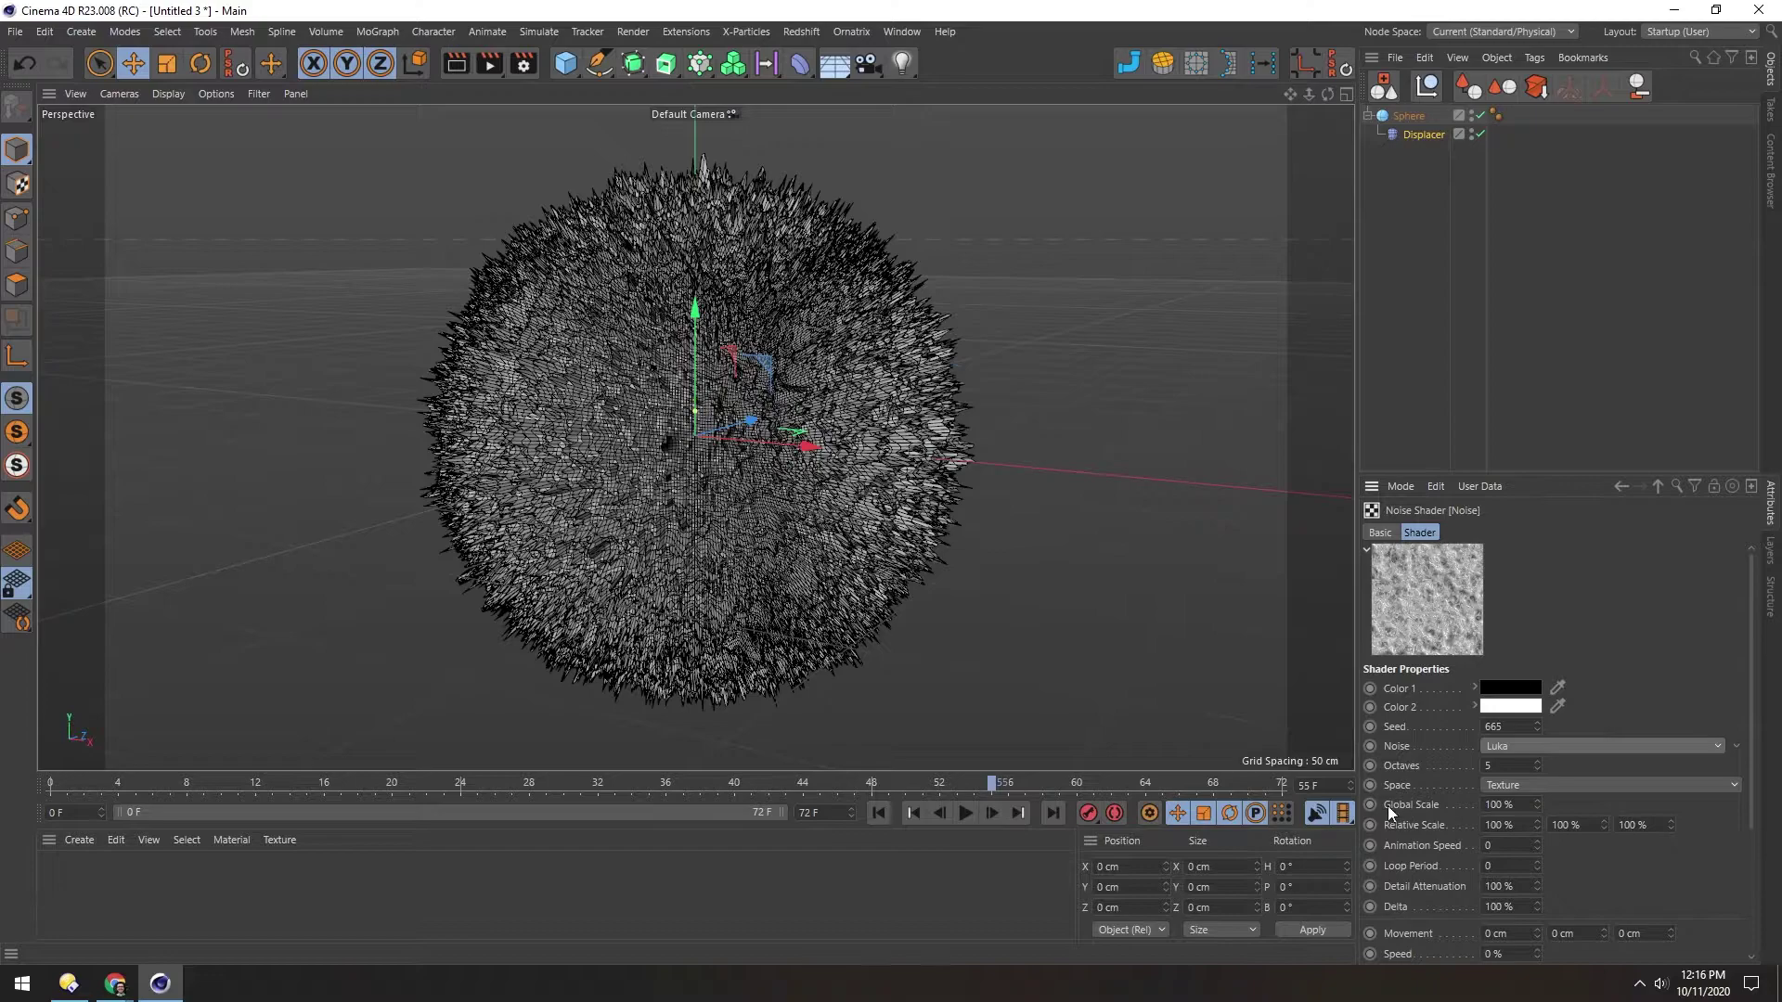
pyautogui.click(1501, 805)
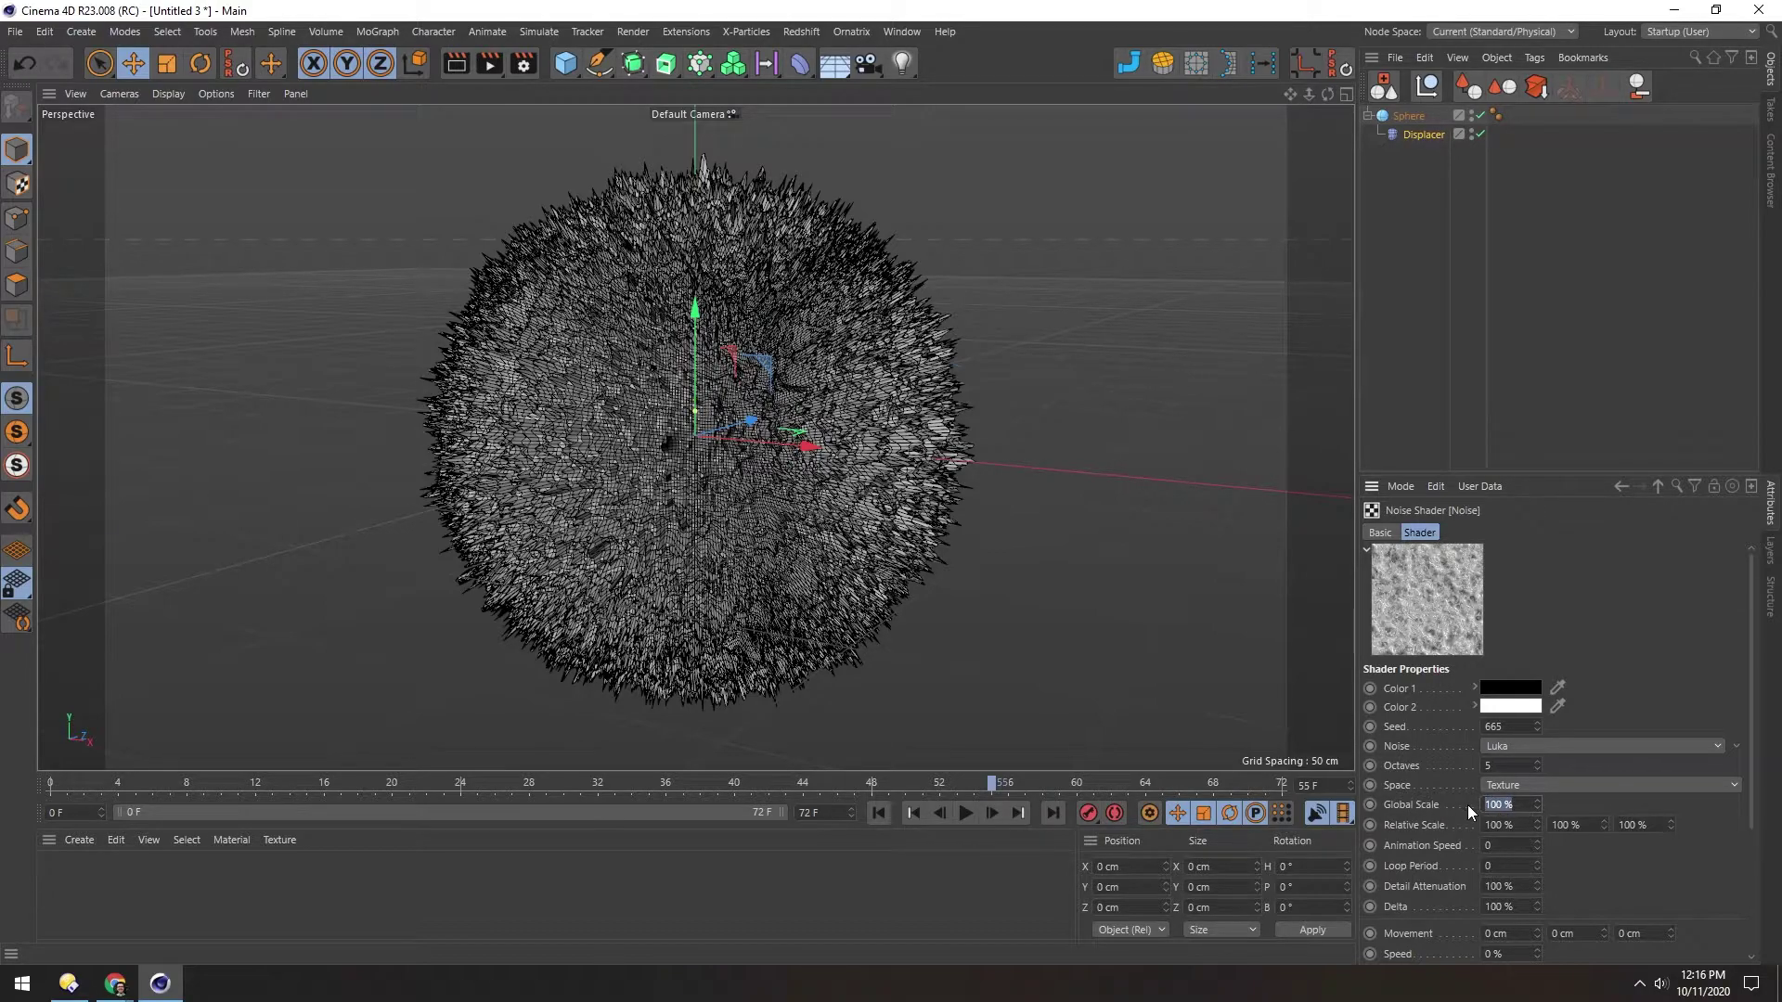
pyautogui.write('5000')
pyautogui.press('Return')
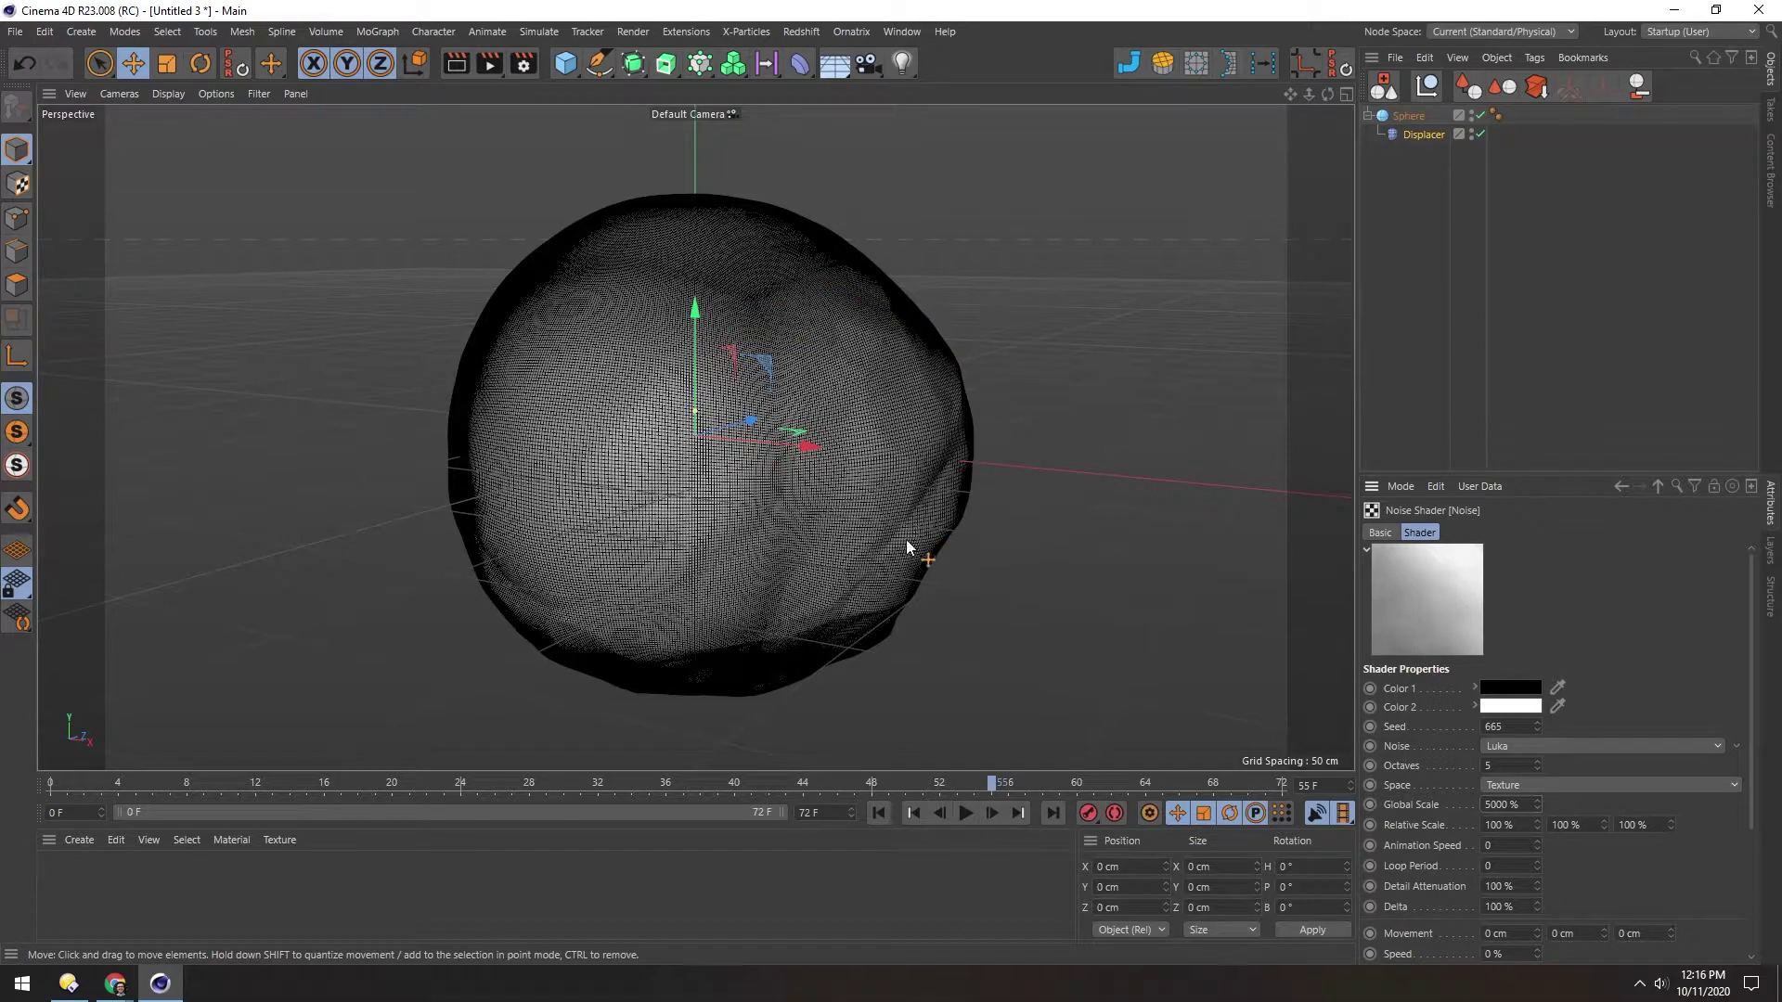
# - Display the viewport in Gouraud shading without the wireframe lines
pyautogui.press('n')
pyautogui.press('a')
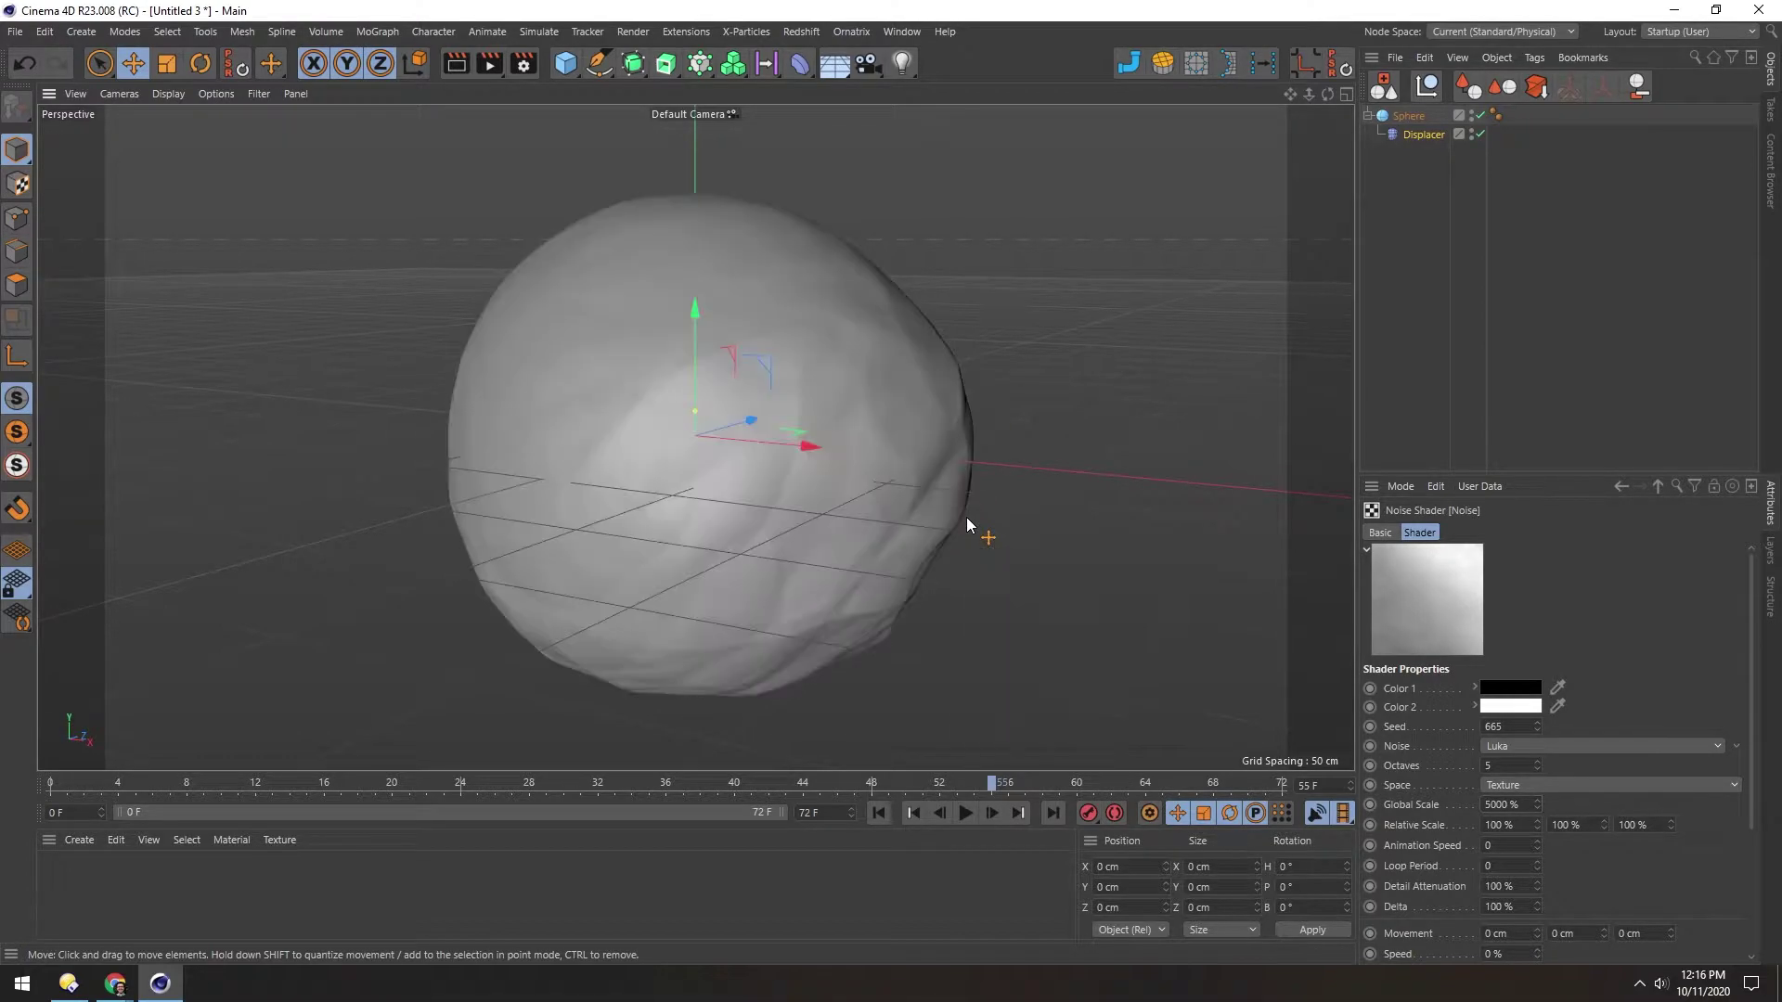
pyautogui.keyDown('alt'); pyautogui.moveTo(584, 510); pyautogui.dragTo(592, 493); pyautogui.keyUp('alt')
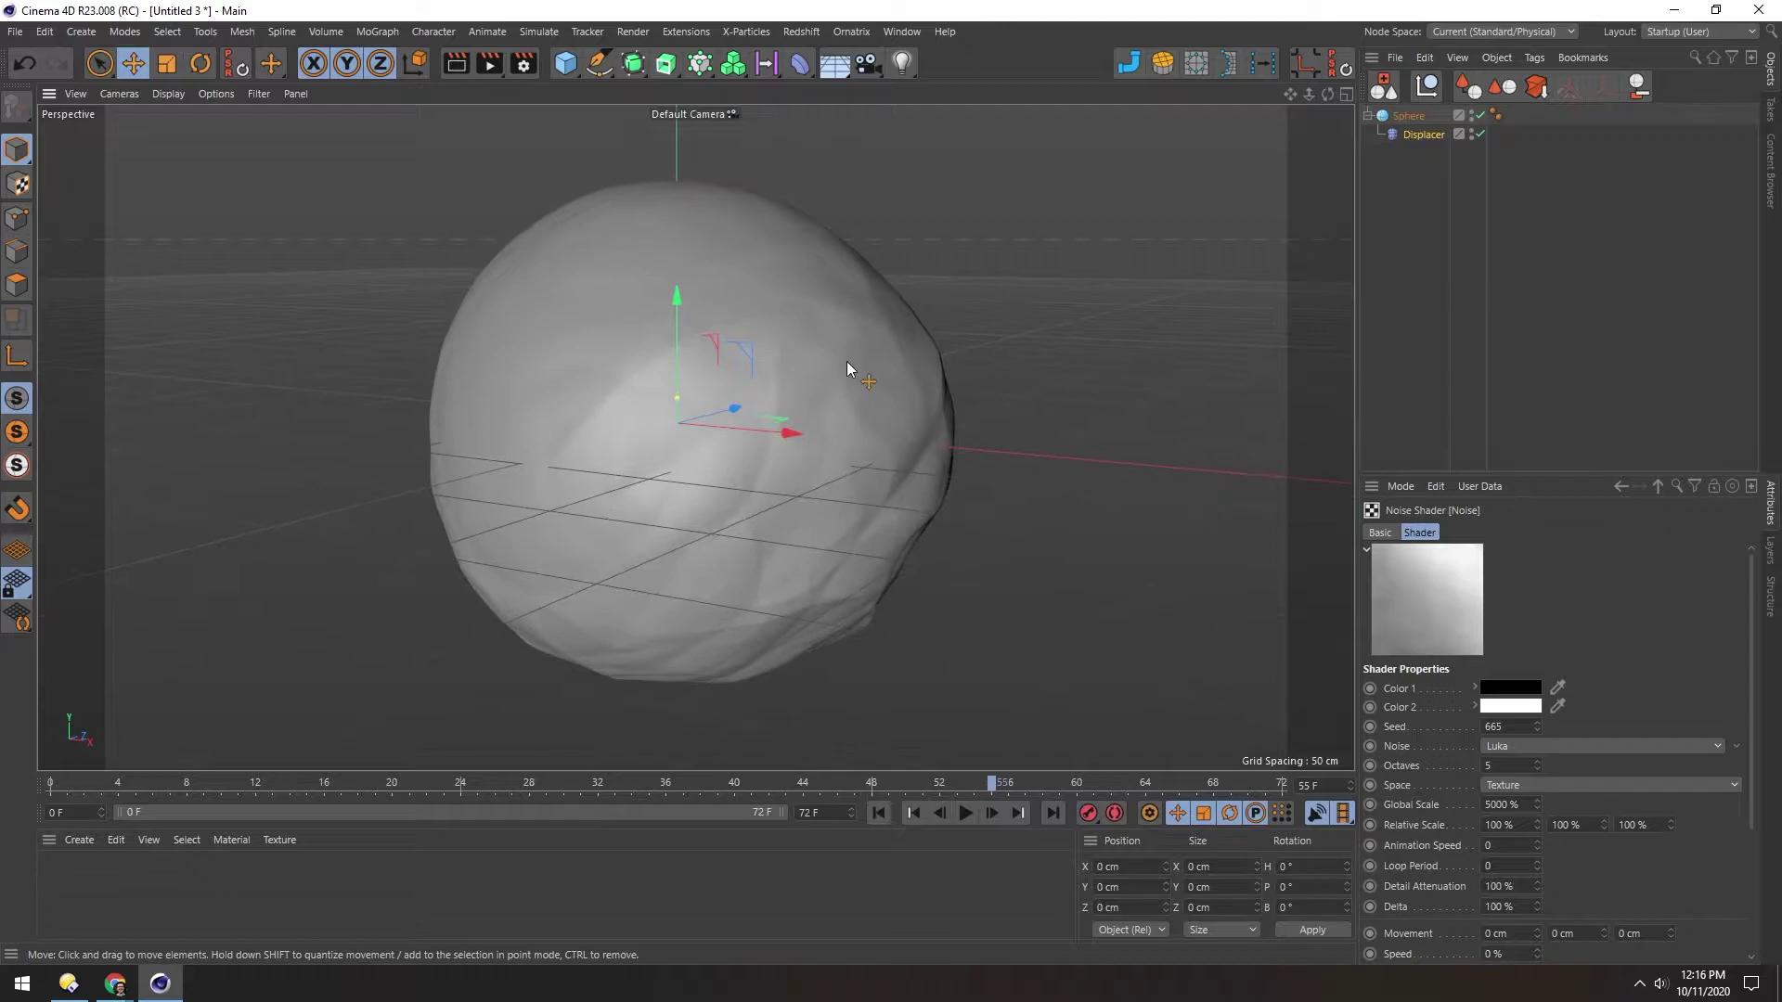
# - Set the displacer's height to 61 cm to deform the sphere into a rough rock
pyautogui.click(1657, 487)
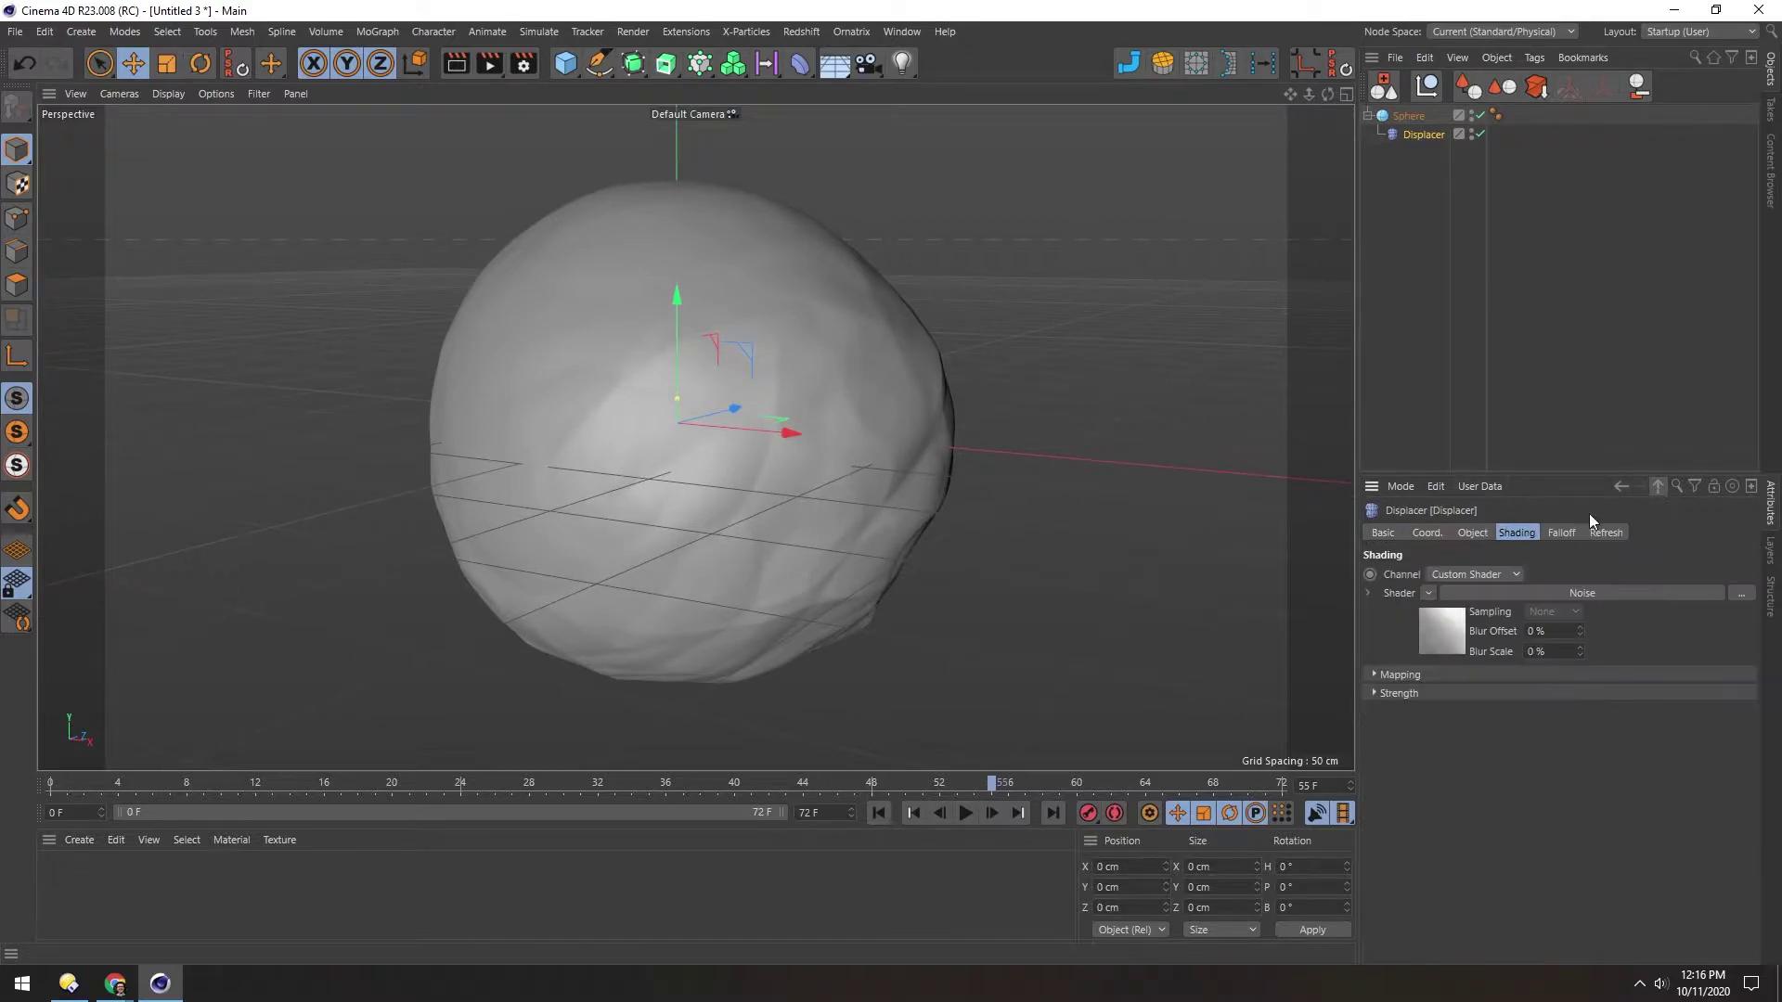
pyautogui.click(1470, 533)
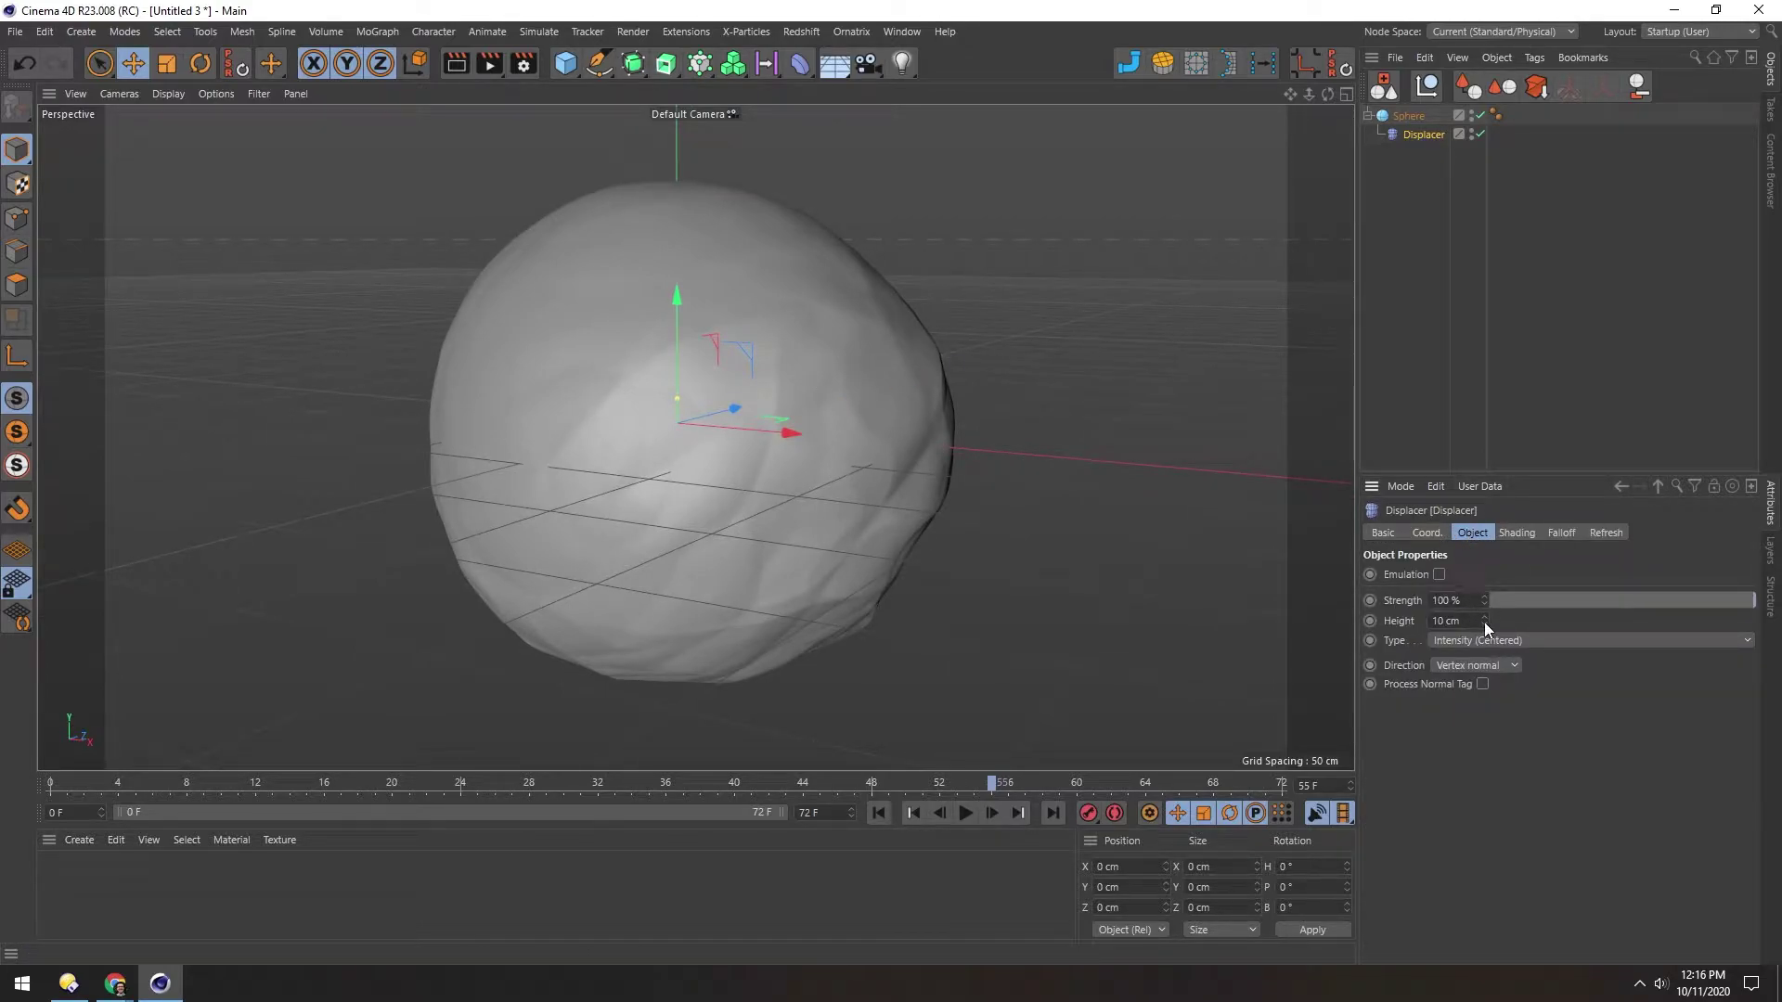
pyautogui.moveTo(1484, 622); pyautogui.dragTo(1484, 580)
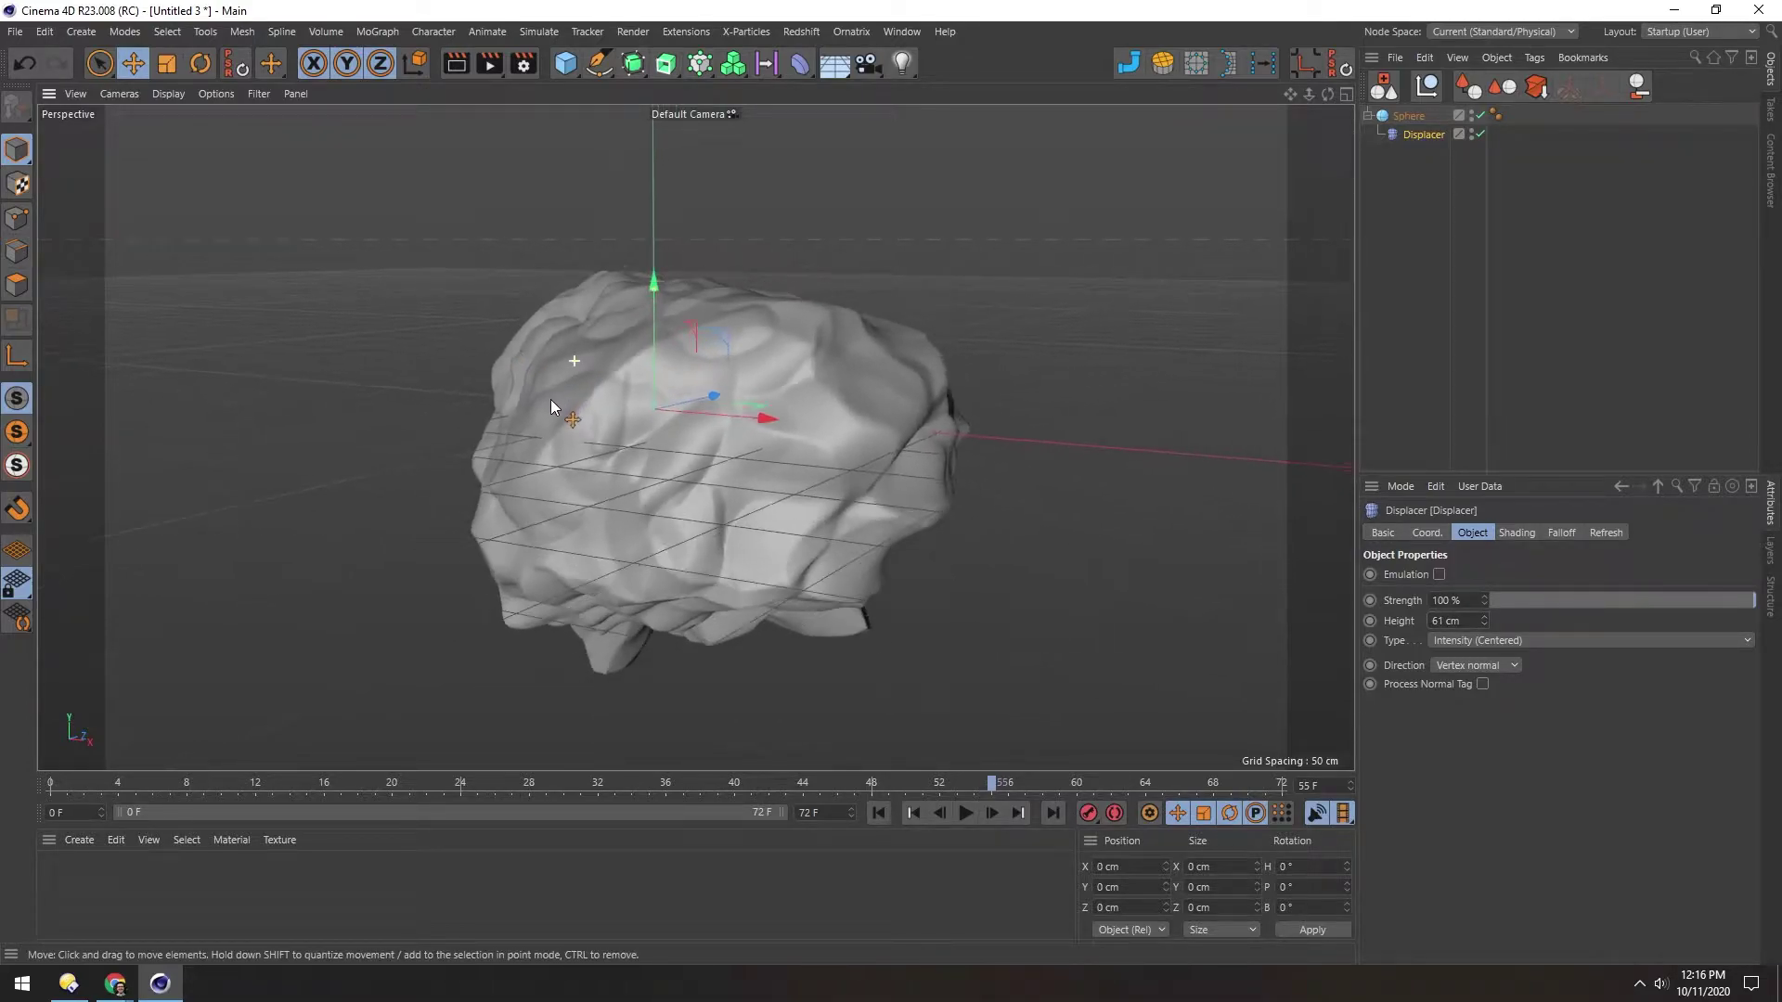
# - Add a second Displacer deformer as a child of the sphere, below the first displacer
pyautogui.keyDown('alt'); pyautogui.moveTo(550, 401); pyautogui.dragTo(660, 353); pyautogui.keyUp('alt')
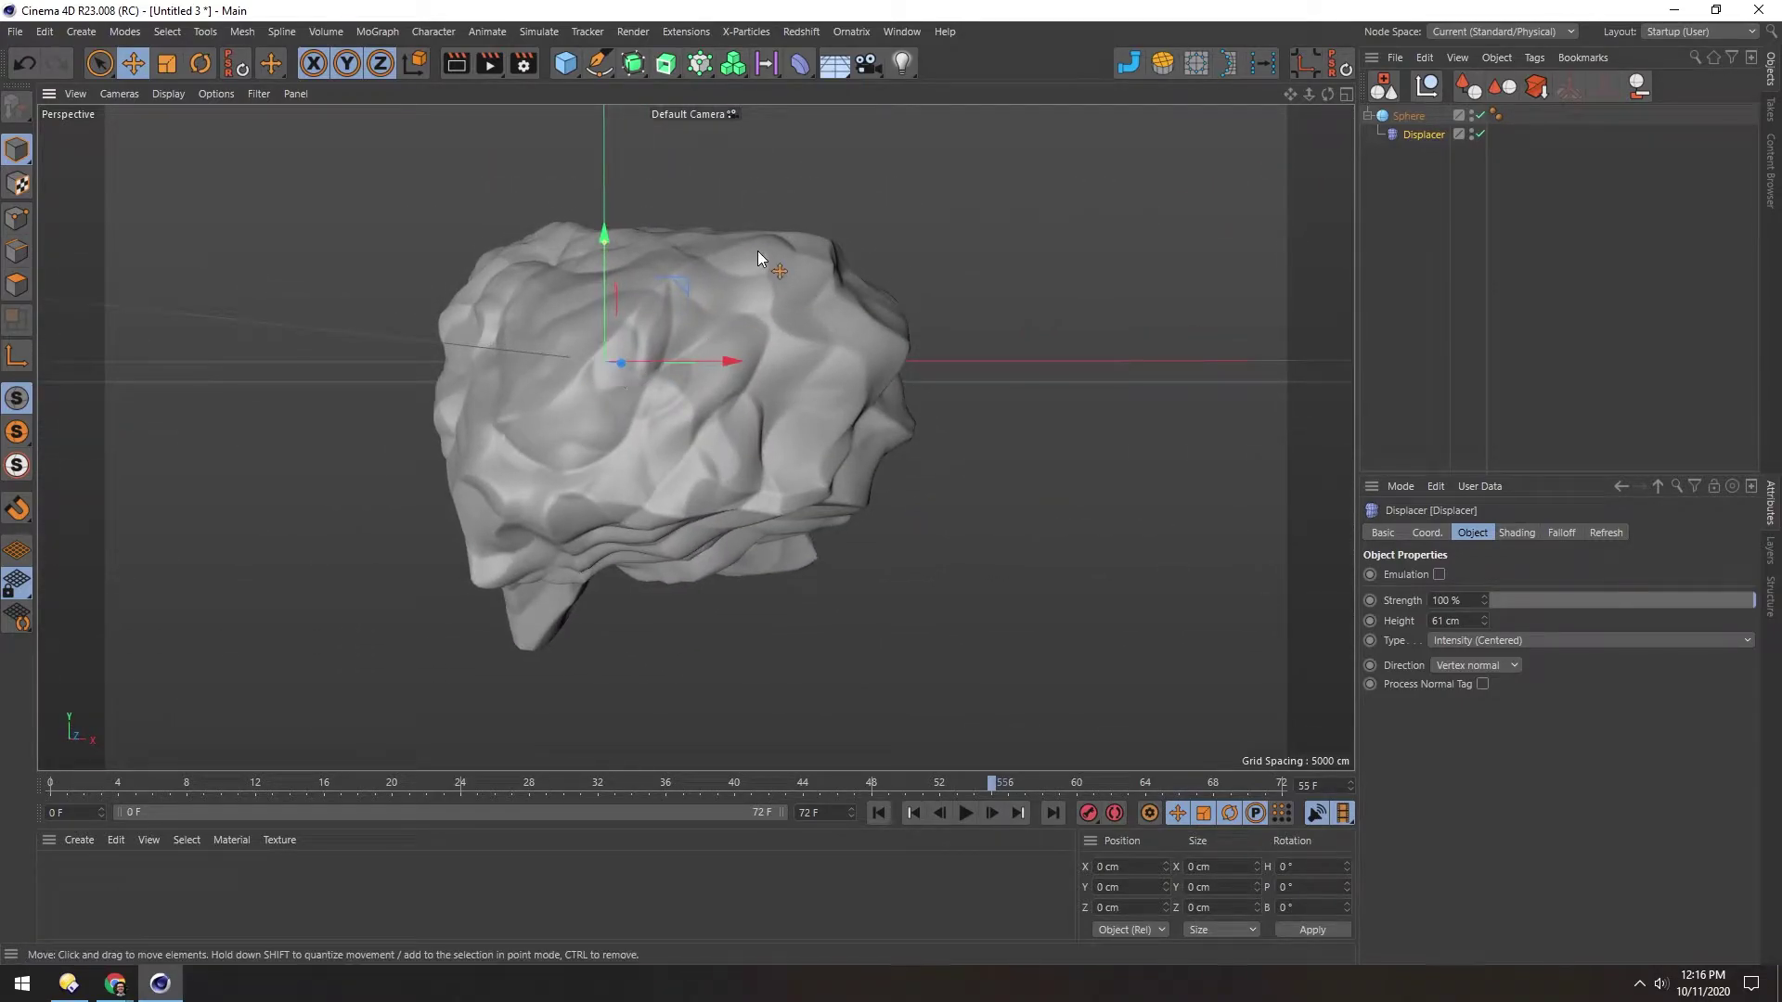
pyautogui.keyDown('alt'); pyautogui.moveTo(572, 399); pyautogui.dragTo(697, 388); pyautogui.keyUp('alt')
pyautogui.keyDown('alt'); pyautogui.moveTo(743, 461); pyautogui.dragTo(599, 382); pyautogui.keyUp('alt')
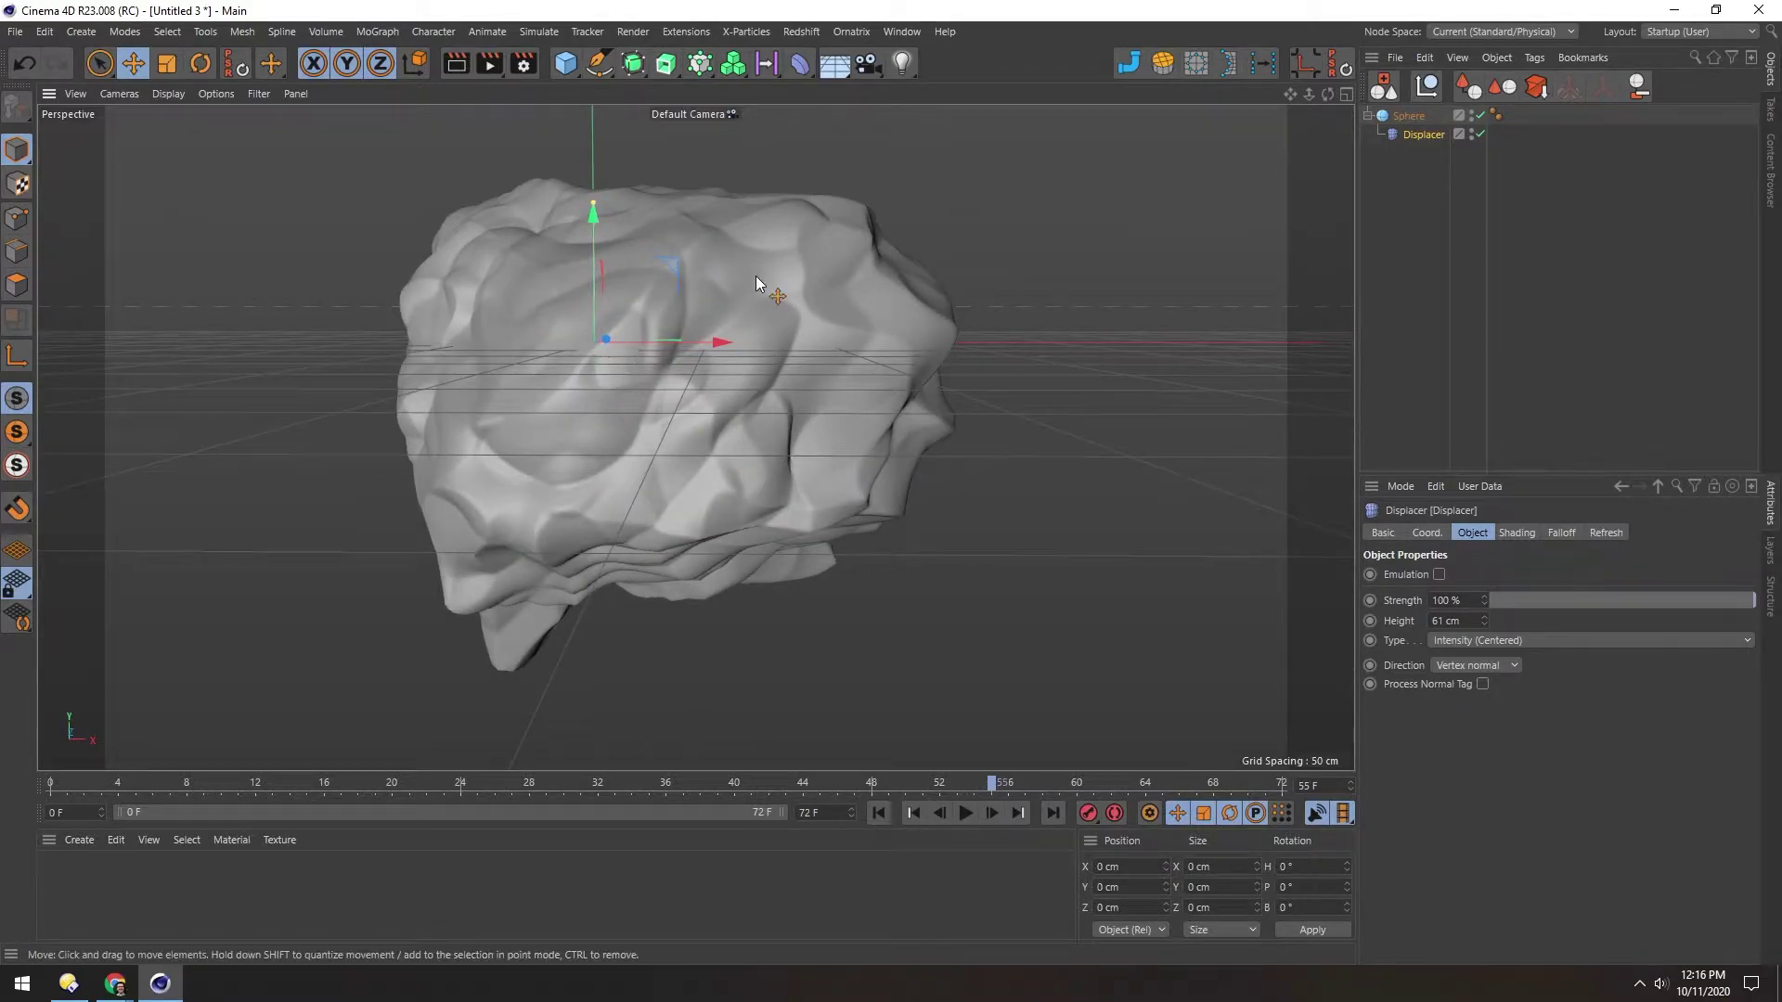
pyautogui.click(797, 63)
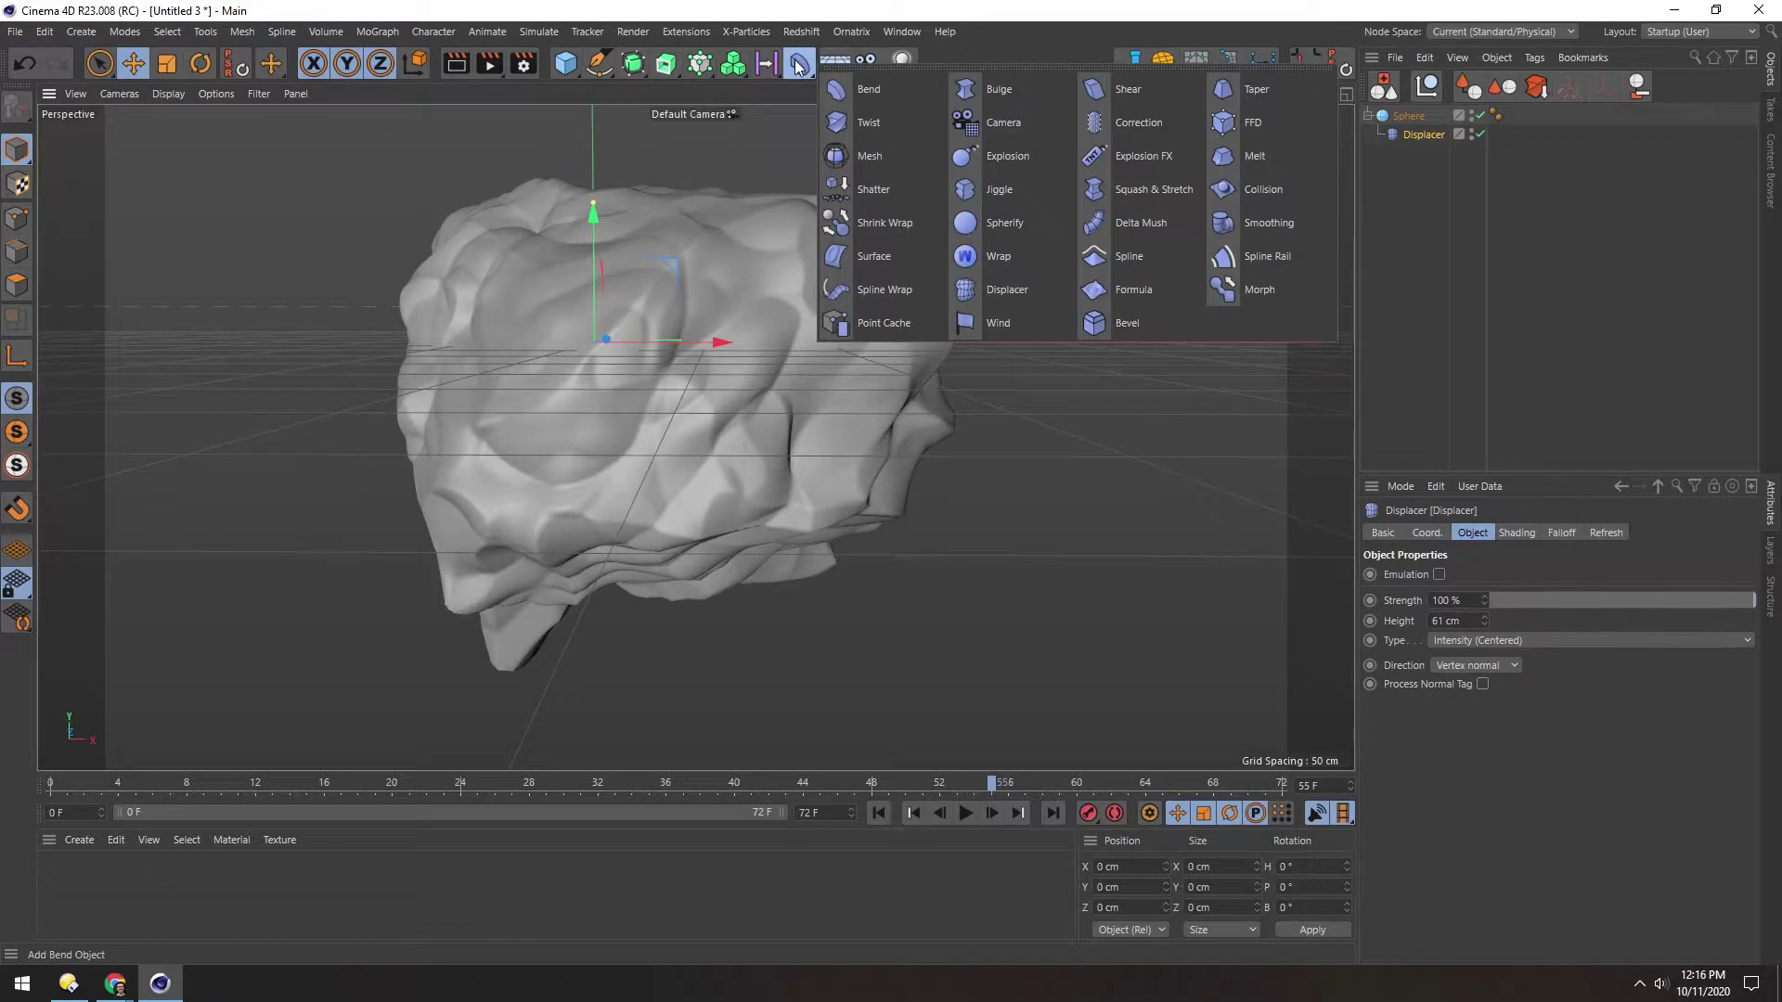
pyautogui.click(973, 290)
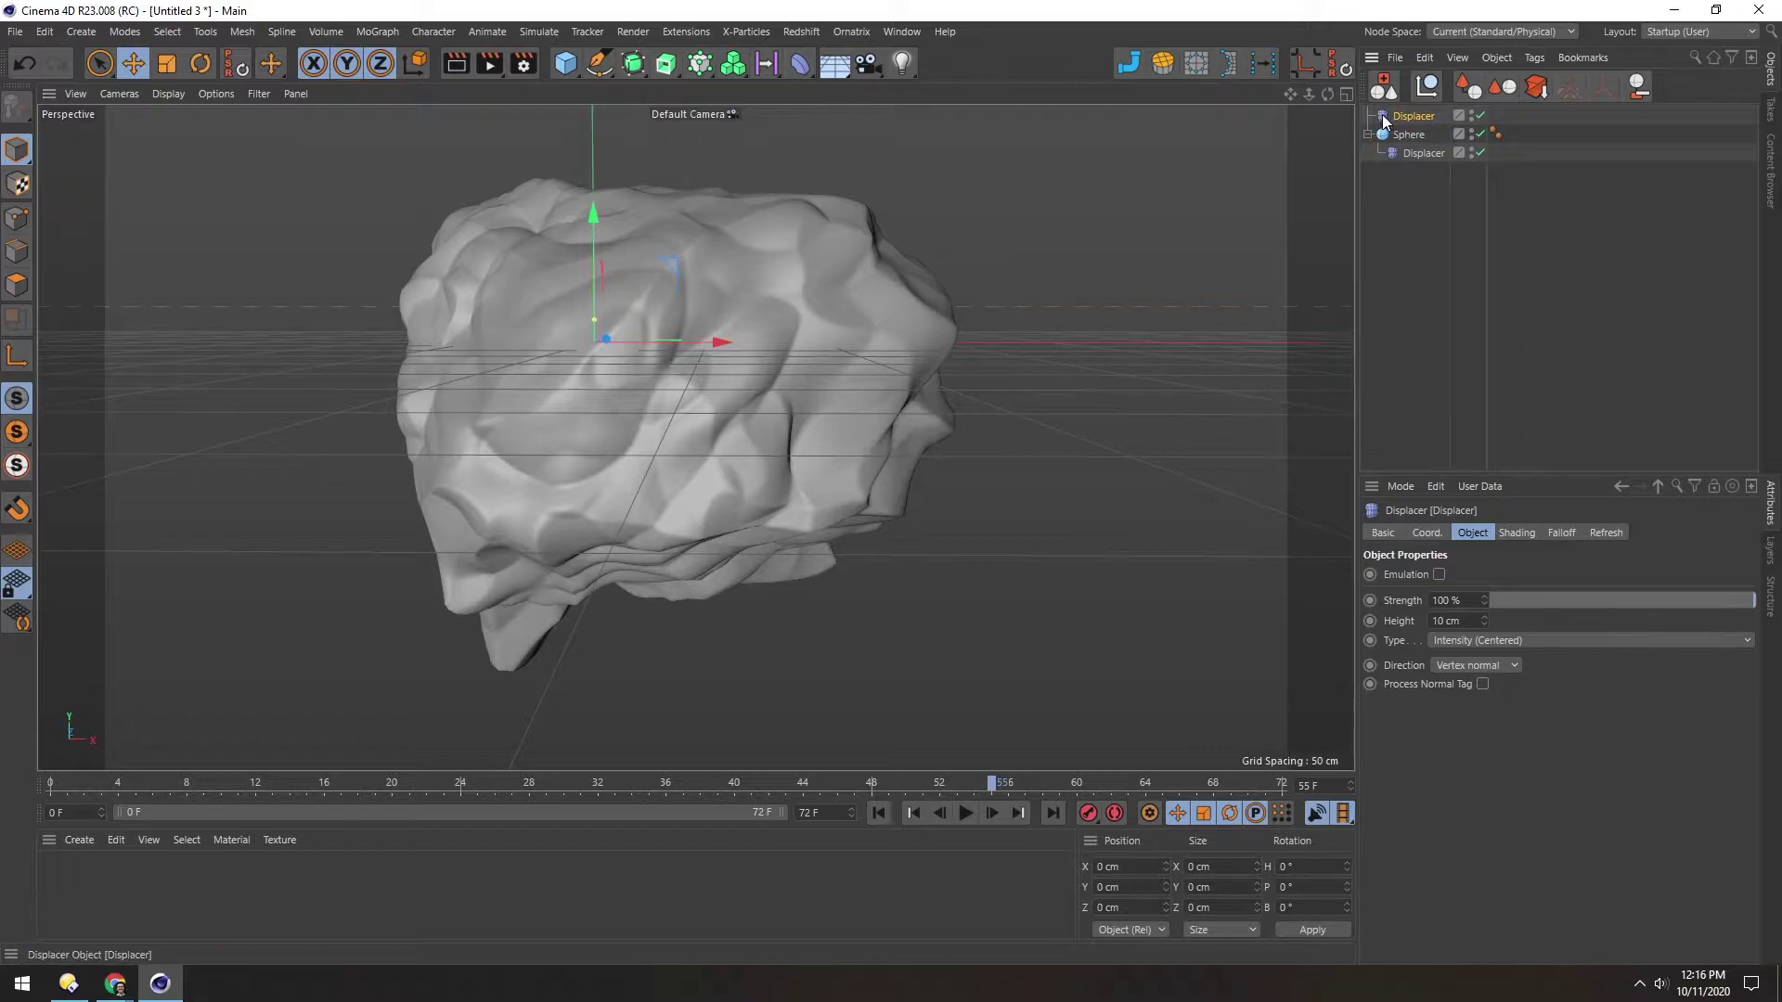
pyautogui.moveTo(1385, 116); pyautogui.dragTo(1417, 164)
# - Assign a Noise shader to the second displacer's shading
pyautogui.click(1506, 531)
pyautogui.click(1428, 594)
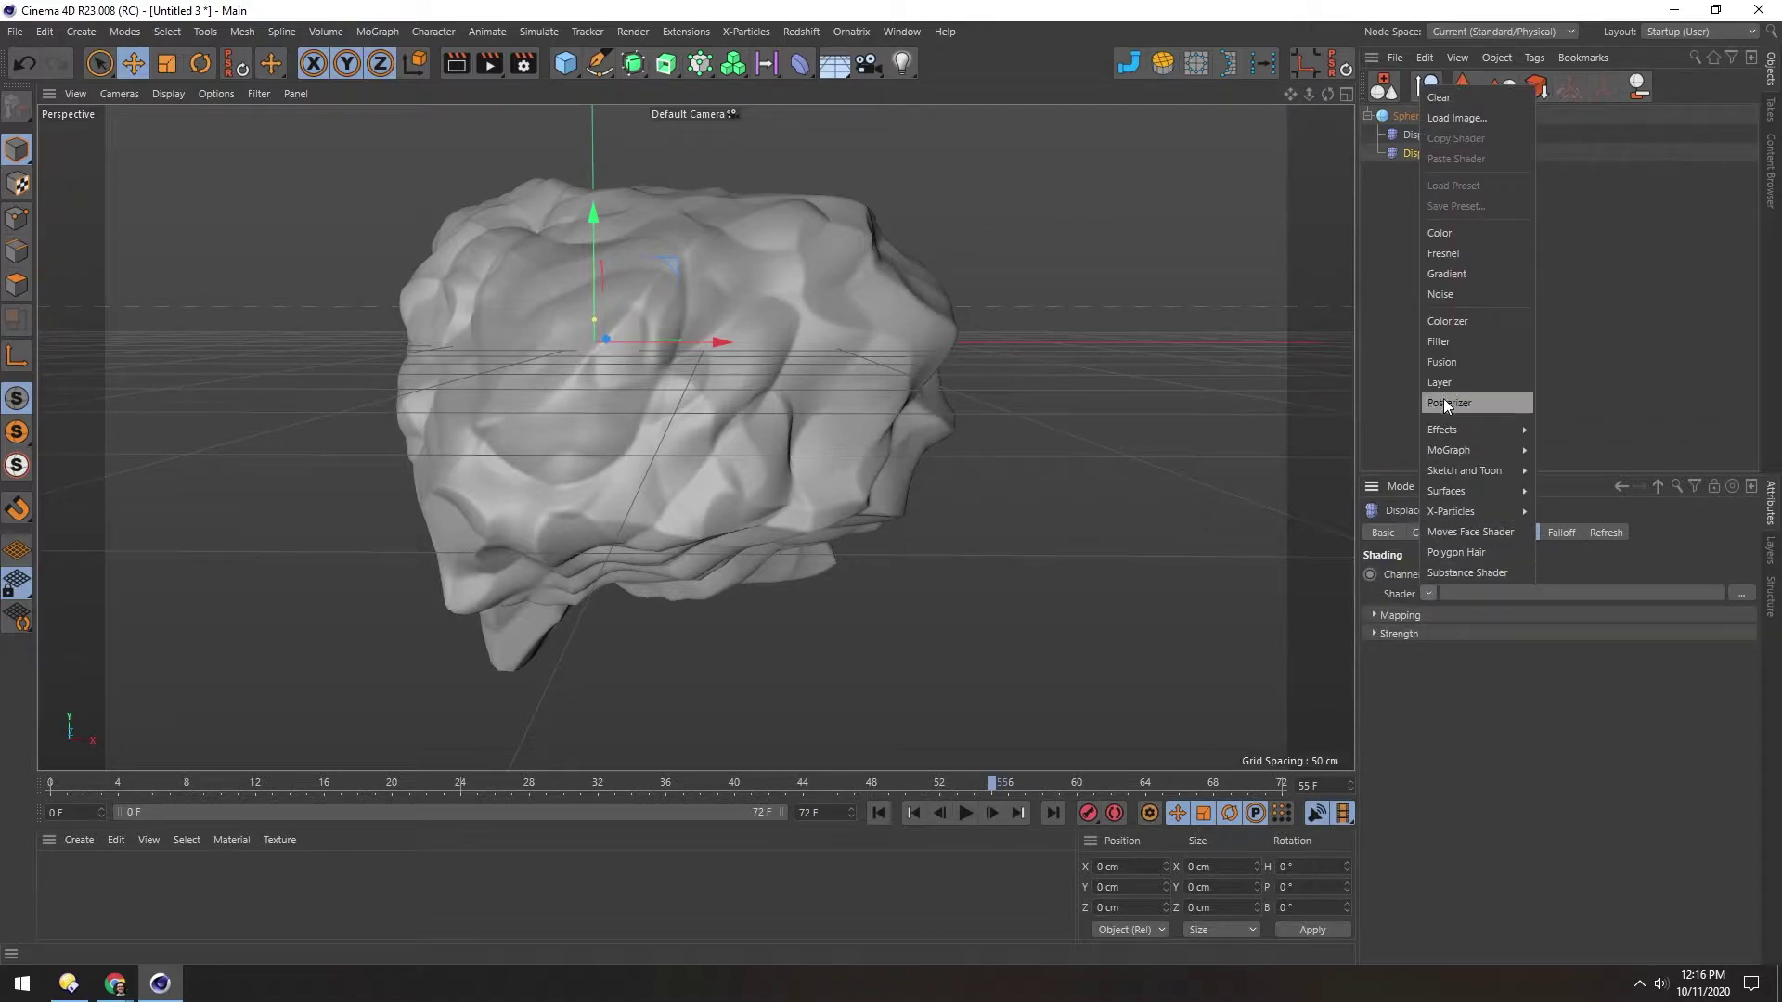
pyautogui.click(1446, 295)
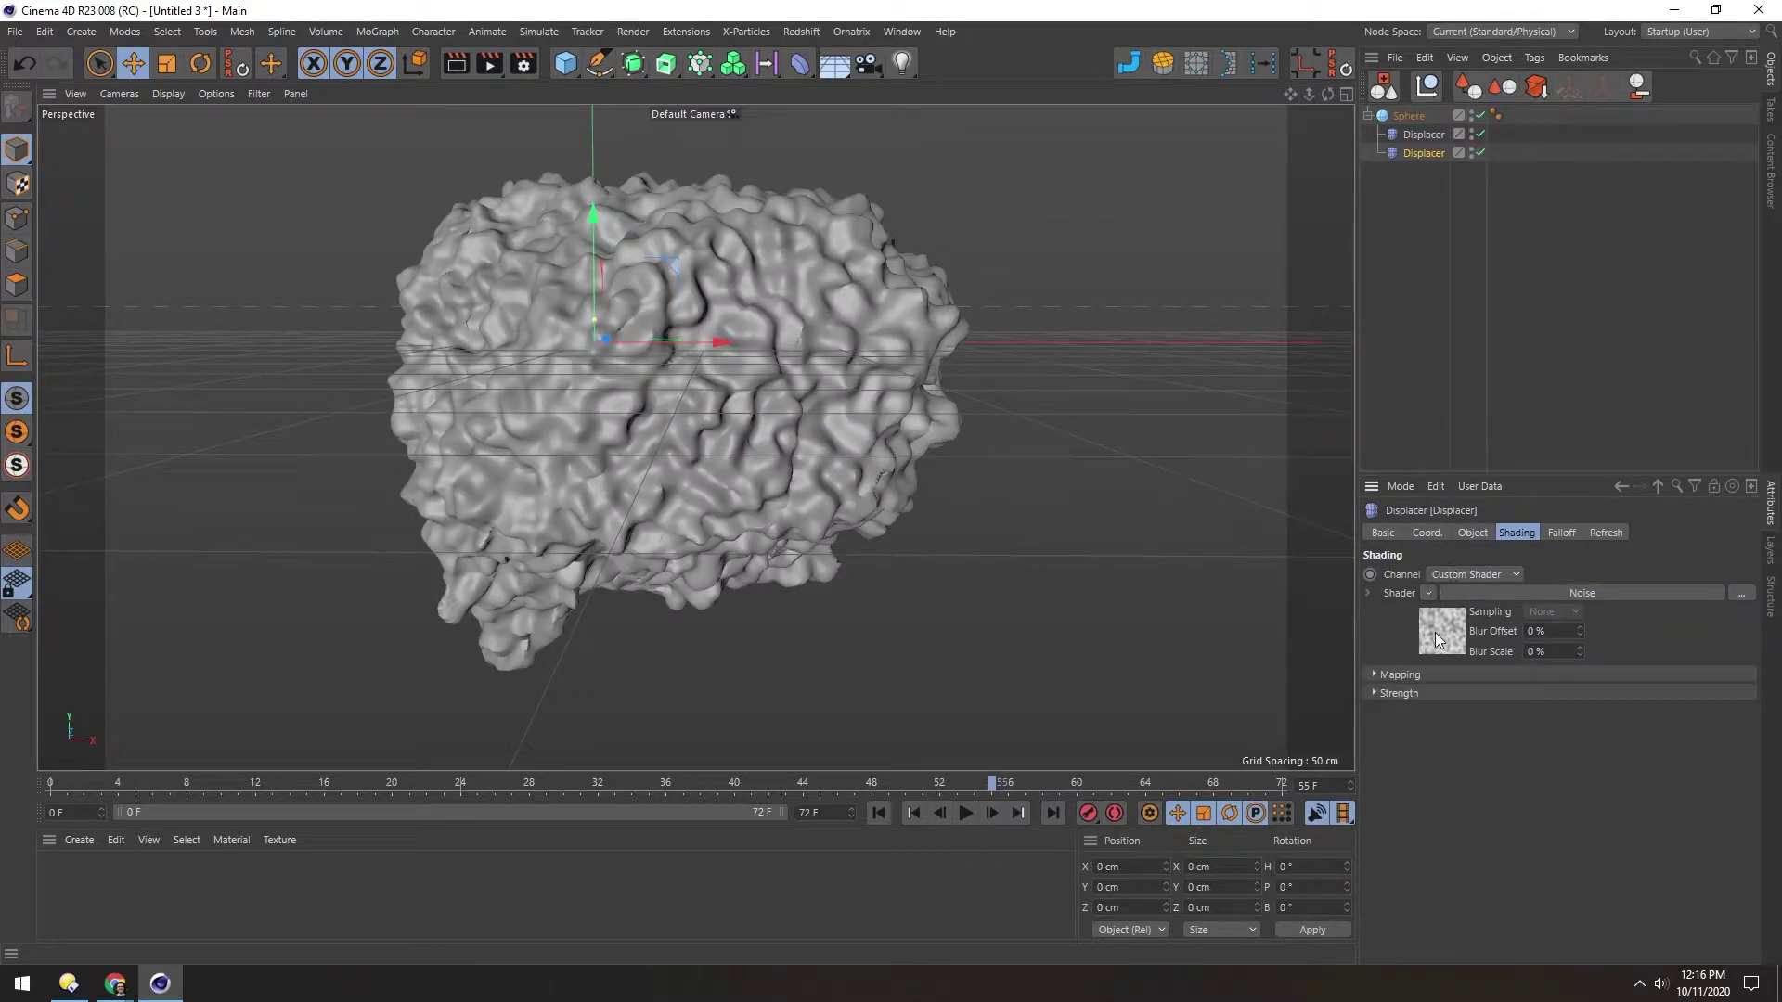
# - Set the second displacer's noise type to Buya with a global scale of 500%
pyautogui.click(1436, 639)
pyautogui.click(1519, 747)
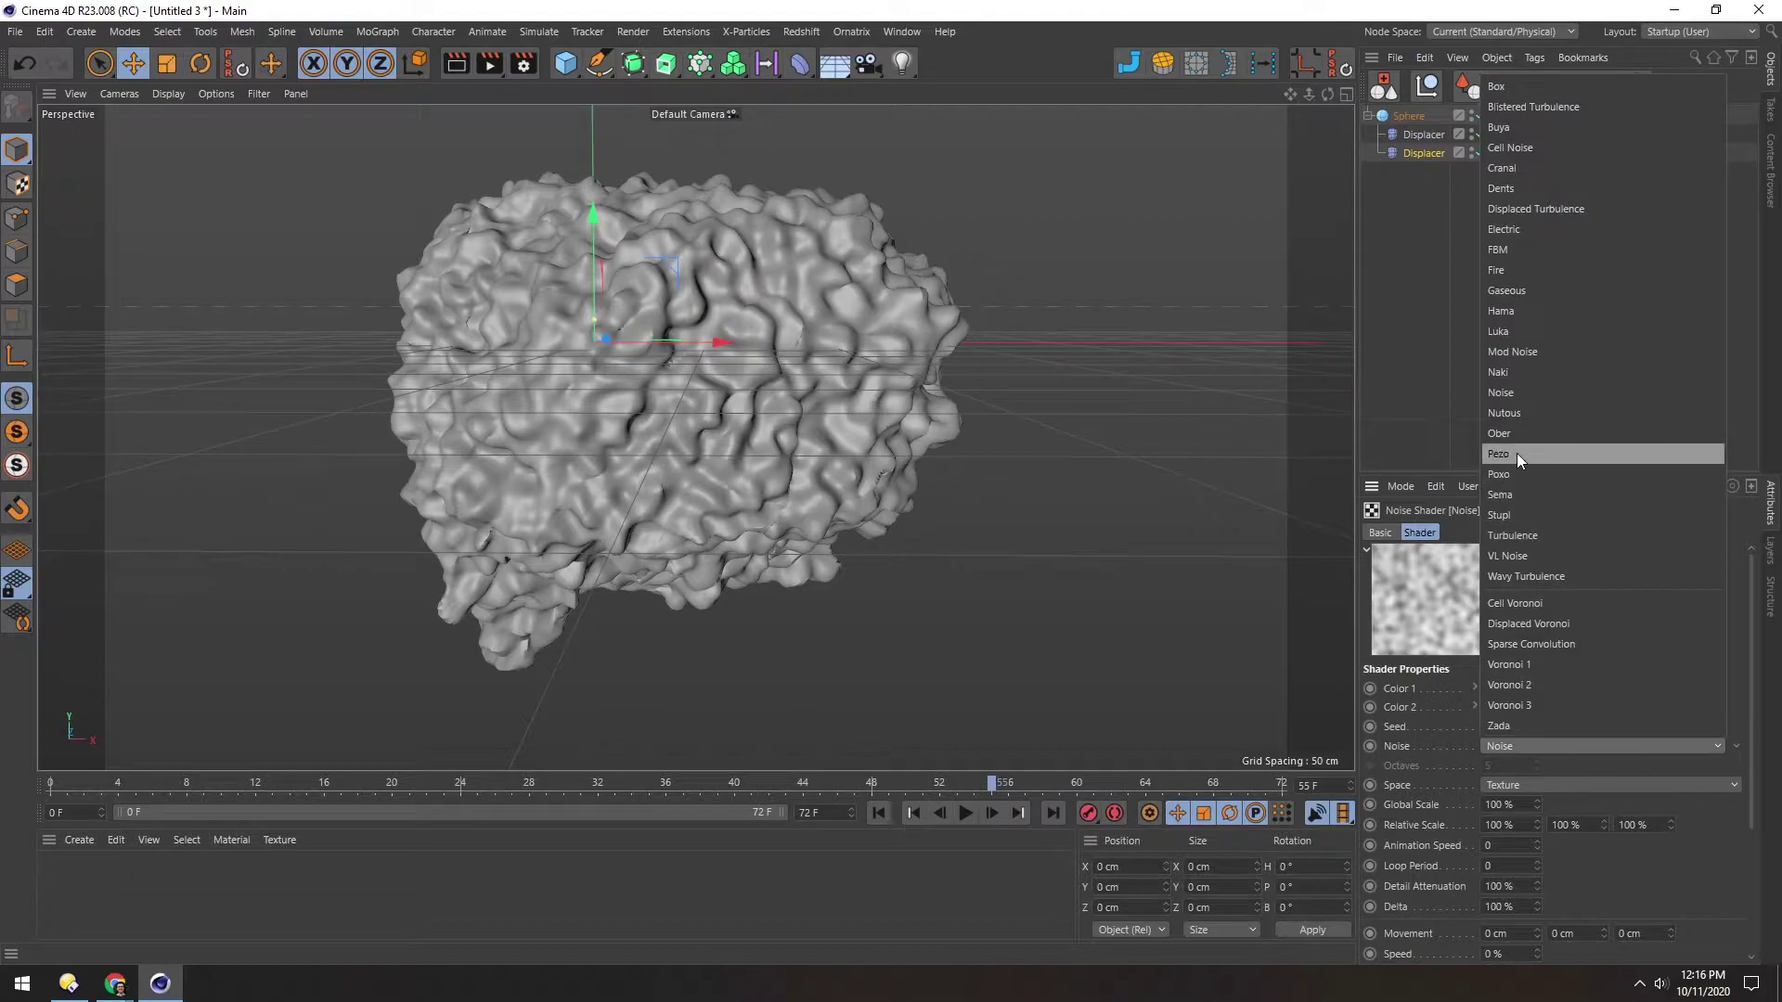
pyautogui.click(1511, 130)
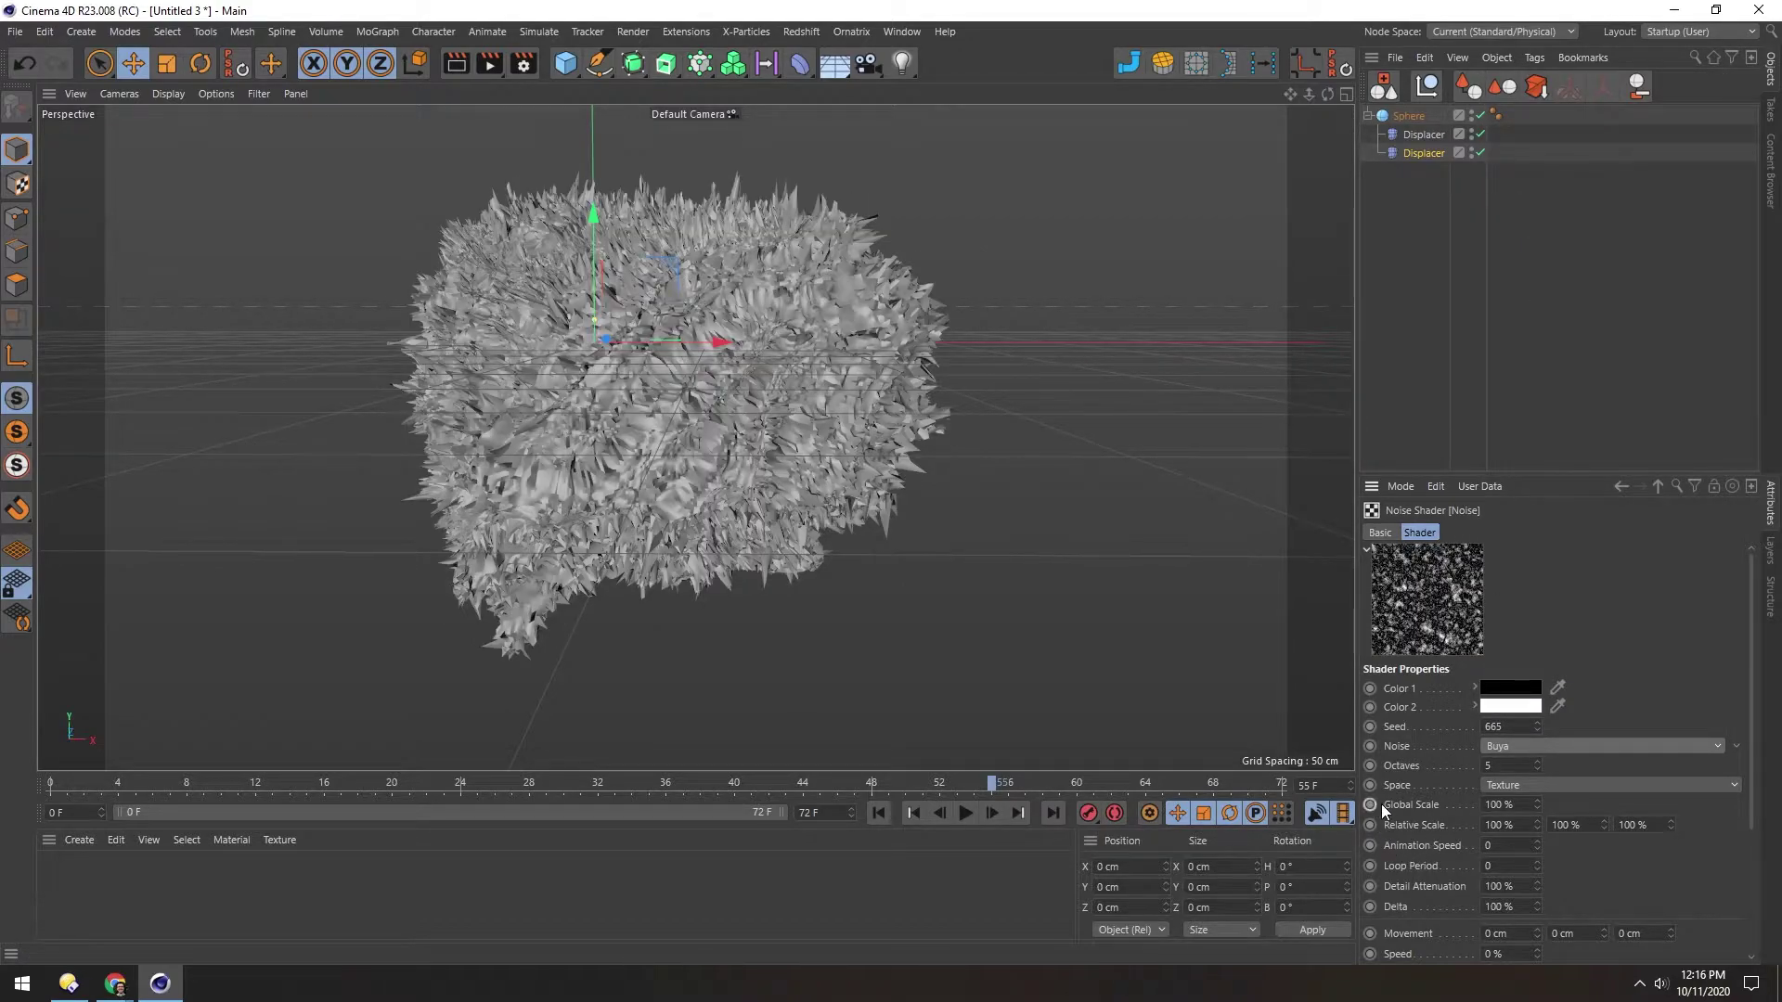
pyautogui.click(1511, 805)
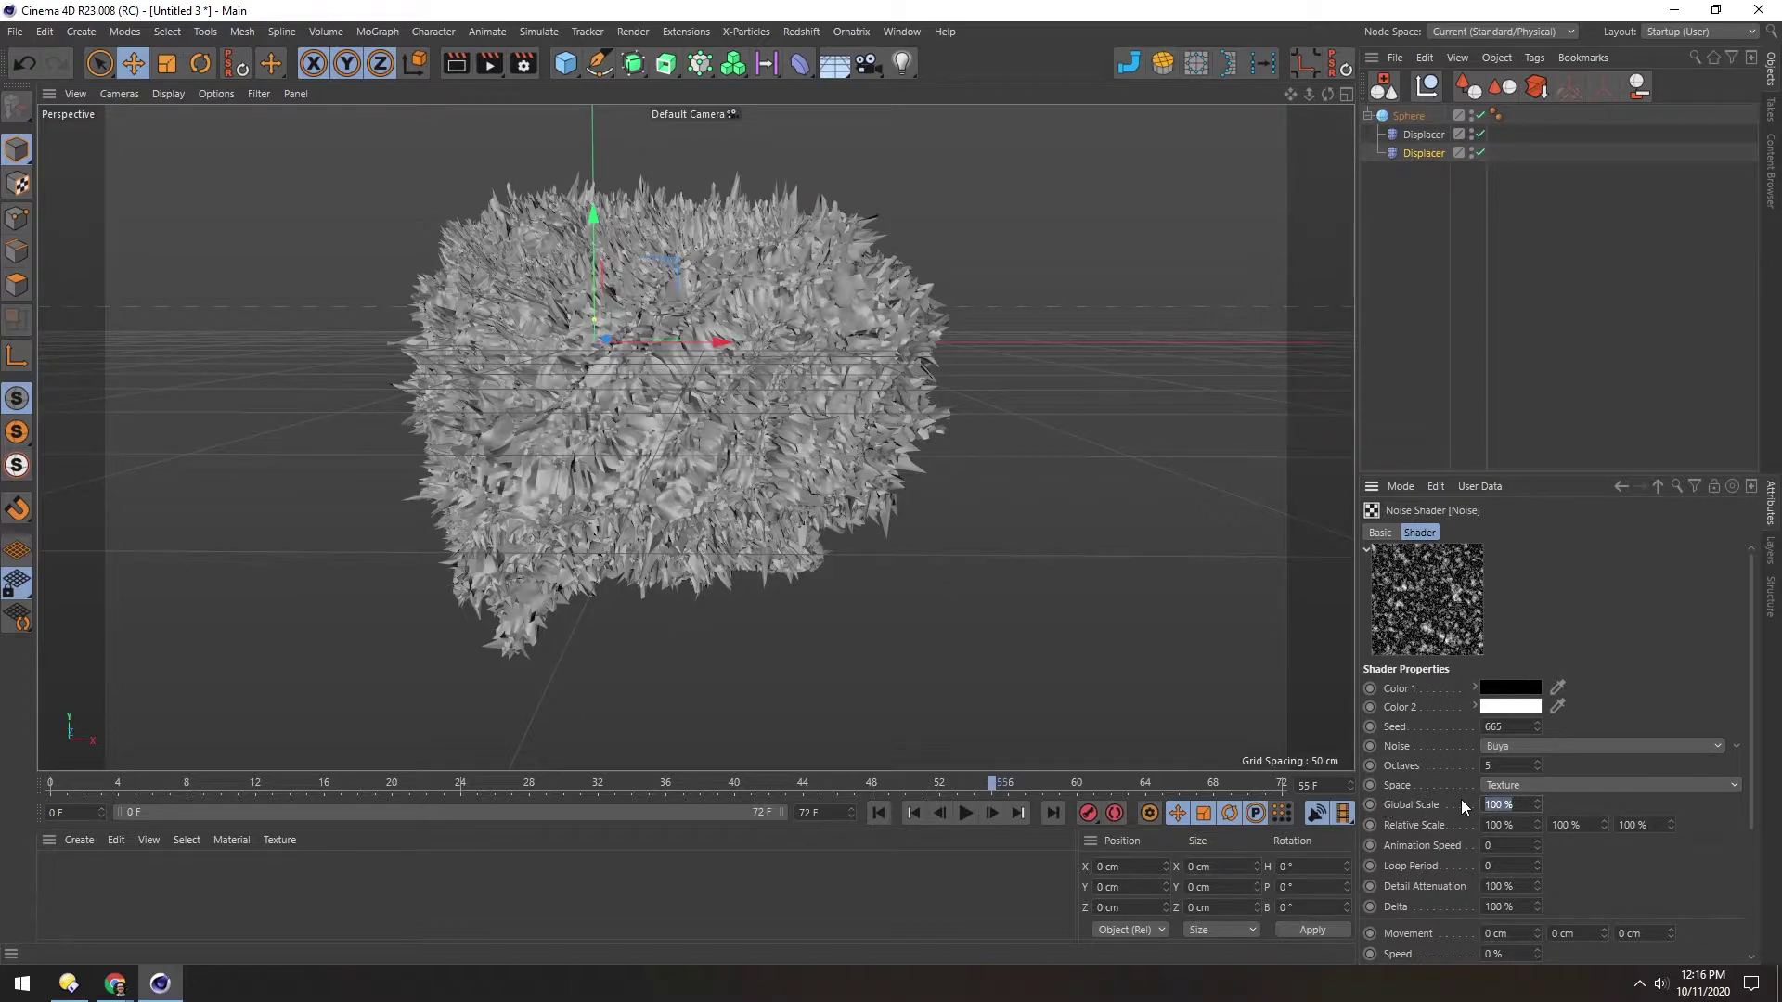
pyautogui.write('500')
pyautogui.press('Return')
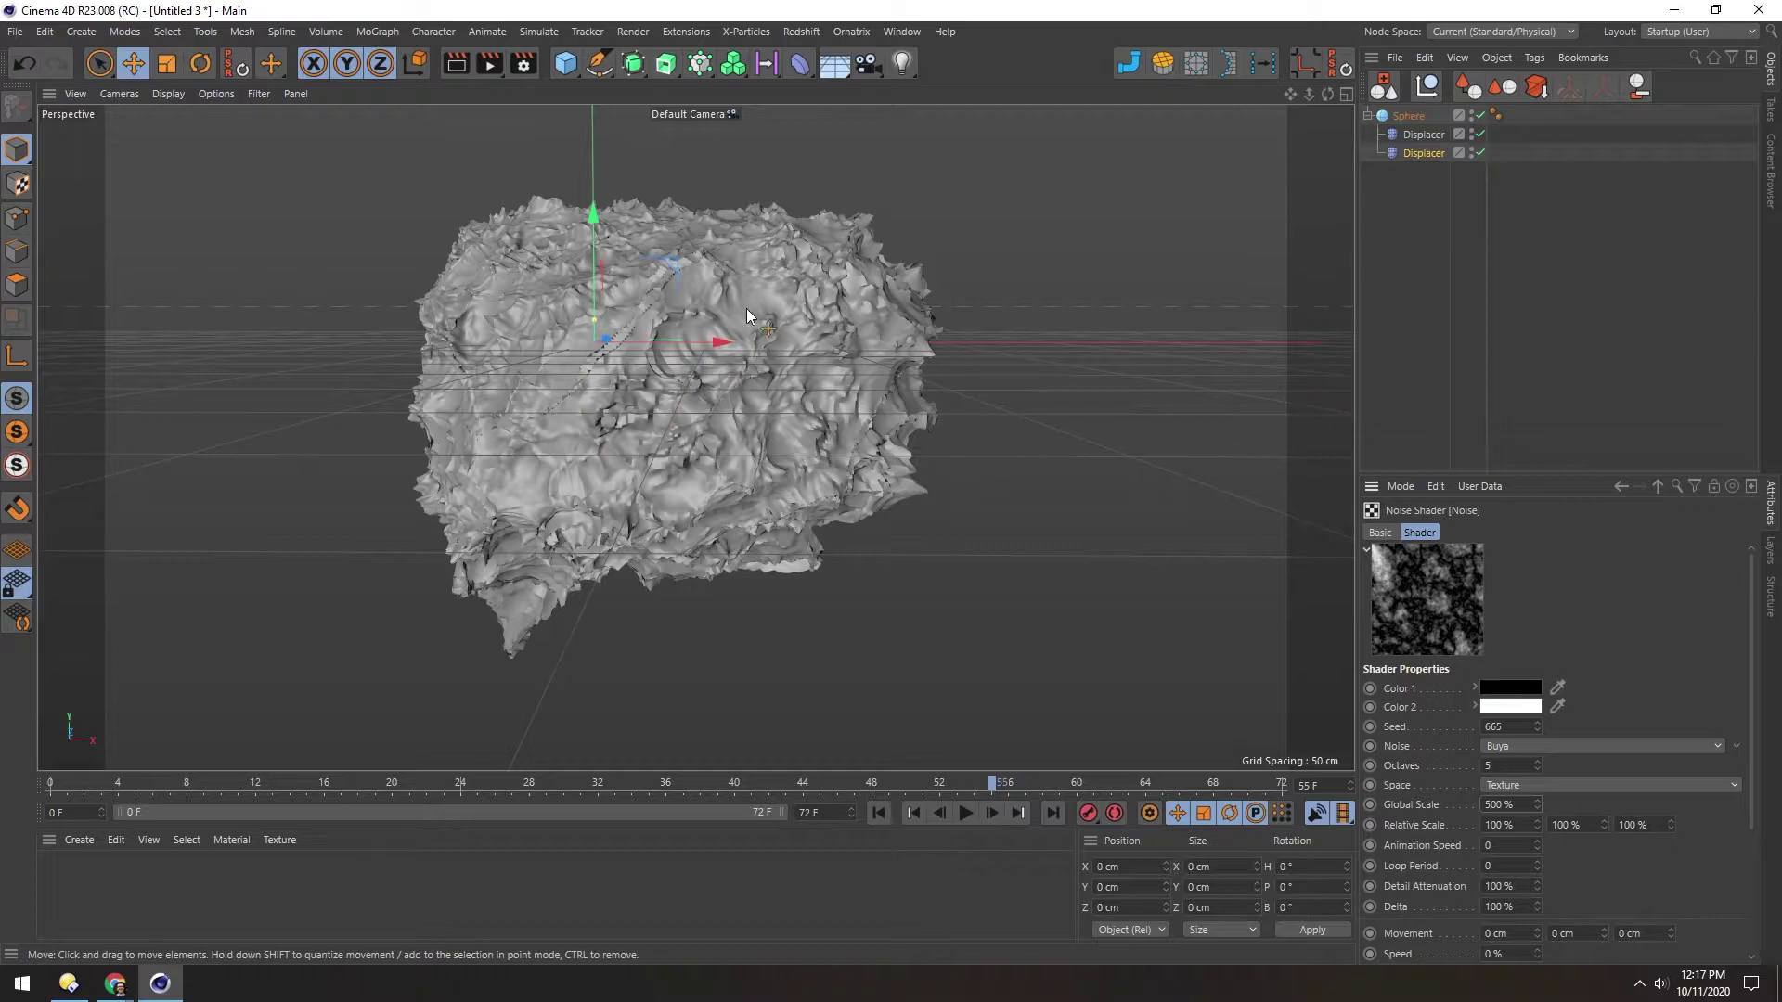
# - Reduce the second displacer's height to 4.4 cm
pyautogui.click(1658, 487)
pyautogui.click(1472, 533)
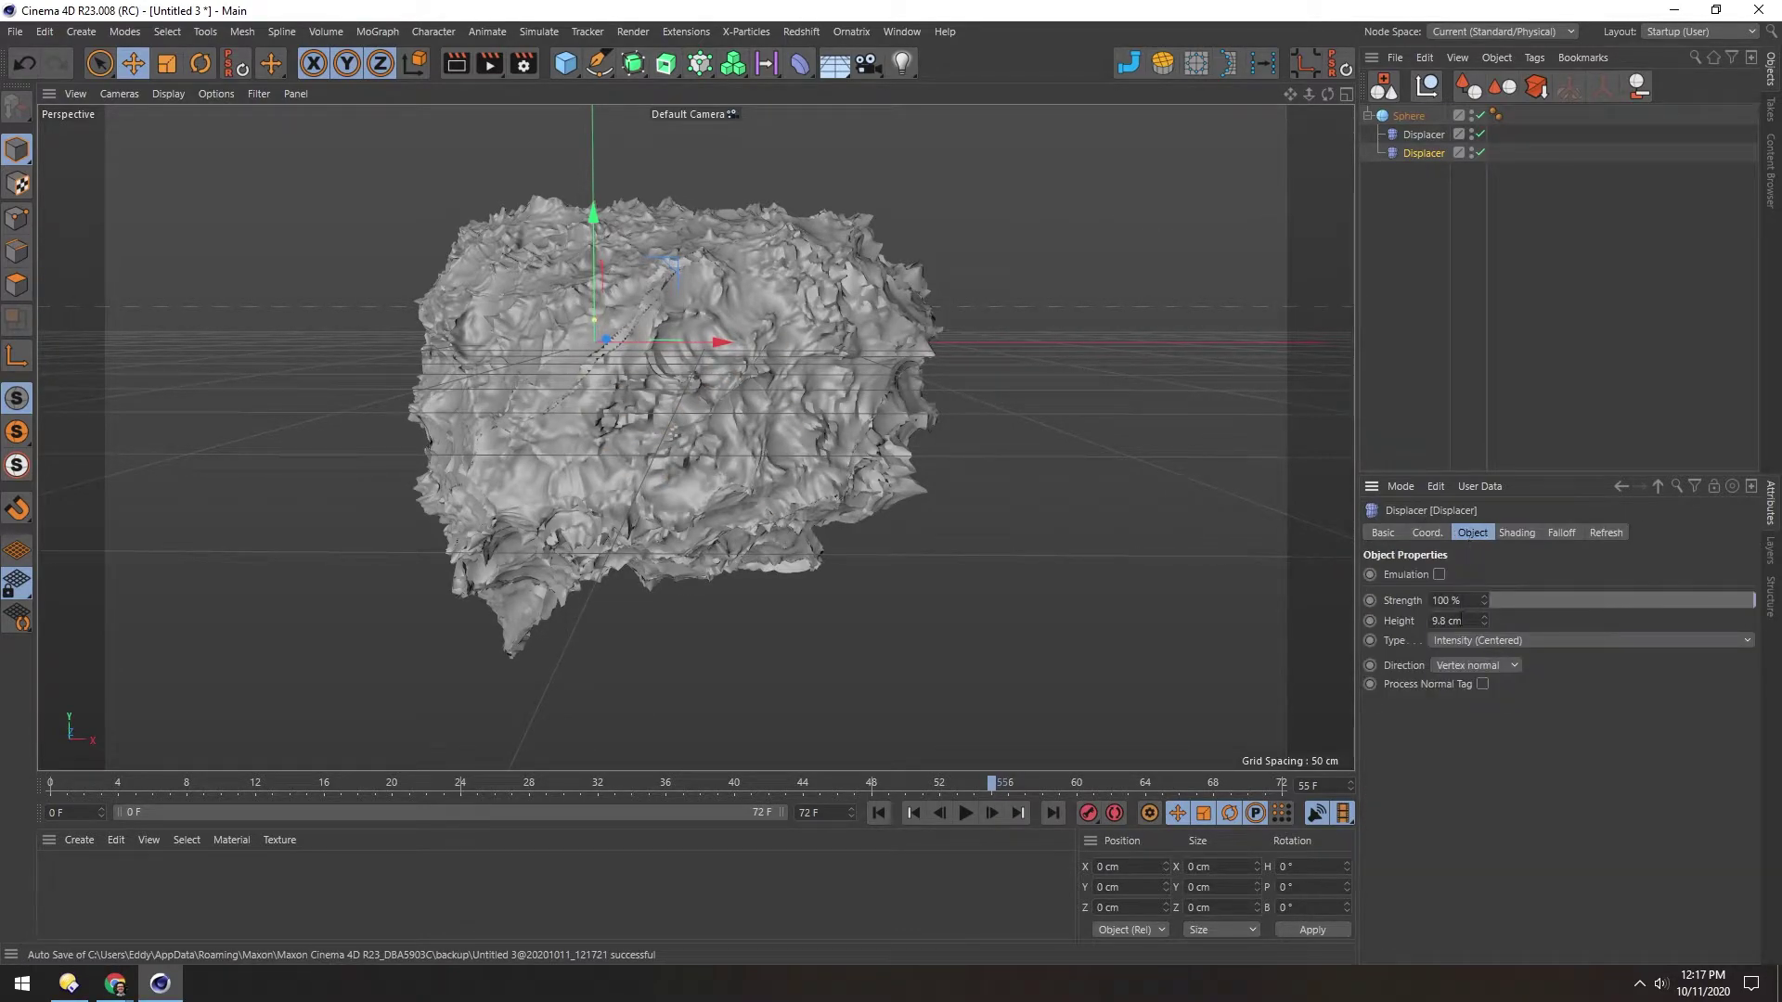
pyautogui.moveTo(1466, 621)
pyautogui.mouseDown()
pyautogui.moveTo(1380, 622)
pyautogui.moveTo(1485, 650)
pyautogui.moveTo(1485, 724)
pyautogui.moveTo(1485, 557)
pyautogui.moveTo(1485, 620)
pyautogui.mouseUp()
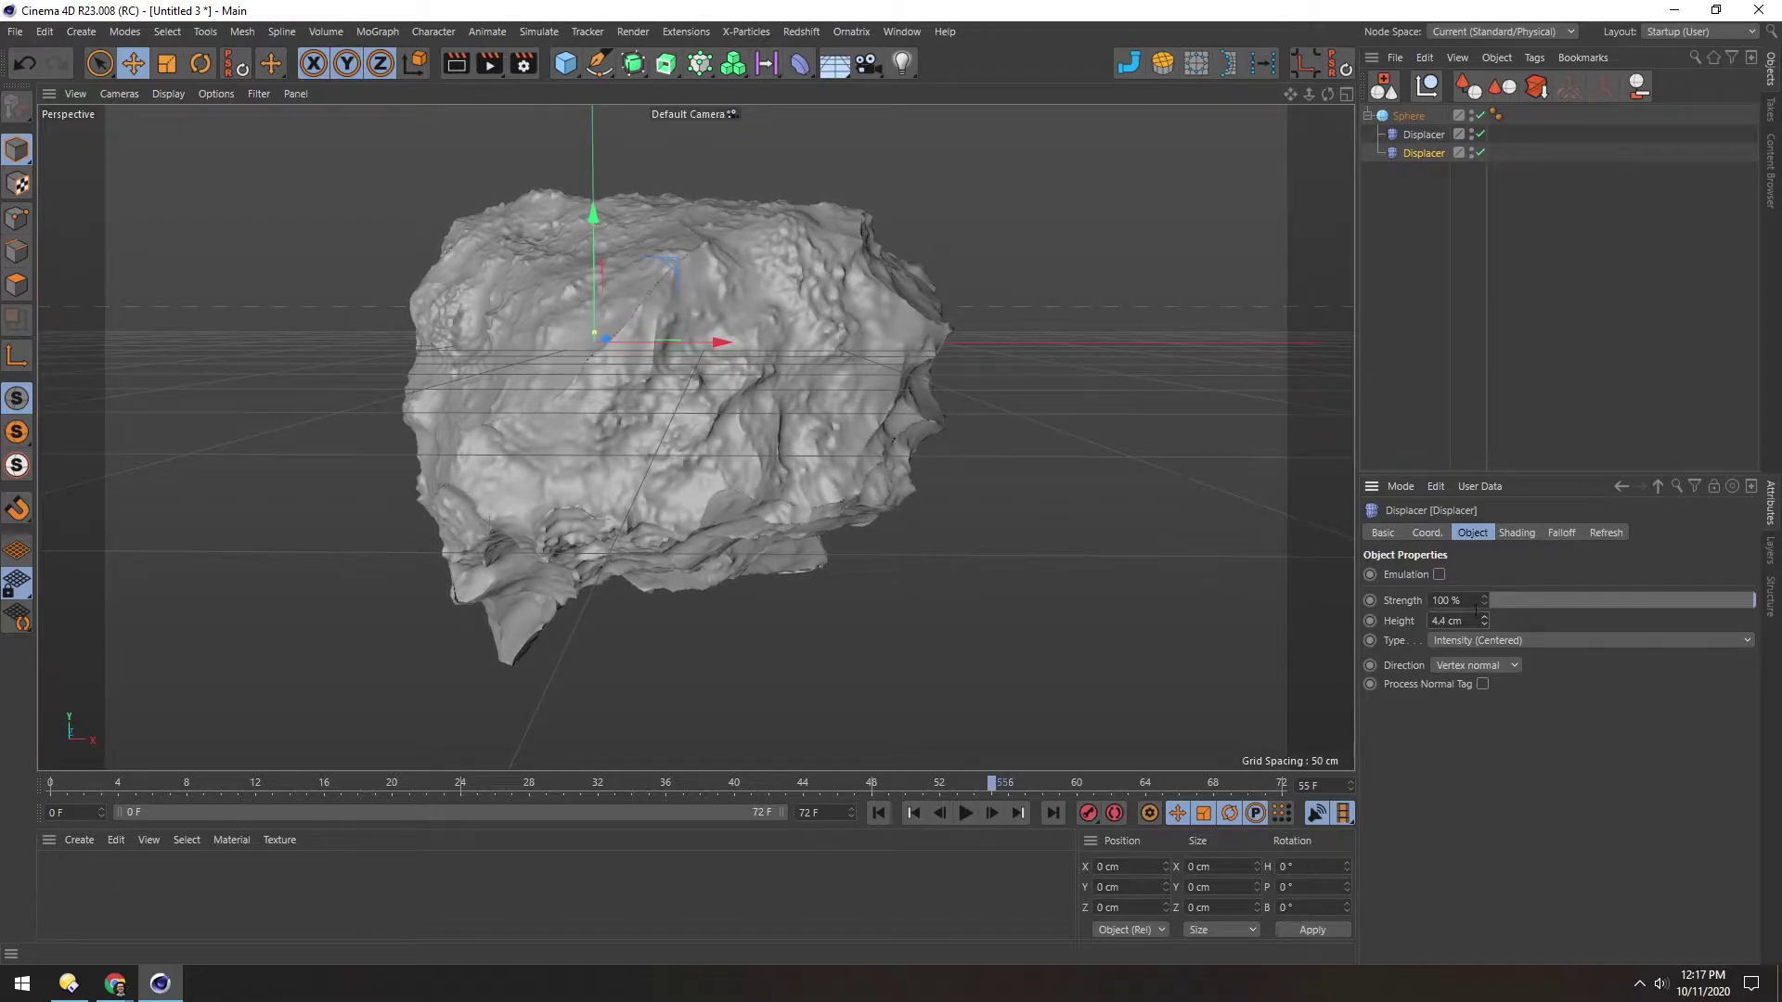
# - Add a Smoothing deformer as a child of the sphere, below the two displacers
pyautogui.scroll(3, 615, 295)
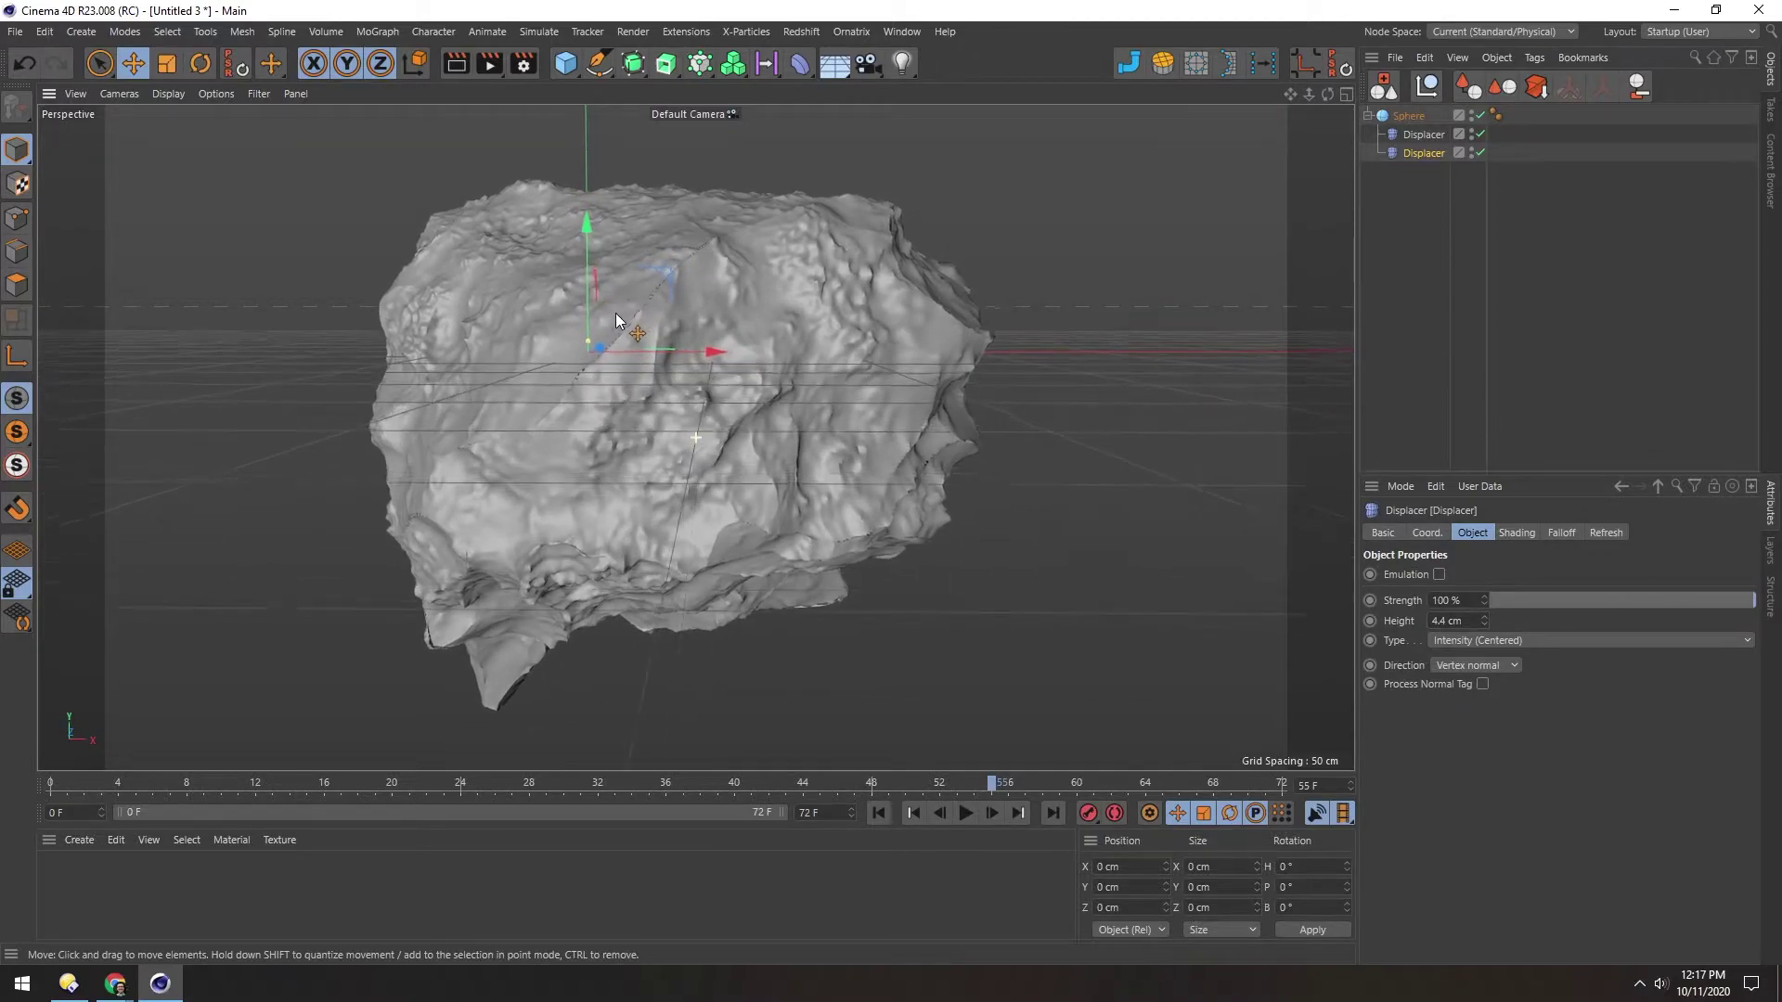
pyautogui.scroll(10, 615, 320)
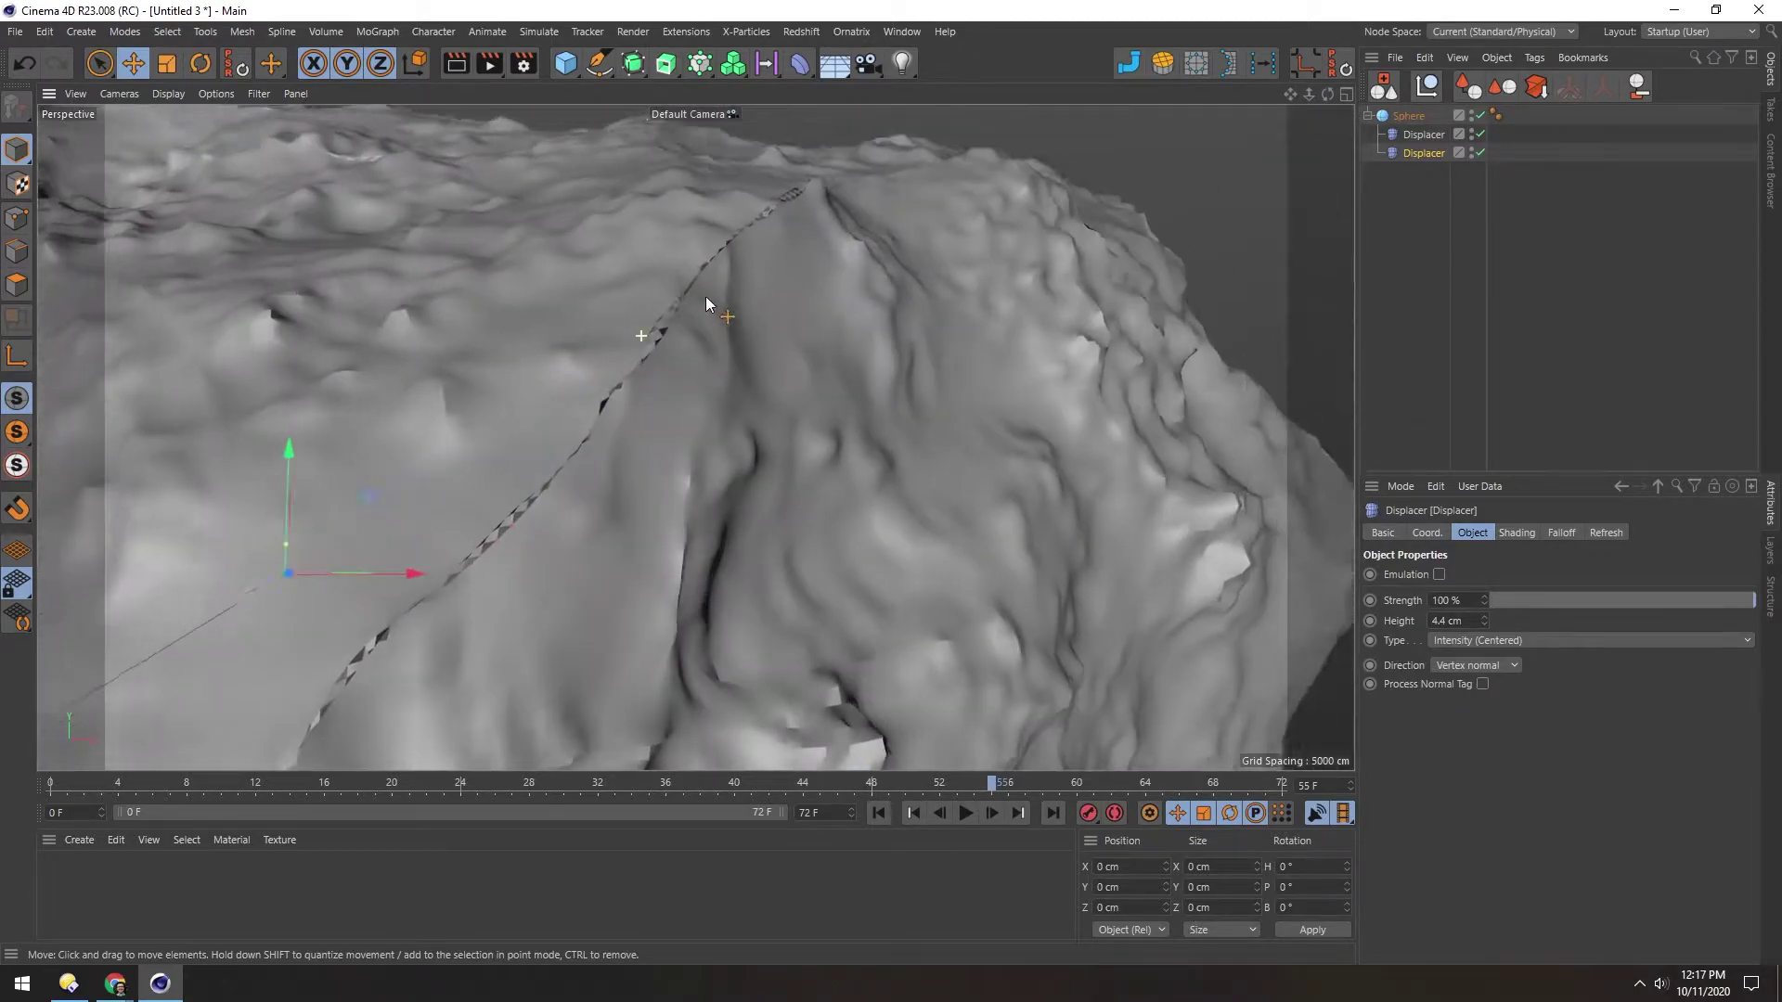
pyautogui.scroll(-3, 714, 279)
pyautogui.scroll(-3, 683, 281)
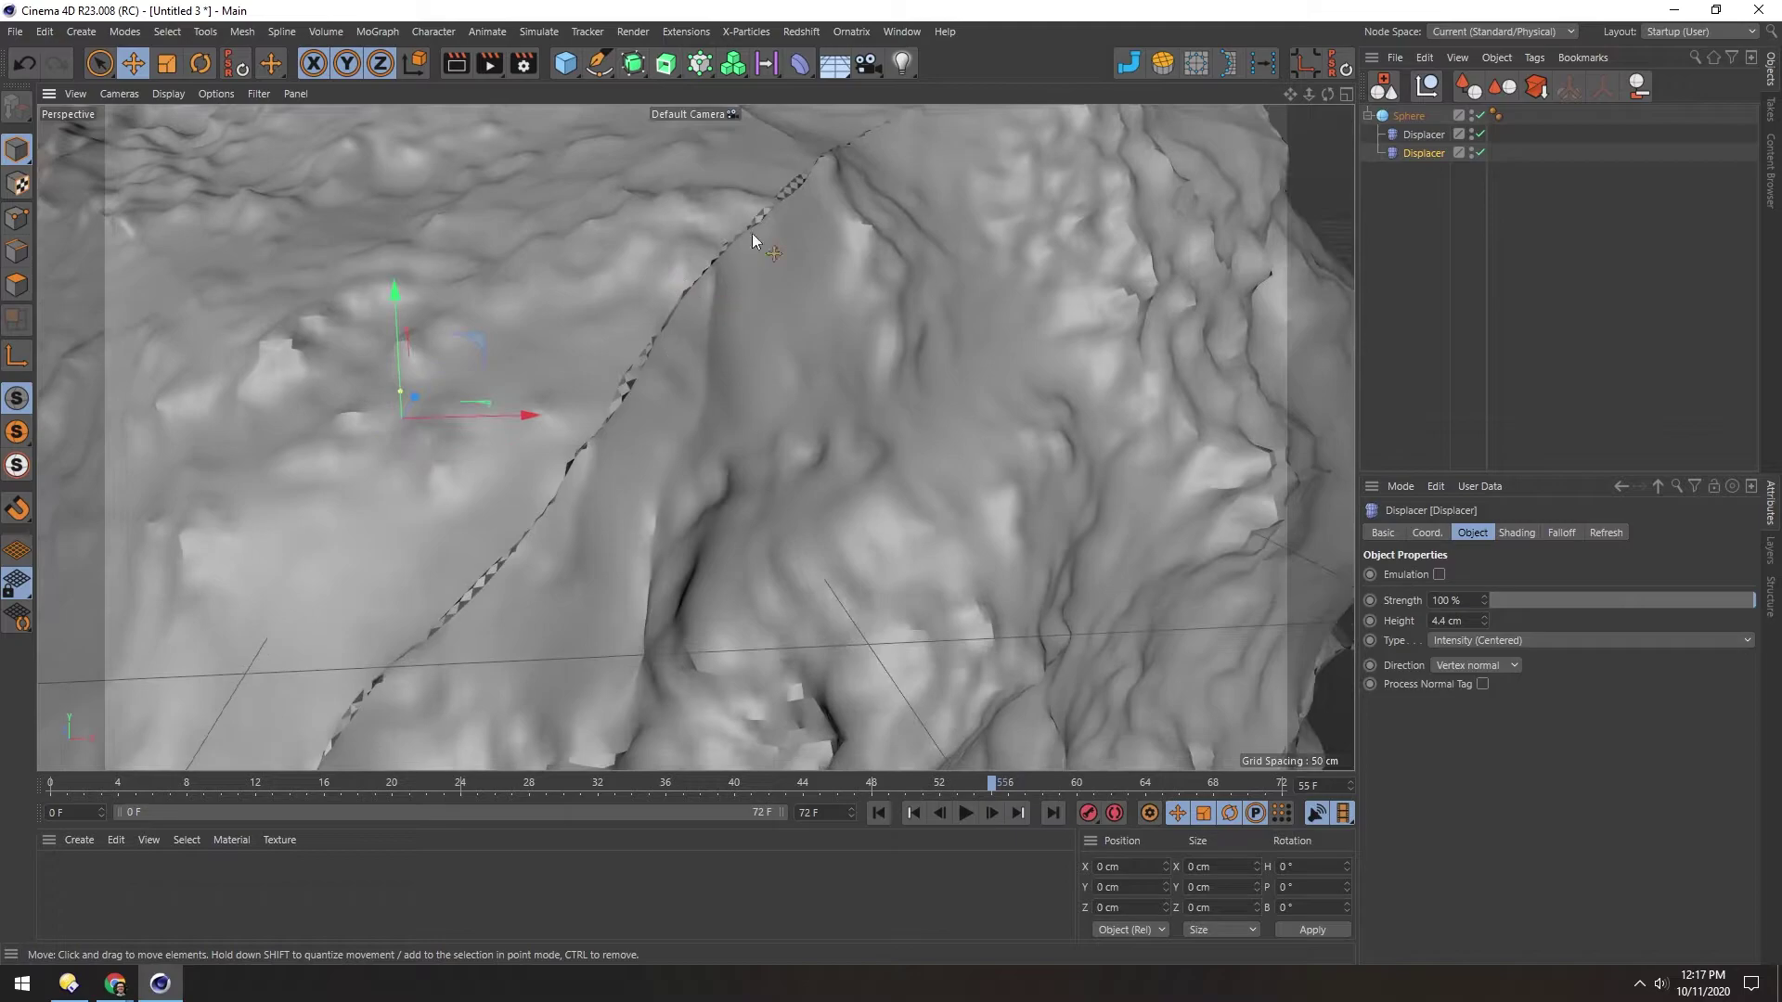
pyautogui.scroll(-5, 715, 282)
pyautogui.keyDown('alt'); pyautogui.moveTo(564, 435); pyautogui.dragTo(656, 330, button='middle'); pyautogui.keyUp('alt')
pyautogui.click(799, 63)
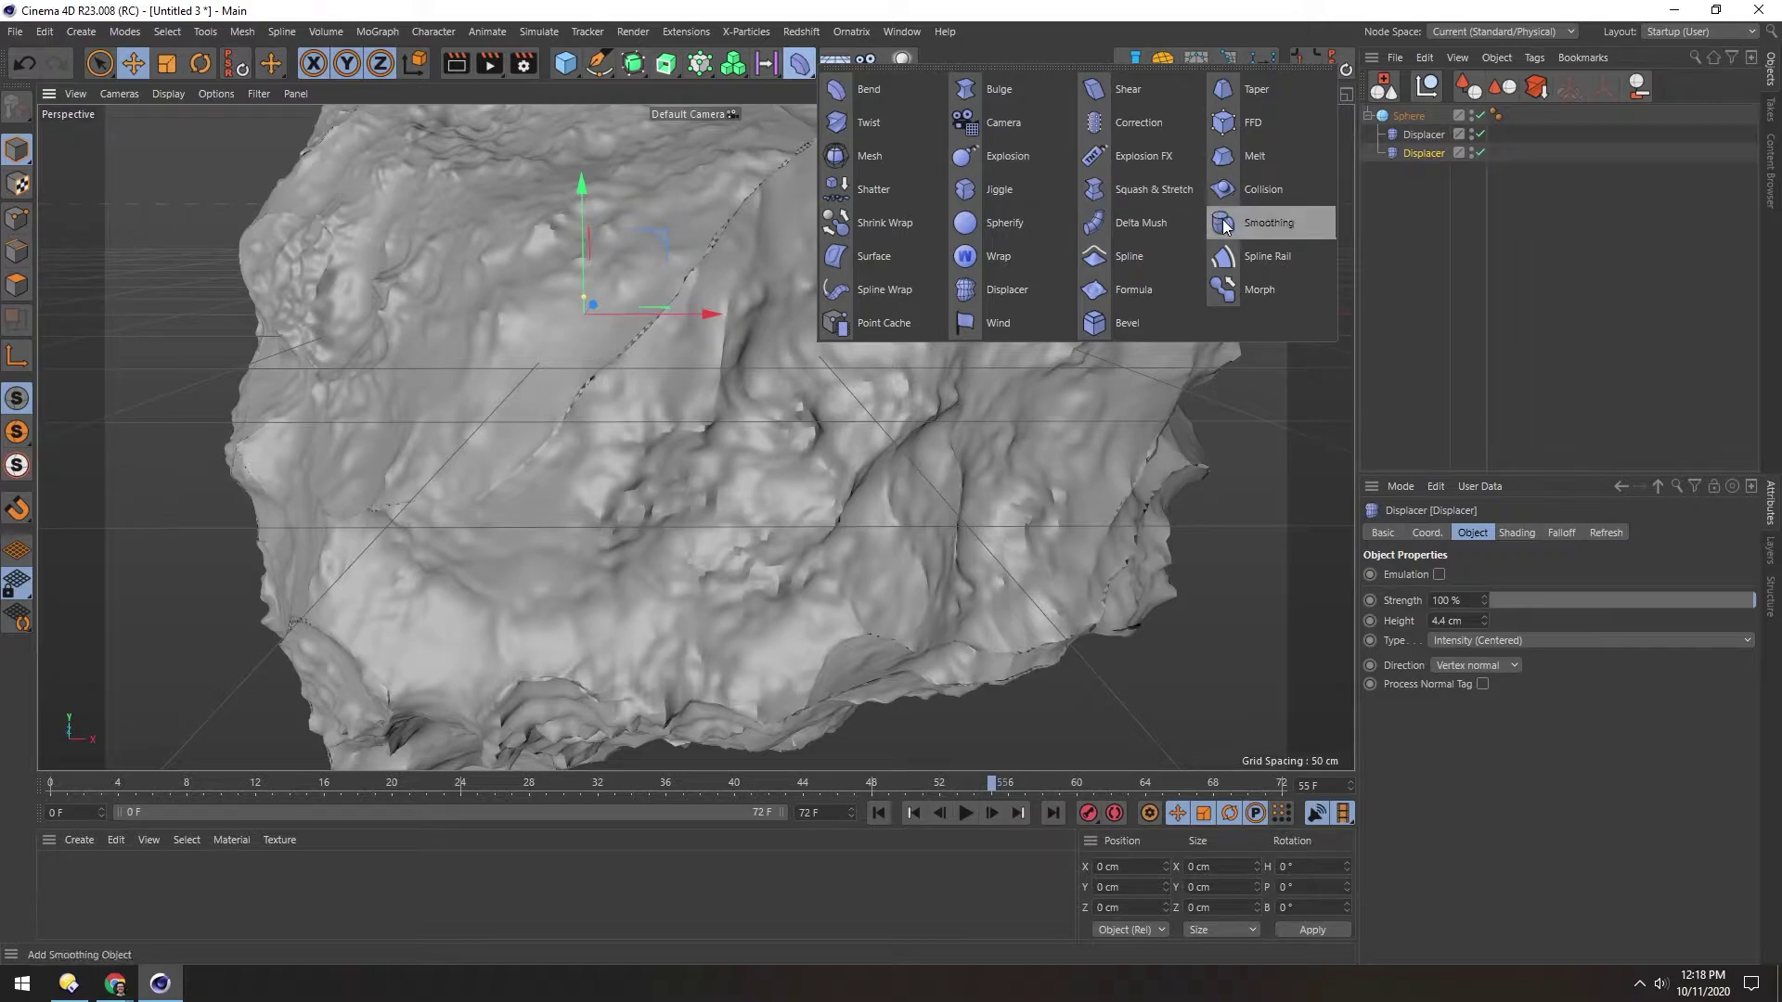
pyautogui.click(1264, 223)
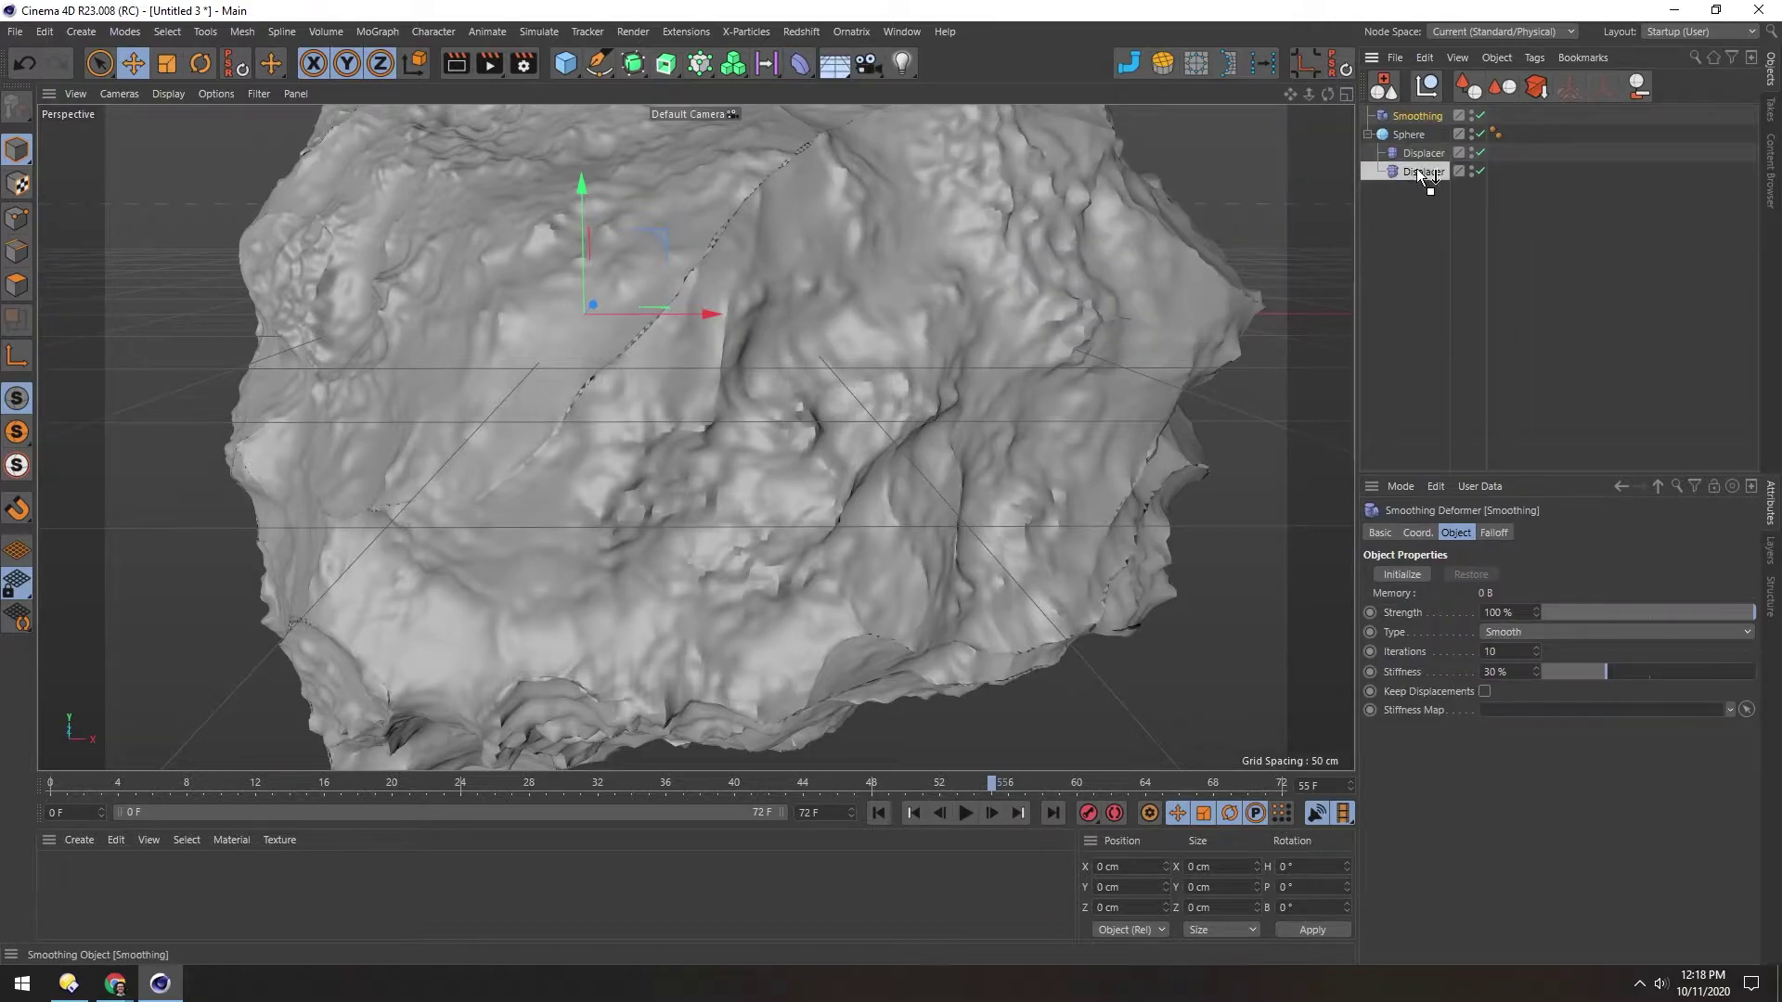
pyautogui.moveTo(1416, 169); pyautogui.dragTo(1416, 175)
# - Reduce the Smoothing deformer's strength to 45%
pyautogui.scroll(-3, 644, 398)
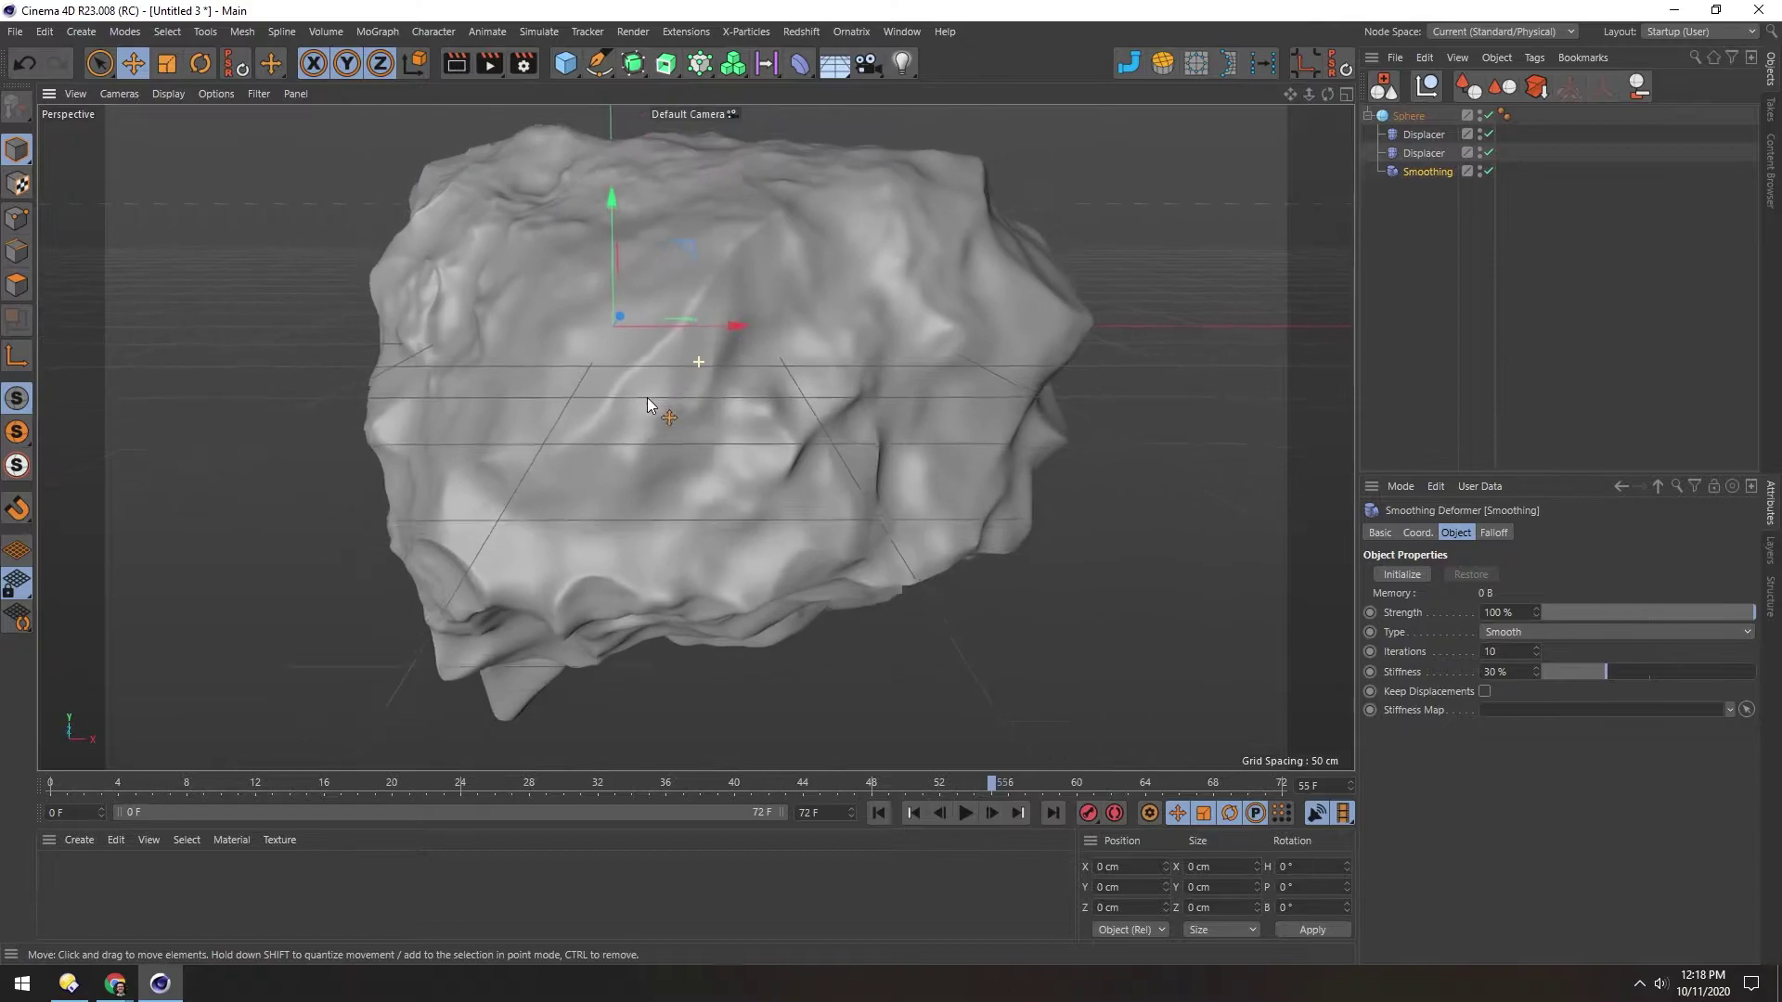
pyautogui.keyDown('alt'); pyautogui.moveTo(644, 398); pyautogui.dragTo(691, 356); pyautogui.keyUp('alt')
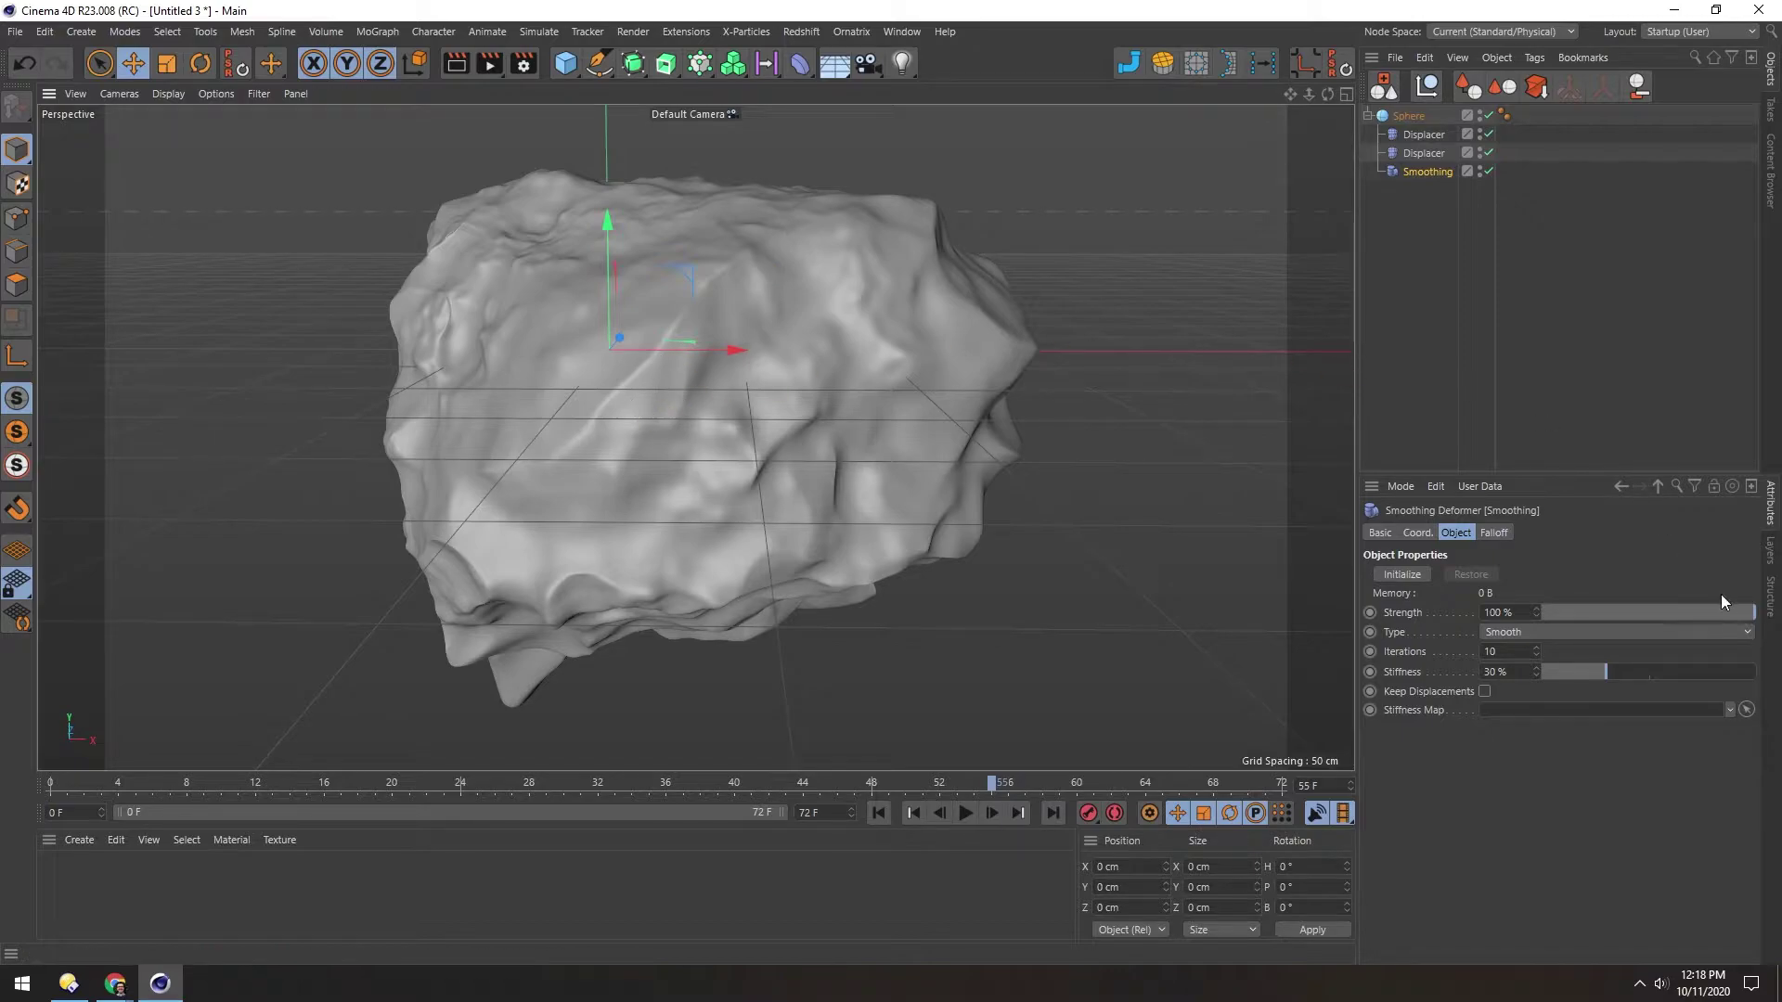
pyautogui.moveTo(1730, 612); pyautogui.dragTo(1639, 605)
pyautogui.keyDown('alt'); pyautogui.moveTo(482, 303); pyautogui.dragTo(627, 343); pyautogui.keyUp('alt')
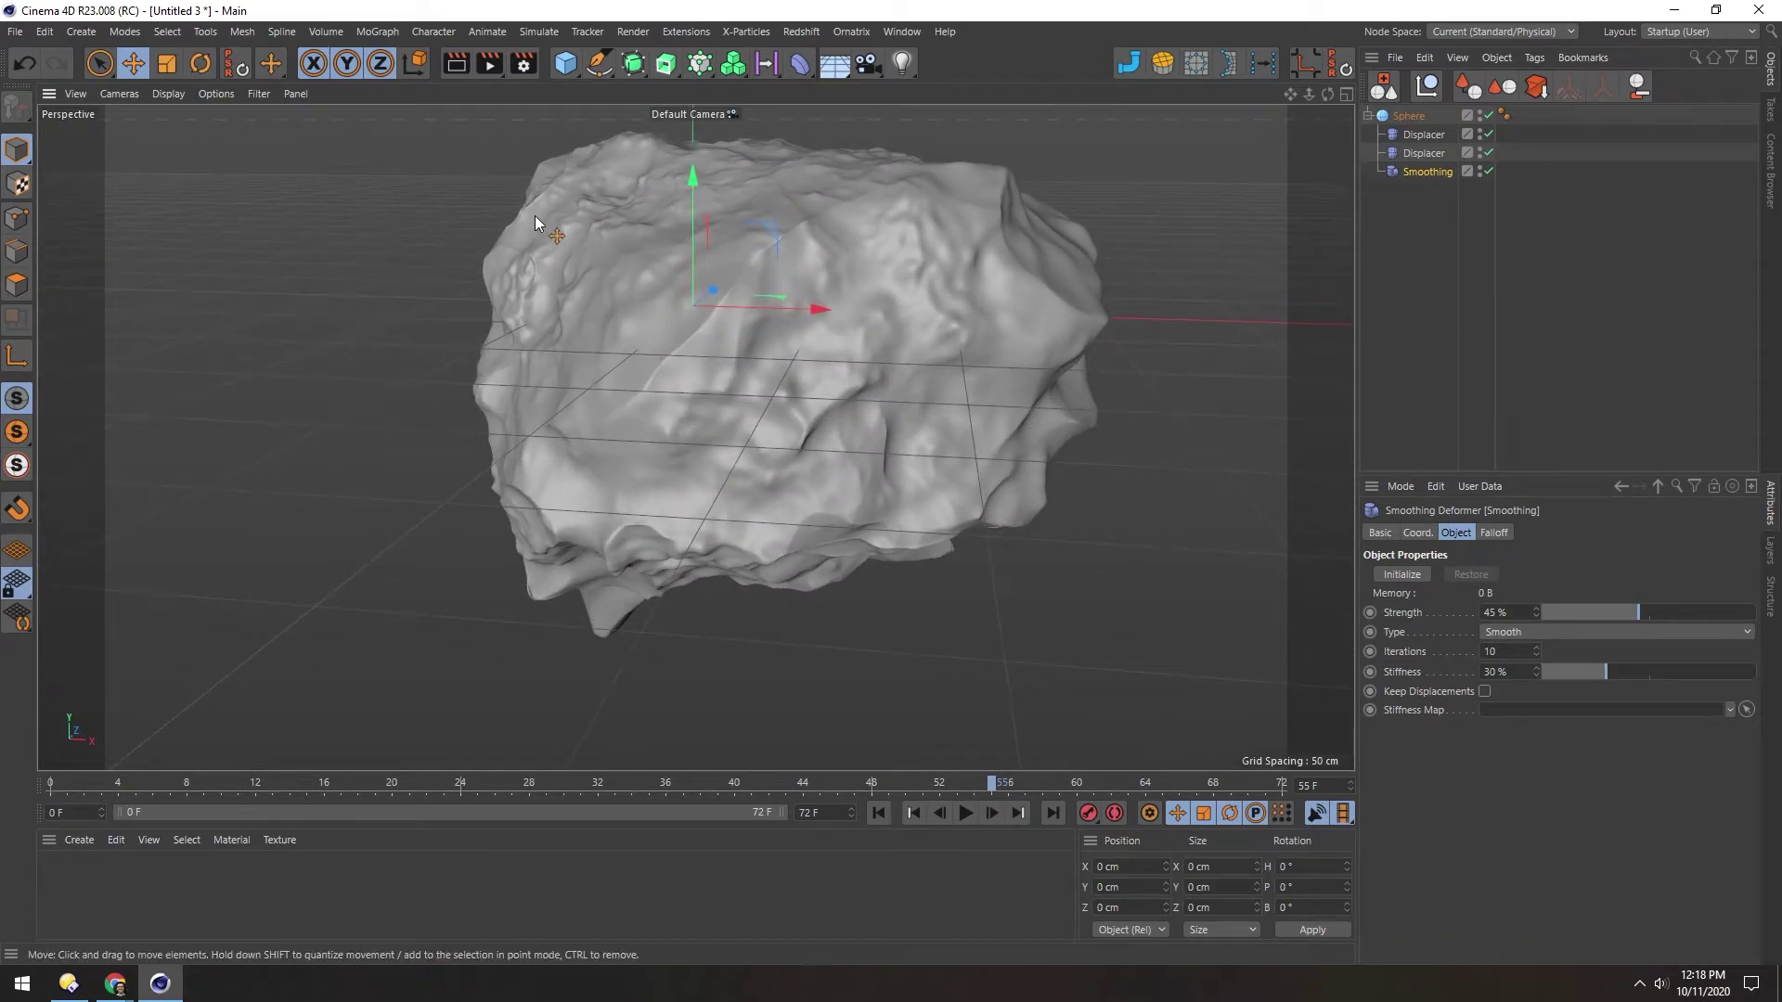
# - Hide the workplane grid in the perspective viewport
pyautogui.click(222, 97)
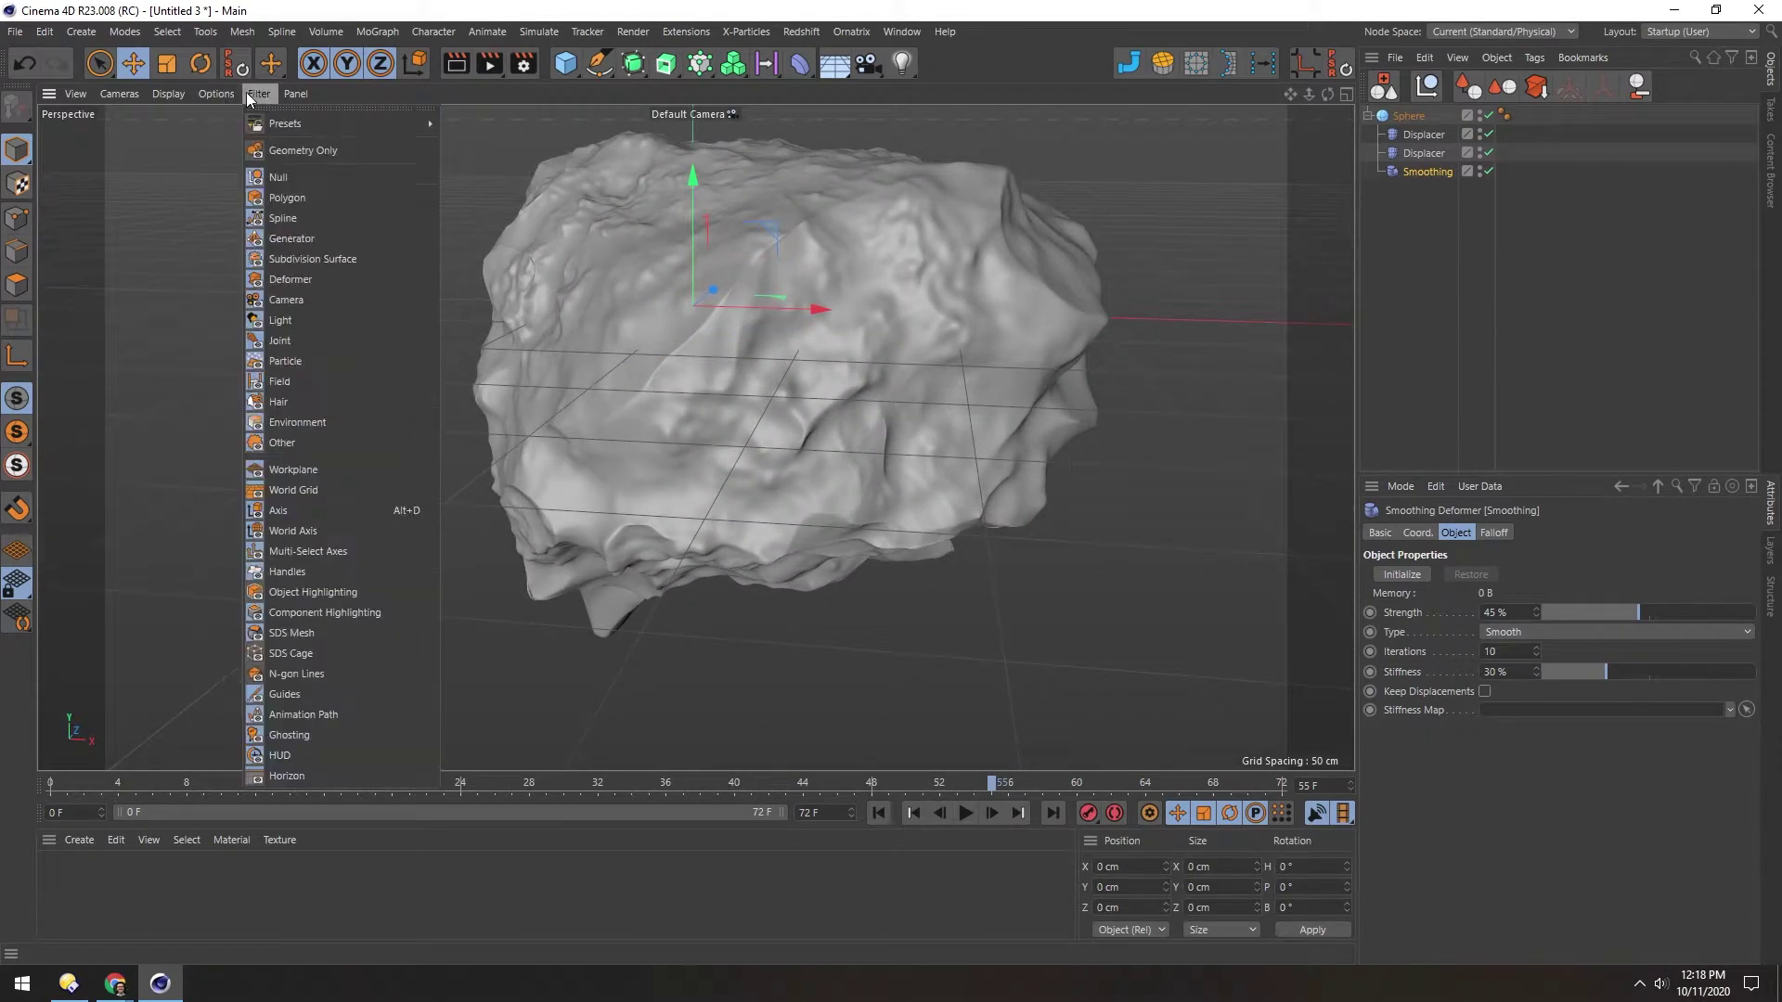
pyautogui.moveTo(256, 97)
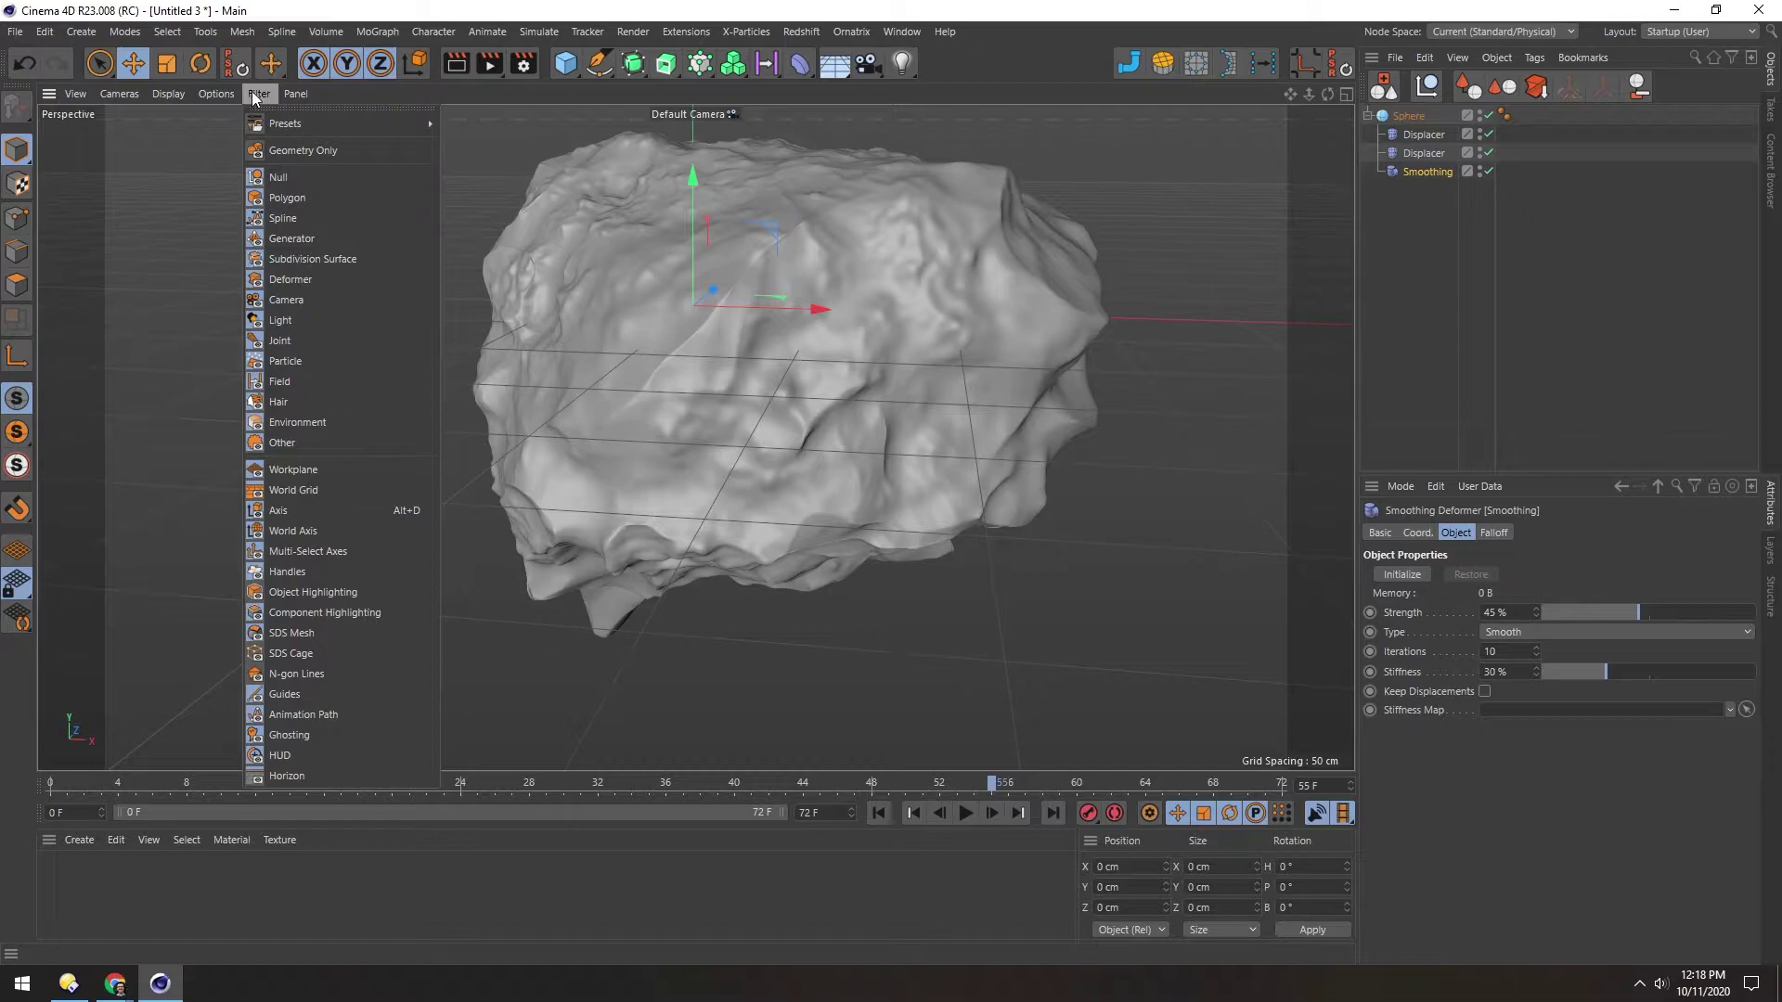
pyautogui.click(298, 471)
pyautogui.keyDown('alt'); pyautogui.moveTo(618, 271); pyautogui.dragTo(646, 368); pyautogui.keyUp('alt')
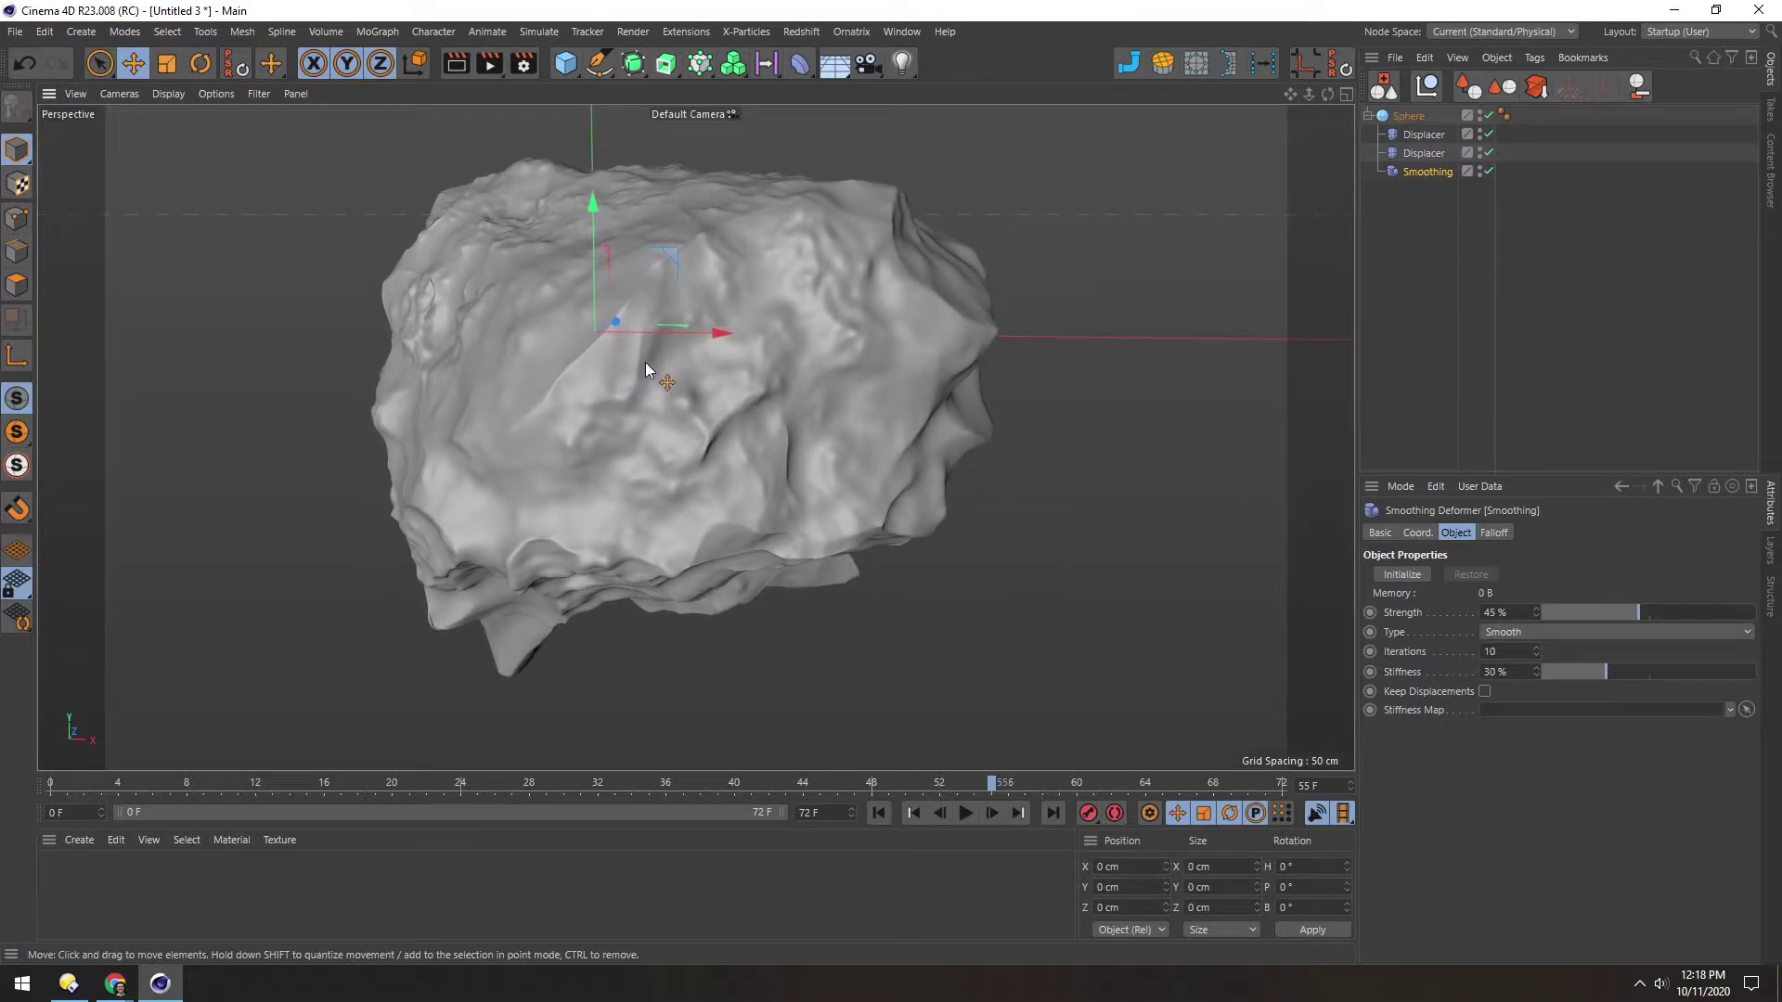
# - Bake the deformed sphere into a separate polygon object with Current State to Object and select the new copy
pyautogui.click(1406, 115)
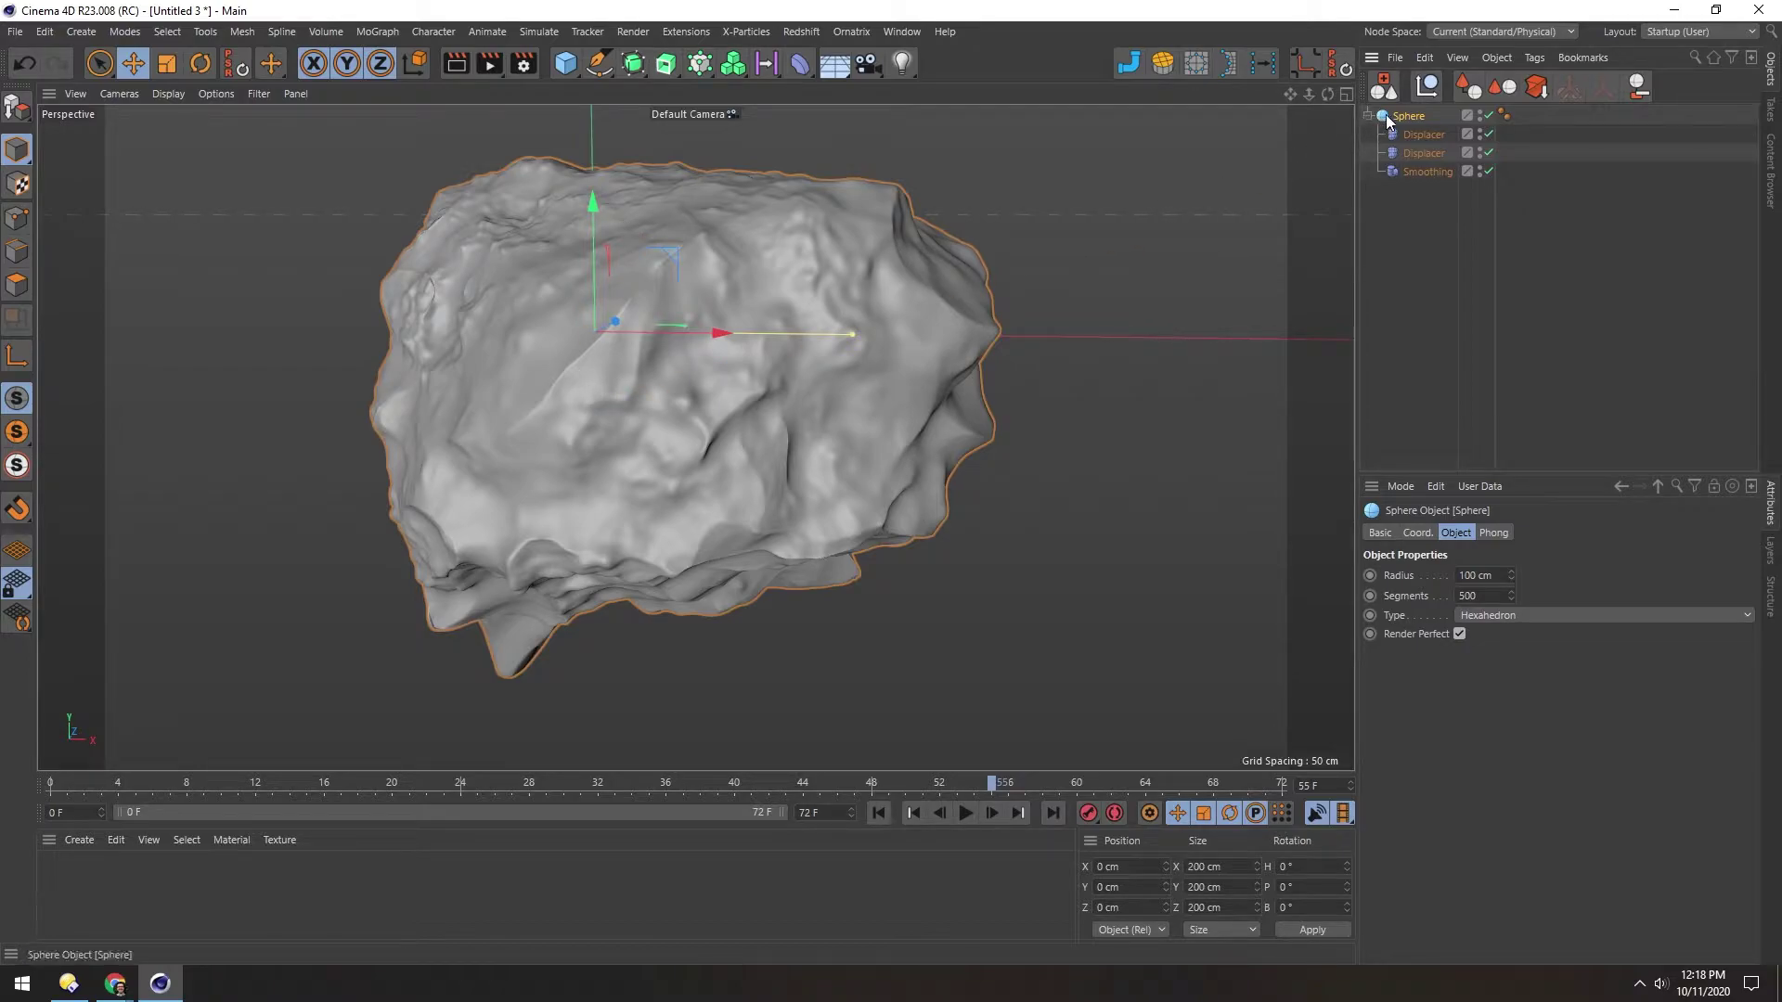
pyautogui.click(1536, 90)
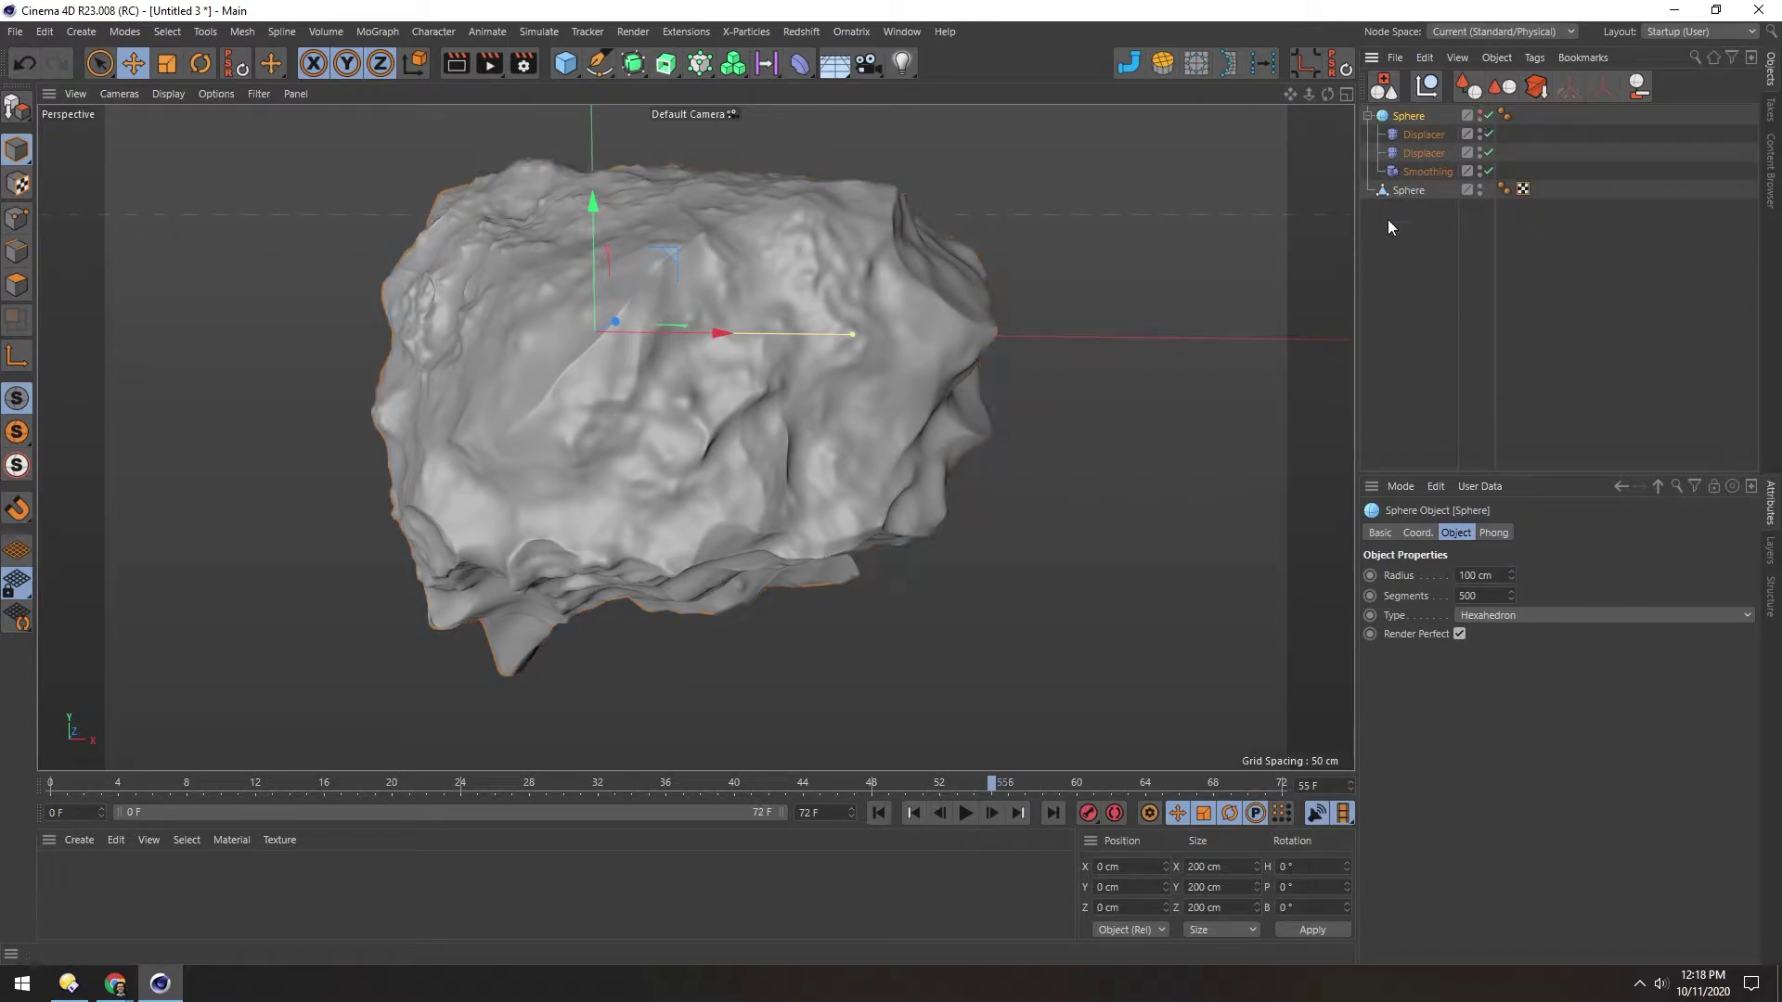
pyautogui.click(1387, 190)
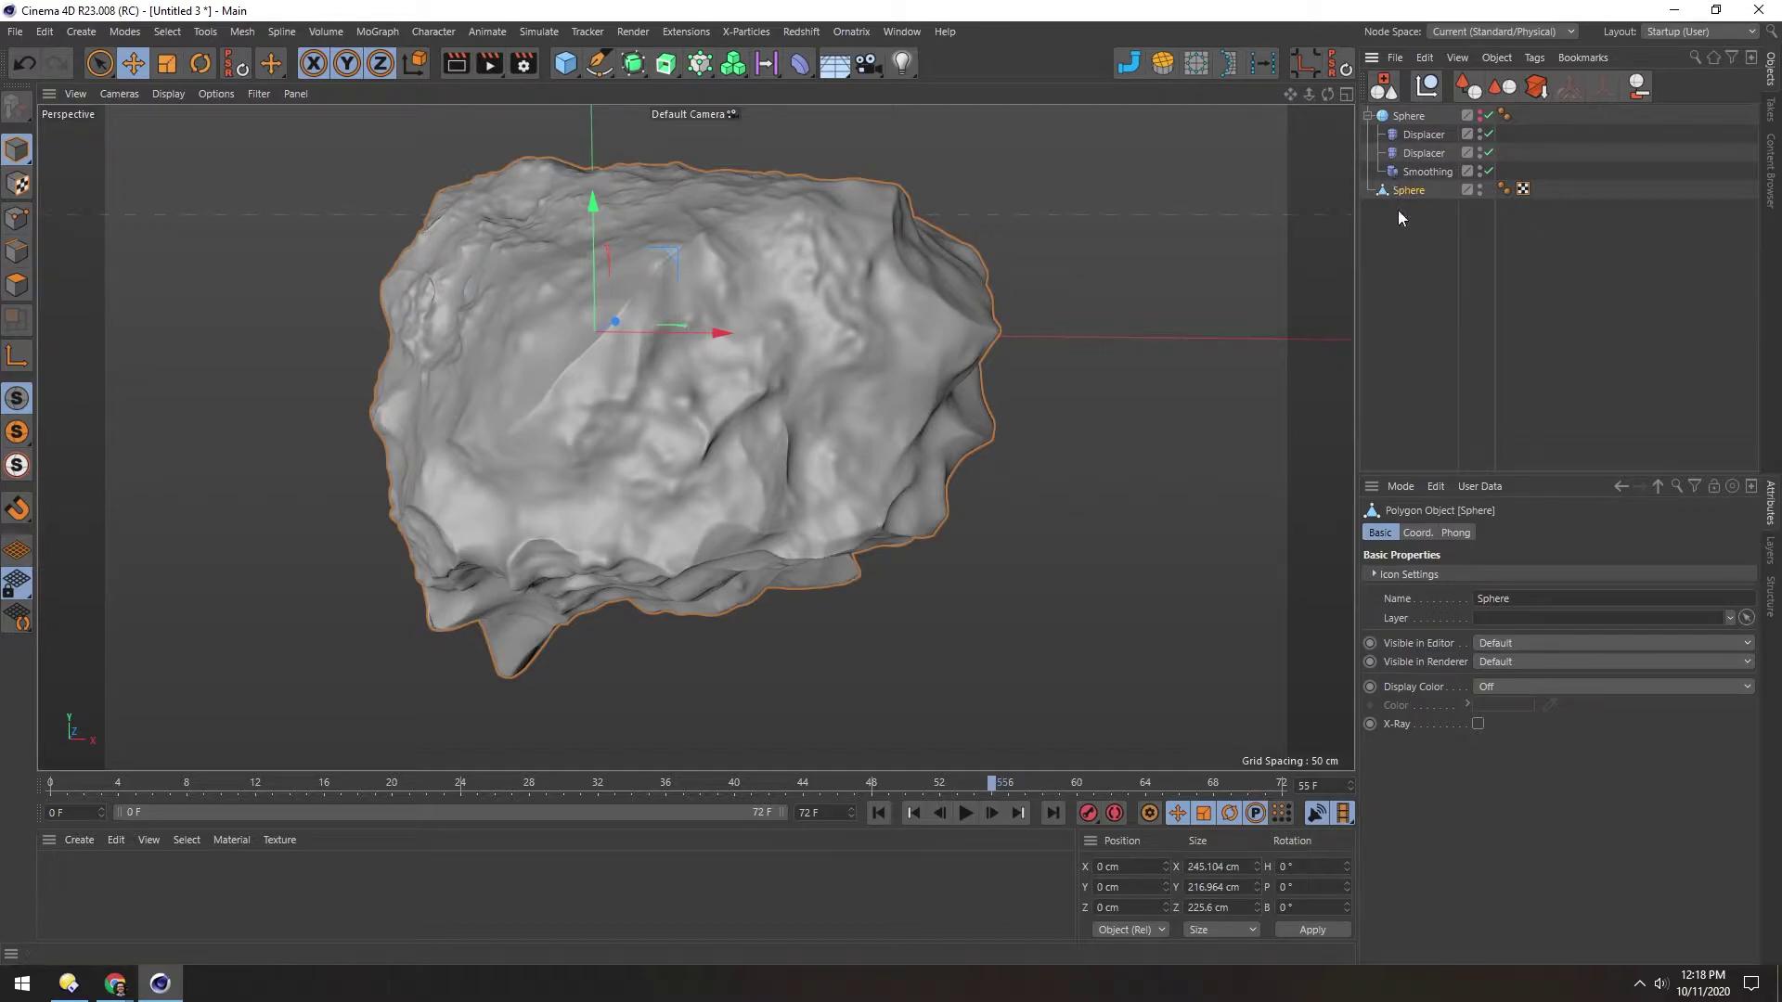
# - Activate the Smooth sculpting brush and smooth the sharp seams around the rock's deep cavity
pyautogui.moveTo(487, 319)
pyautogui.keyDown('alt'); pyautogui.mouseDown()
pyautogui.moveTo(505, 483)
pyautogui.moveTo(684, 350)
pyautogui.moveTo(684, 310)
pyautogui.moveTo(620, 375)
pyautogui.moveTo(650, 306)
pyautogui.moveTo(616, 254)
pyautogui.moveTo(937, 411)
pyautogui.moveTo(716, 373)
pyautogui.moveTo(821, 299)
pyautogui.moveTo(870, 349)
pyautogui.moveTo(923, 278)
pyautogui.moveTo(891, 557)
pyautogui.moveTo(776, 374)
pyautogui.moveTo(854, 414)
pyautogui.moveTo(809, 420)
pyautogui.moveTo(763, 323)
pyautogui.moveTo(676, 350)
pyautogui.moveTo(707, 372)
pyautogui.mouseUp(); pyautogui.keyUp('alt')
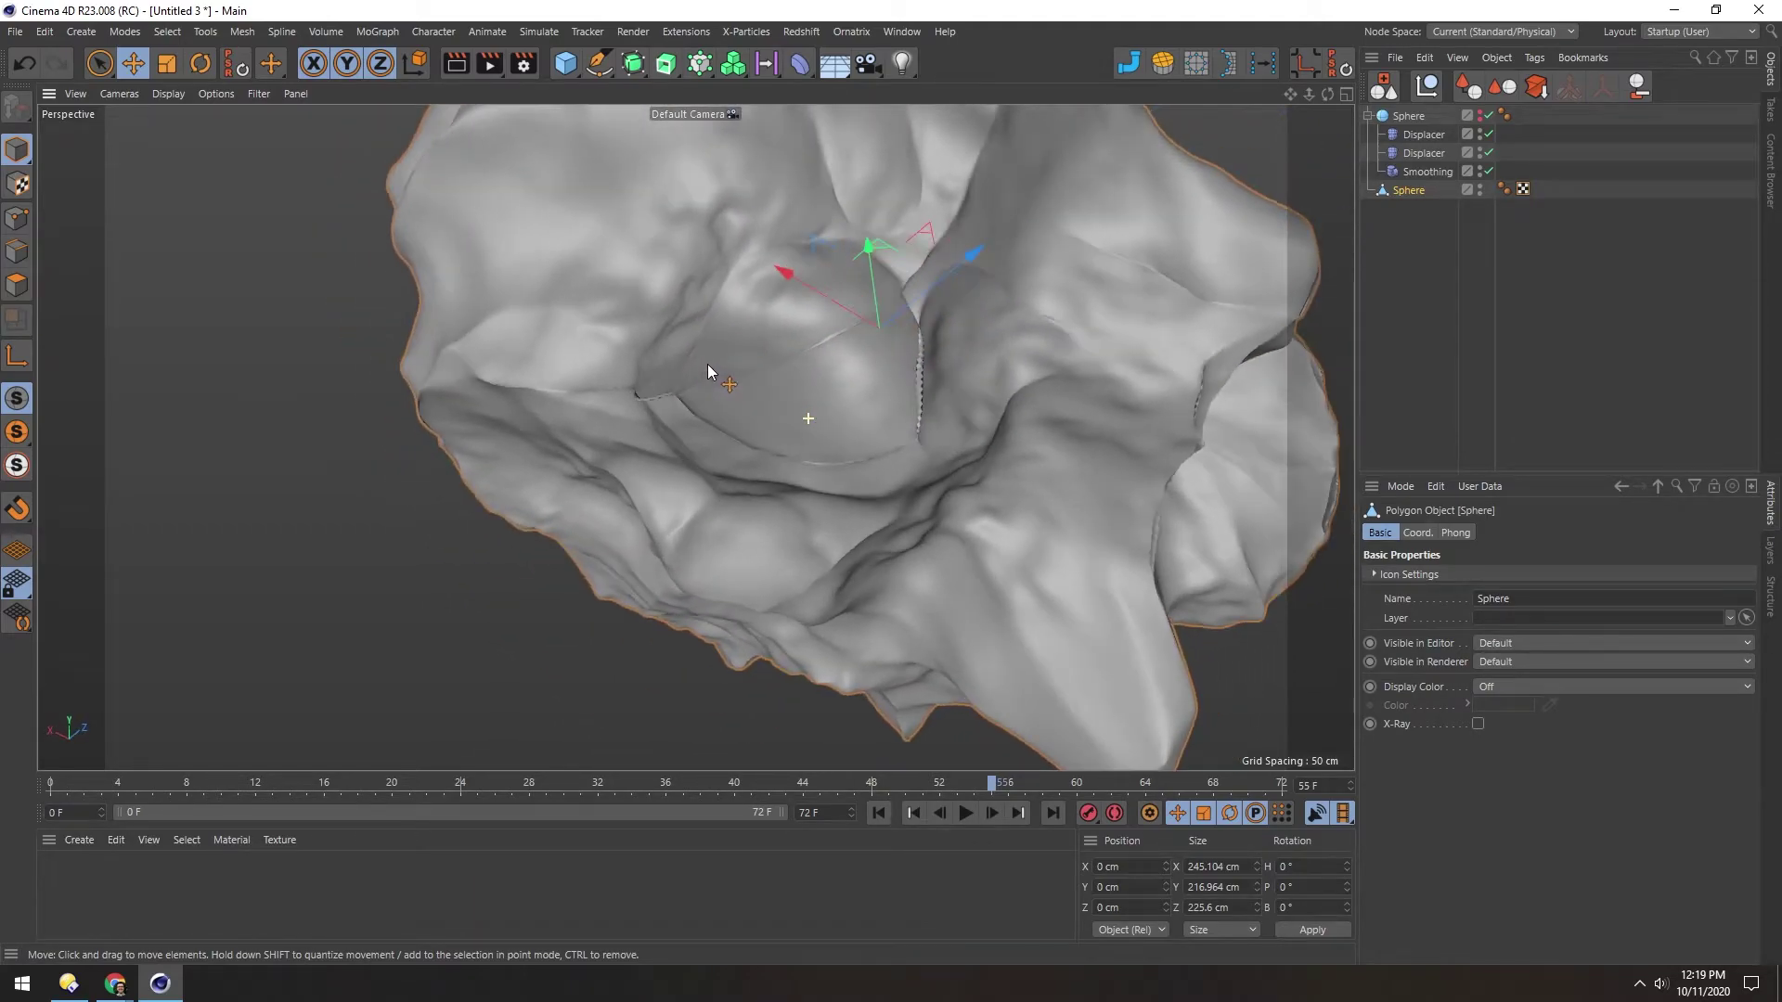
pyautogui.hotkey('shift', 'c')
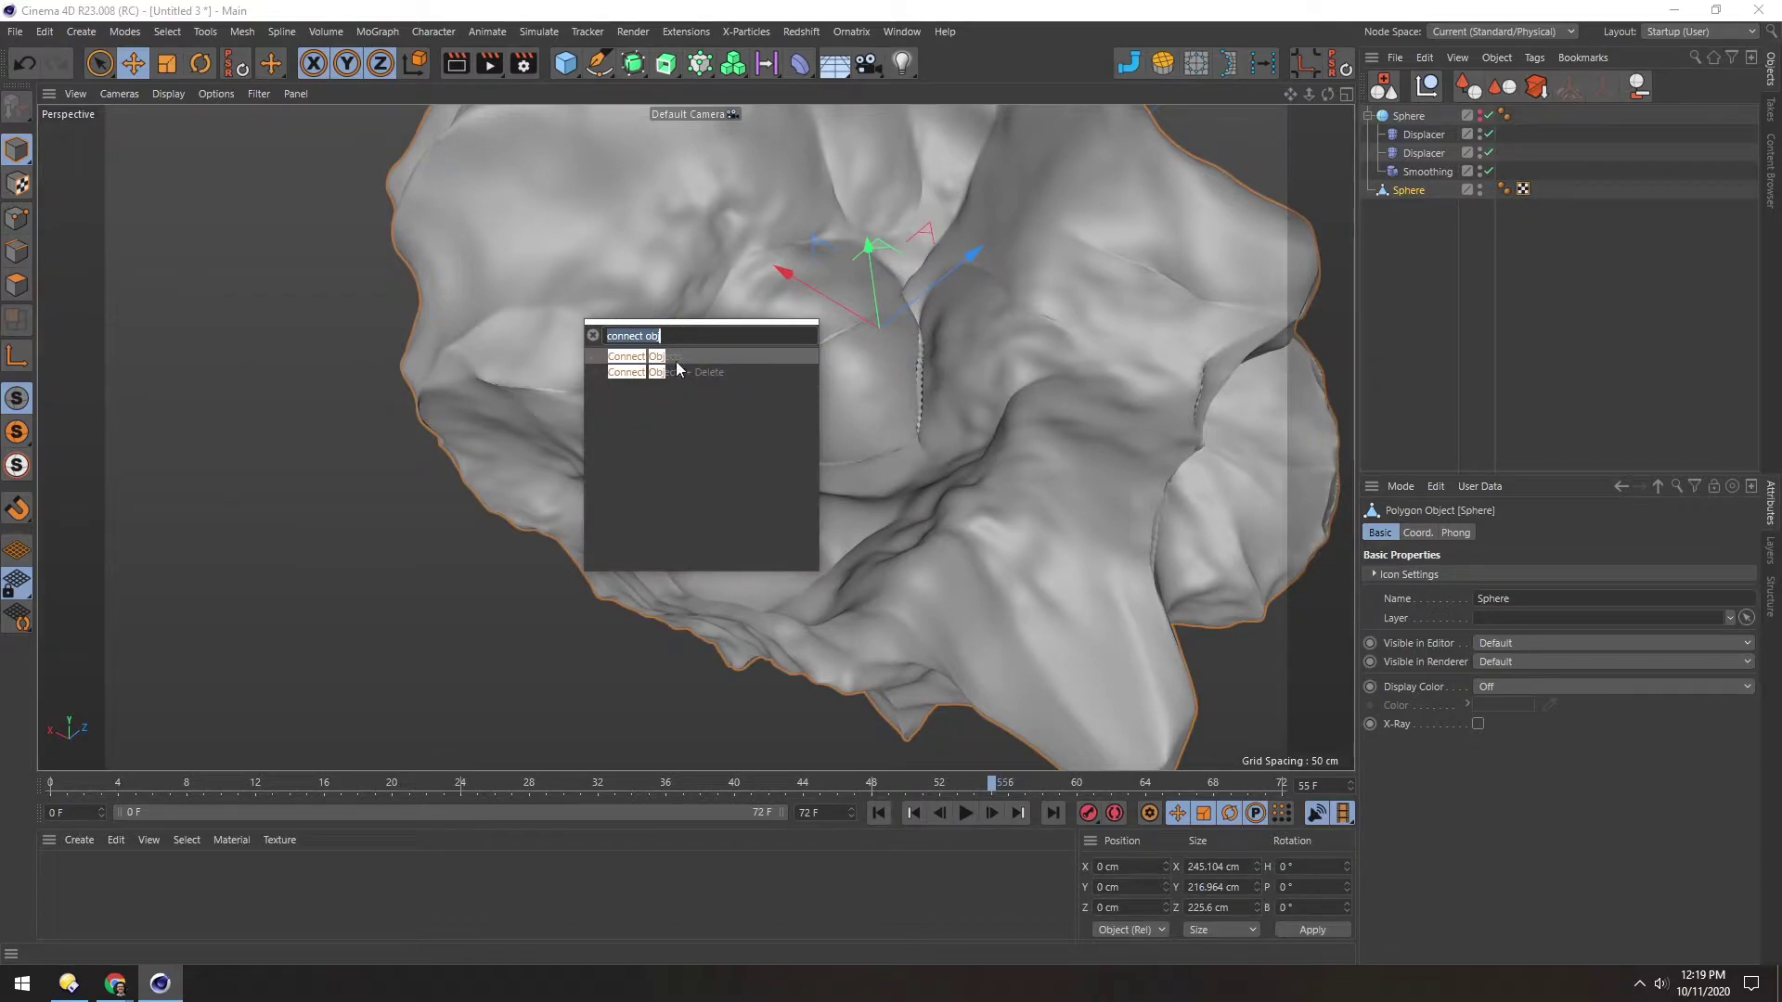
pyautogui.write('smooth')
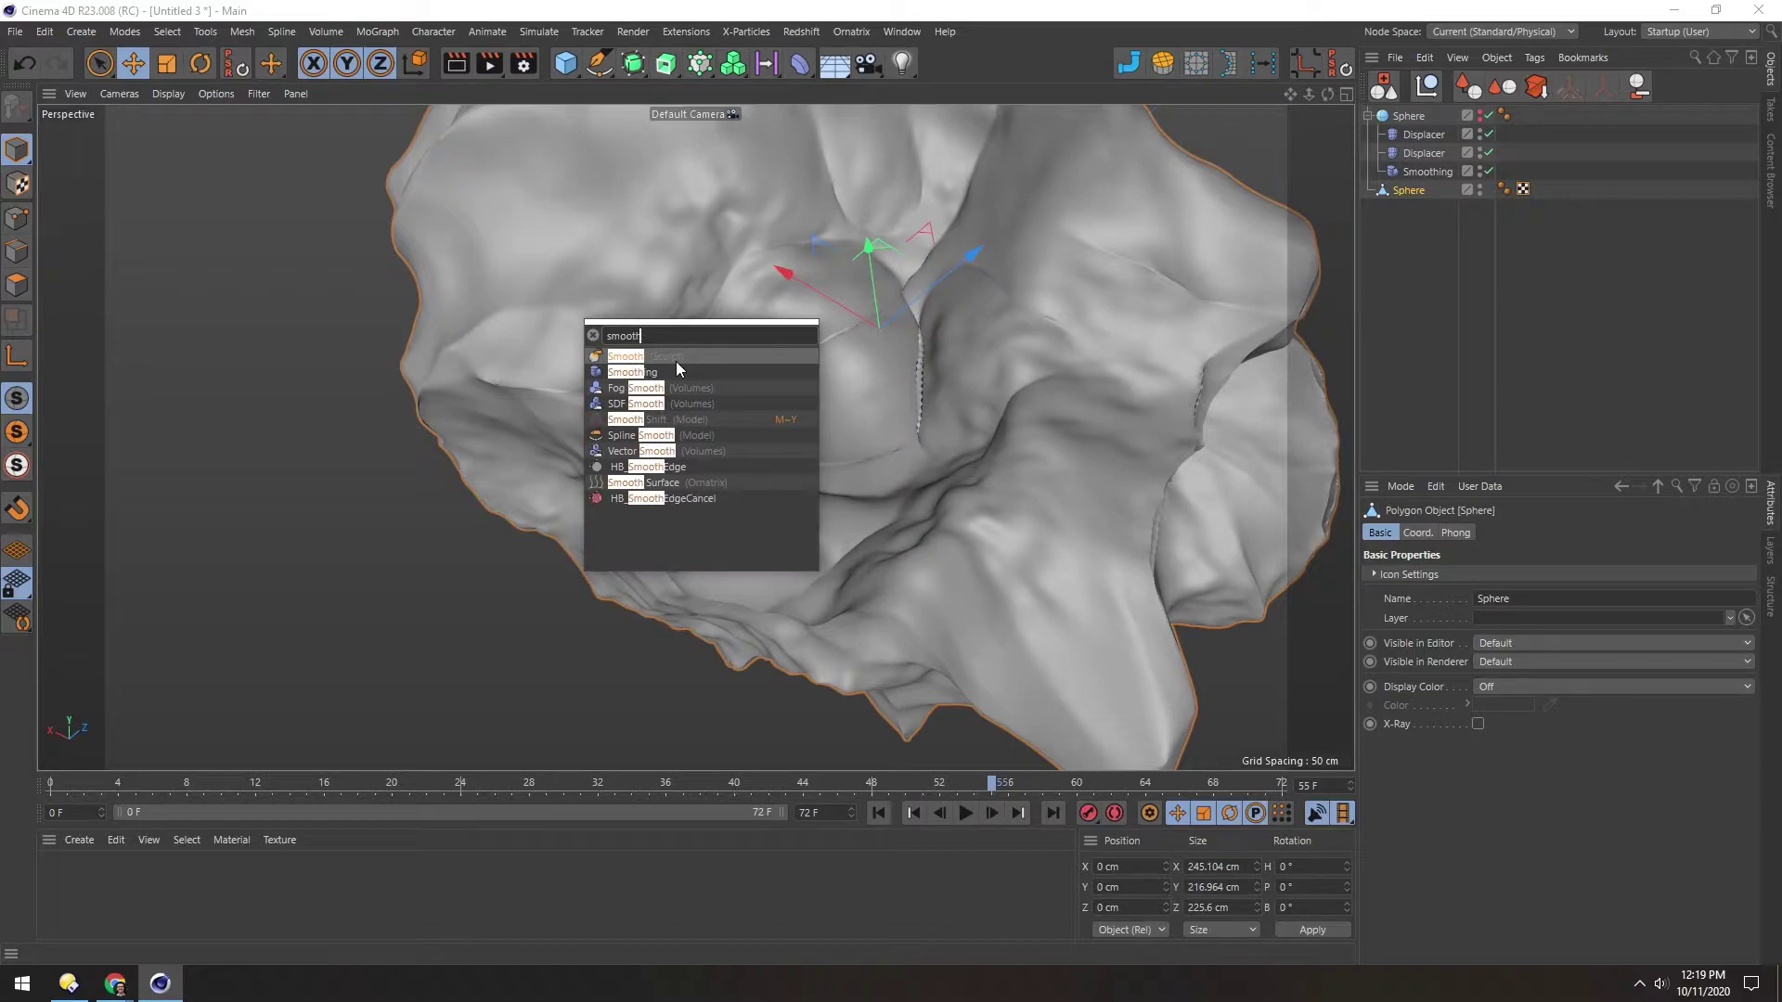
pyautogui.press('Return')
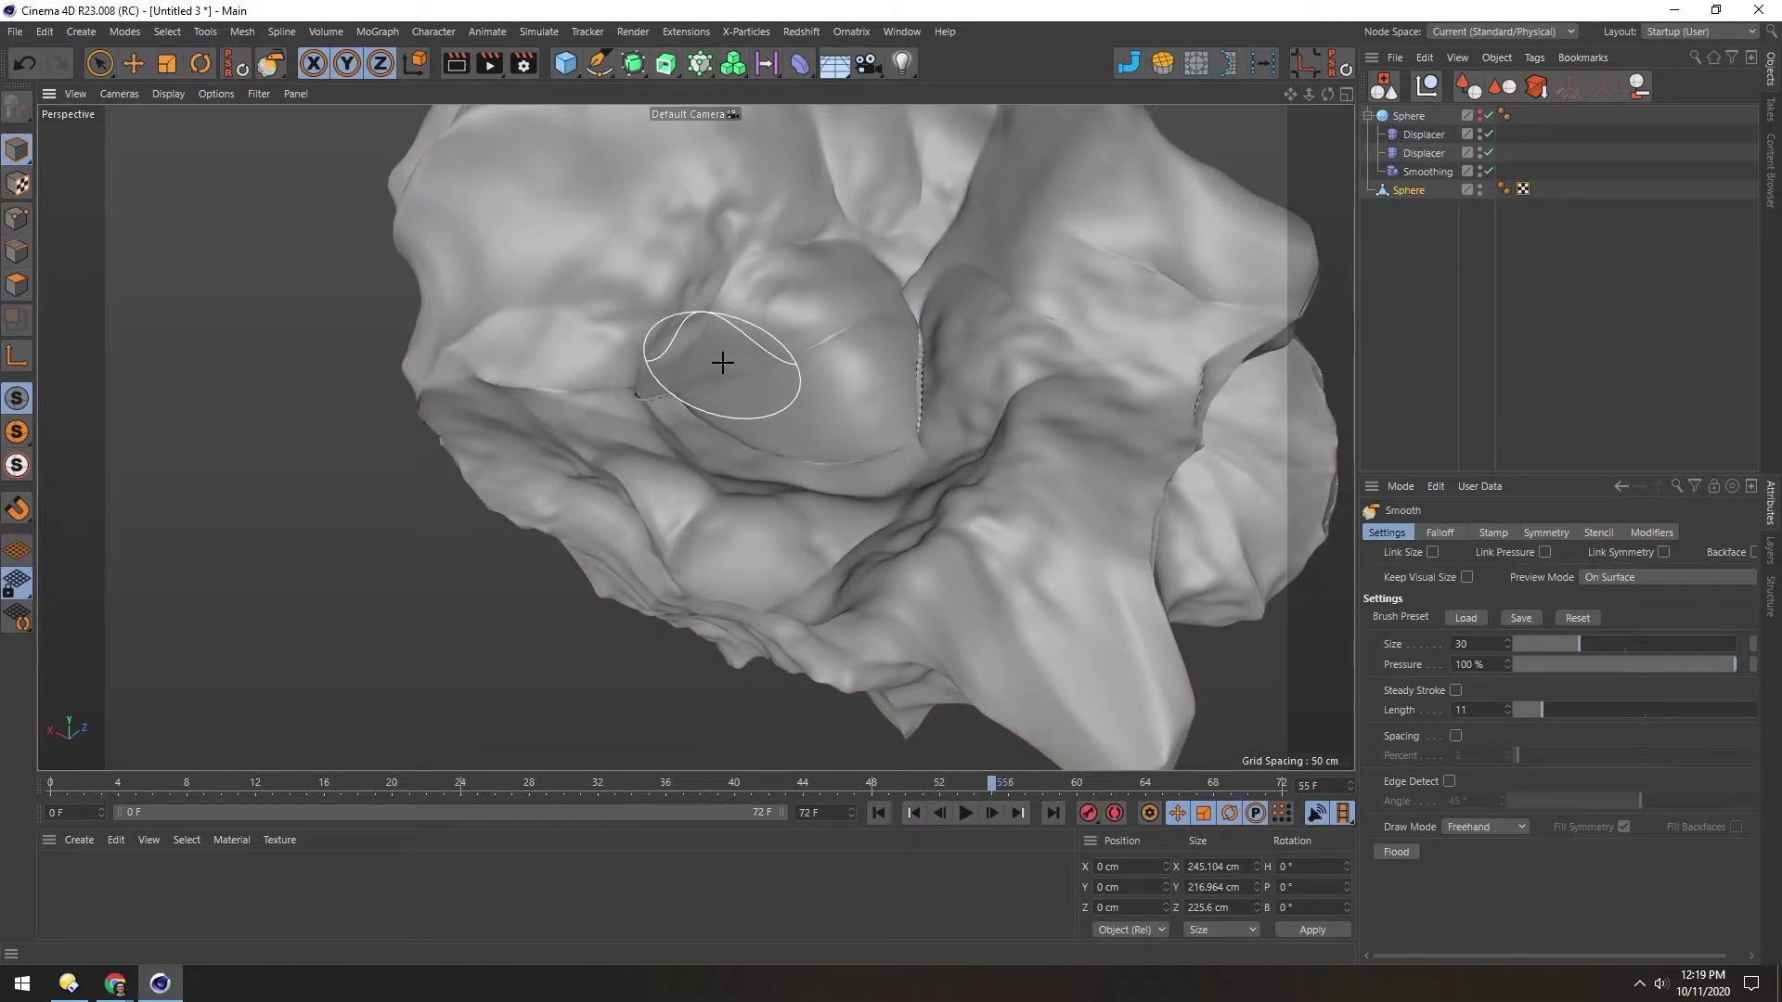
pyautogui.moveTo(816, 386)
pyautogui.keyDown('alt'); pyautogui.mouseDown()
pyautogui.moveTo(732, 425)
pyautogui.moveTo(771, 409)
pyautogui.mouseUp(); pyautogui.keyUp('alt')
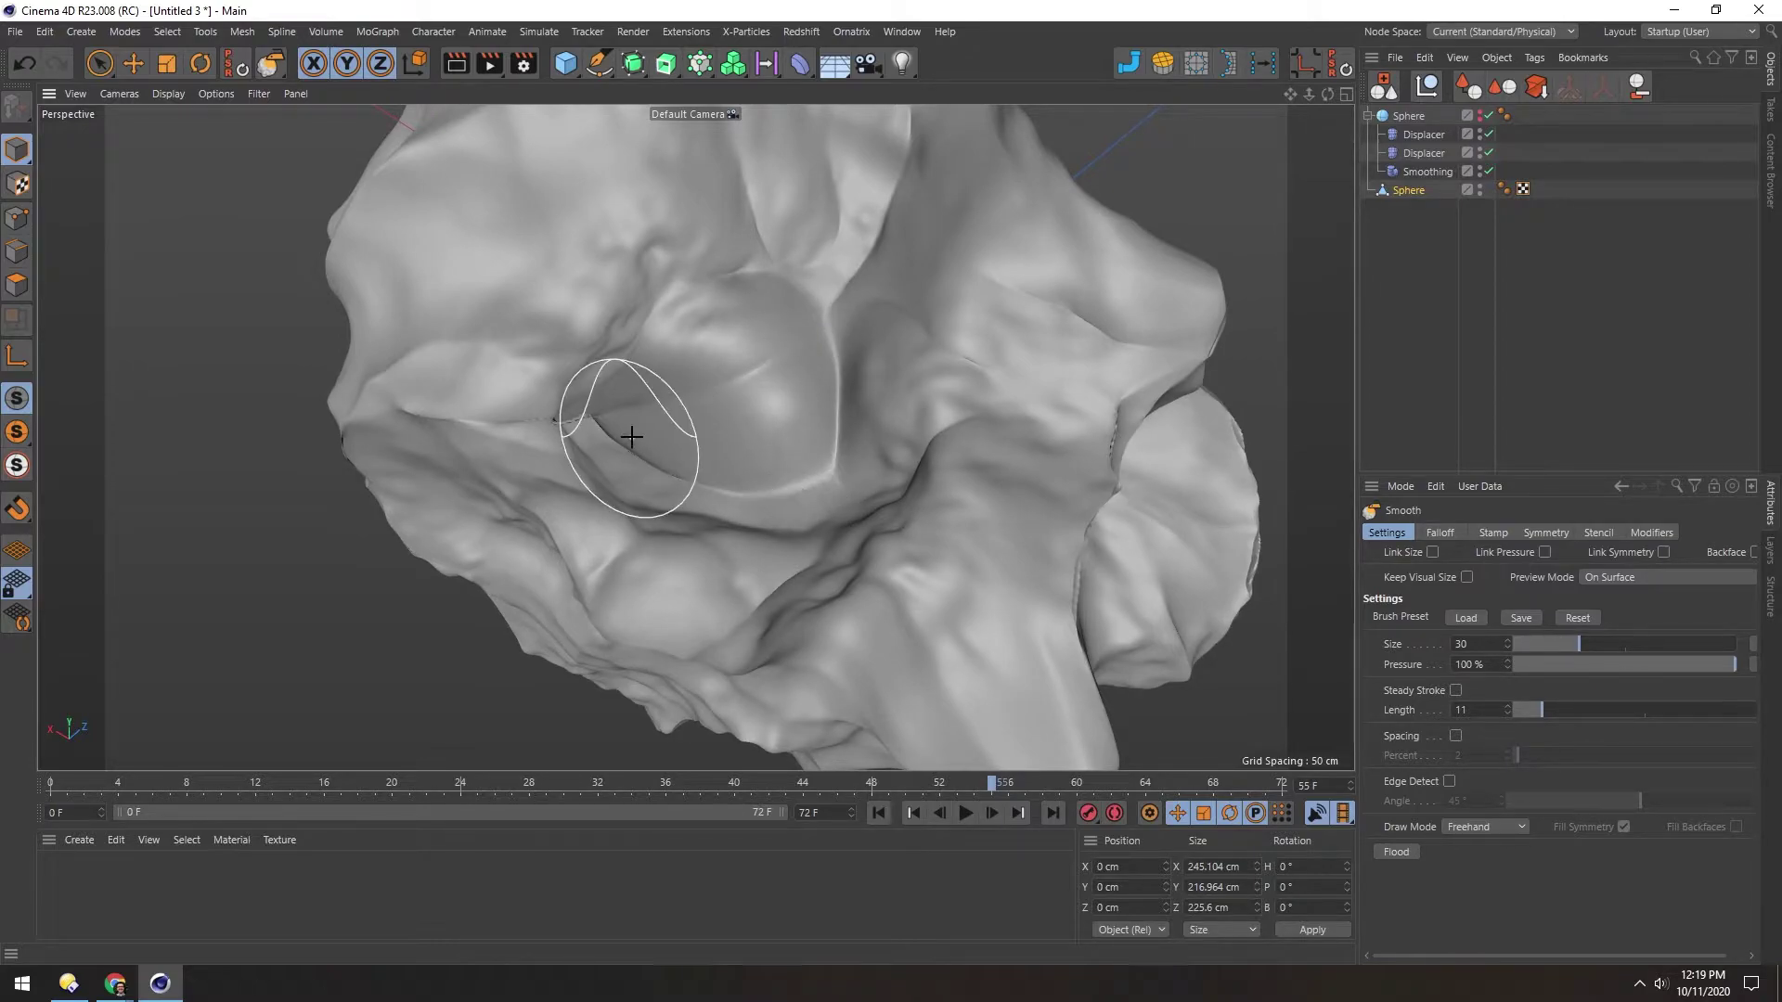
# - Smooth the remaining seams and creases around the rest of the rock, then return to the Move tool
pyautogui.moveTo(628, 418)
pyautogui.keyDown('alt'); pyautogui.mouseDown()
pyautogui.moveTo(633, 447)
pyautogui.moveTo(537, 404)
pyautogui.mouseUp(); pyautogui.keyUp('alt')
pyautogui.keyDown('alt'); pyautogui.moveTo(366, 342); pyautogui.dragTo(501, 414); pyautogui.keyUp('alt')
pyautogui.moveTo(696, 390)
pyautogui.keyDown('alt'); pyautogui.mouseDown()
pyautogui.moveTo(696, 438)
pyautogui.moveTo(624, 350)
pyautogui.moveTo(780, 350)
pyautogui.moveTo(910, 287)
pyautogui.moveTo(657, 246)
pyautogui.moveTo(620, 362)
pyautogui.moveTo(621, 346)
pyautogui.moveTo(724, 418)
pyautogui.moveTo(686, 400)
pyautogui.mouseUp(); pyautogui.keyUp('alt')
pyautogui.hotkey('ctrl', 'Tab')
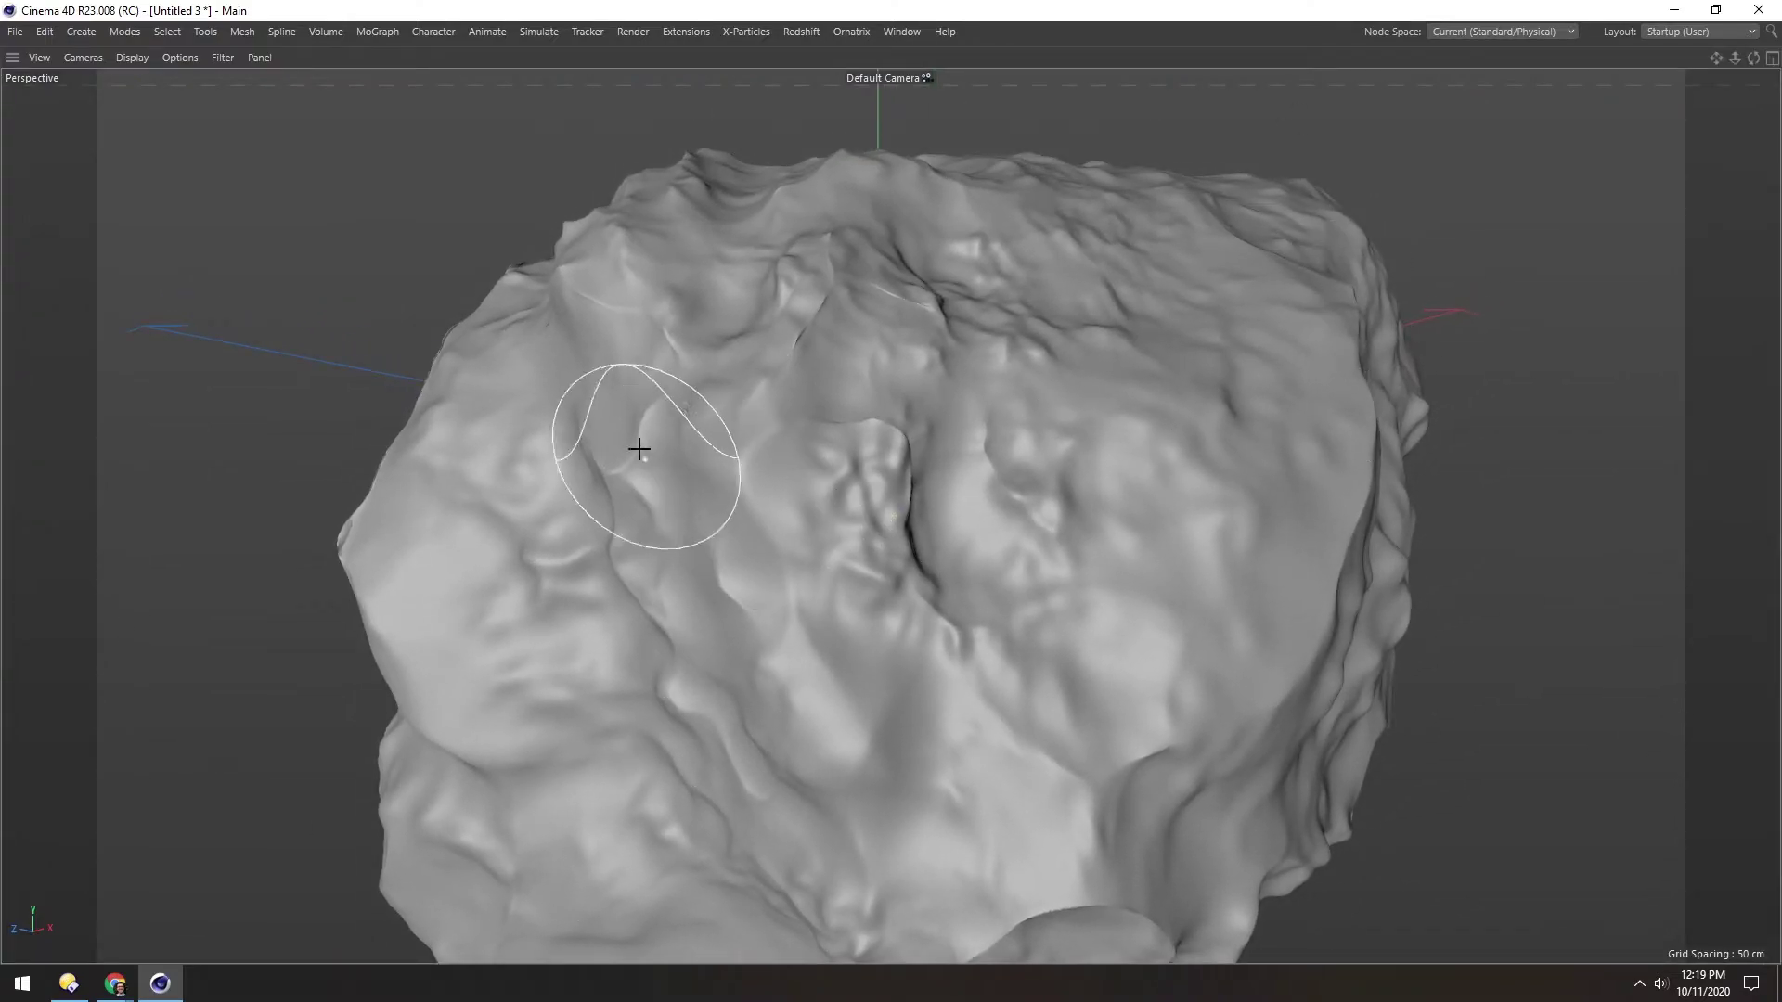
pyautogui.moveTo(851, 282)
pyautogui.keyDown('alt'); pyautogui.mouseDown()
pyautogui.moveTo(882, 478)
pyautogui.moveTo(660, 326)
pyautogui.moveTo(1064, 424)
pyautogui.moveTo(989, 393)
pyautogui.moveTo(941, 542)
pyautogui.moveTo(923, 477)
pyautogui.moveTo(1027, 409)
pyautogui.moveTo(831, 449)
pyautogui.moveTo(881, 356)
pyautogui.moveTo(780, 377)
pyautogui.moveTo(620, 127)
pyautogui.moveTo(955, 238)
pyautogui.moveTo(882, 413)
pyautogui.moveTo(924, 359)
pyautogui.mouseUp(); pyautogui.keyUp('alt')
pyautogui.scroll(-5, 863, 410)
pyautogui.hotkey('ctrl', 'Tab')
pyautogui.press('e')
pyautogui.keyDown('alt'); pyautogui.moveTo(676, 345); pyautogui.dragTo(638, 380); pyautogui.keyUp('alt')
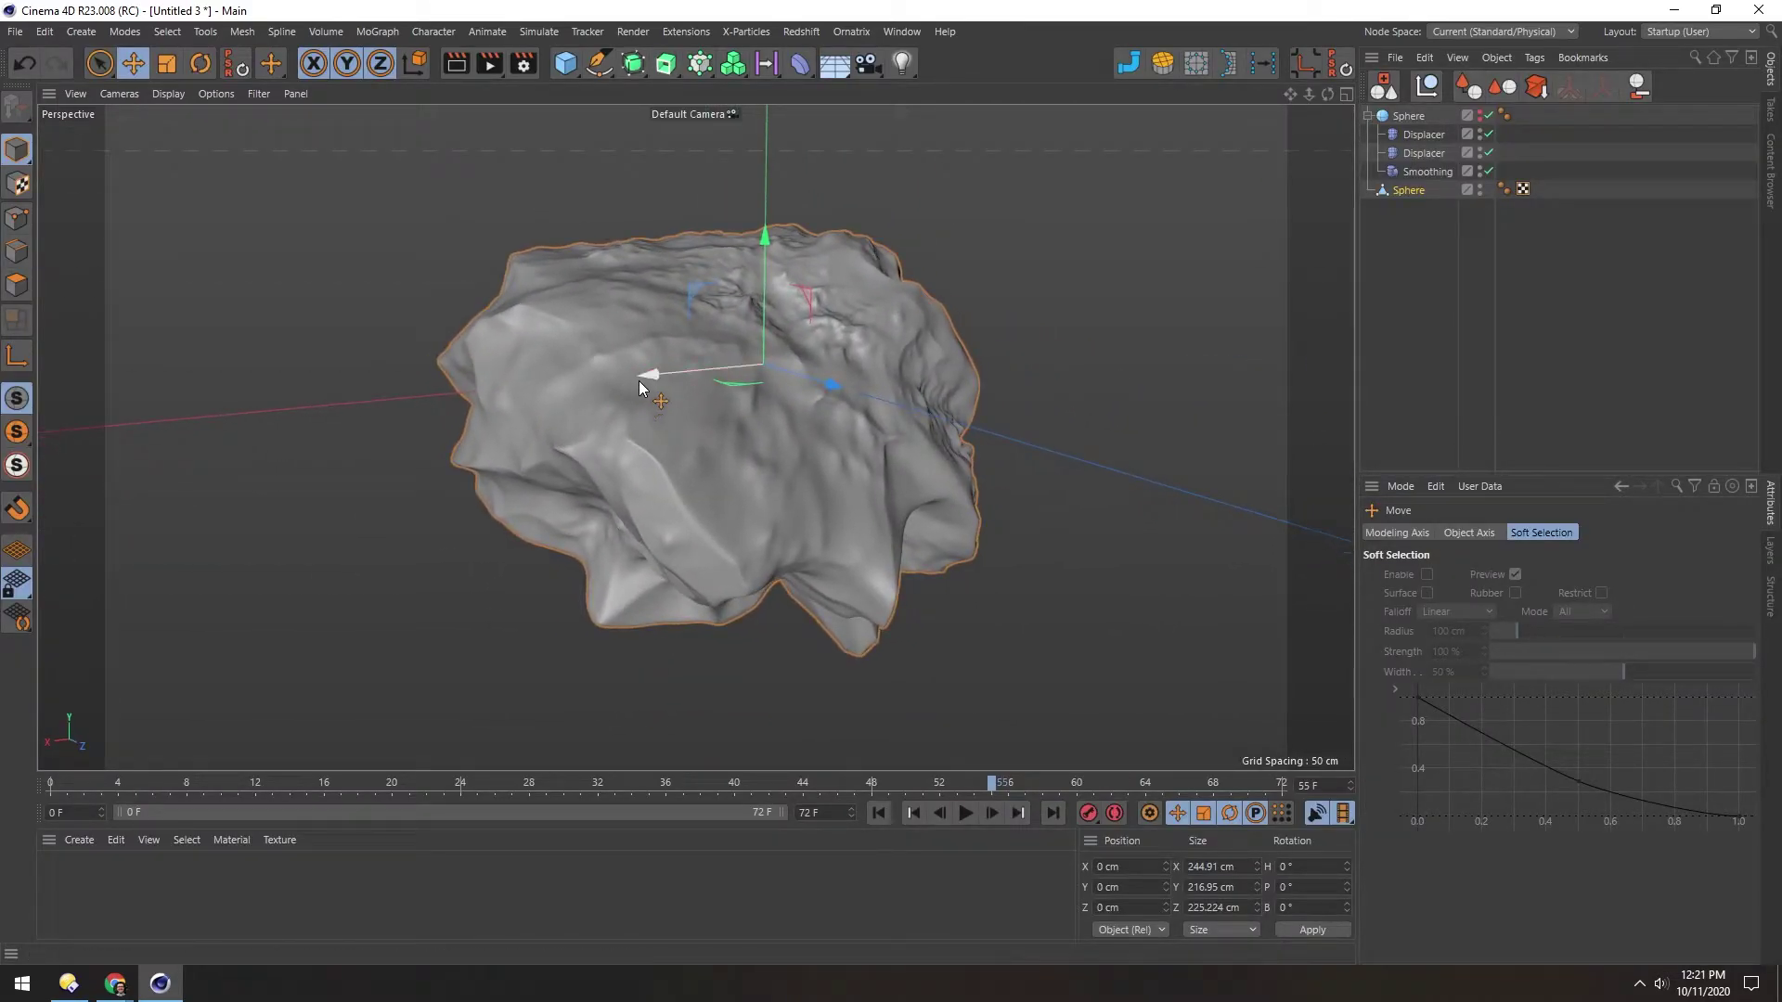
# - Rename the baked polygon sphere as Meteorite High
pyautogui.doubleClick(1406, 191)
pyautogui.write('Meteorite High')
pyautogui.press('Return')
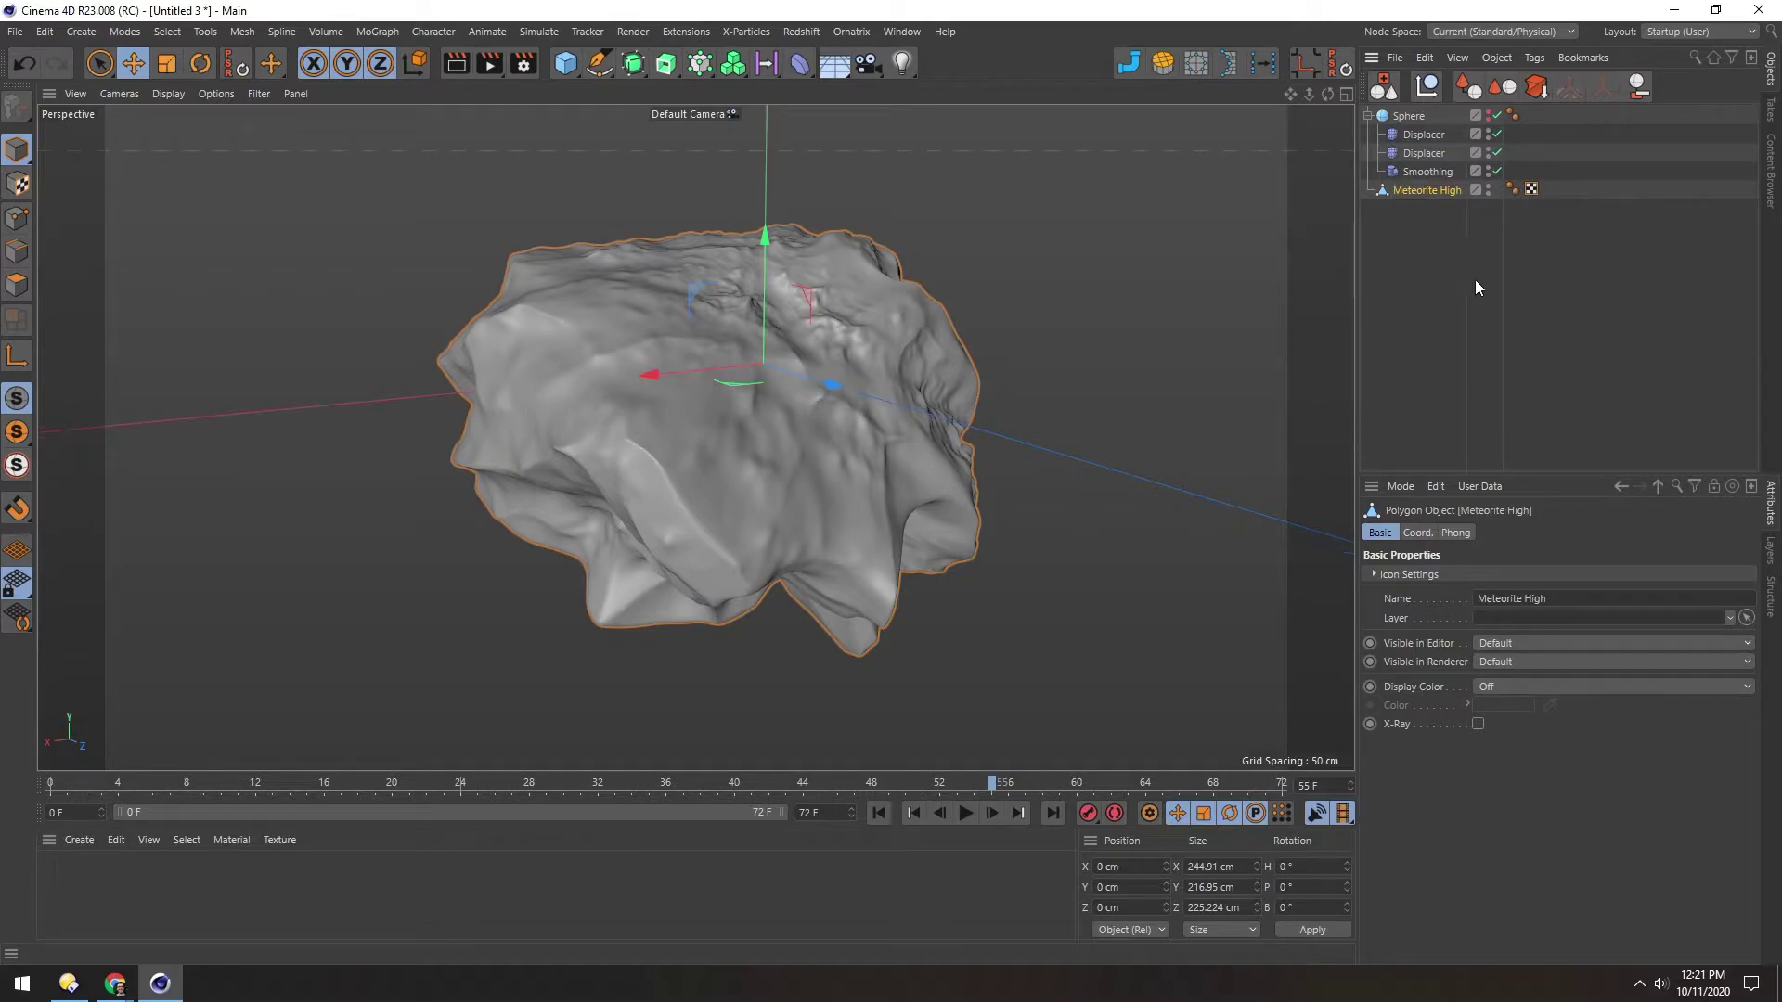
# - Duplicate the Meteorite High object and name the copy Meteorite Low
pyautogui.keyDown('ctrl'); pyautogui.moveTo(1381, 192); pyautogui.dragTo(1383, 226); pyautogui.keyUp('ctrl')
pyautogui.doubleClick(1429, 207)
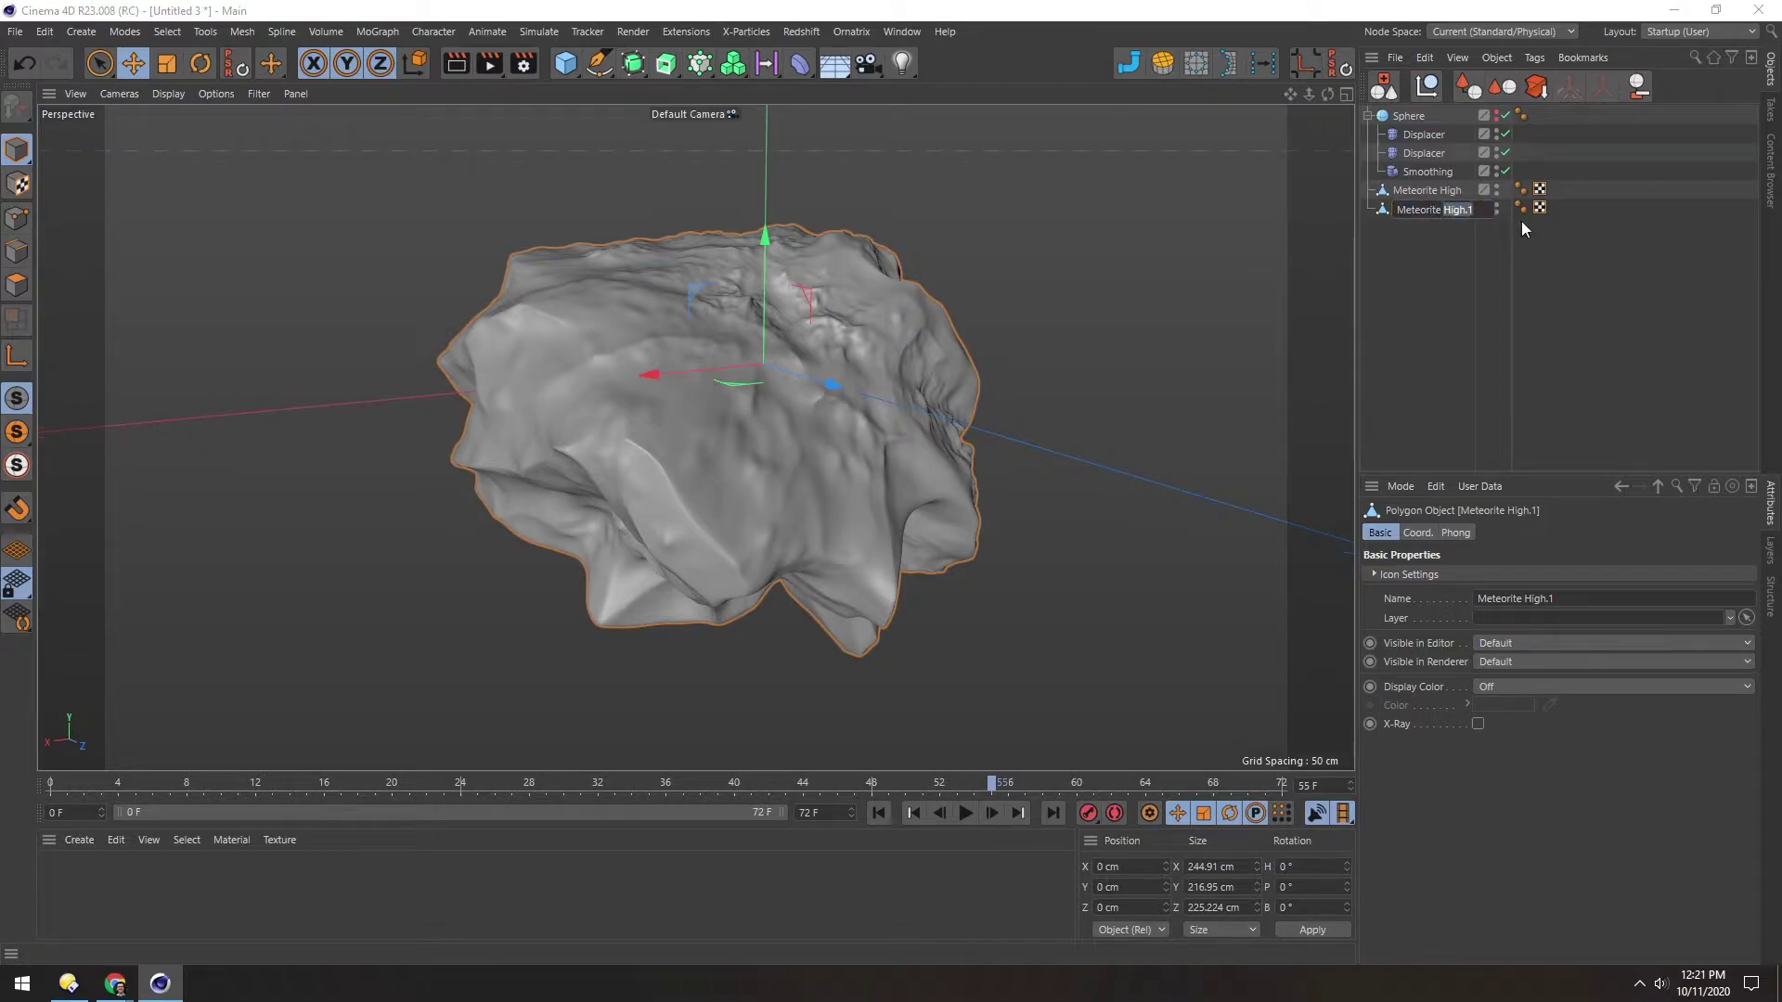
pyautogui.write('Low')
pyautogui.press('Return')
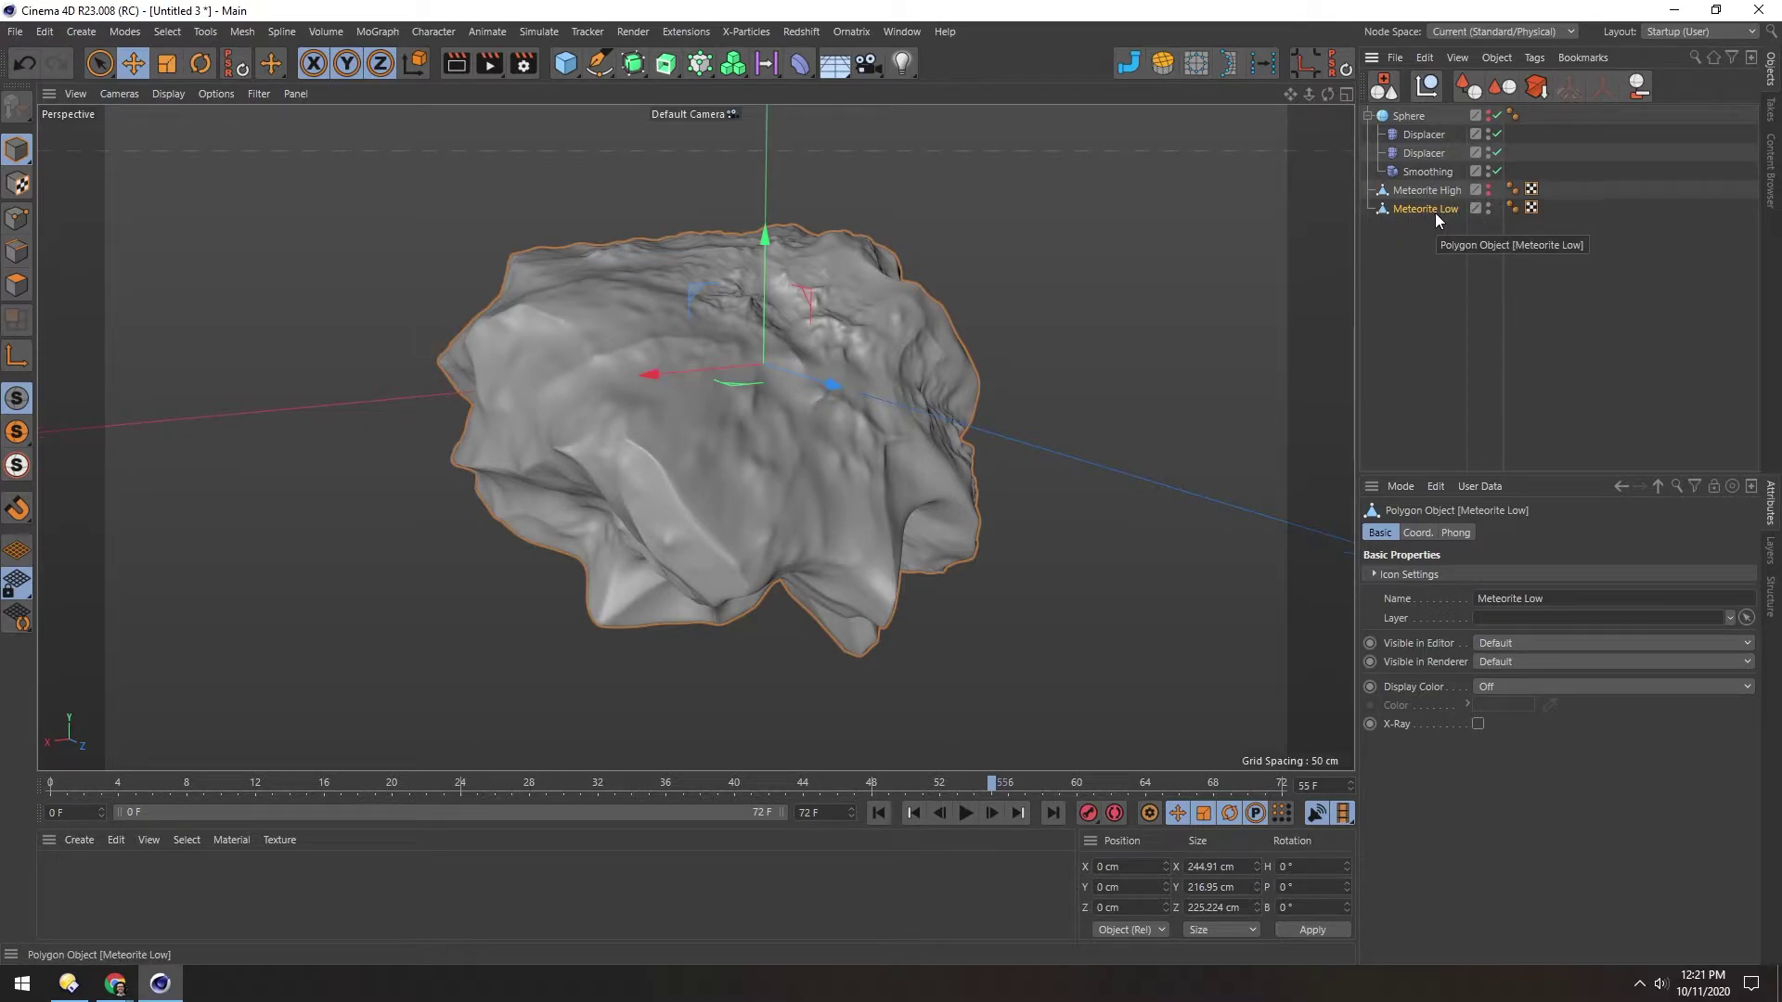
# - Remesh Meteorite Low with Quad Remesher 1.1, using a target quad count of 5000 and 50% adaptive size
pyautogui.click(632, 65)
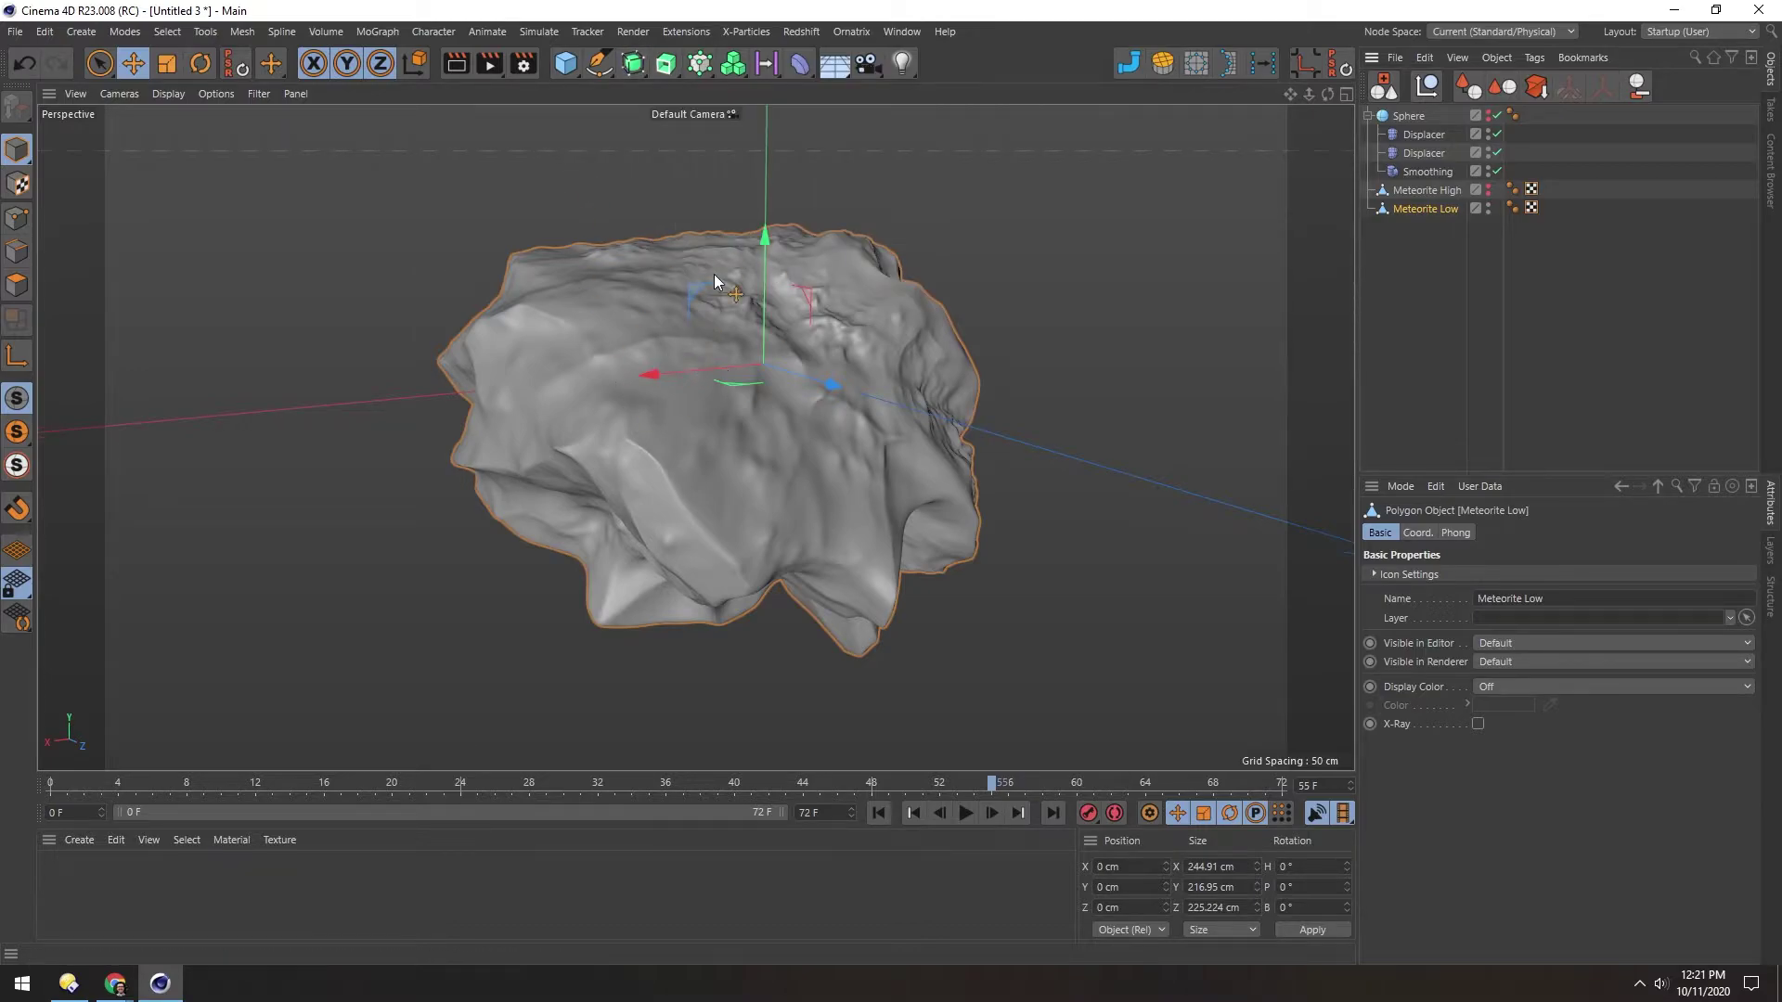
pyautogui.click(684, 32)
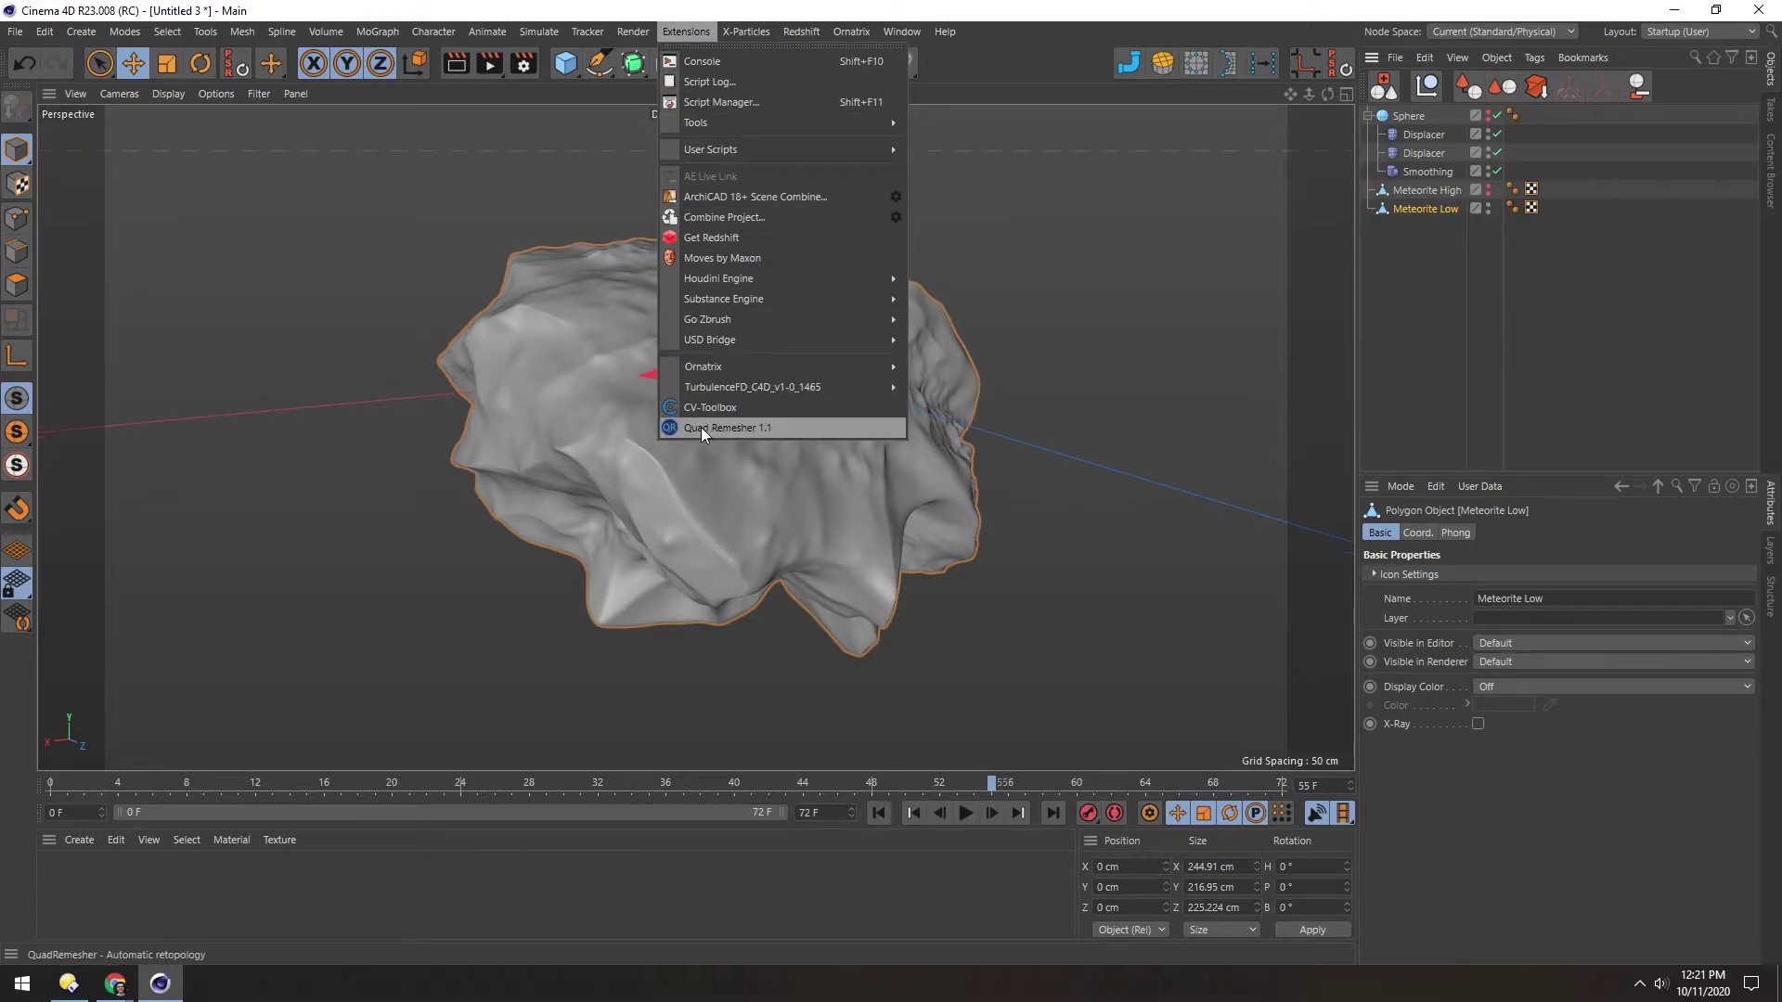
pyautogui.click(737, 432)
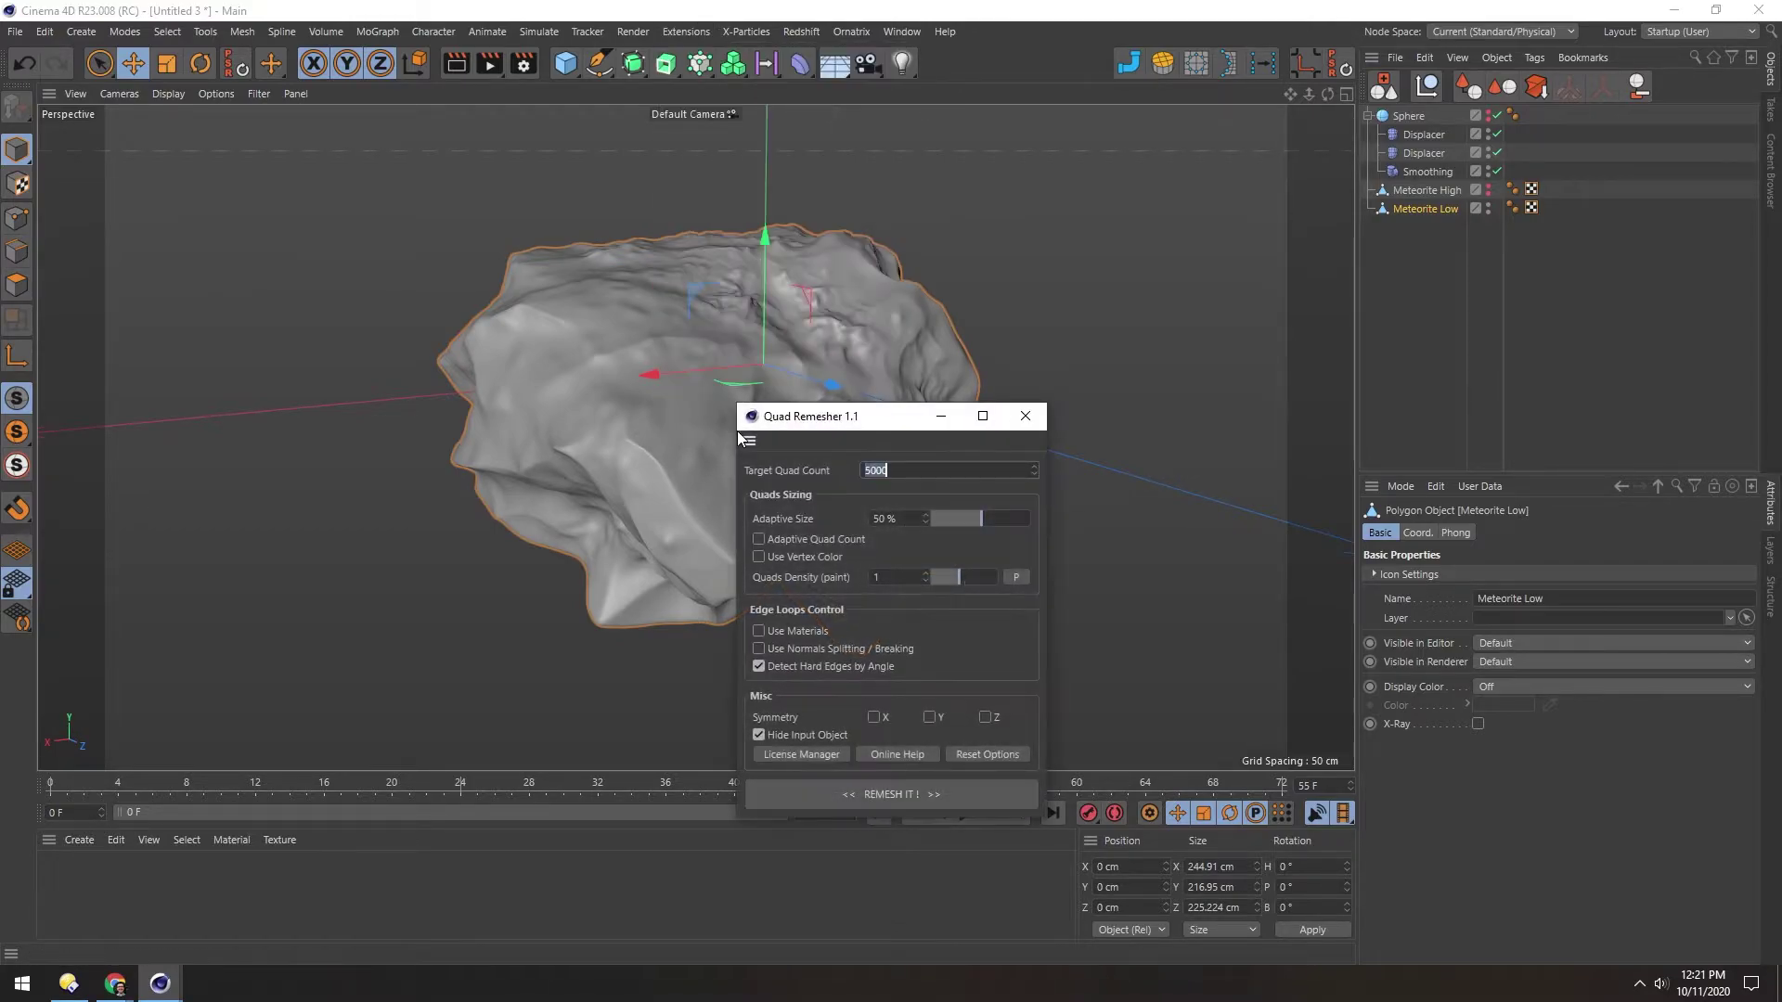
pyautogui.moveTo(828, 418); pyautogui.dragTo(1106, 221)
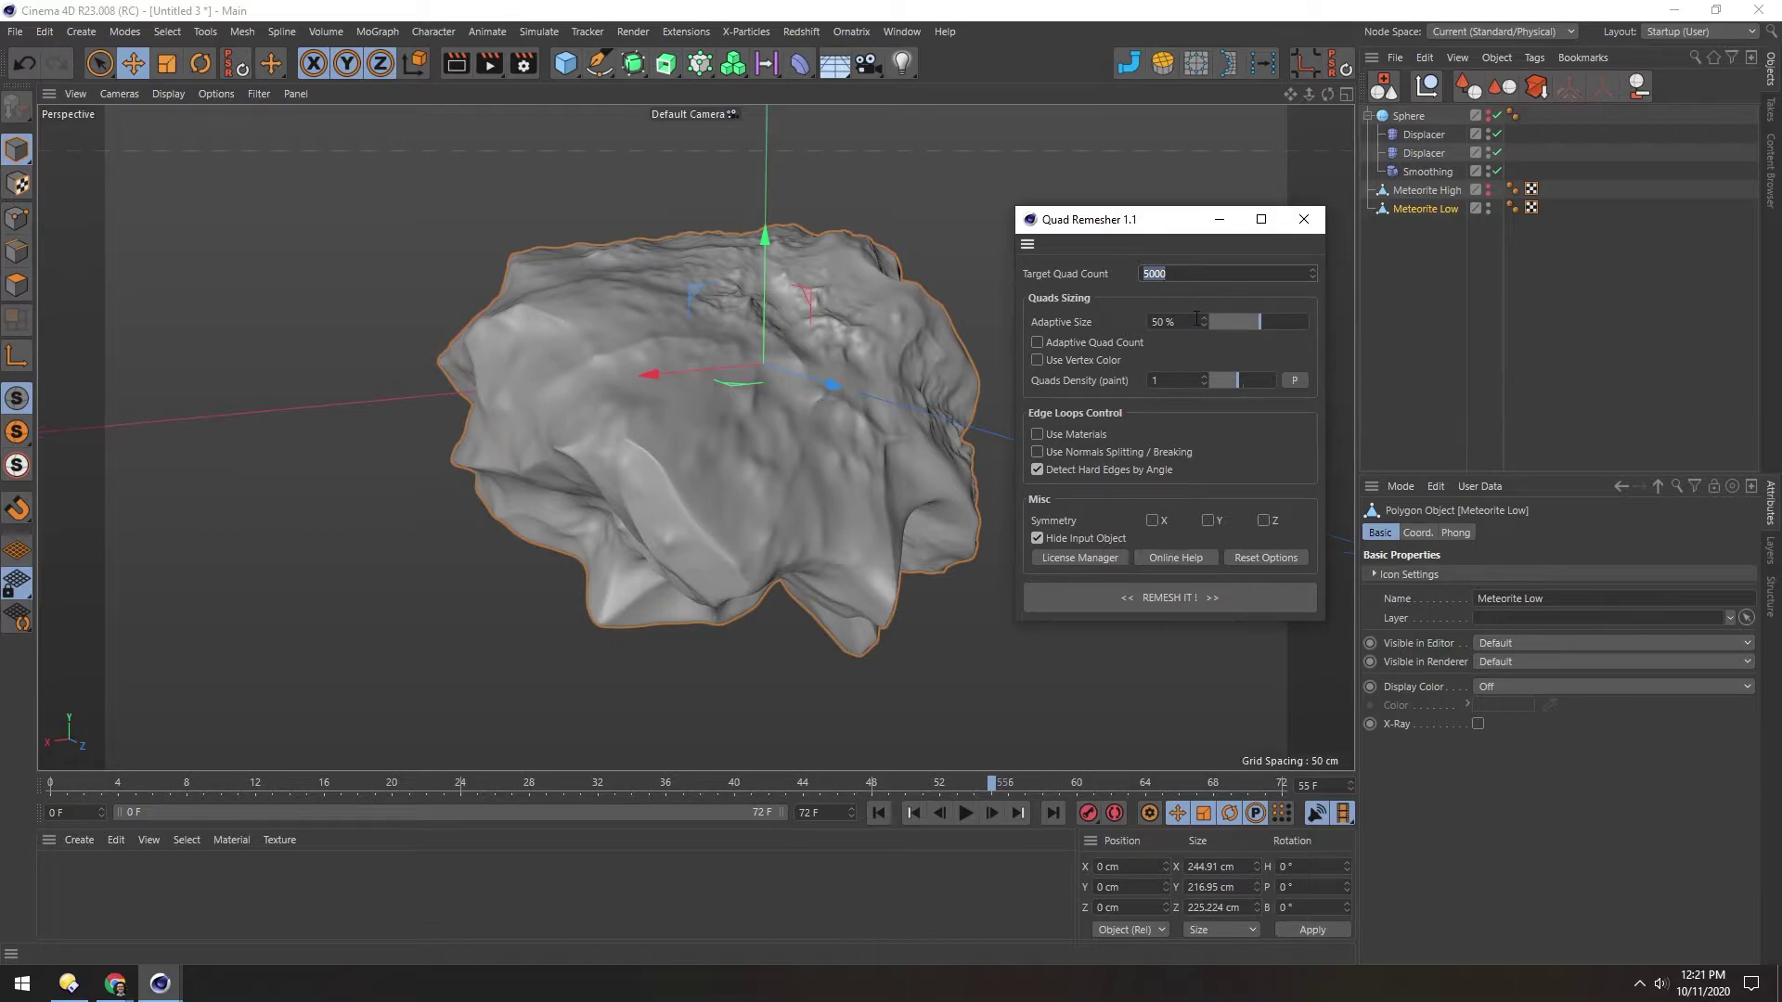
pyautogui.click(1162, 599)
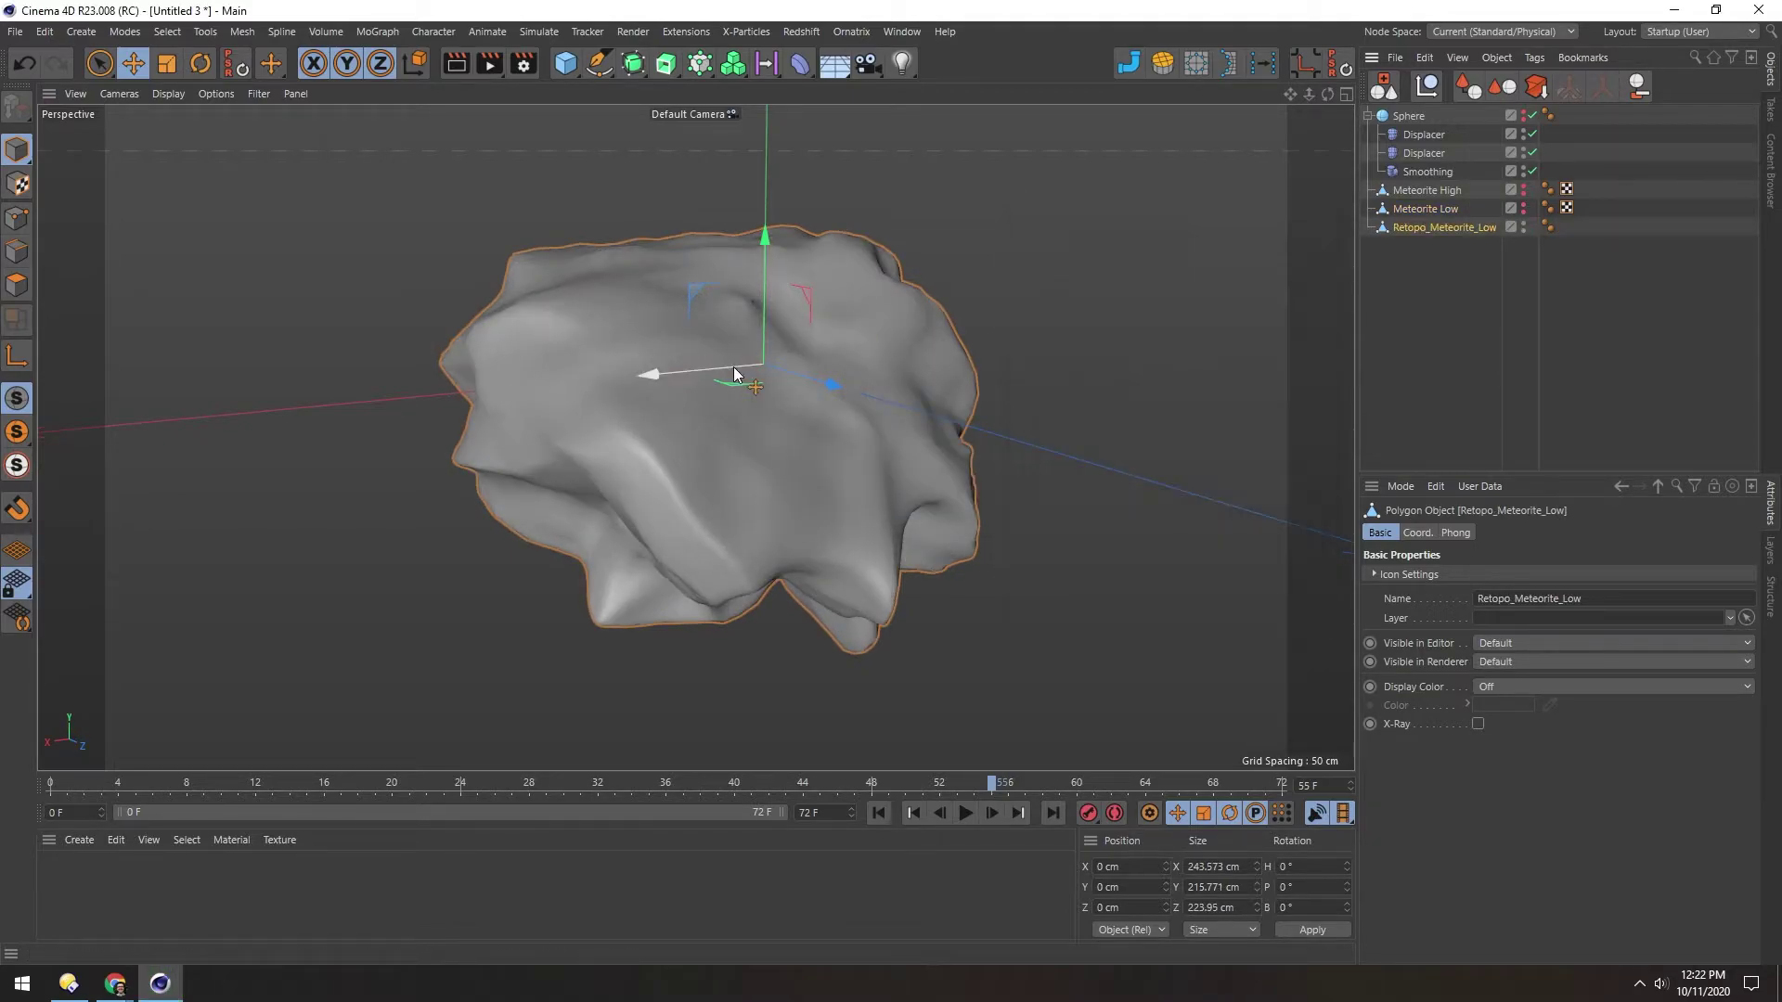
# - Examine the retopologized meteorite's surface and quad edge flow from several sides, with the wireframe shading temporarily shown
pyautogui.keyDown('alt'); pyautogui.moveTo(730, 383); pyautogui.dragTo(872, 215); pyautogui.keyUp('alt')
pyautogui.scroll(5, 824, 323)
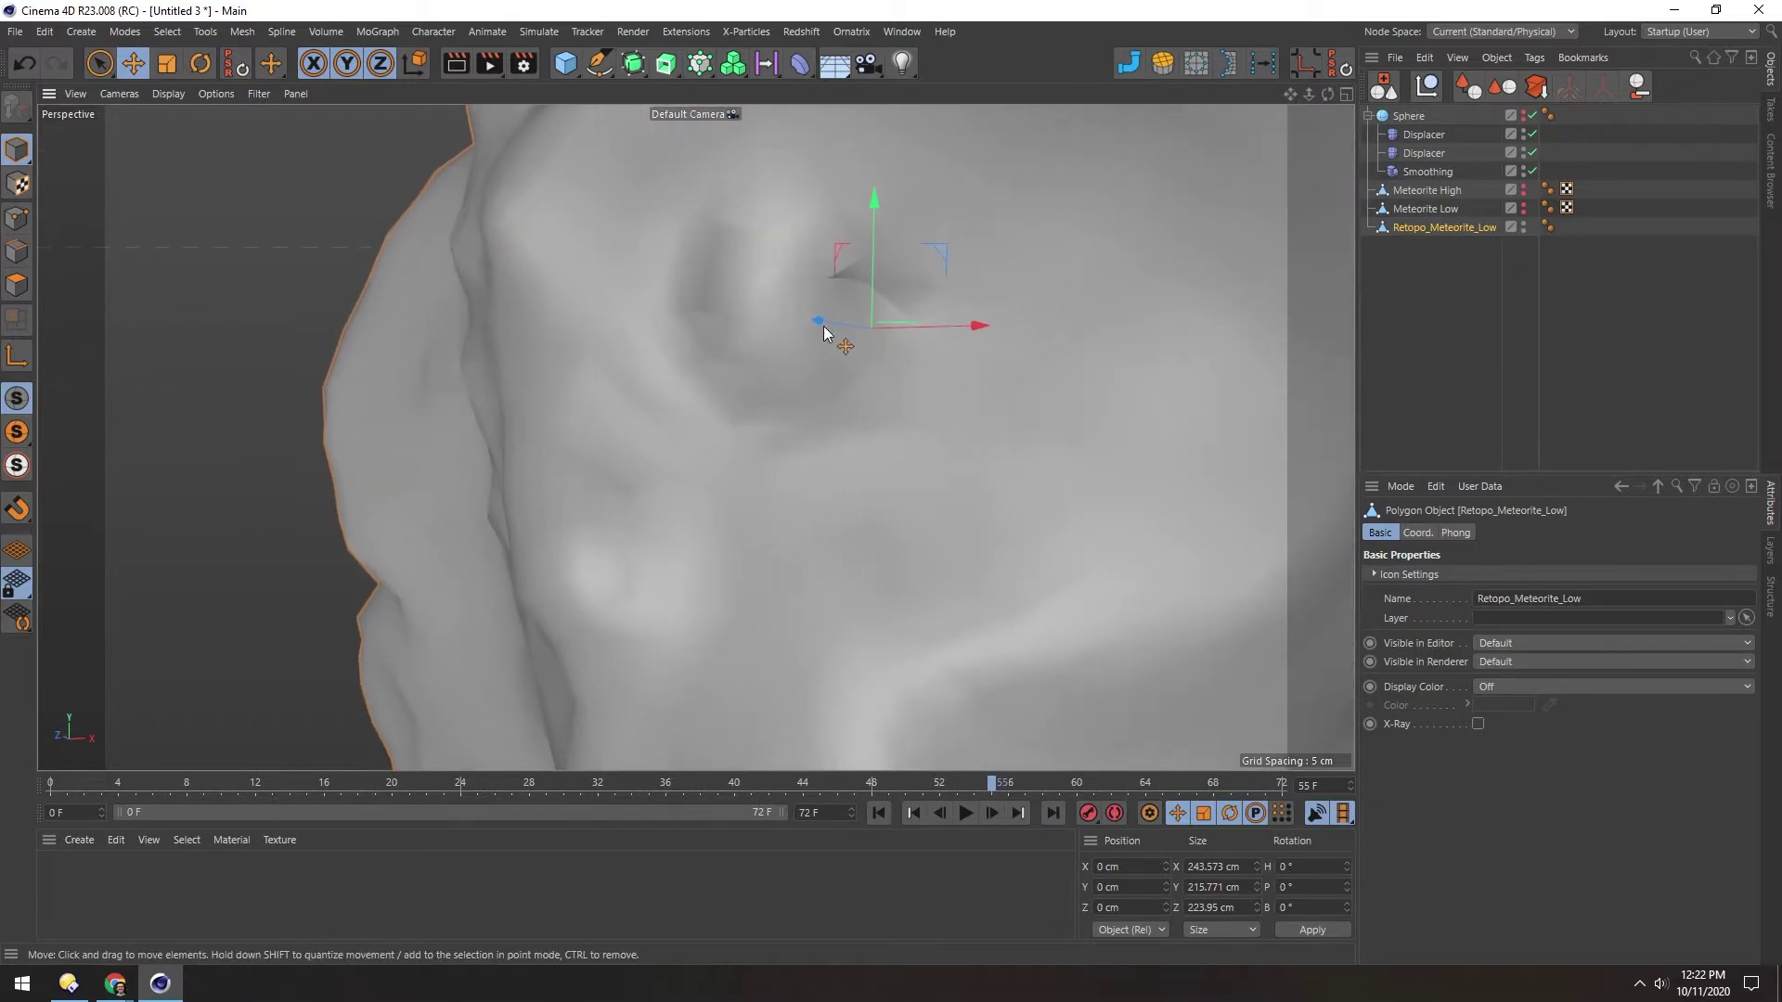
pyautogui.moveTo(824, 323)
pyautogui.keyDown('alt'); pyautogui.mouseDown()
pyautogui.moveTo(953, 262)
pyautogui.moveTo(816, 310)
pyautogui.mouseUp(); pyautogui.keyUp('alt')
pyautogui.scroll(-5, 954, 274)
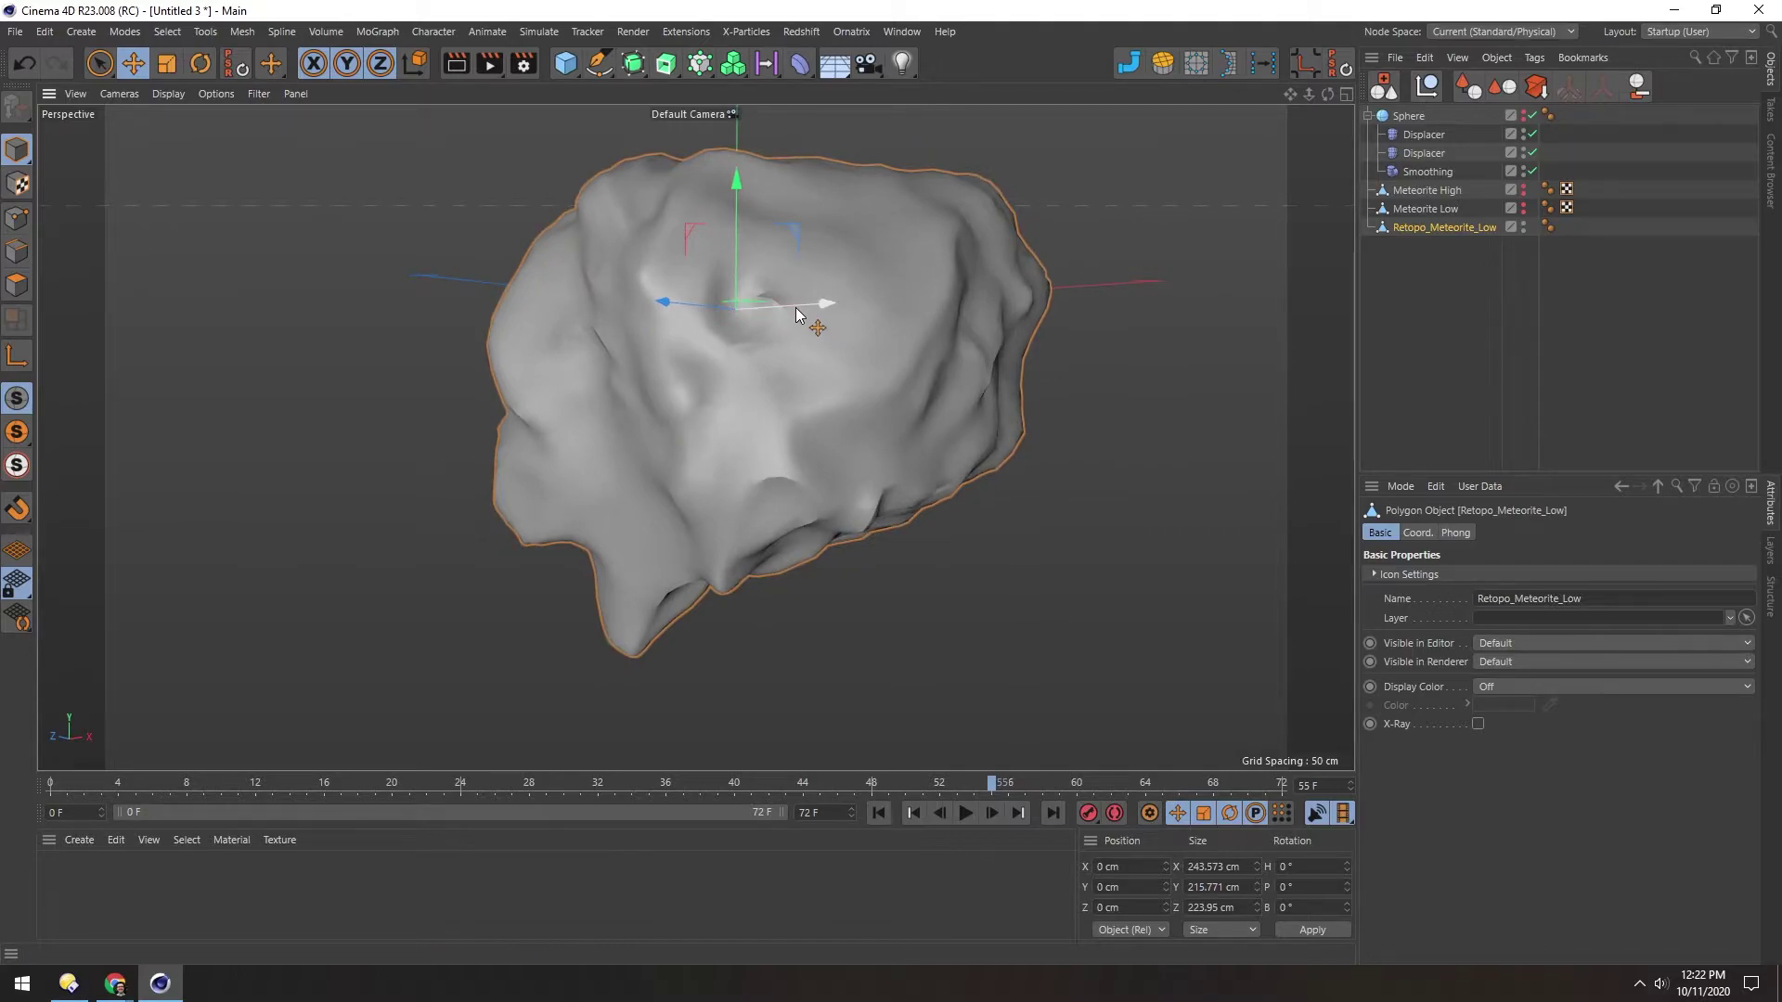
pyautogui.press('n')
pyautogui.press('b')
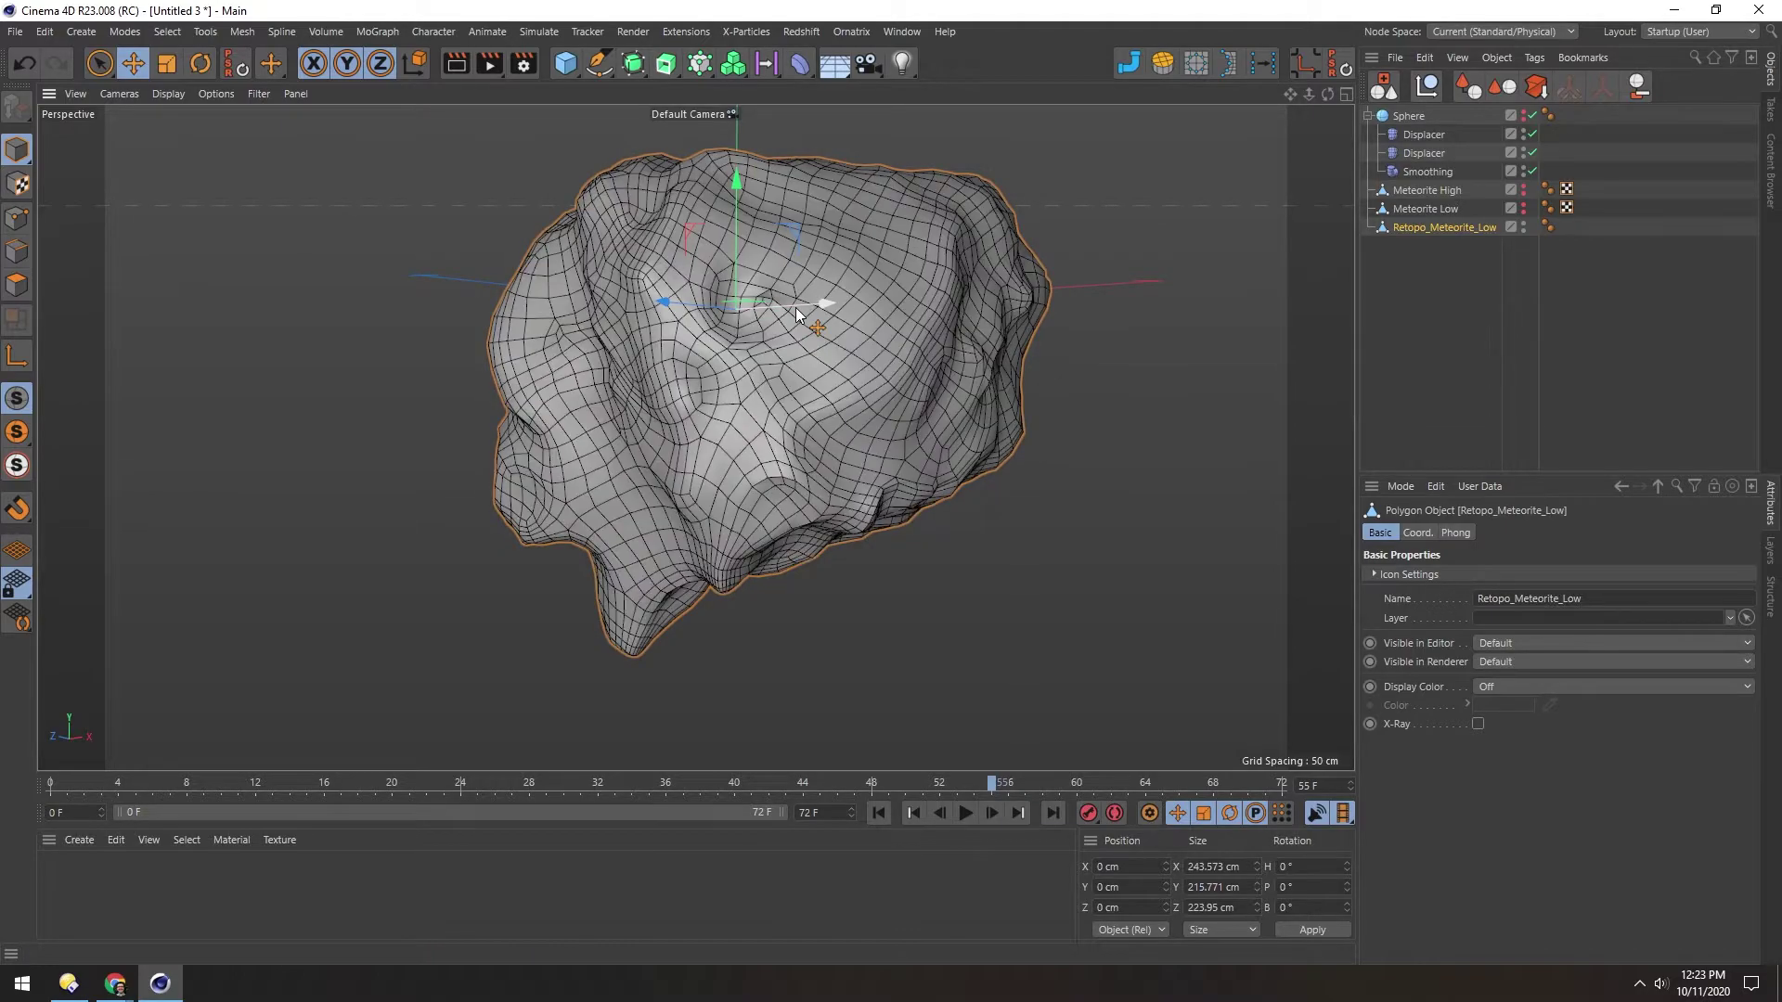
pyautogui.moveTo(796, 314)
pyautogui.keyDown('alt'); pyautogui.mouseDown()
pyautogui.moveTo(783, 262)
pyautogui.moveTo(682, 295)
pyautogui.moveTo(771, 304)
pyautogui.moveTo(732, 322)
pyautogui.moveTo(704, 265)
pyautogui.moveTo(720, 384)
pyautogui.mouseUp(); pyautogui.keyUp('alt')
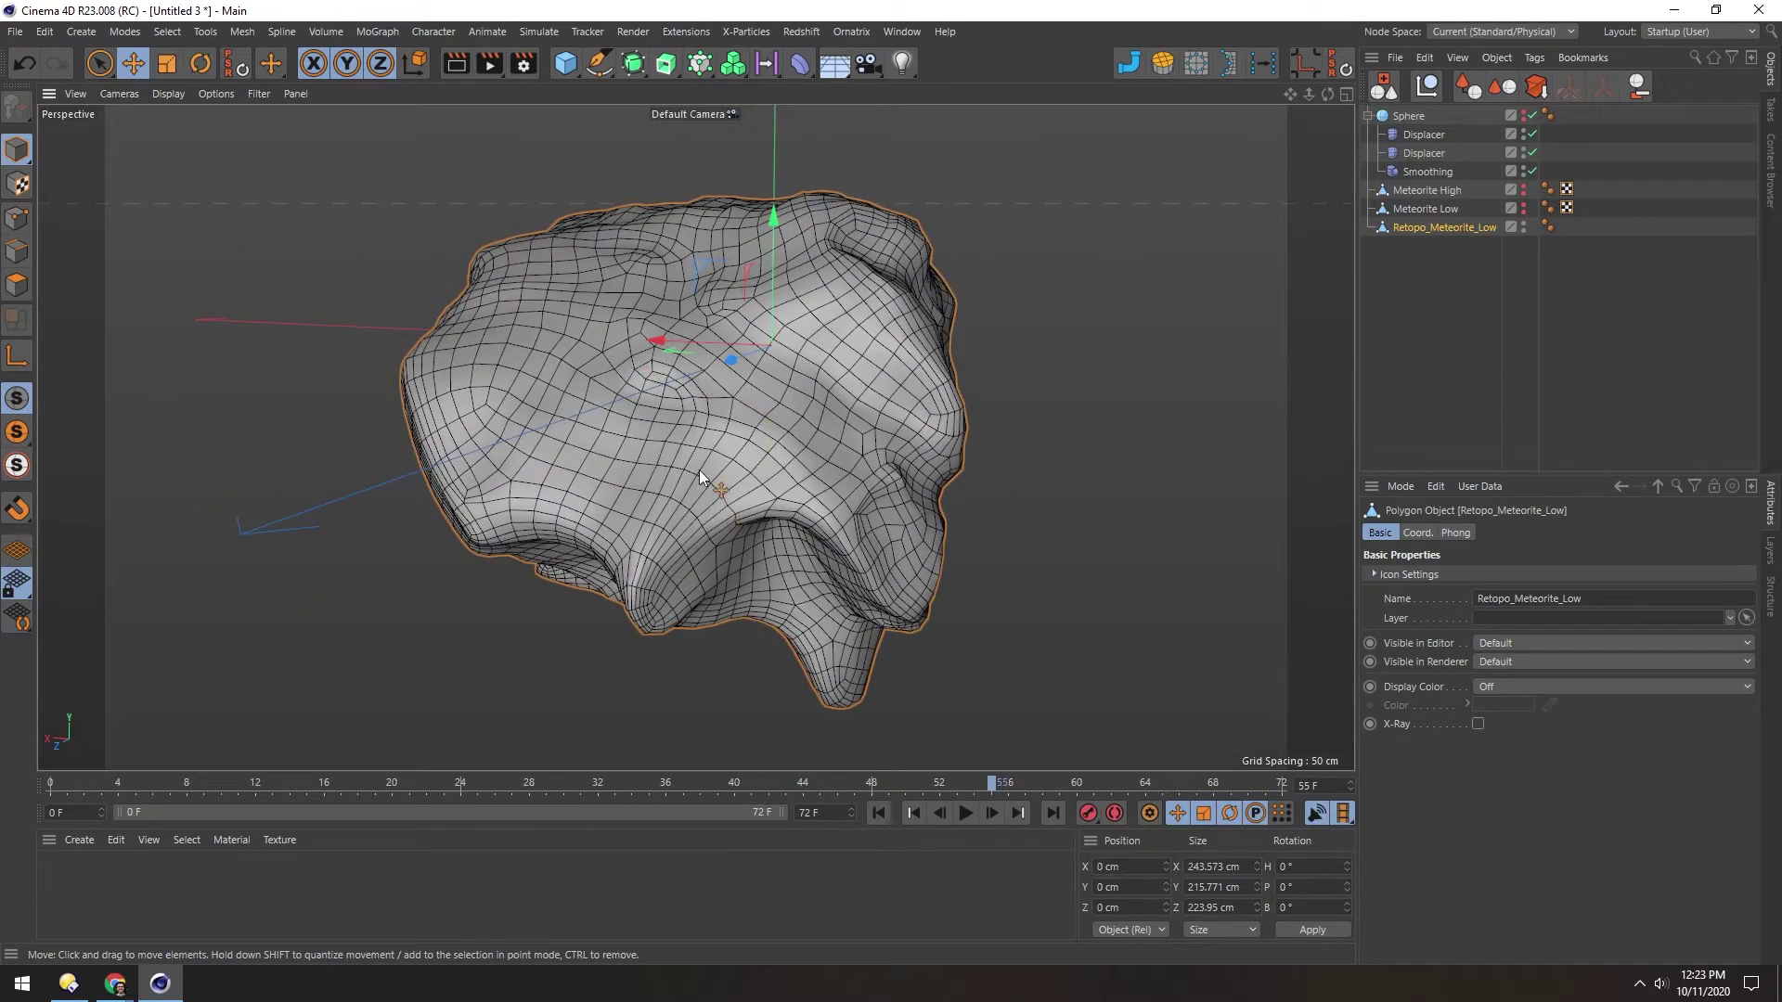
pyautogui.moveTo(687, 453)
pyautogui.keyDown('alt'); pyautogui.mouseDown()
pyautogui.moveTo(614, 383)
pyautogui.moveTo(625, 364)
pyautogui.mouseUp(); pyautogui.keyUp('alt')
pyautogui.press('n')
pyautogui.press('a')
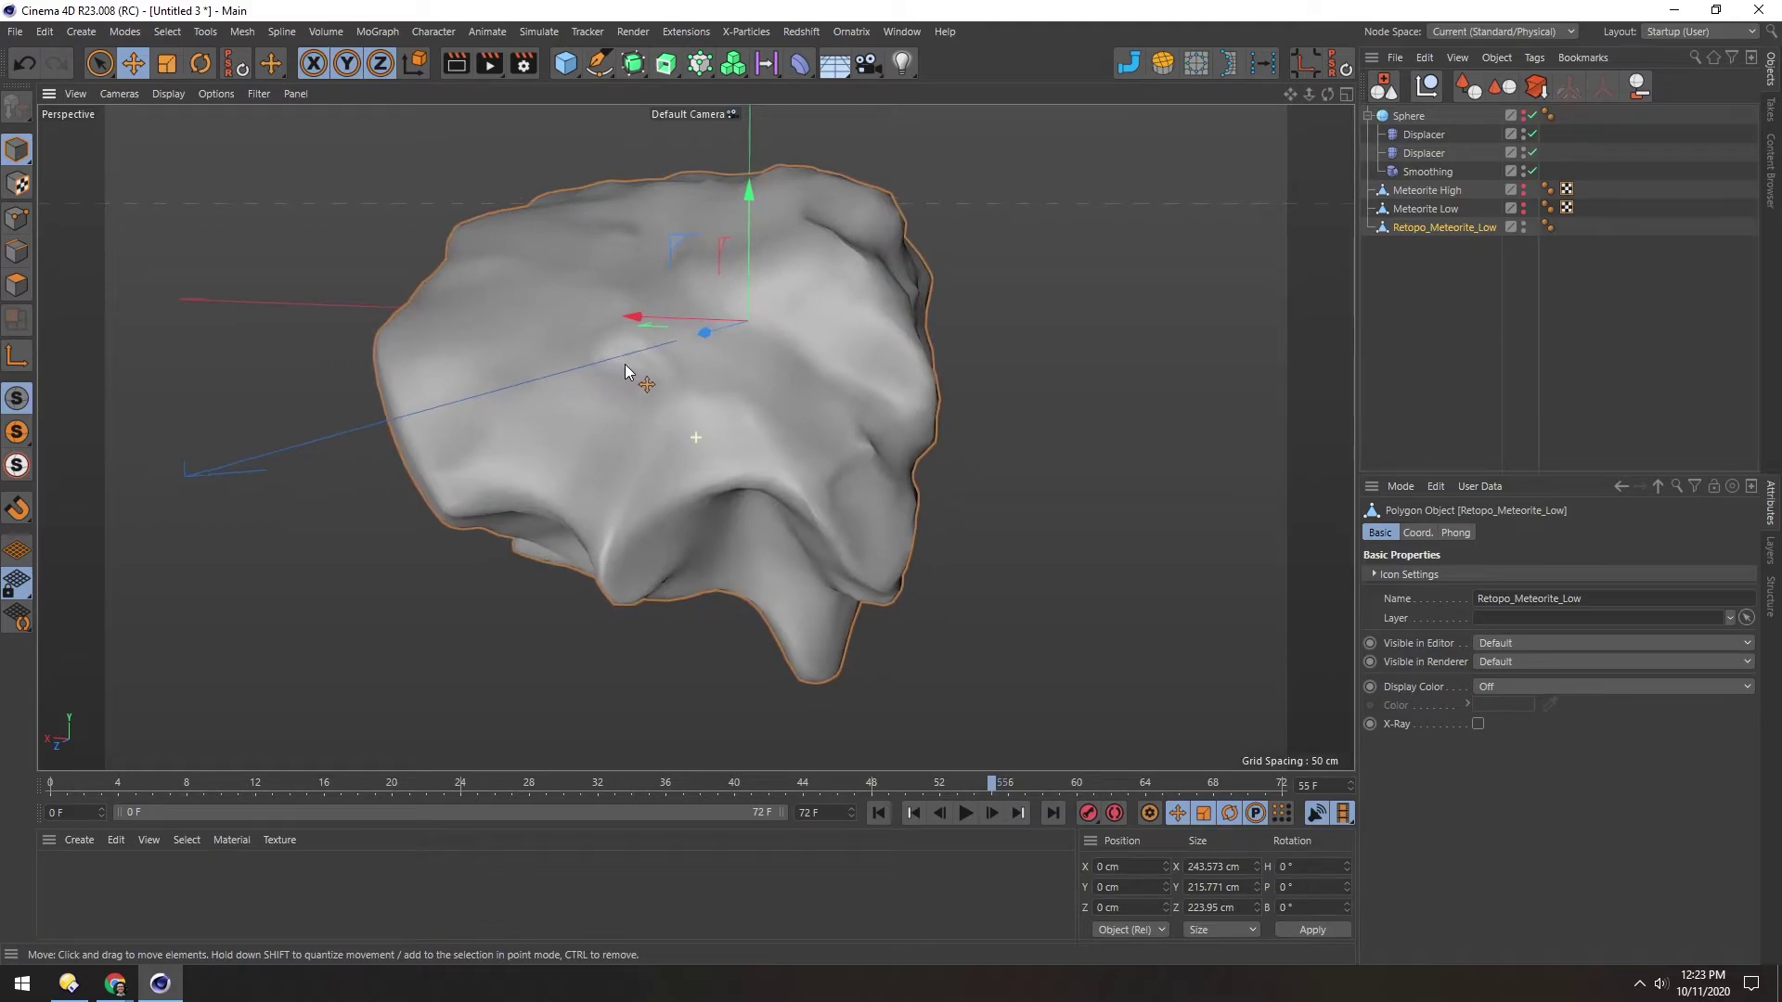
# - Delete the original Meteorite Low object and rename Retopo_Meteorite_Low as Meteorite Low
pyautogui.click(1420, 209)
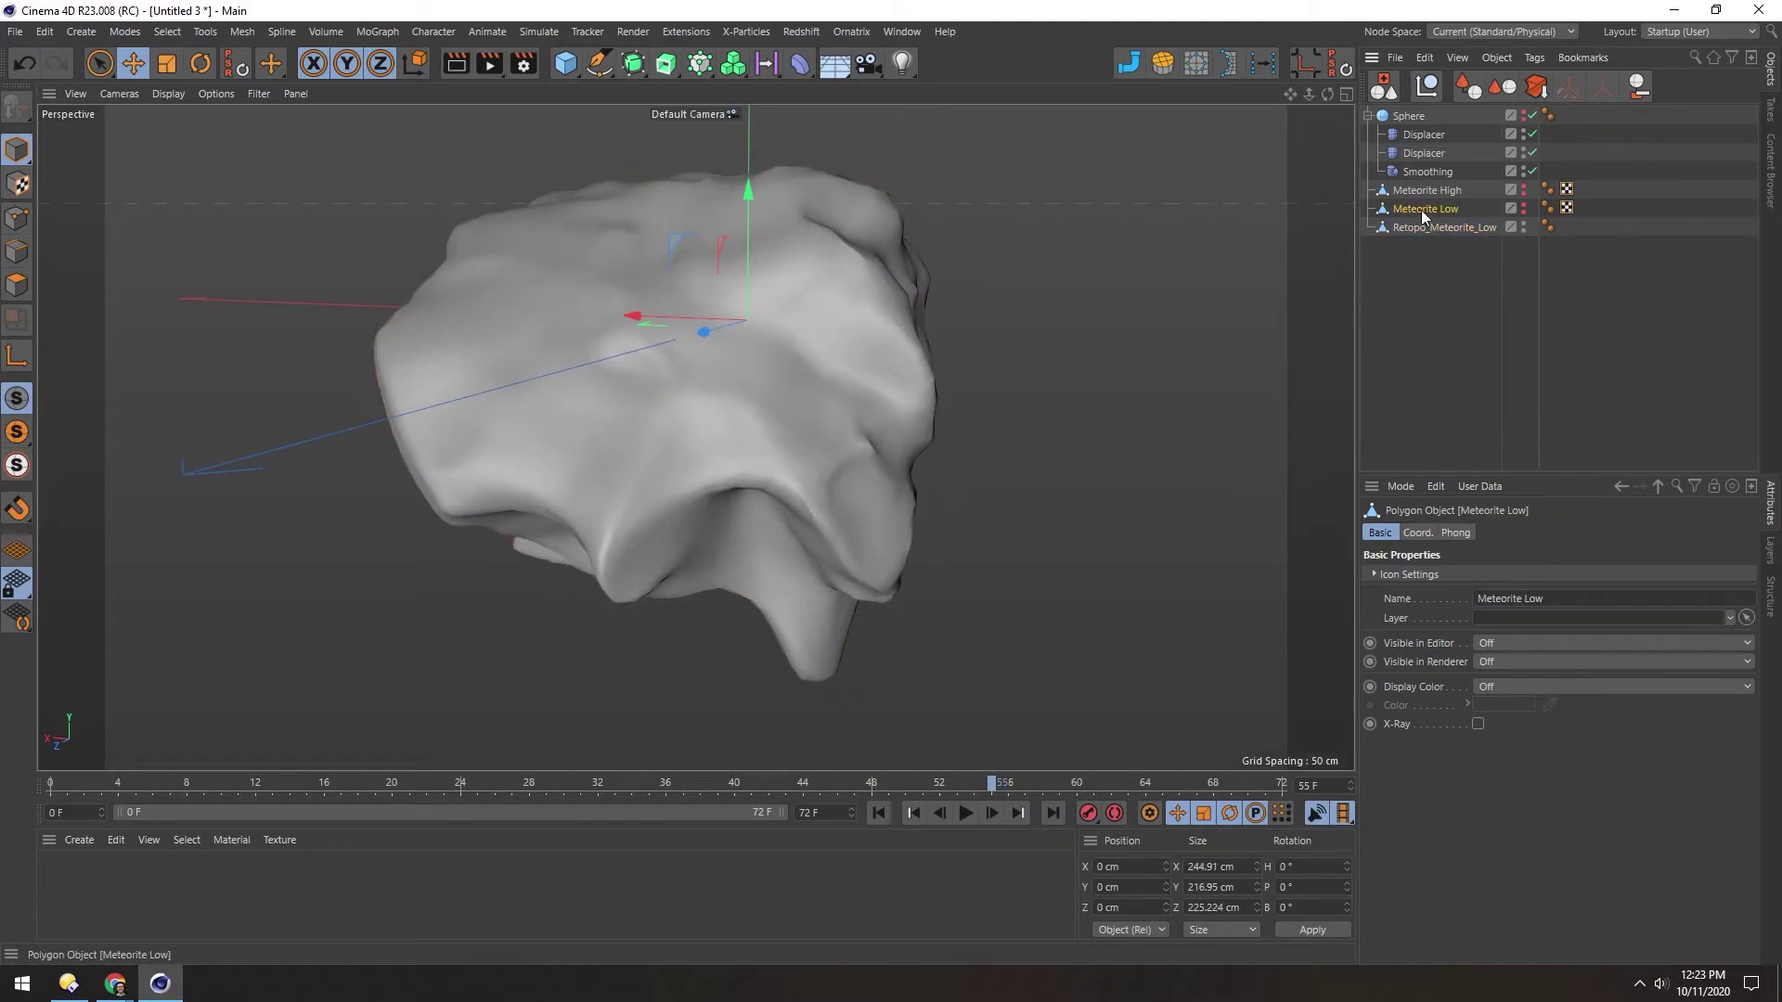
pyautogui.press('Delete')
pyautogui.click(1423, 210)
pyautogui.doubleClick(1420, 210)
pyautogui.press('Home')
pyautogui.press('Delete')
pyautogui.press('Delete')
pyautogui.press('Delete')
pyautogui.press('Delete')
pyautogui.press('Delete')
pyautogui.press('Delete')
pyautogui.press('Delete')
pyautogui.press('Return')
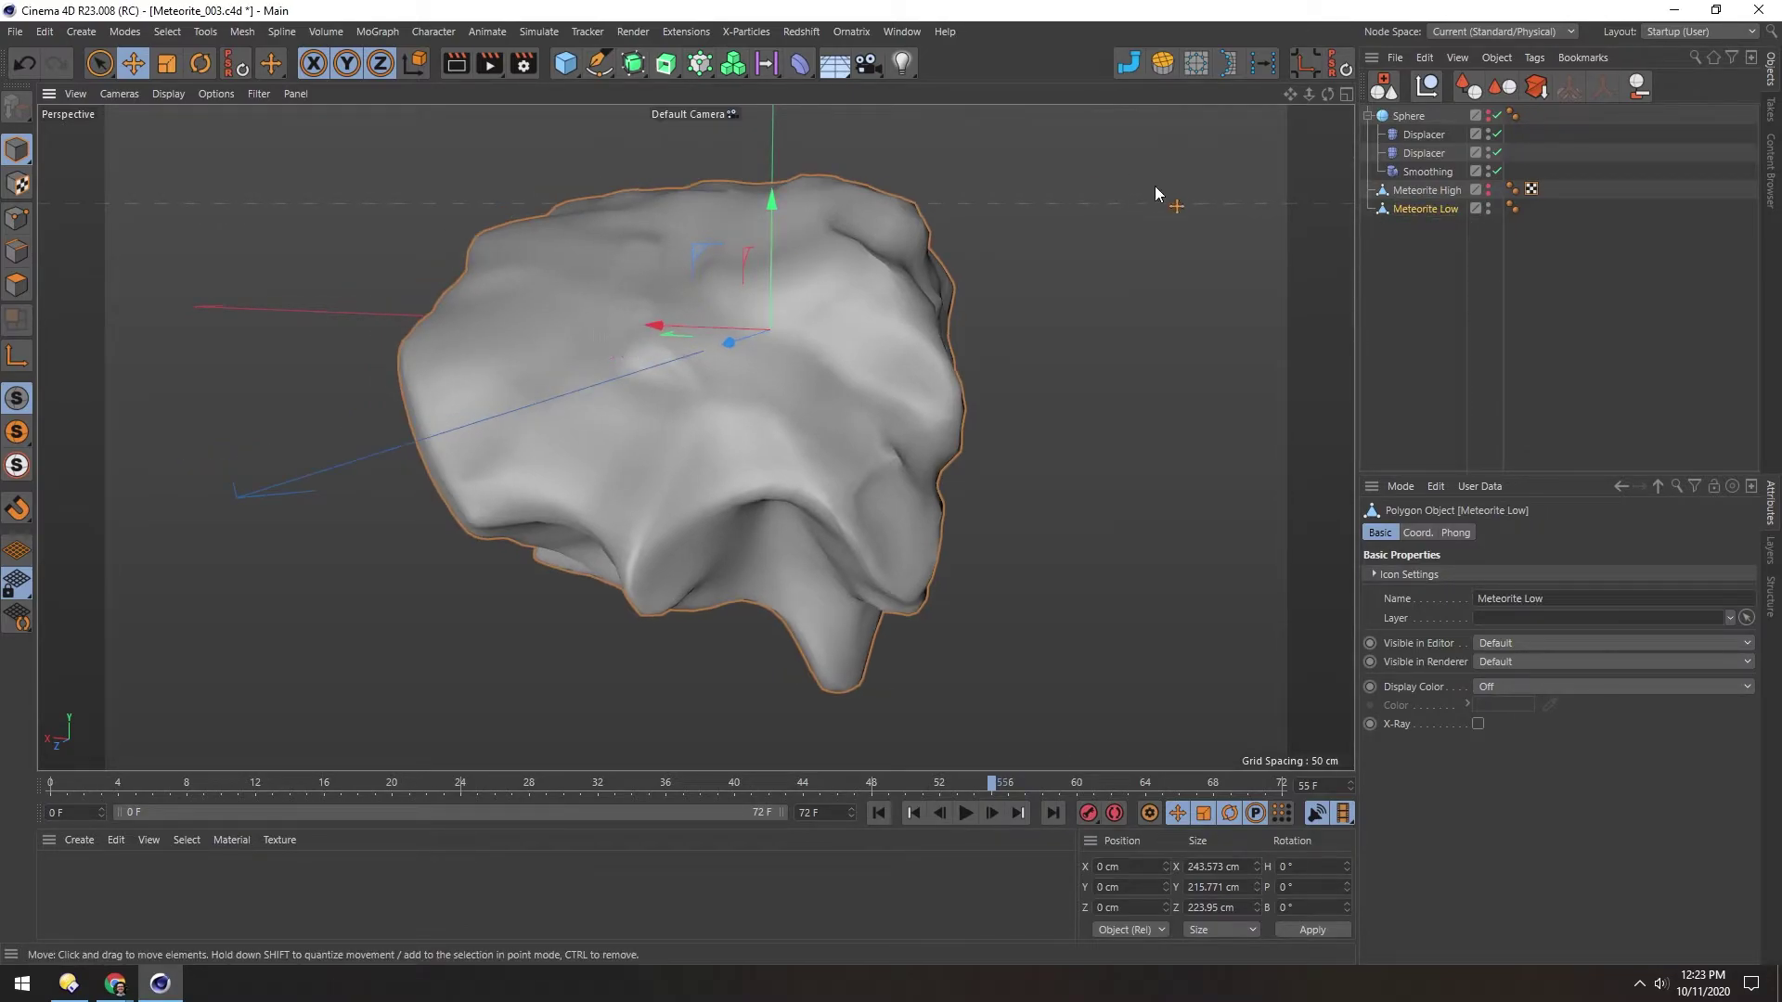
# - Compare the high-poly and low-poly meteorites by temporarily showing Meteorite High and moving it aside
pyautogui.click(1488, 187)
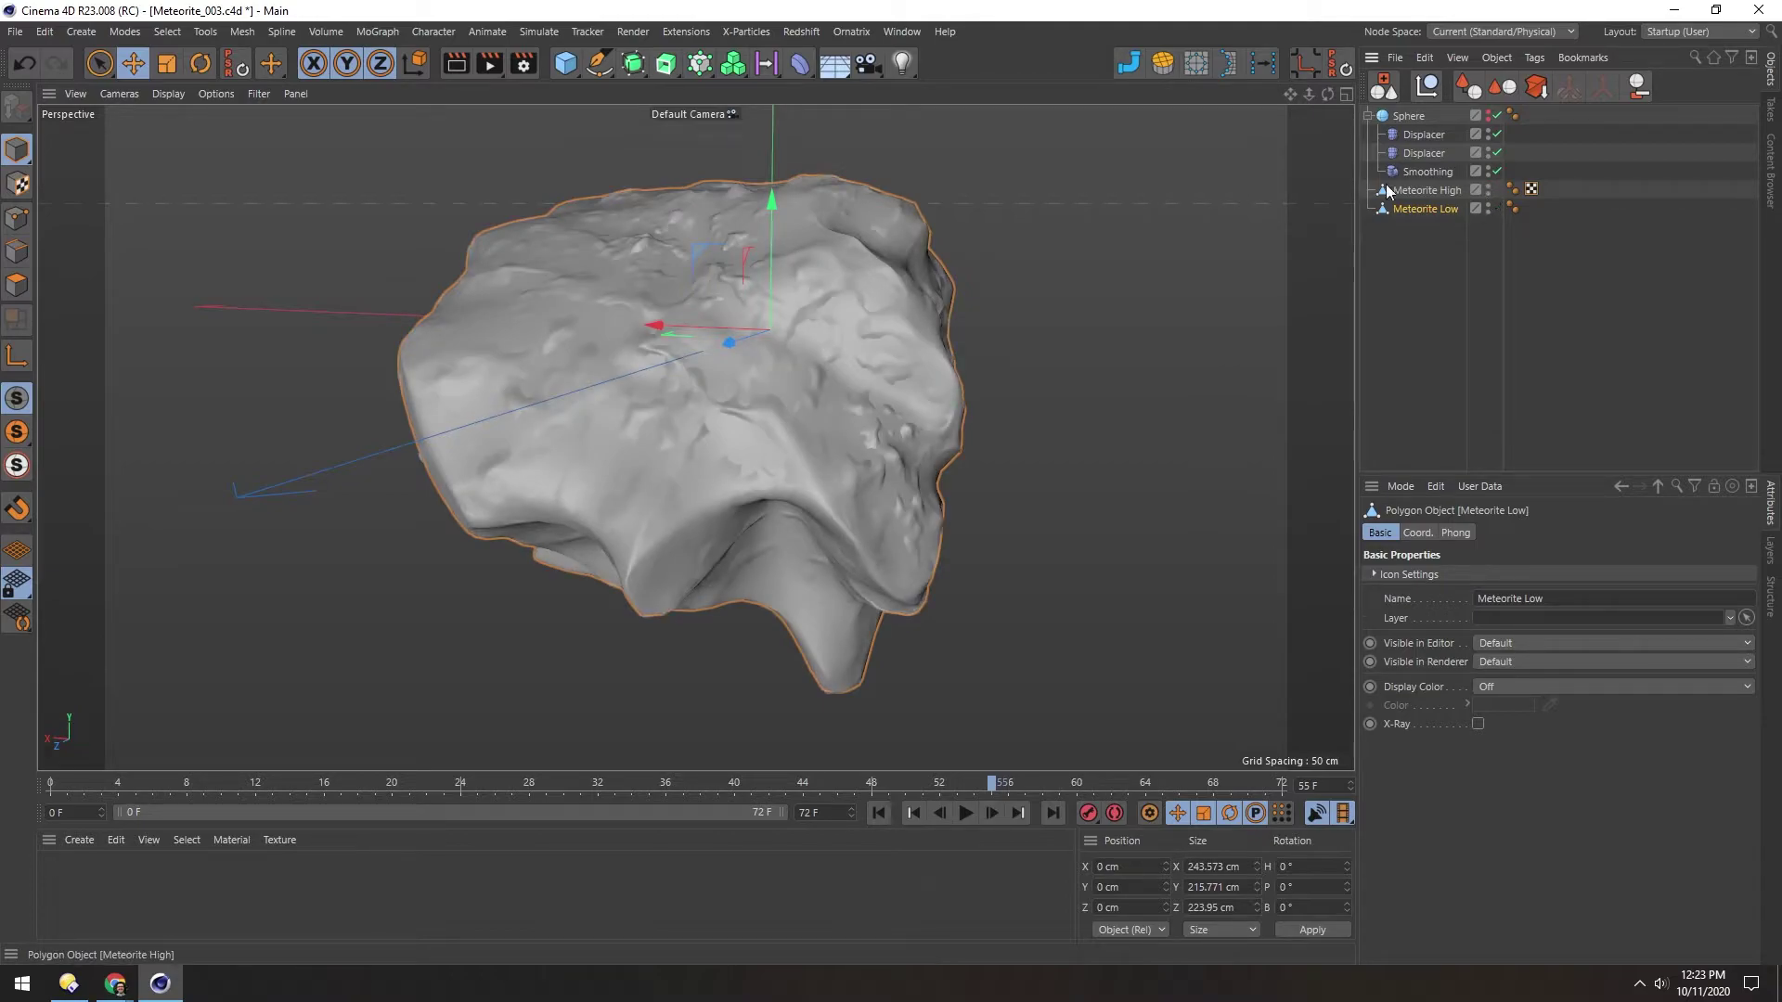
pyautogui.moveTo(334, 649); pyautogui.dragTo(1205, 318)
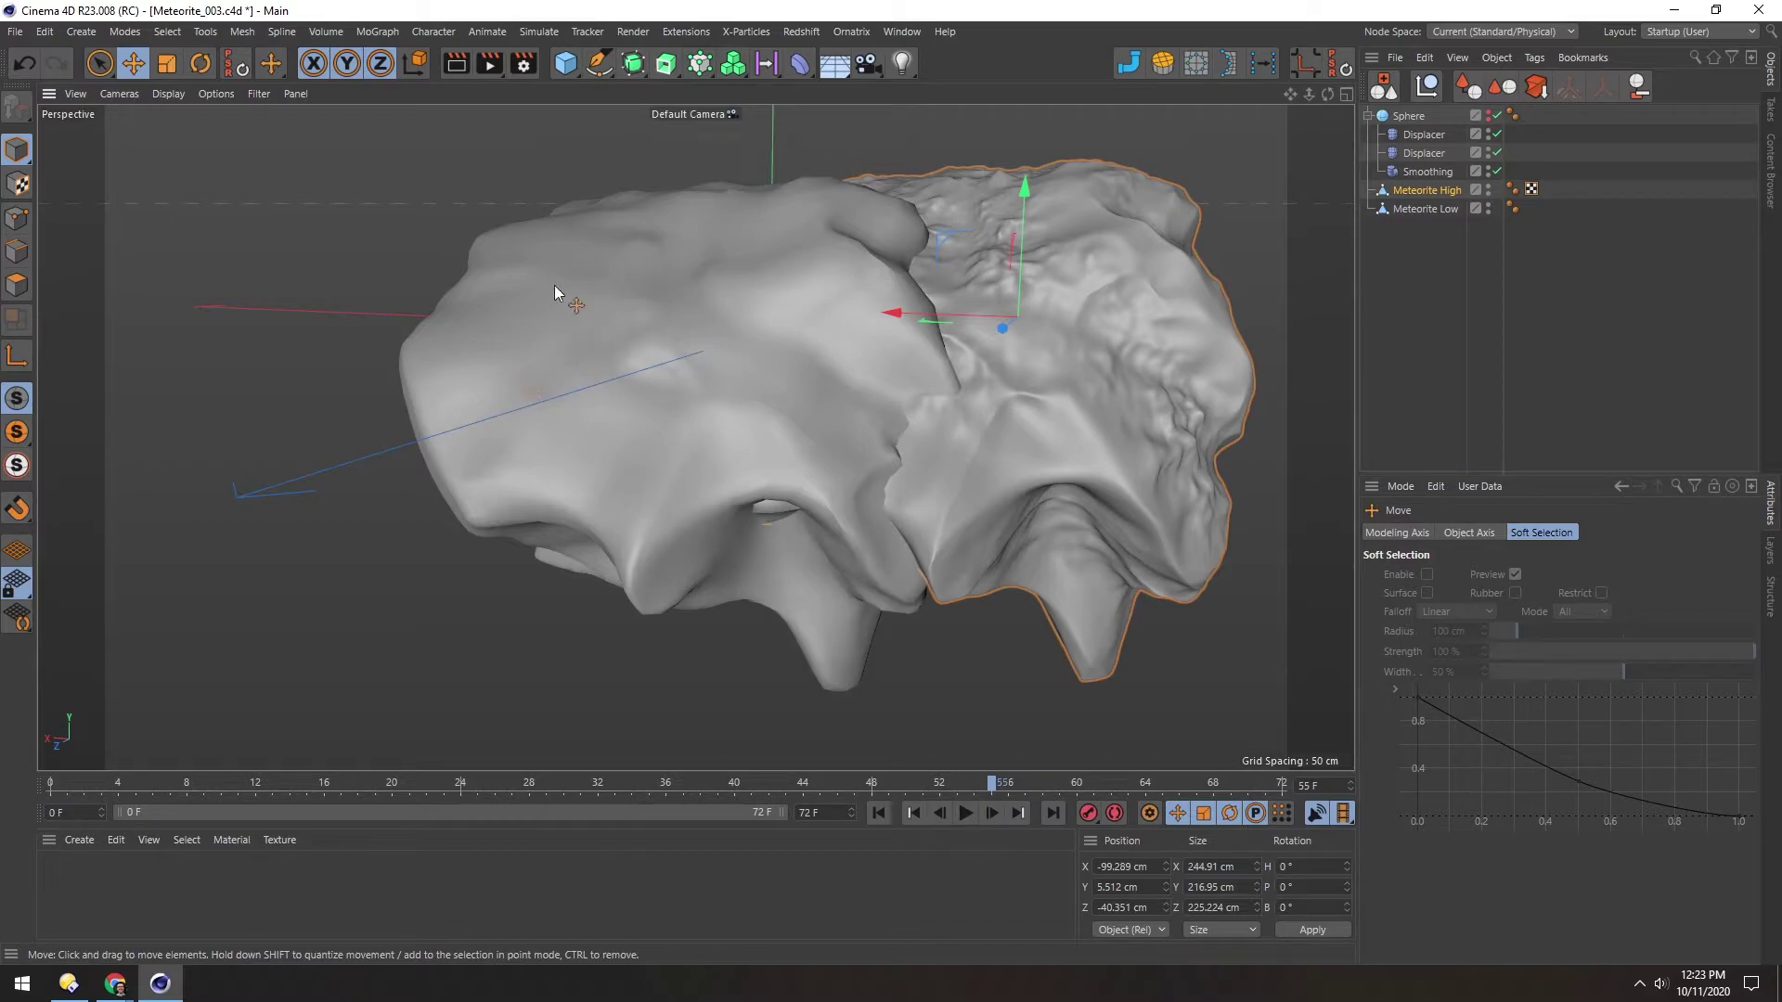
pyautogui.hotkey('ctrl', 'z')
pyautogui.click(1452, 232)
pyautogui.click(1488, 190)
# - Select Meteorite Low and switch to the BP - UV Edit layout
pyautogui.click(1420, 209)
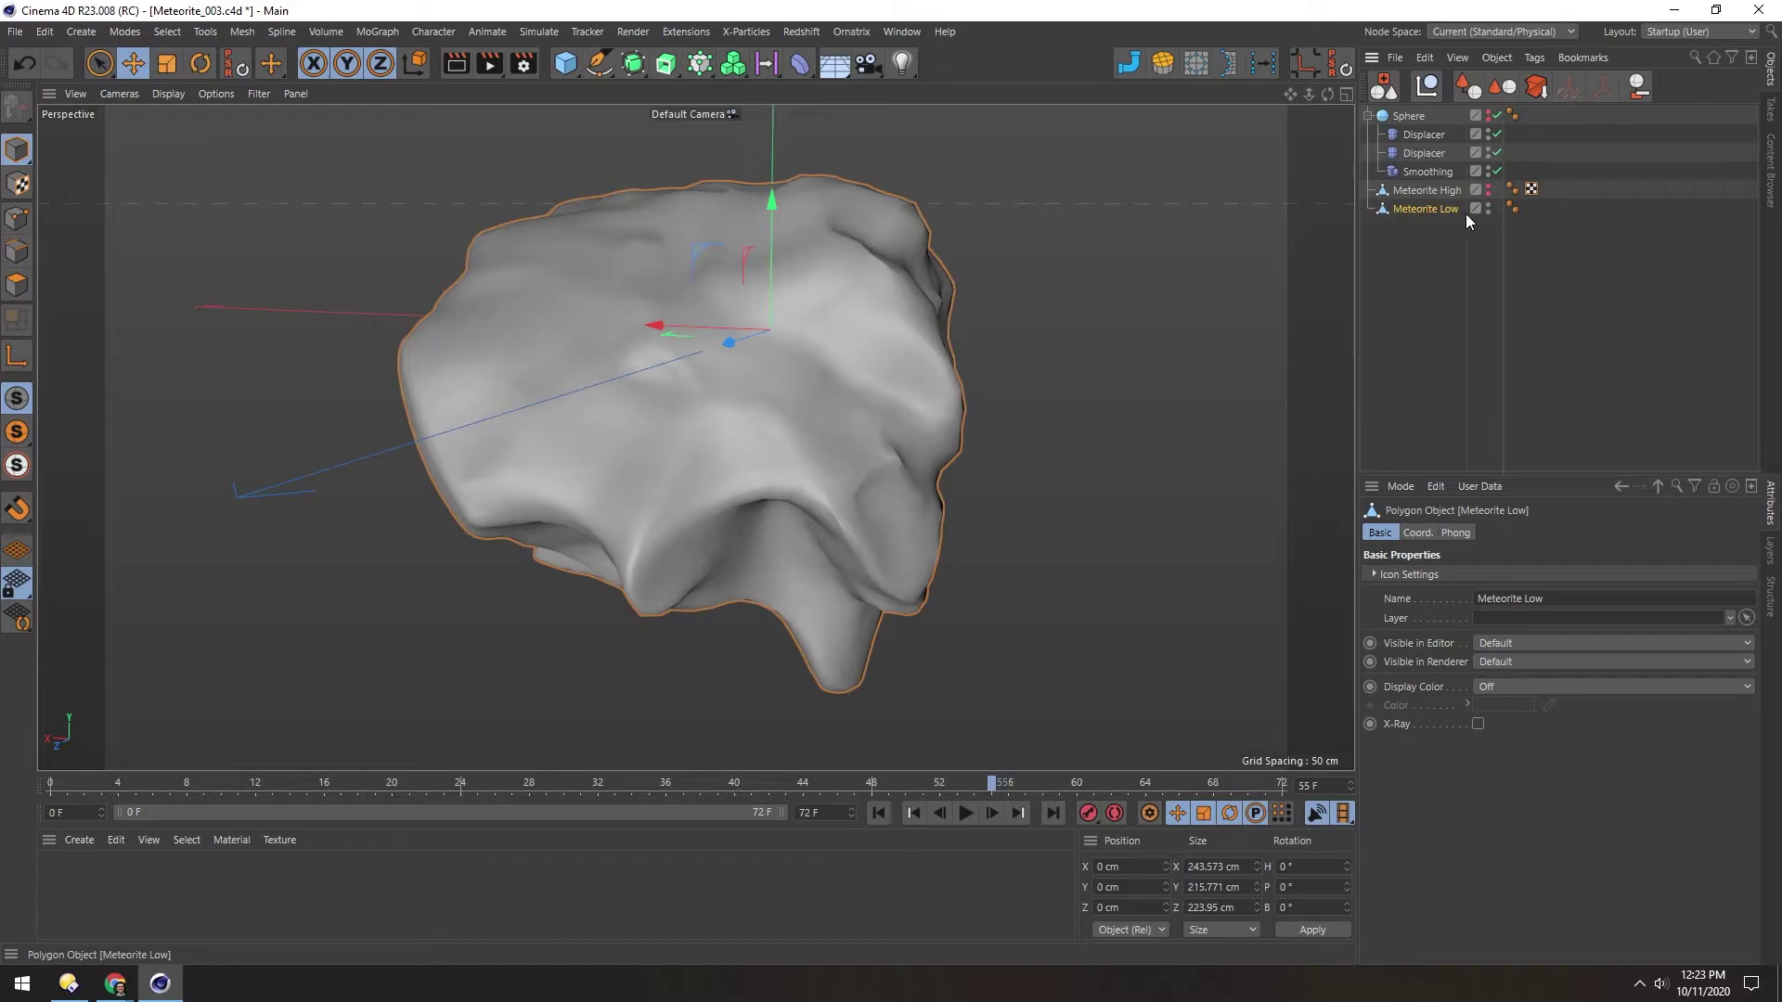
pyautogui.click(1685, 32)
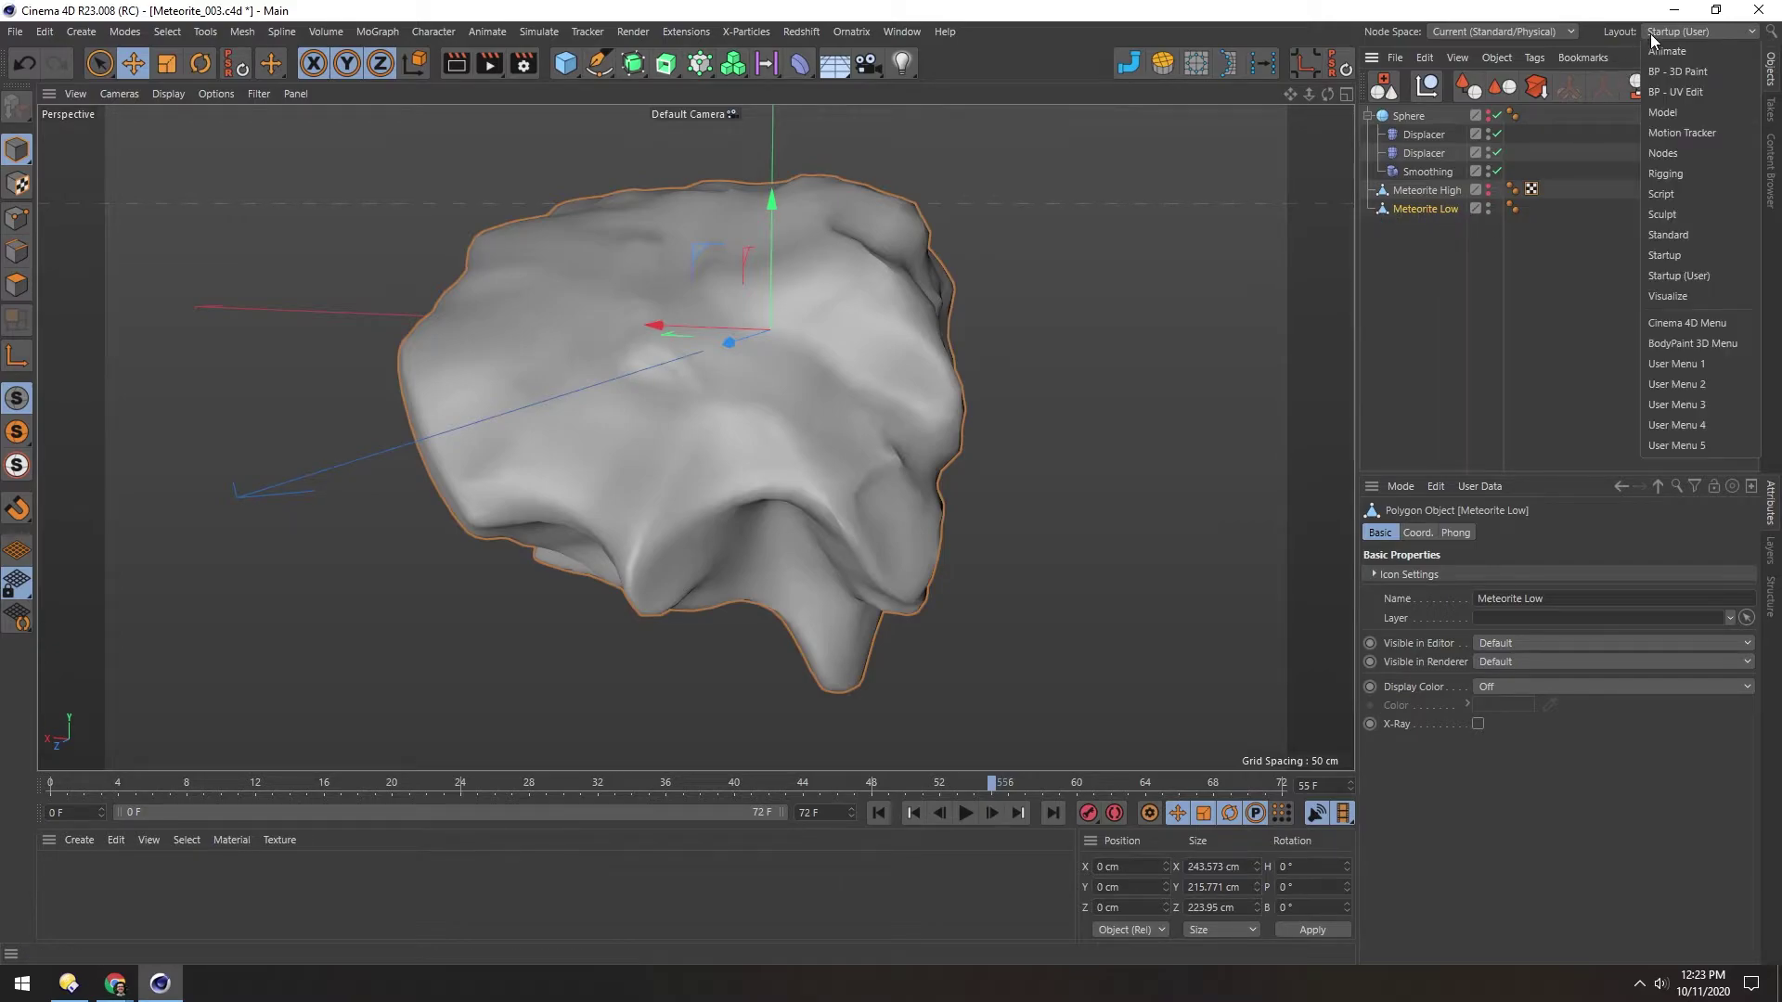
pyautogui.click(1695, 92)
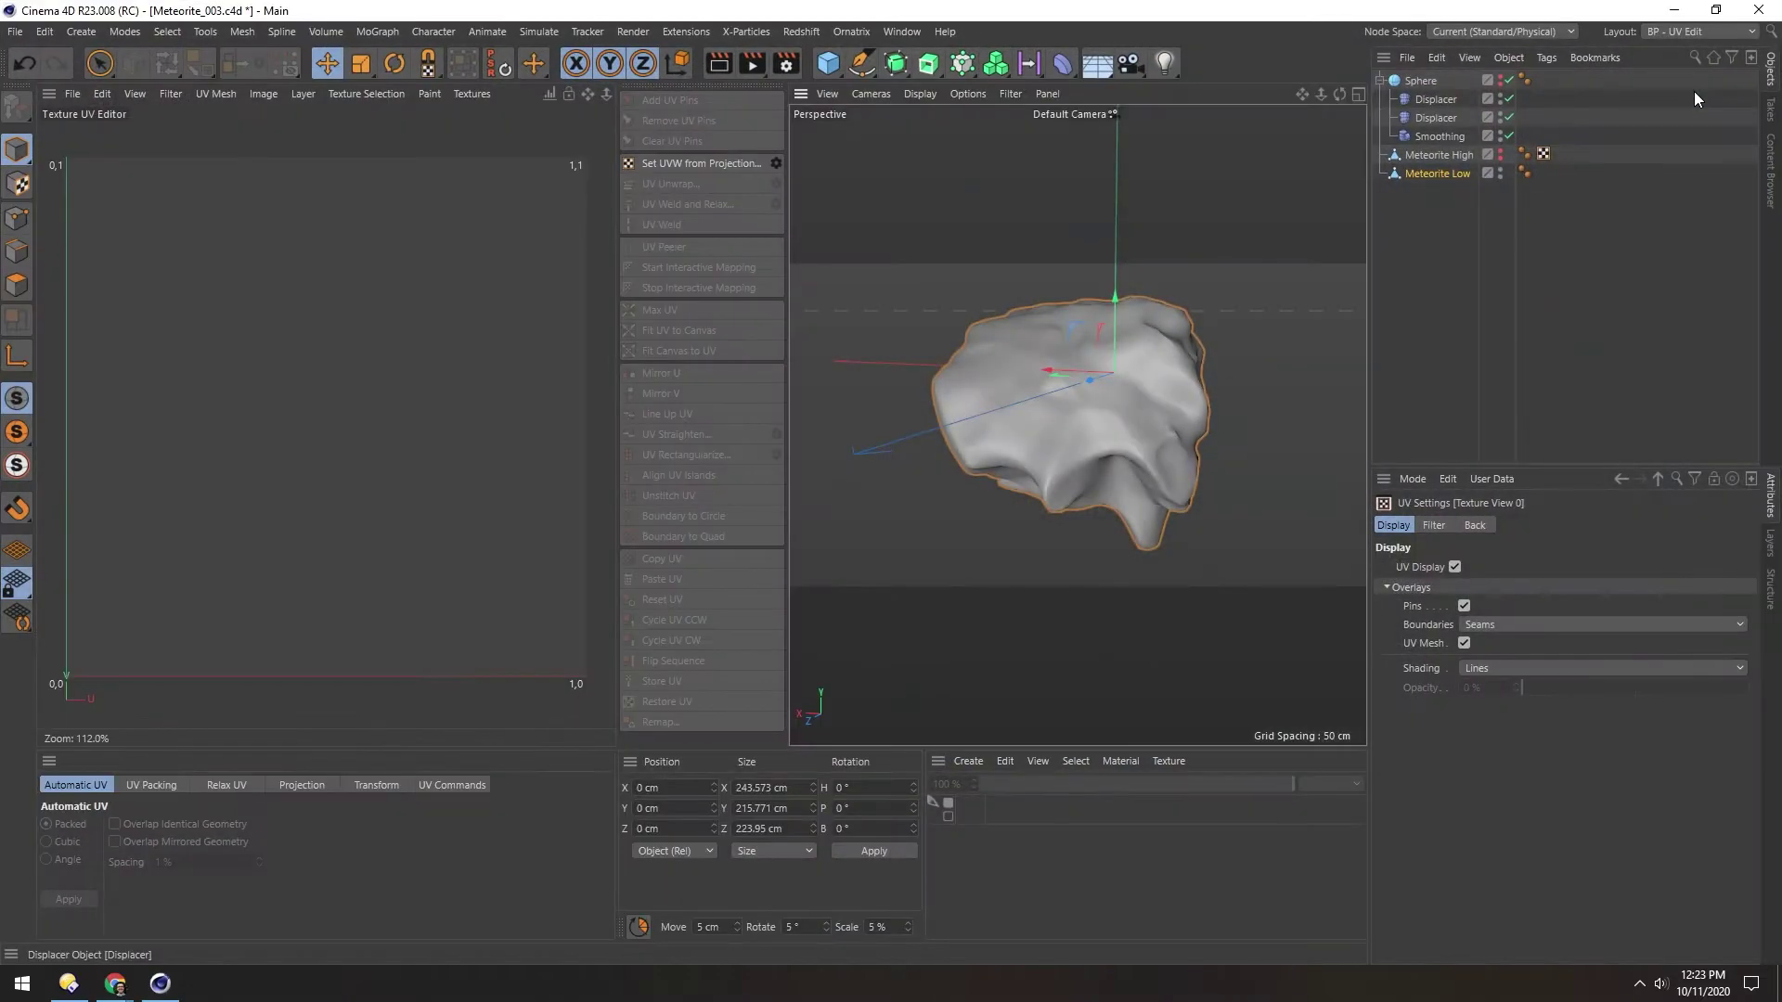
# - Set UVW coordinates on Meteorite Low from a Spherical projection
pyautogui.click(1394, 172)
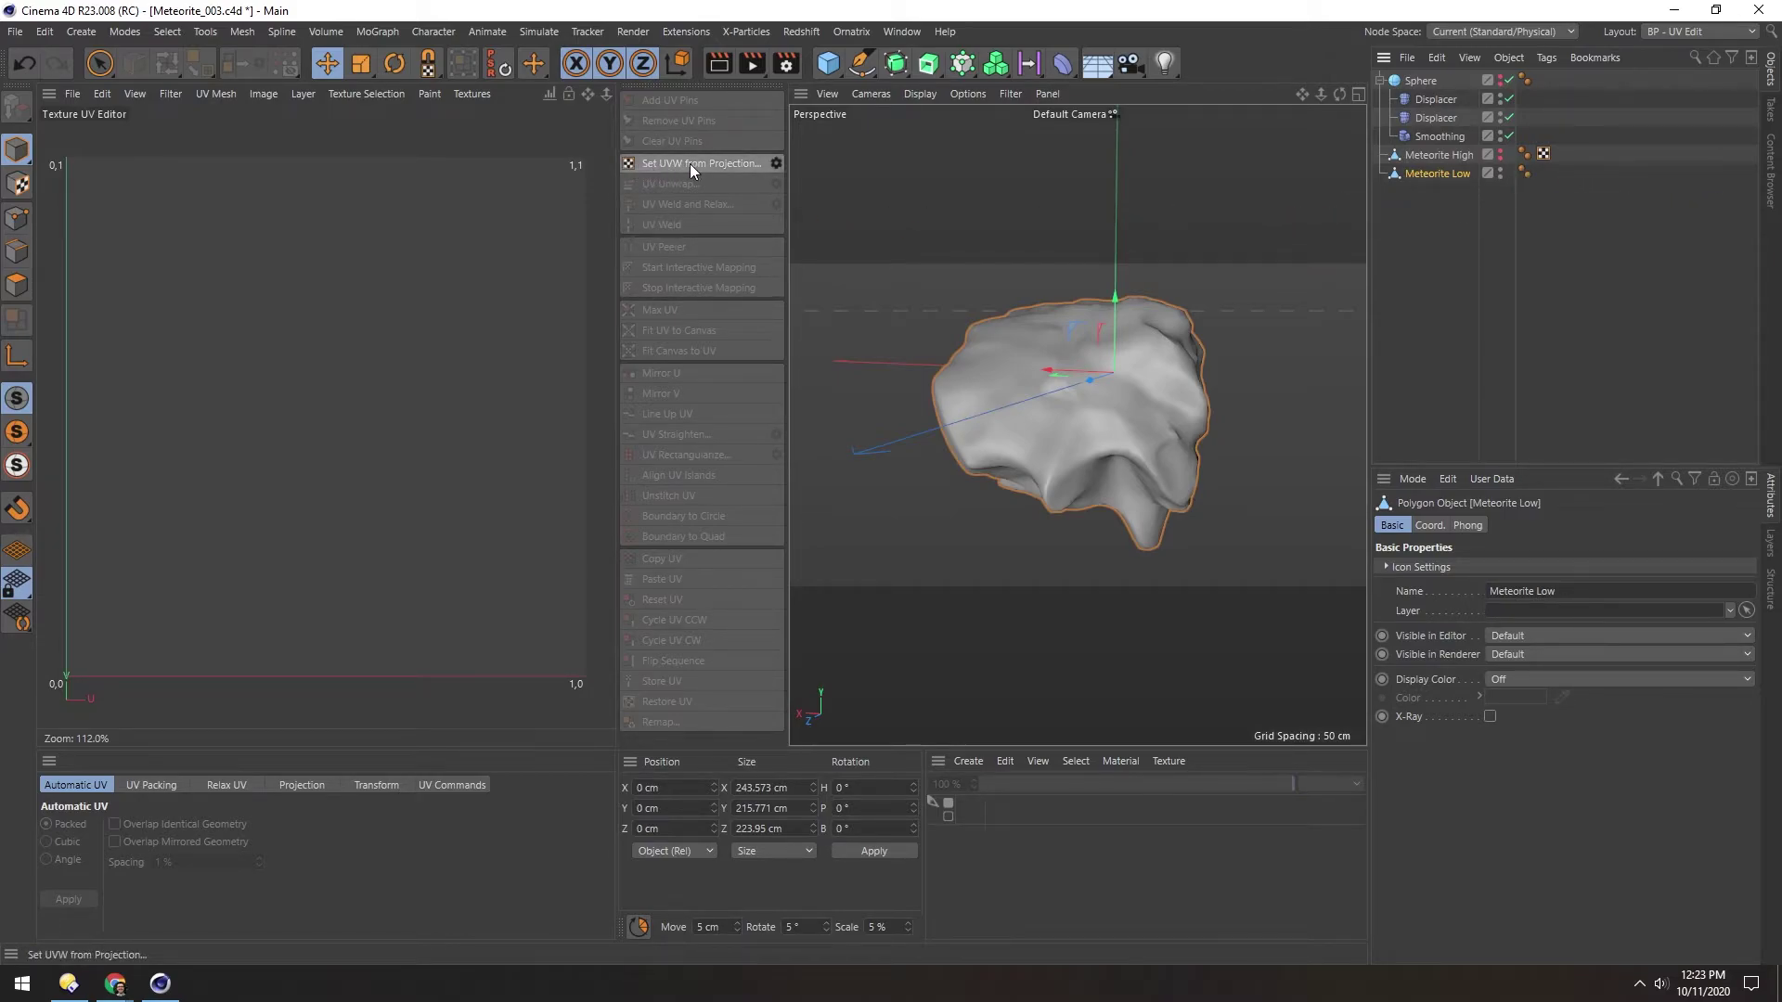
pyautogui.click(776, 163)
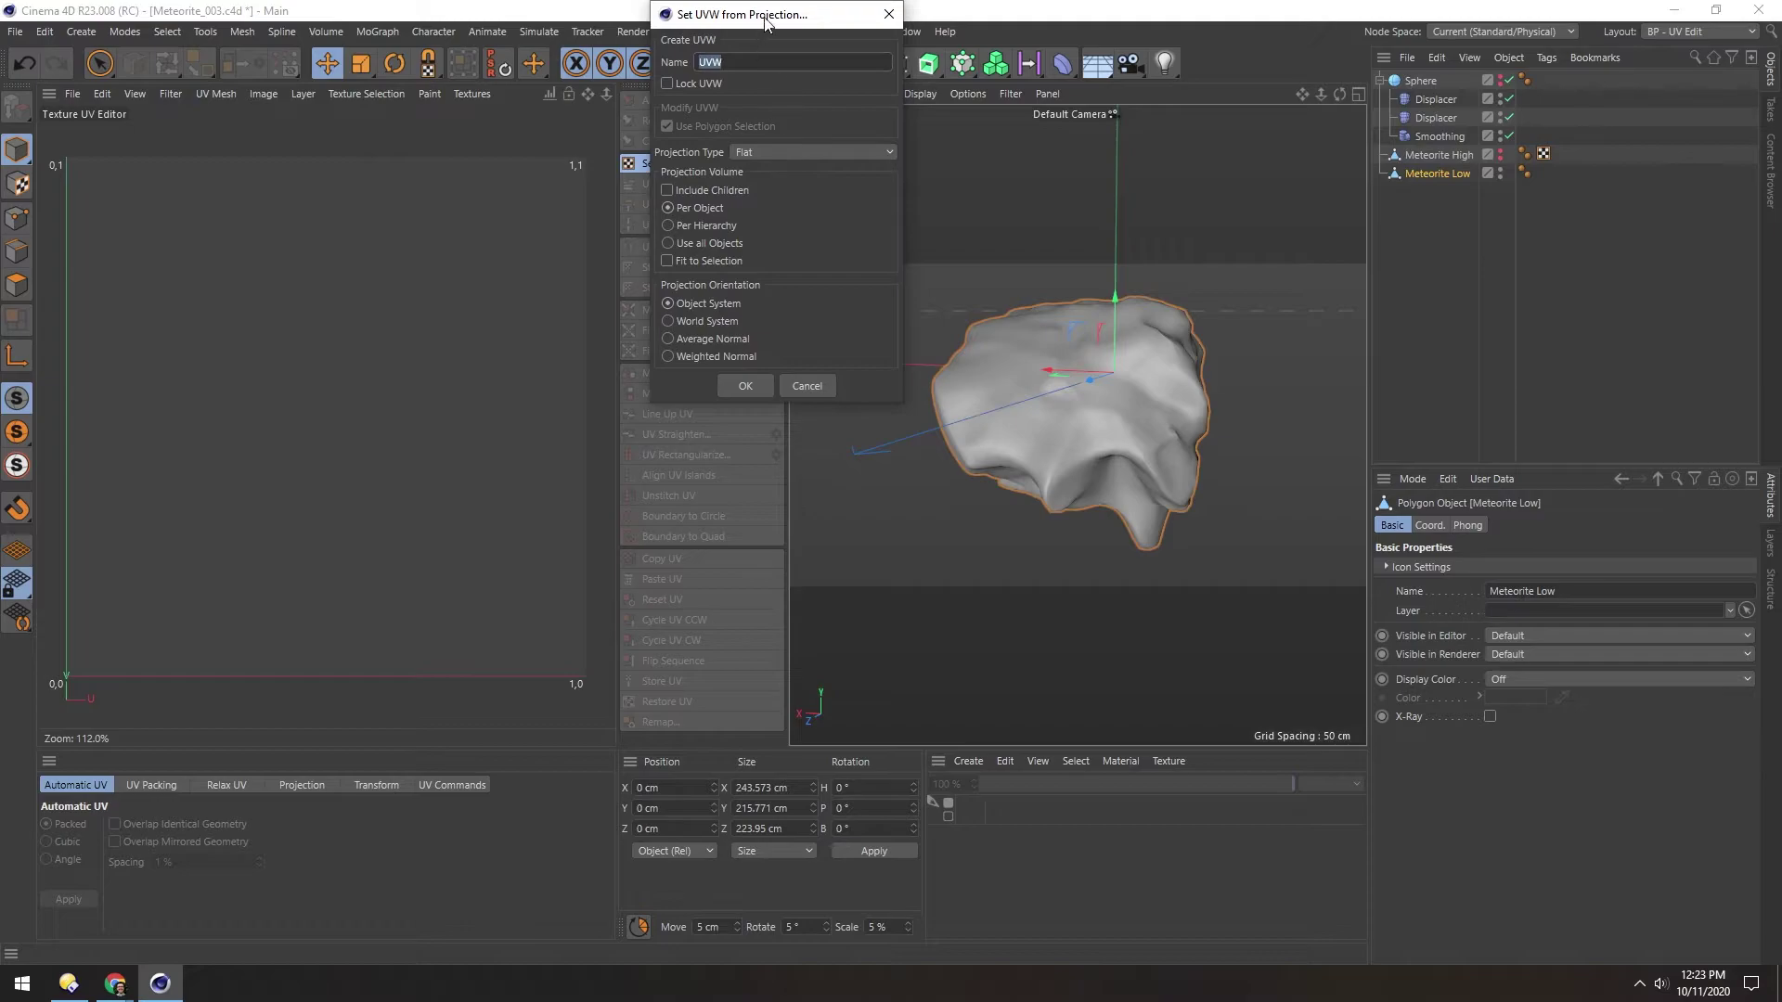
pyautogui.moveTo(766, 20); pyautogui.dragTo(792, 165)
pyautogui.click(798, 297)
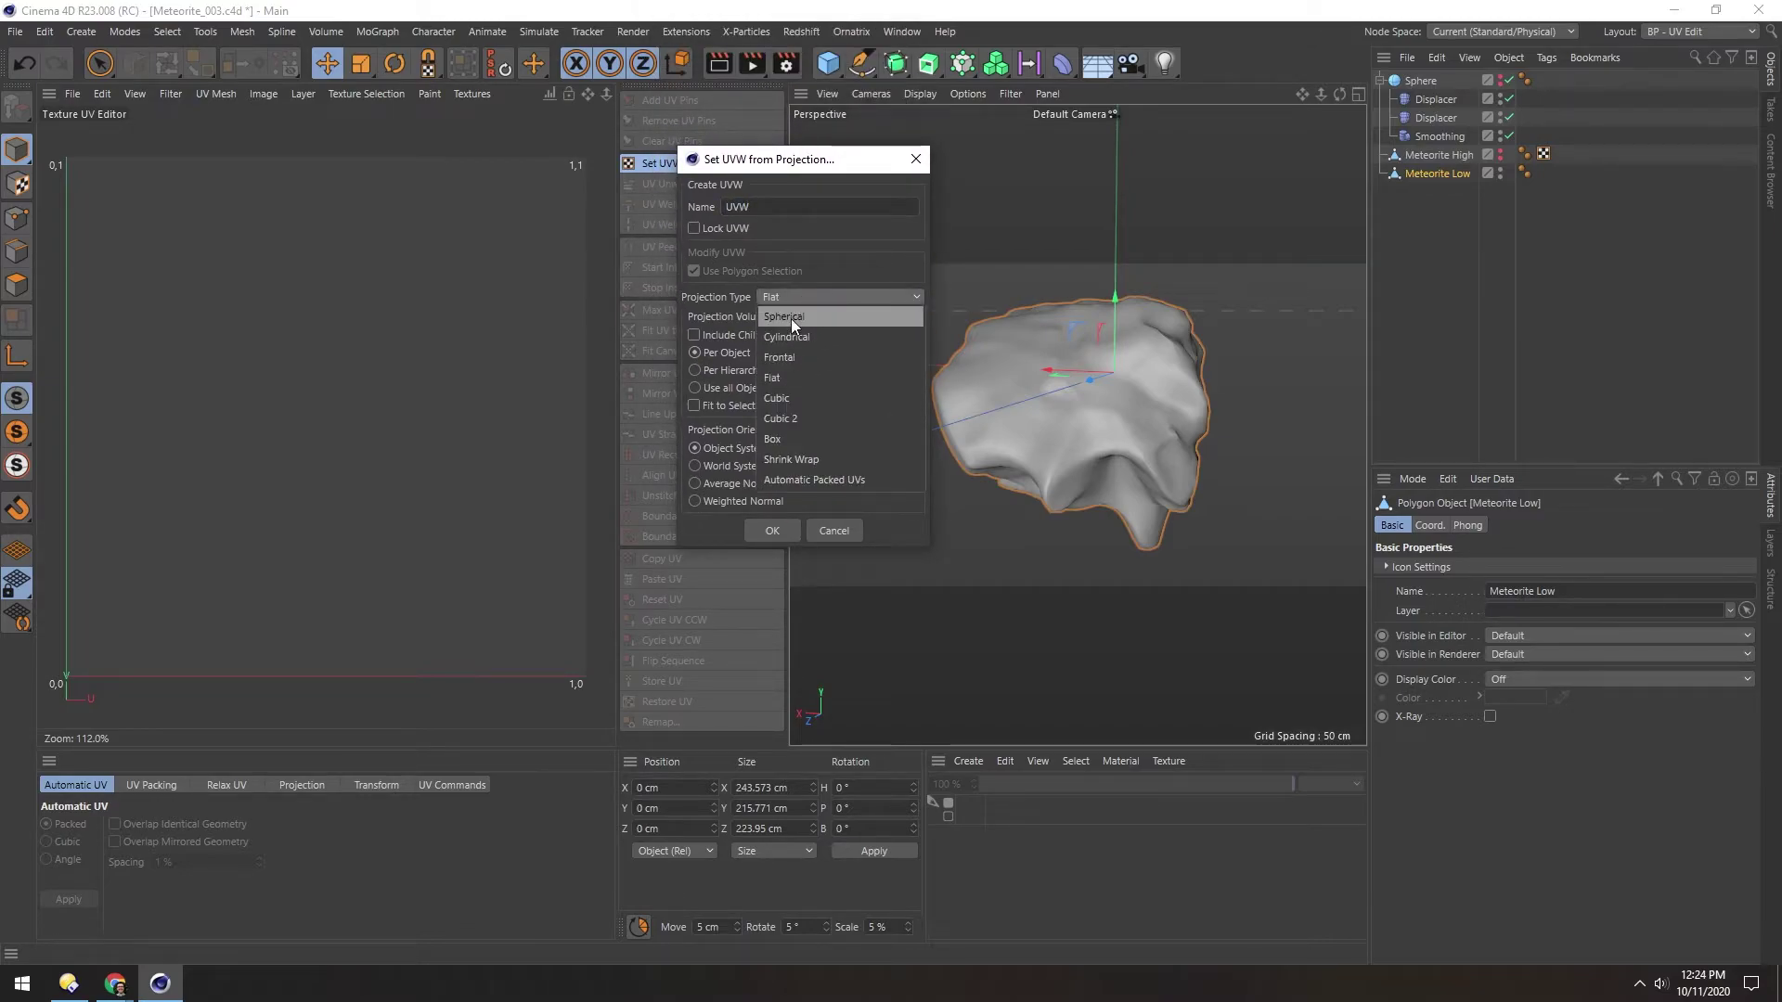
pyautogui.click(791, 317)
pyautogui.click(771, 530)
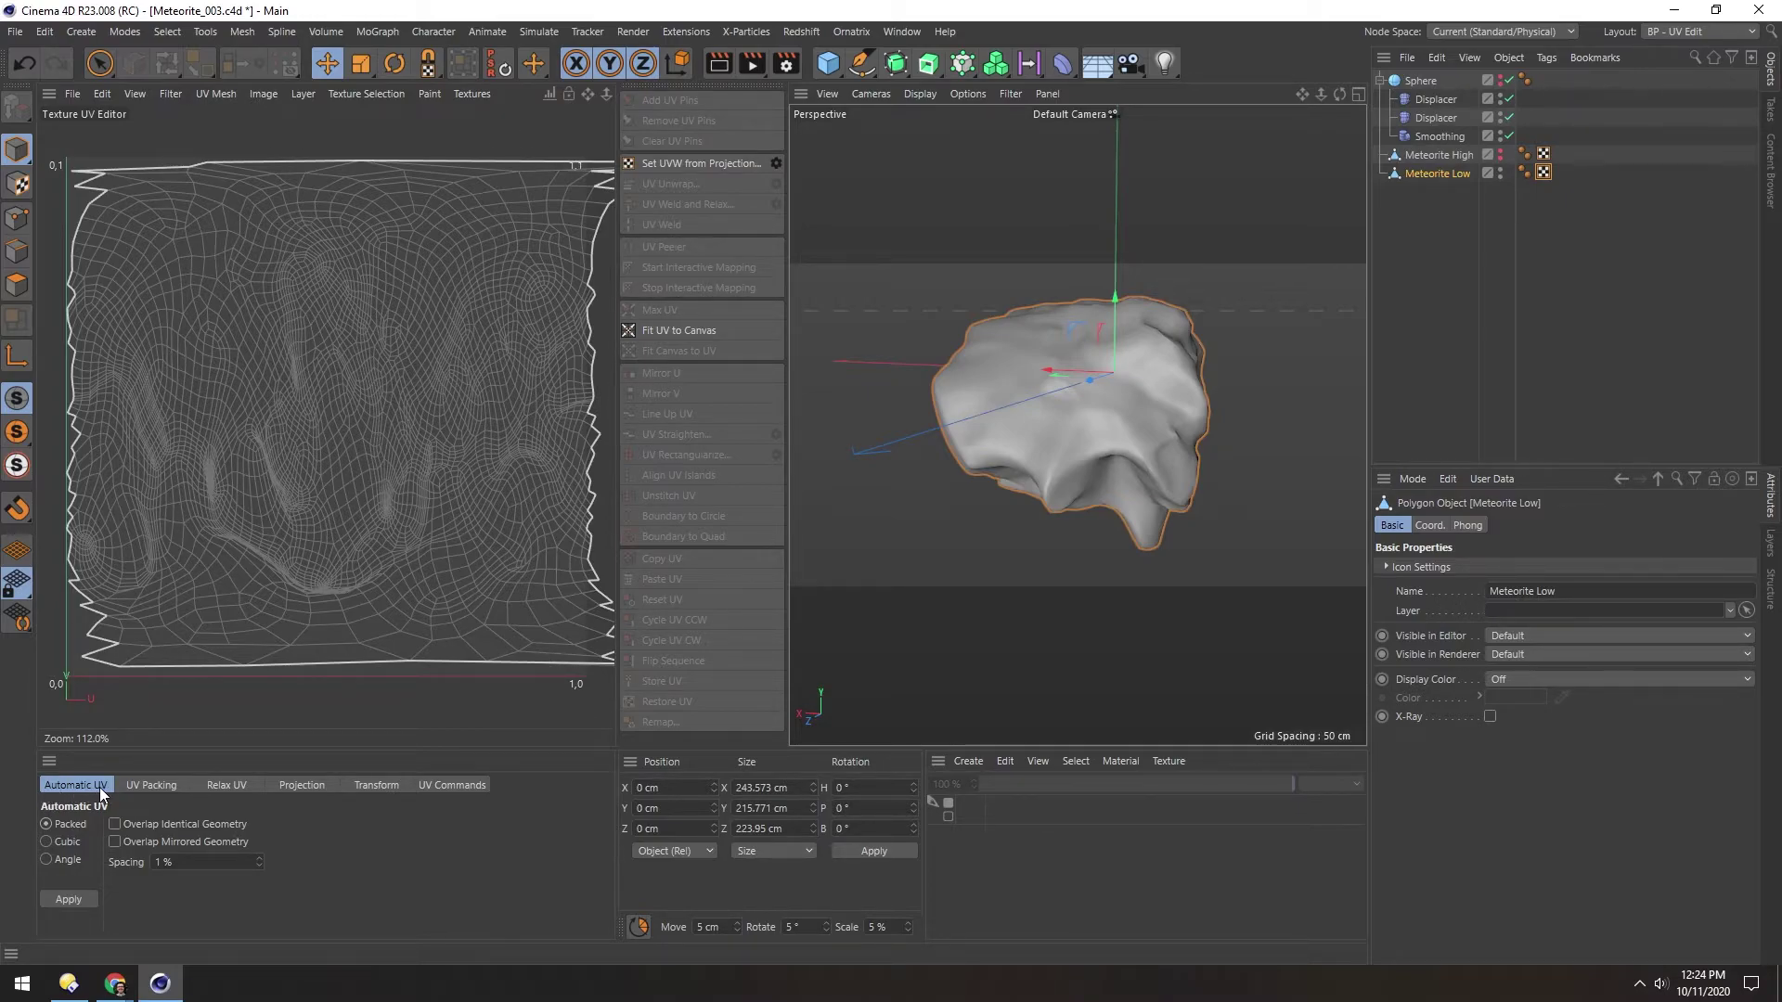
# - Apply Automatic UV with the Packed option to Meteorite Low and return to the Startup (User) layout
pyautogui.click(65, 900)
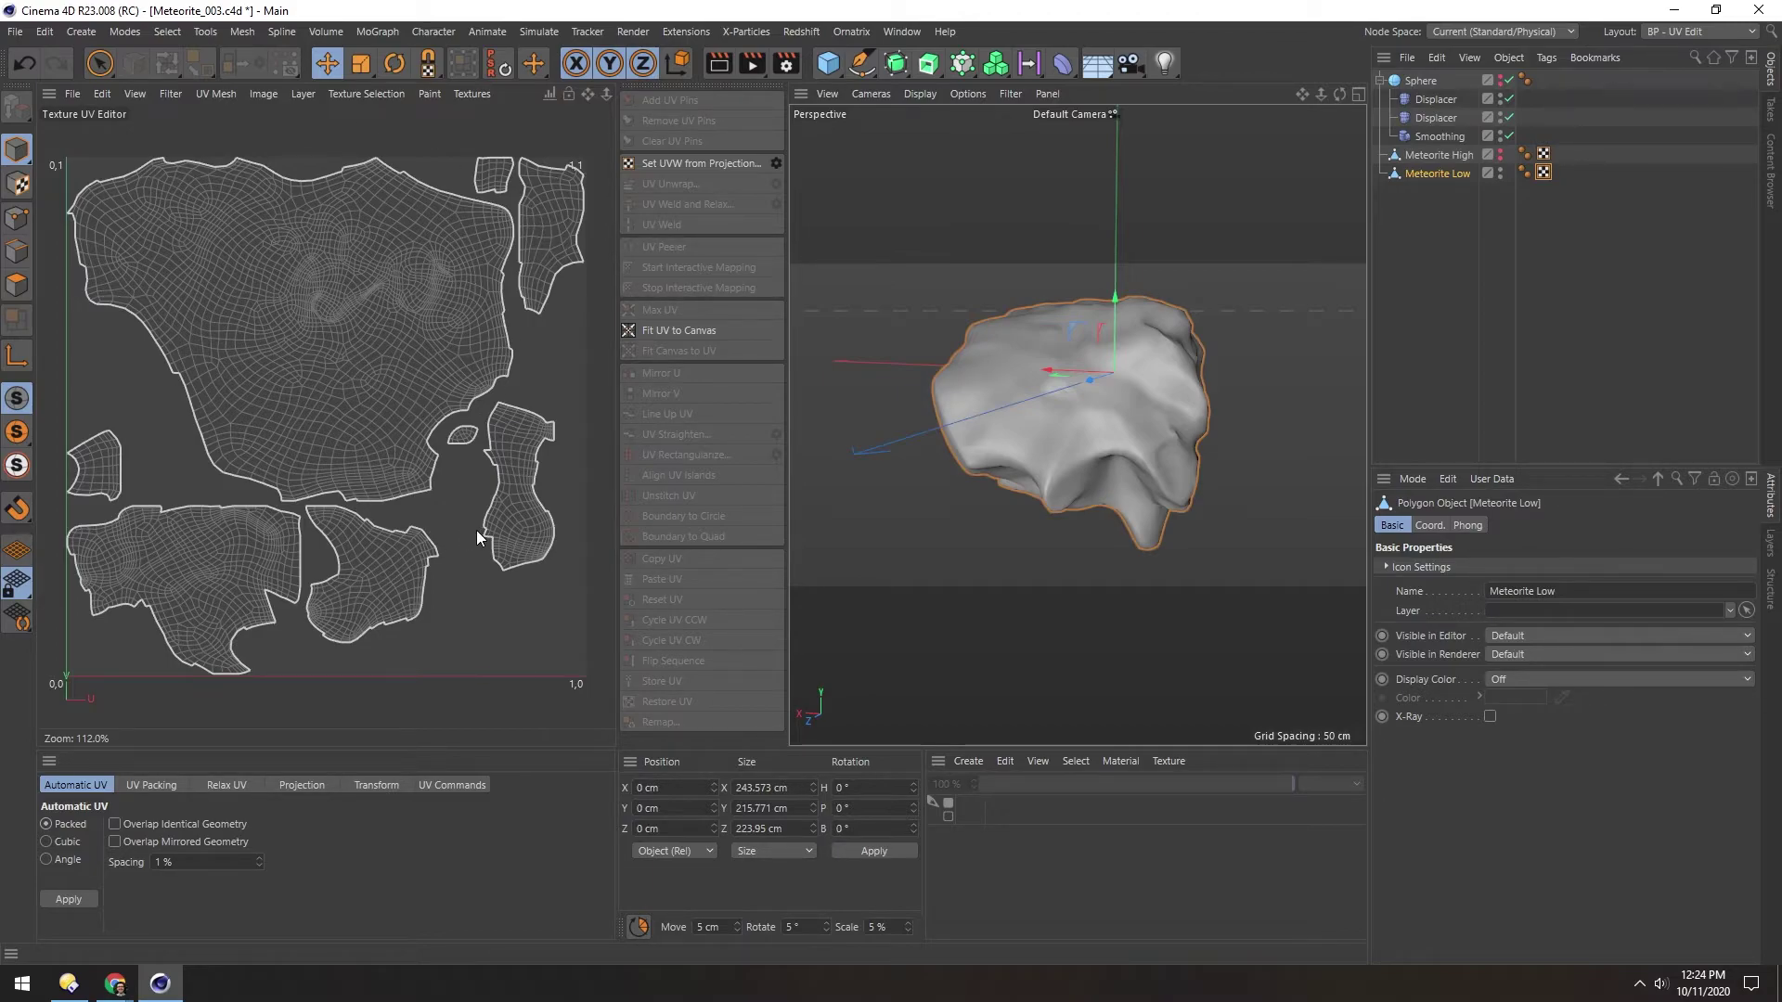
pyautogui.click(1656, 30)
pyautogui.click(1657, 275)
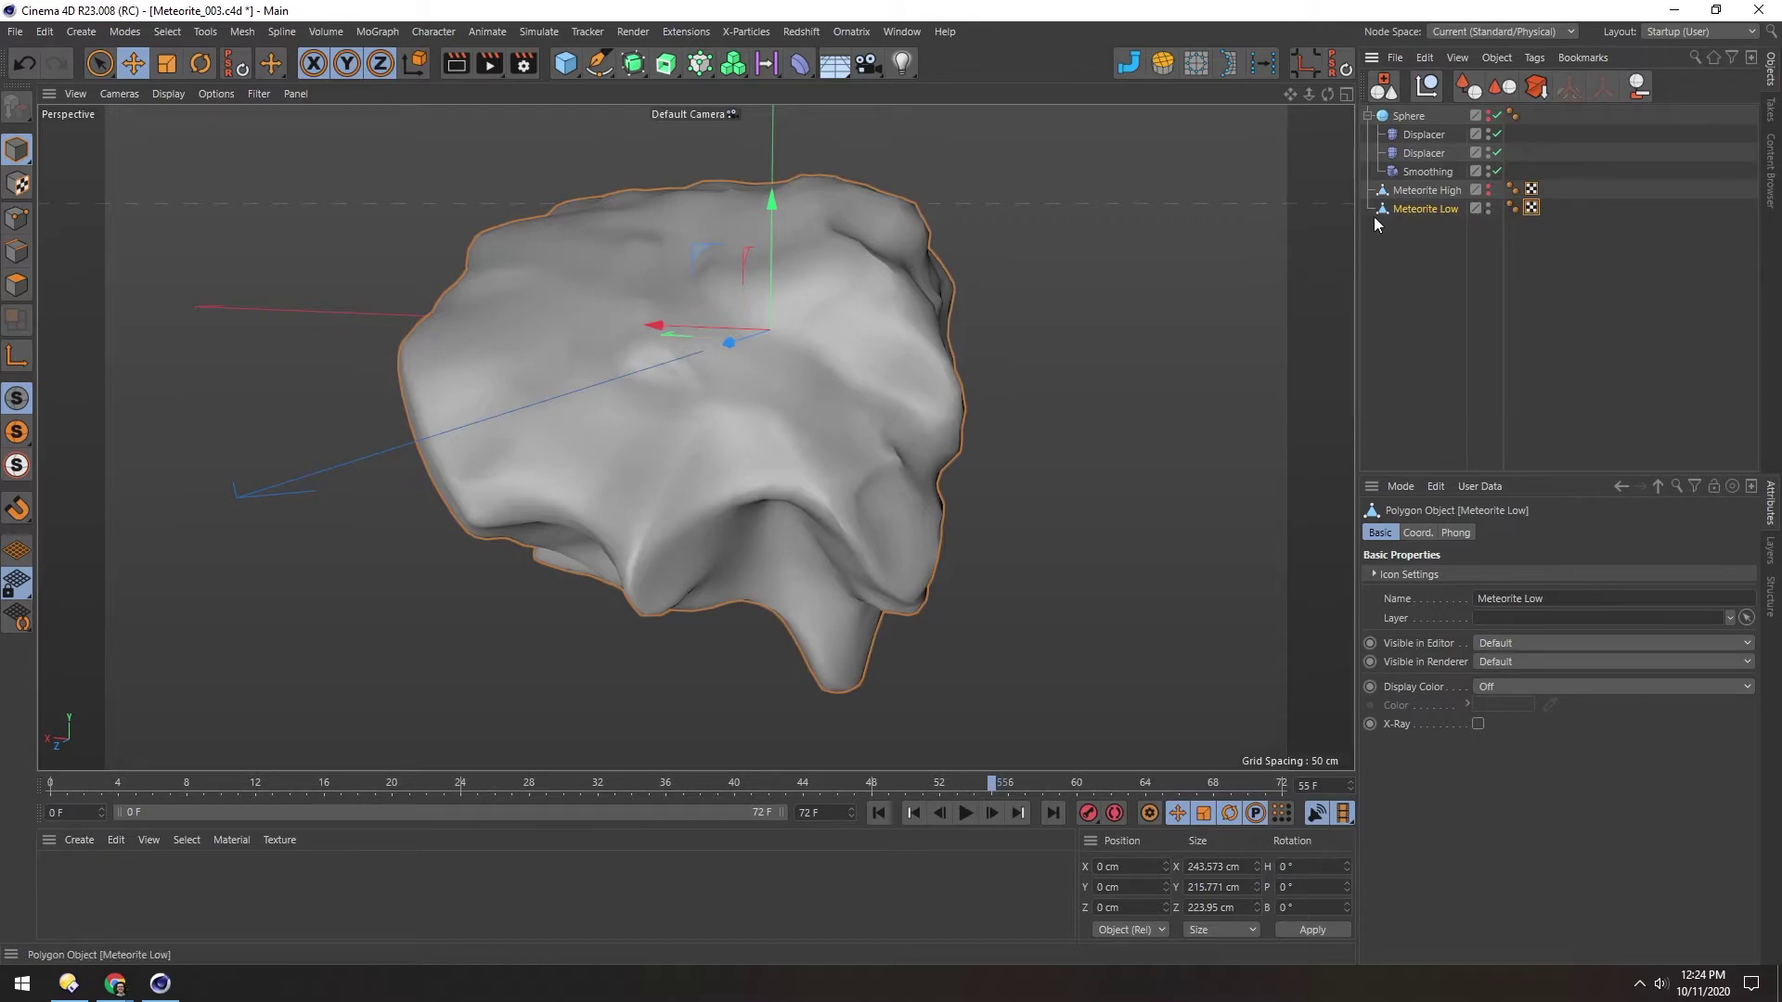
# - Create a new material named mat_meteorite and assign it to Meteorite Low
pyautogui.doubleClick(330, 884)
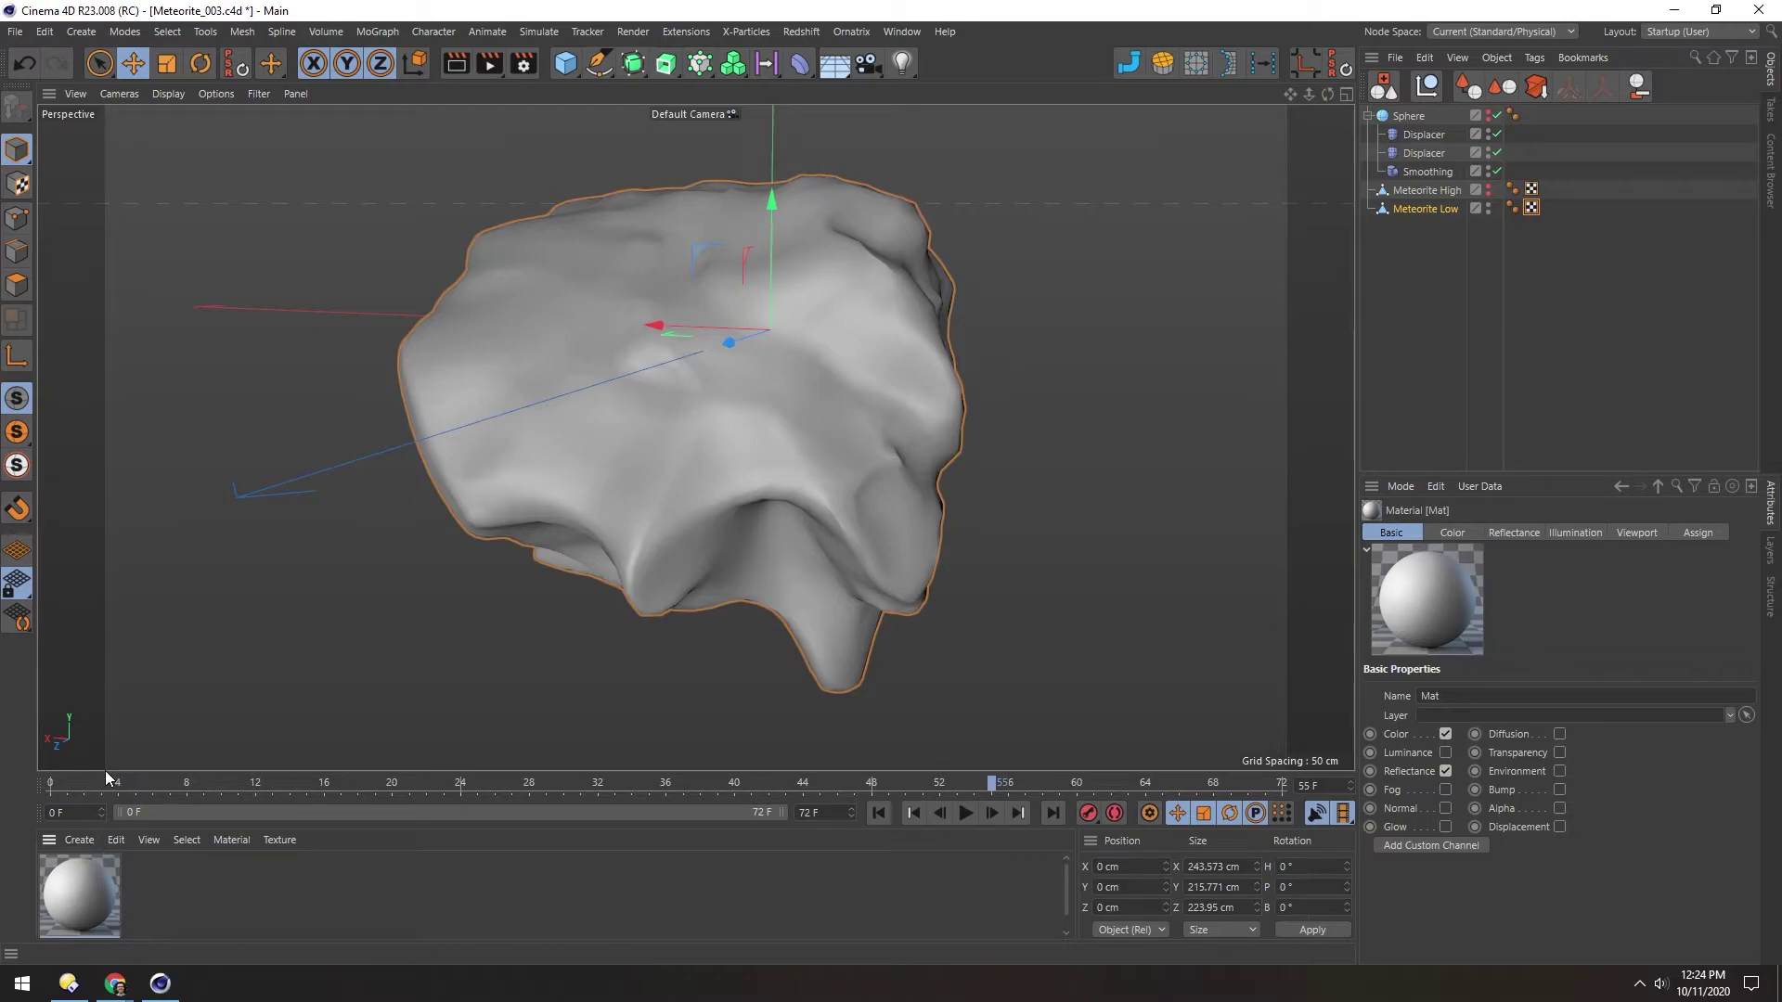
pyautogui.moveTo(105, 770); pyautogui.dragTo(106, 746)
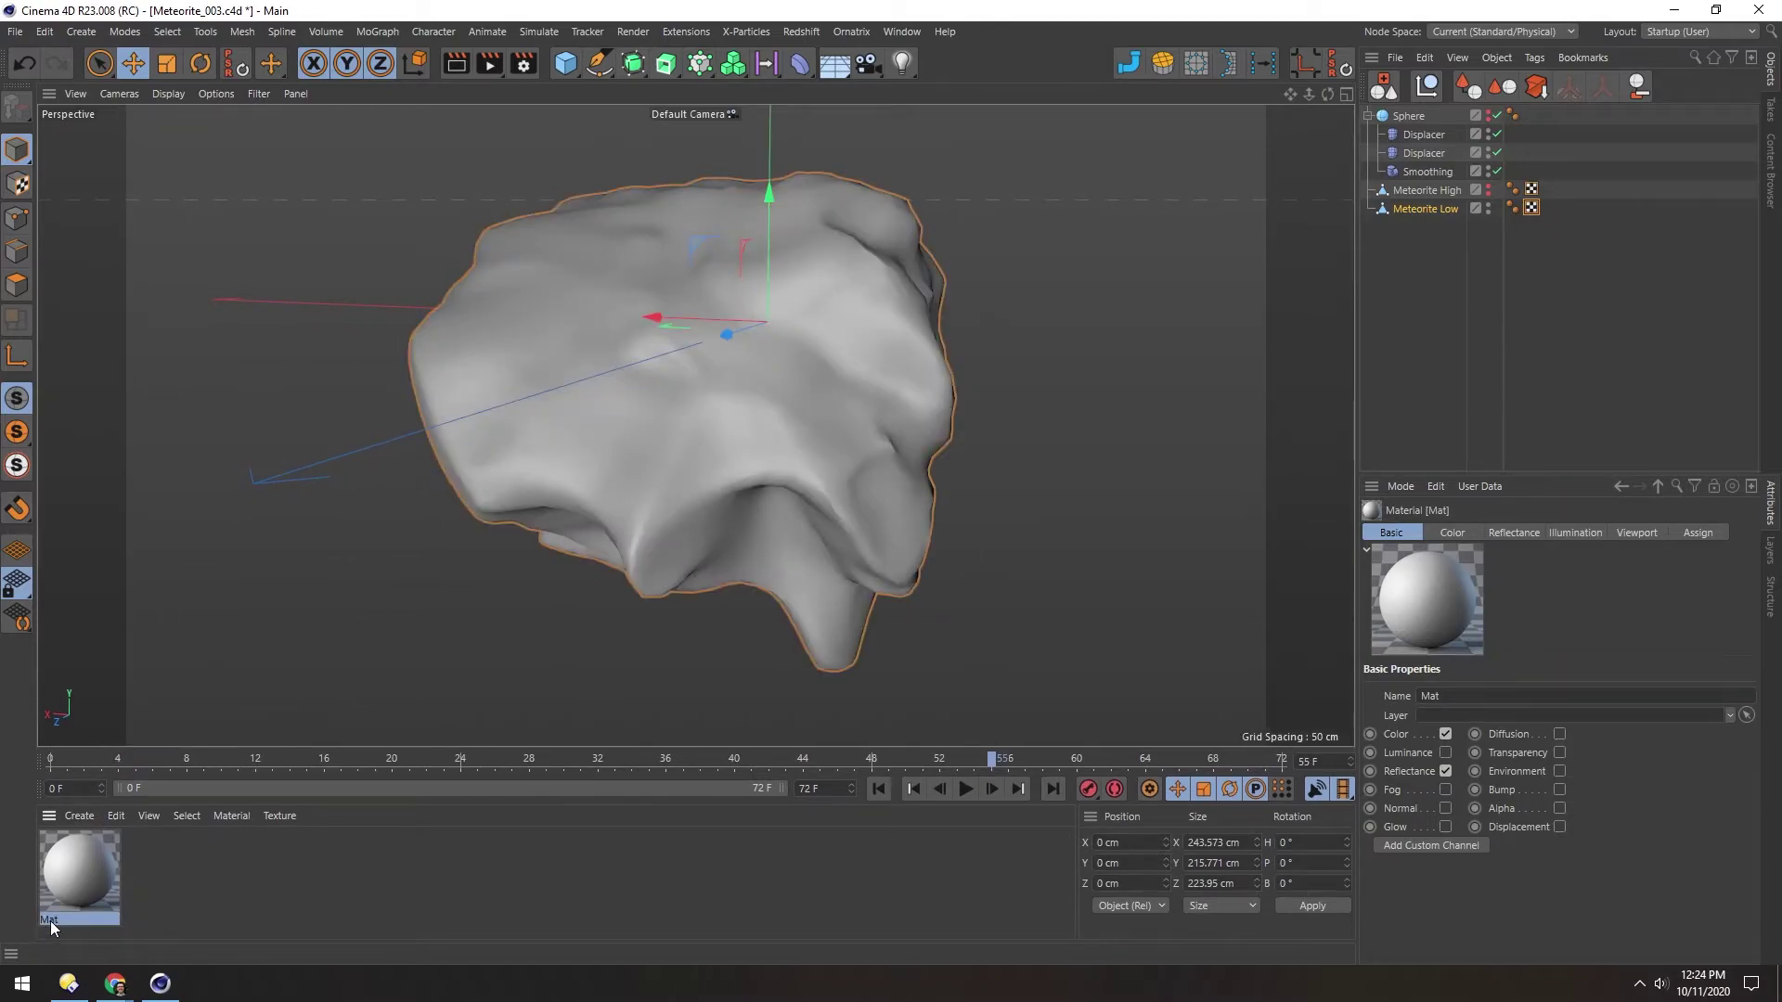
pyautogui.doubleClick(51, 921)
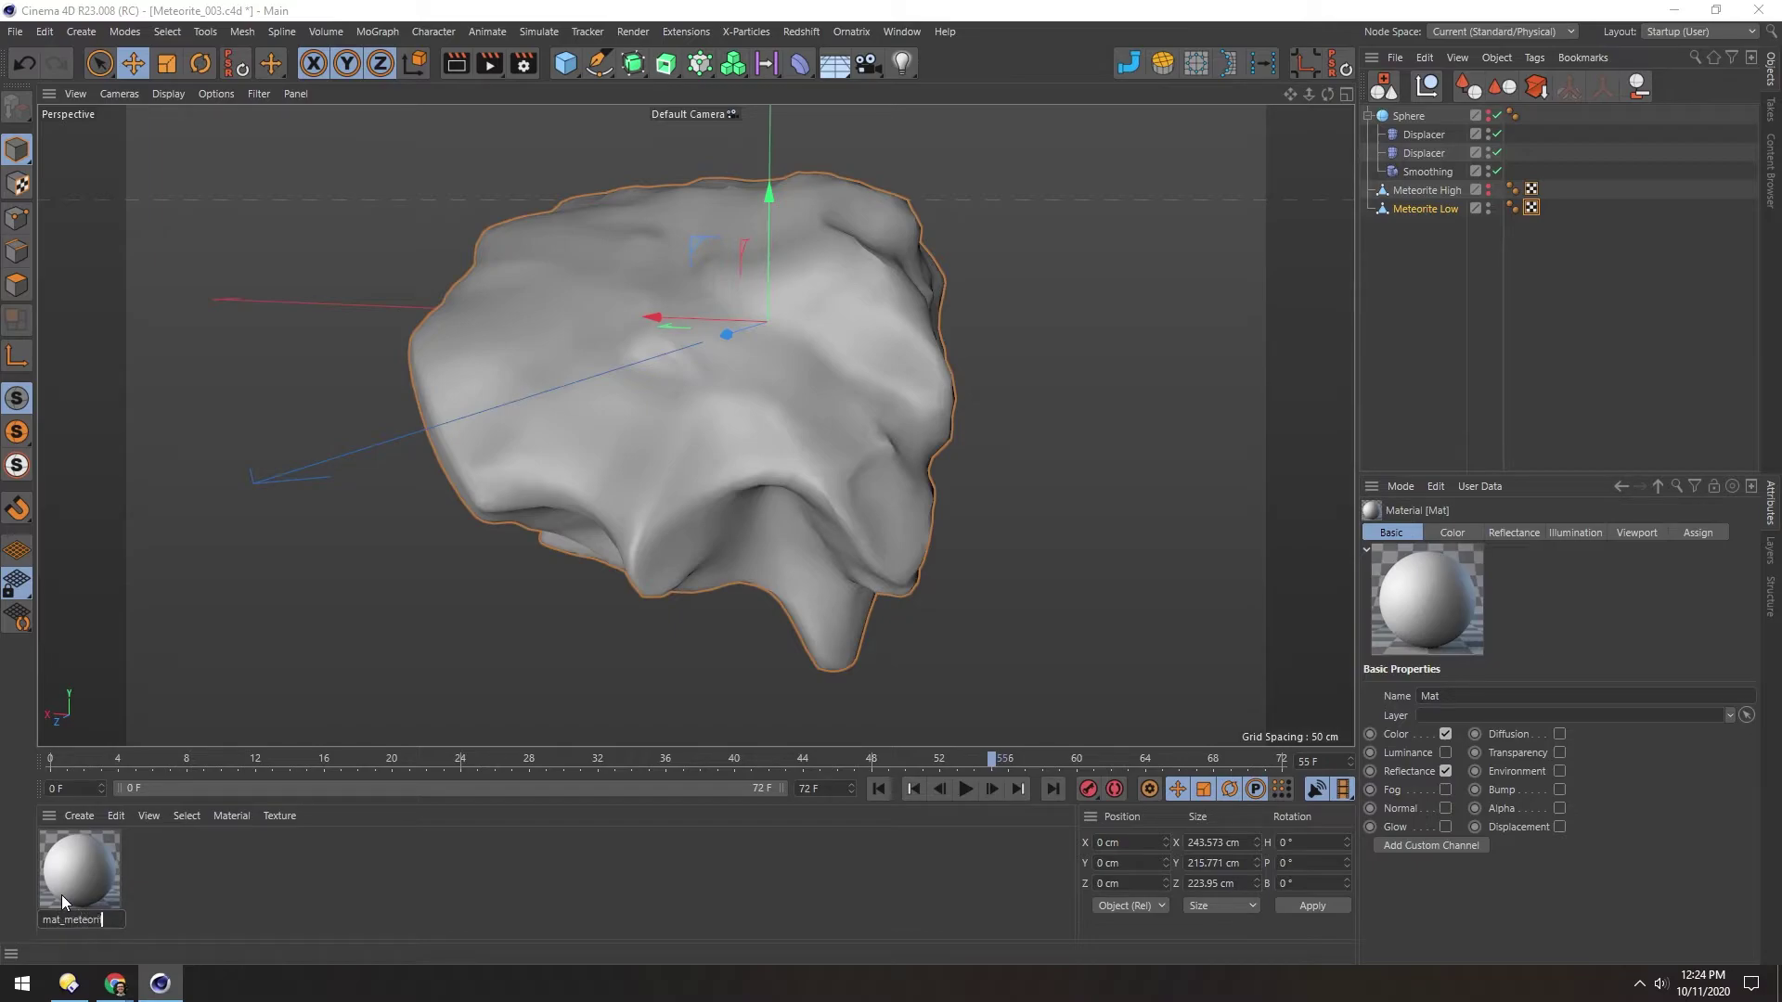
pyautogui.press('Return')
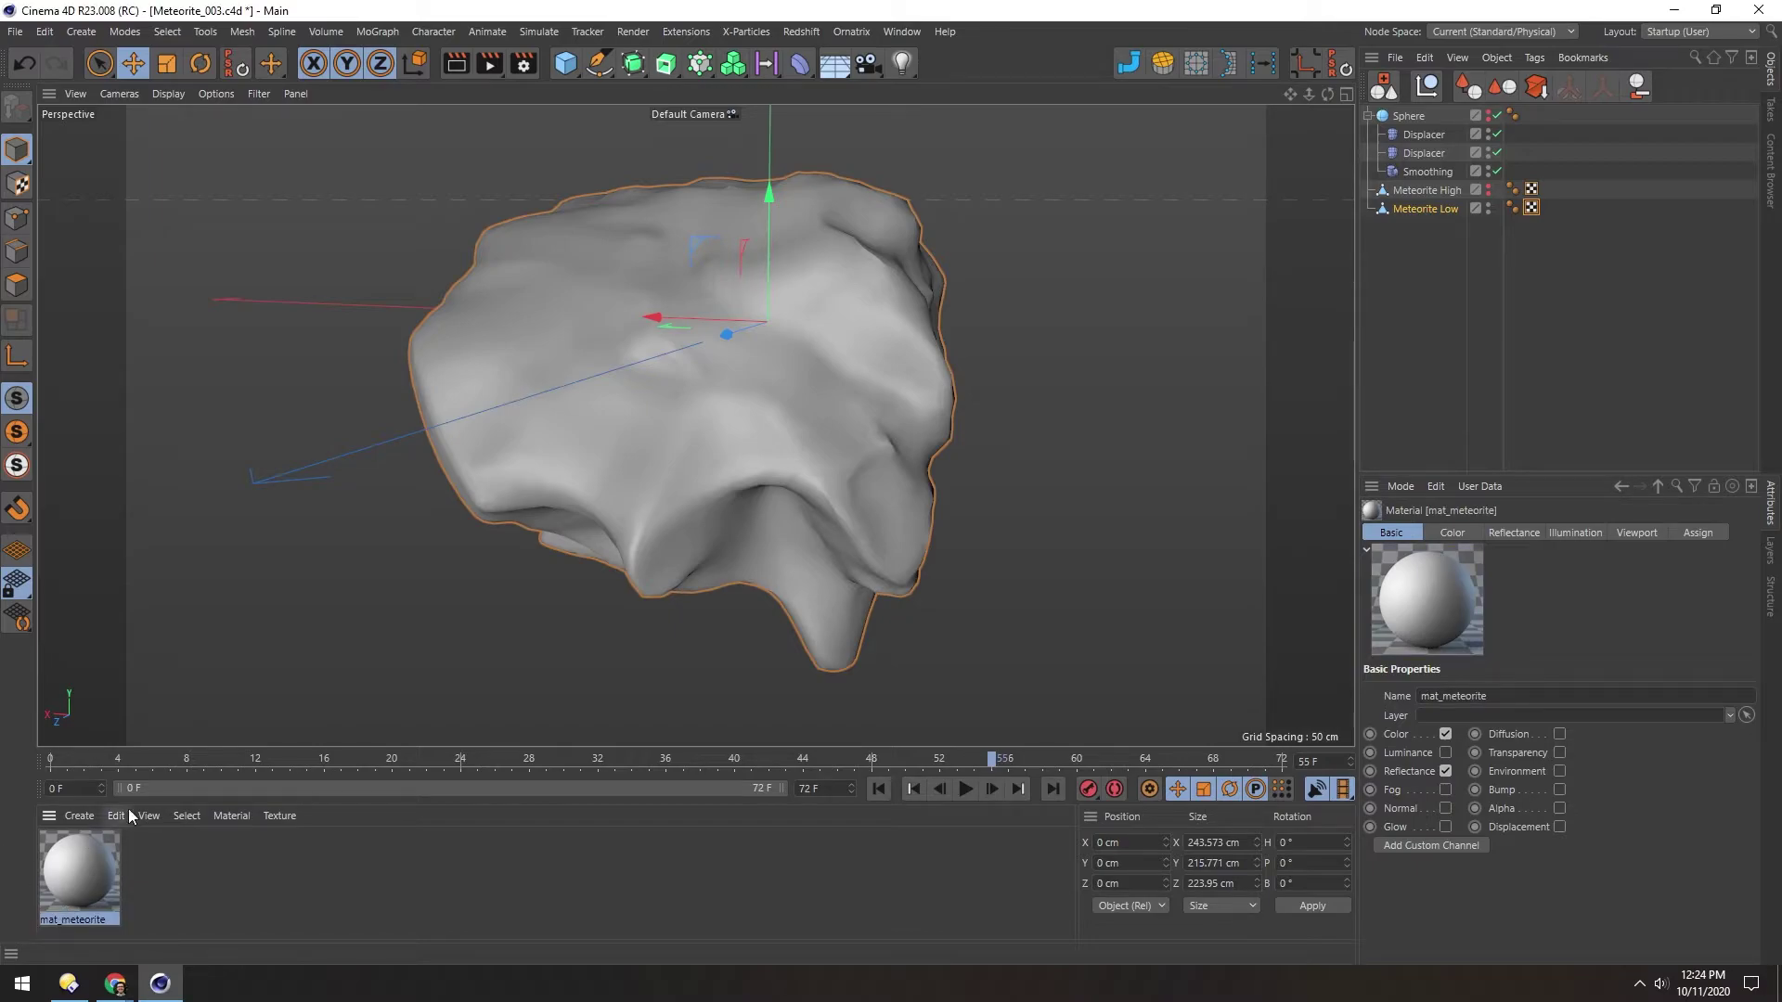
pyautogui.moveTo(84, 880); pyautogui.dragTo(535, 430)
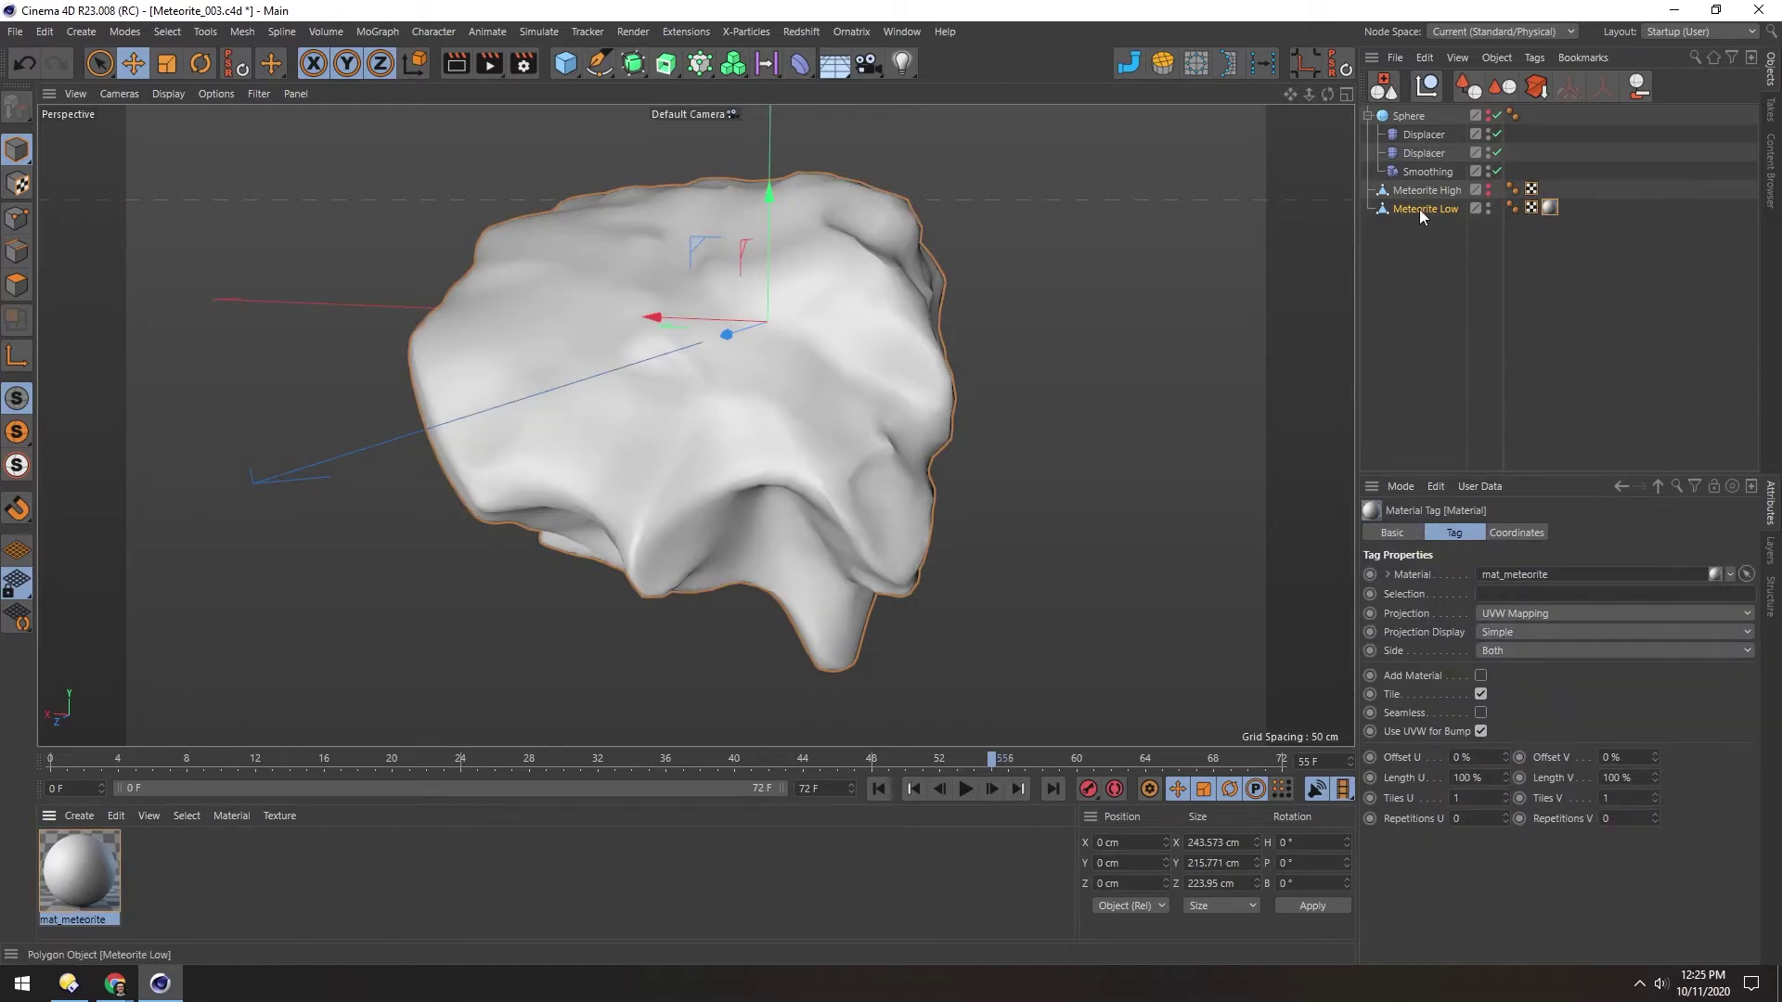
# - Add a Bake Material tag to Meteorite Low and enlarge the area showing its settings
pyautogui.click(1383, 210)
pyautogui.click(1492, 57)
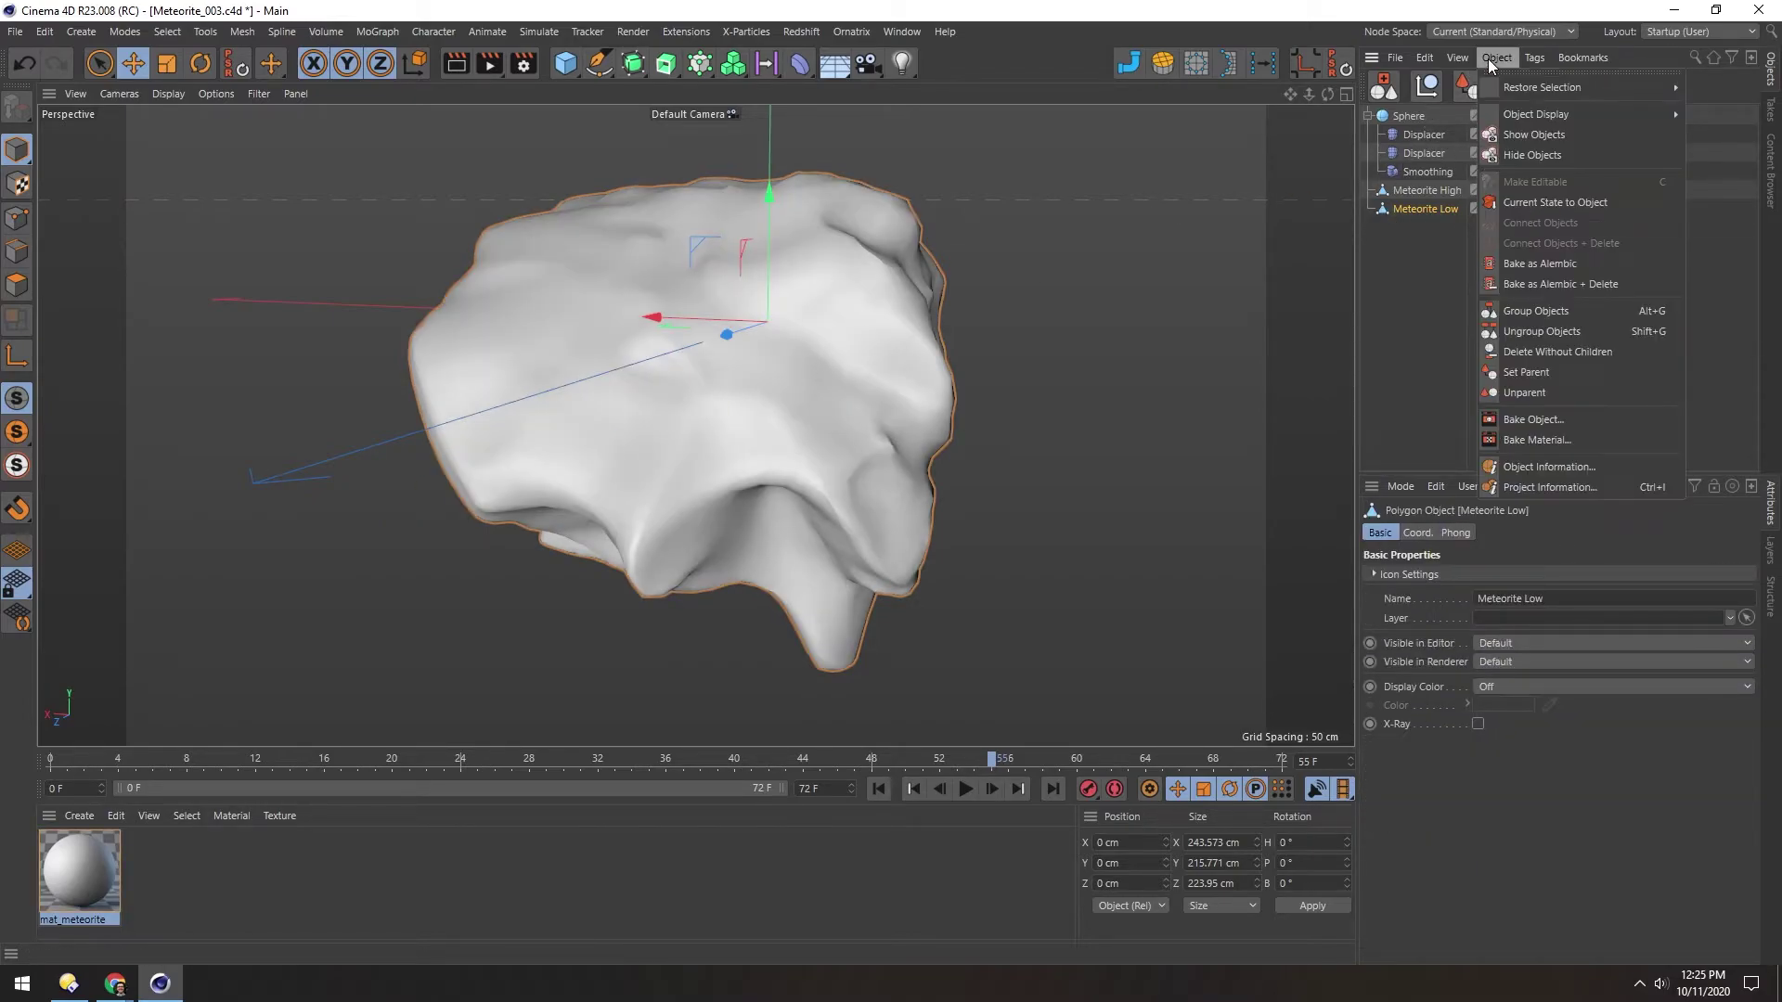
pyautogui.click(1537, 440)
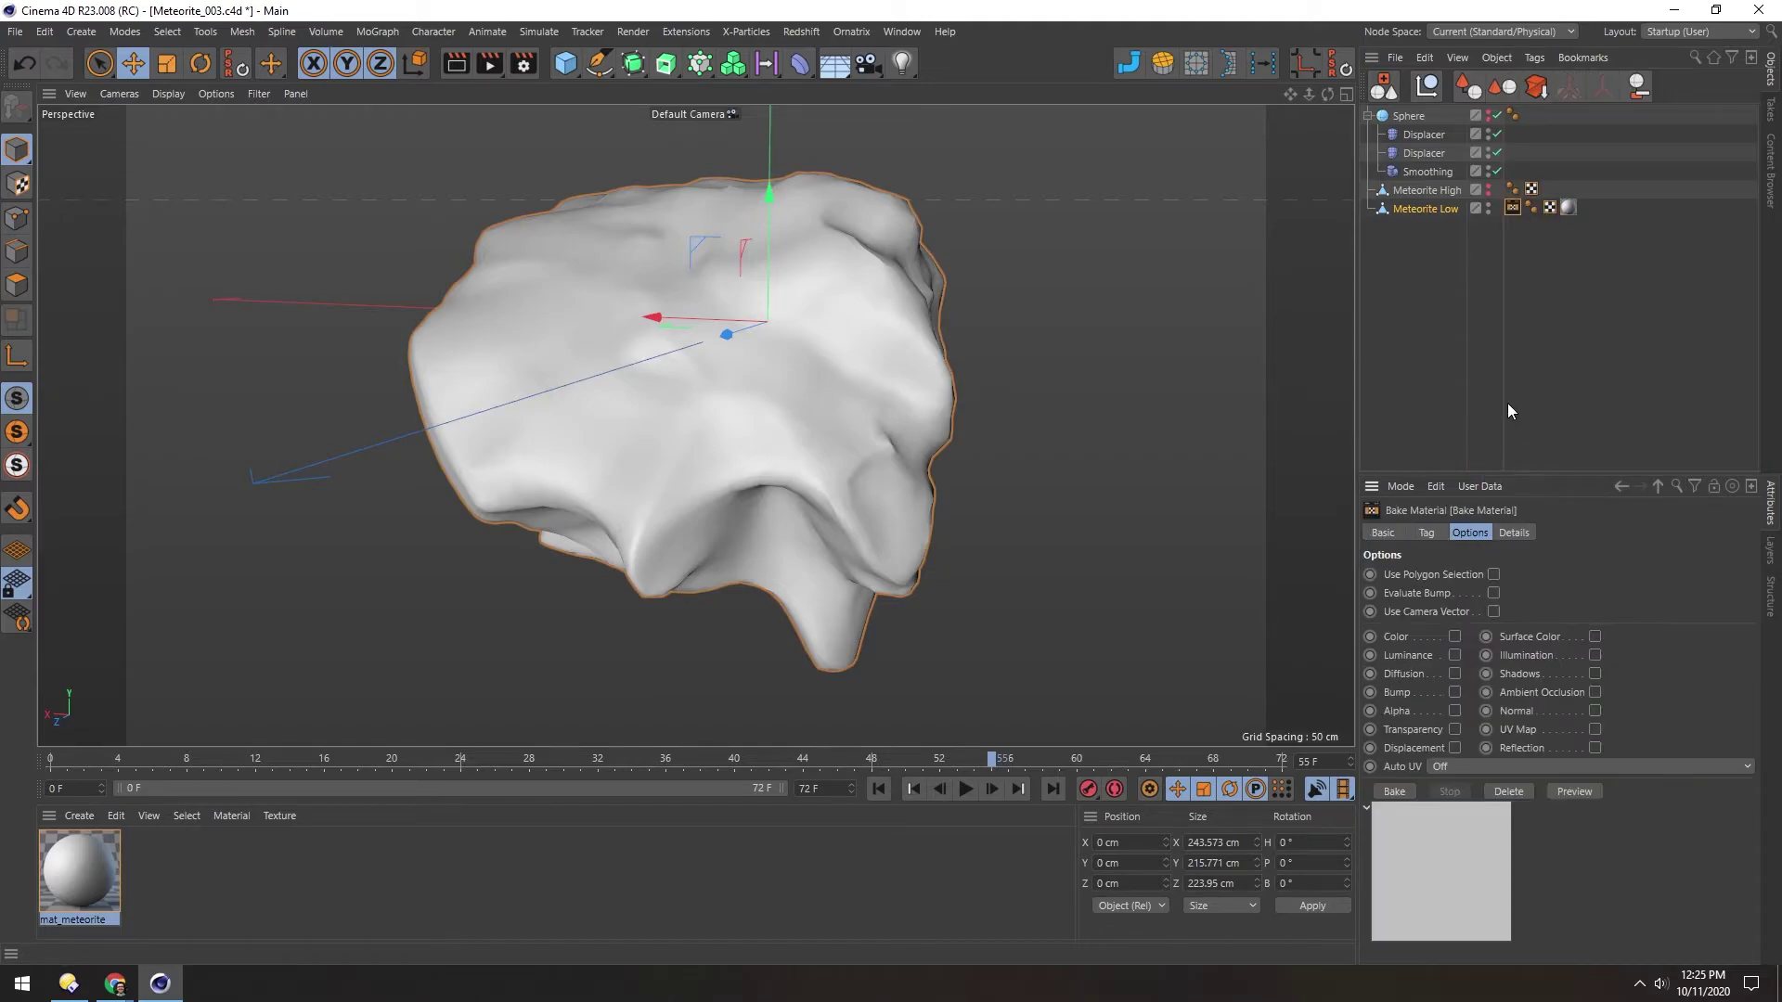
pyautogui.moveTo(1504, 475); pyautogui.dragTo(1489, 280)
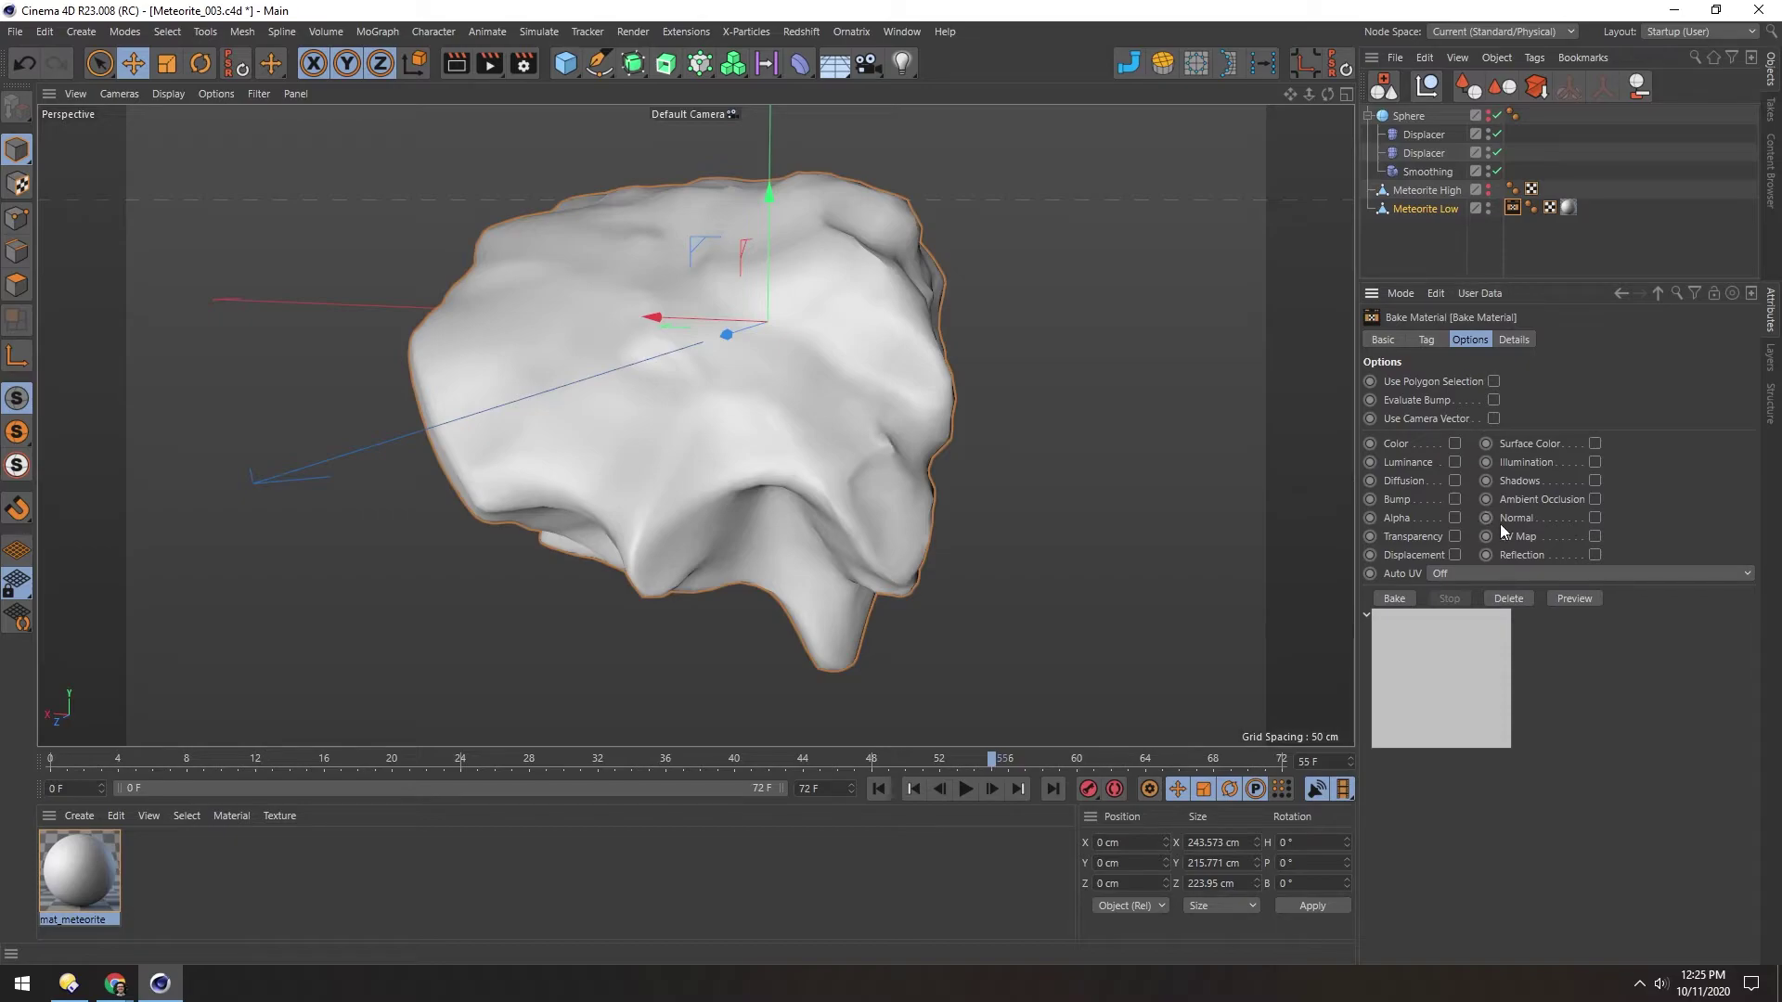
# - Enable Normal baking with Meteorite High as the source and Tangent as the method
pyautogui.click(1594, 518)
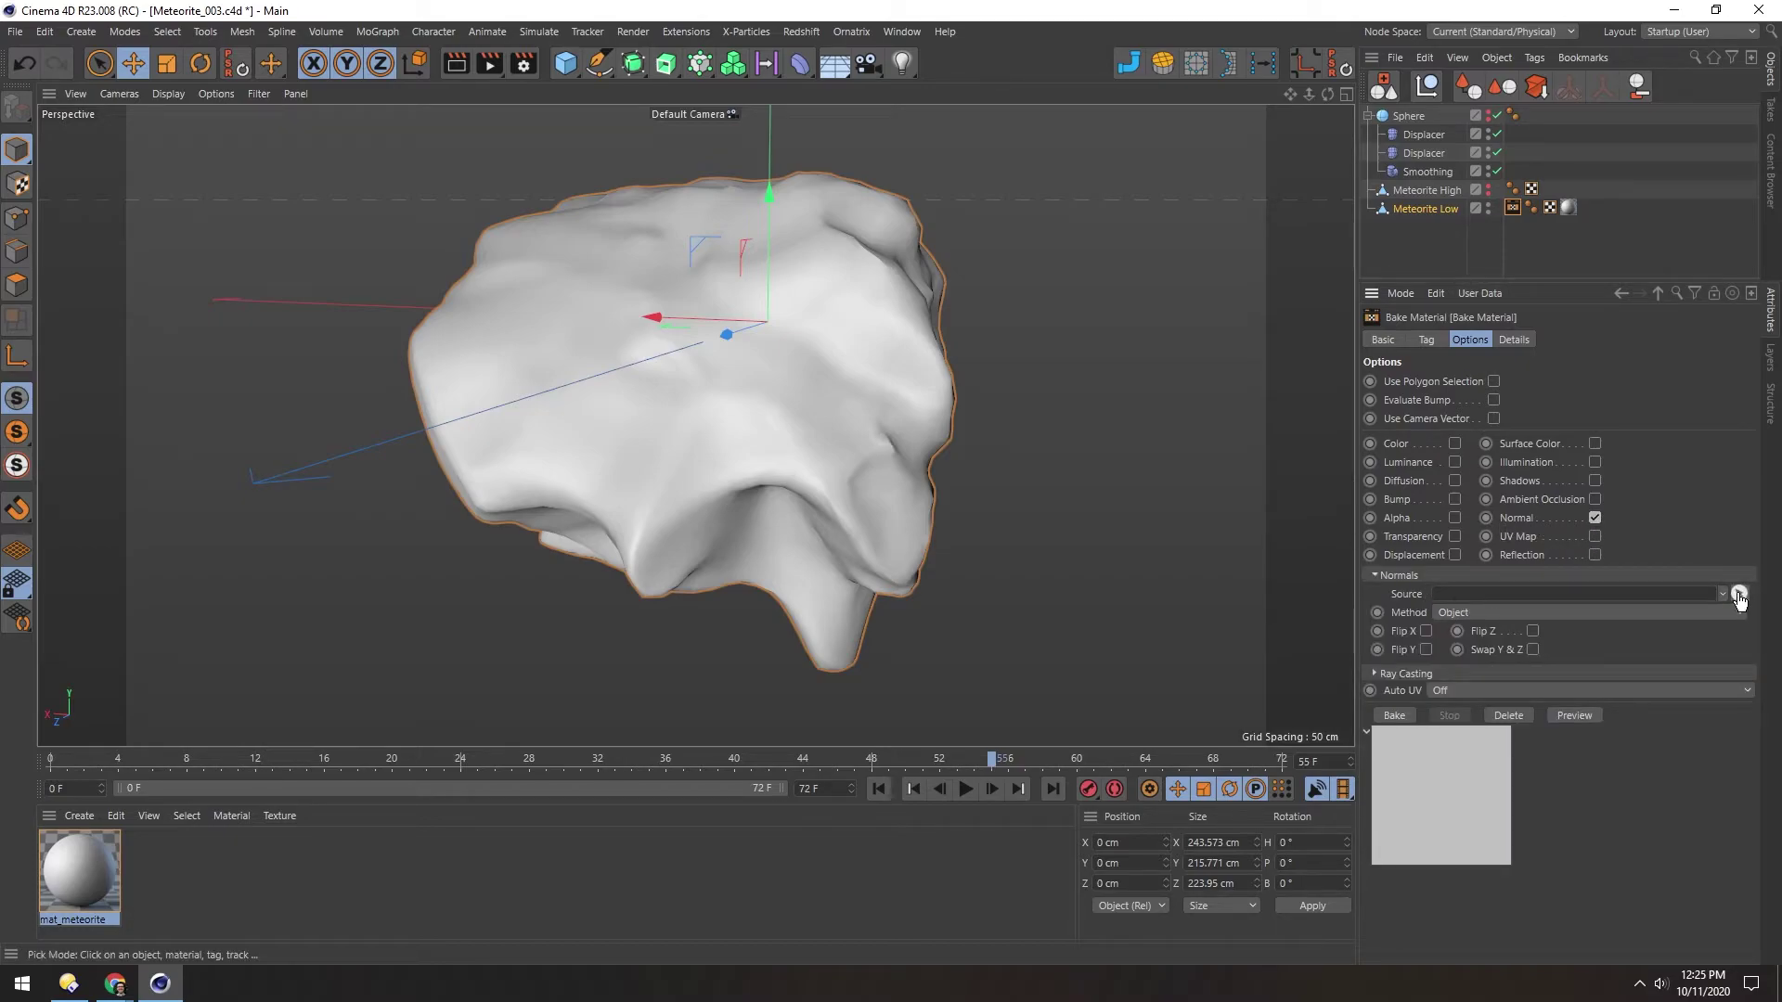
pyautogui.click(1446, 191)
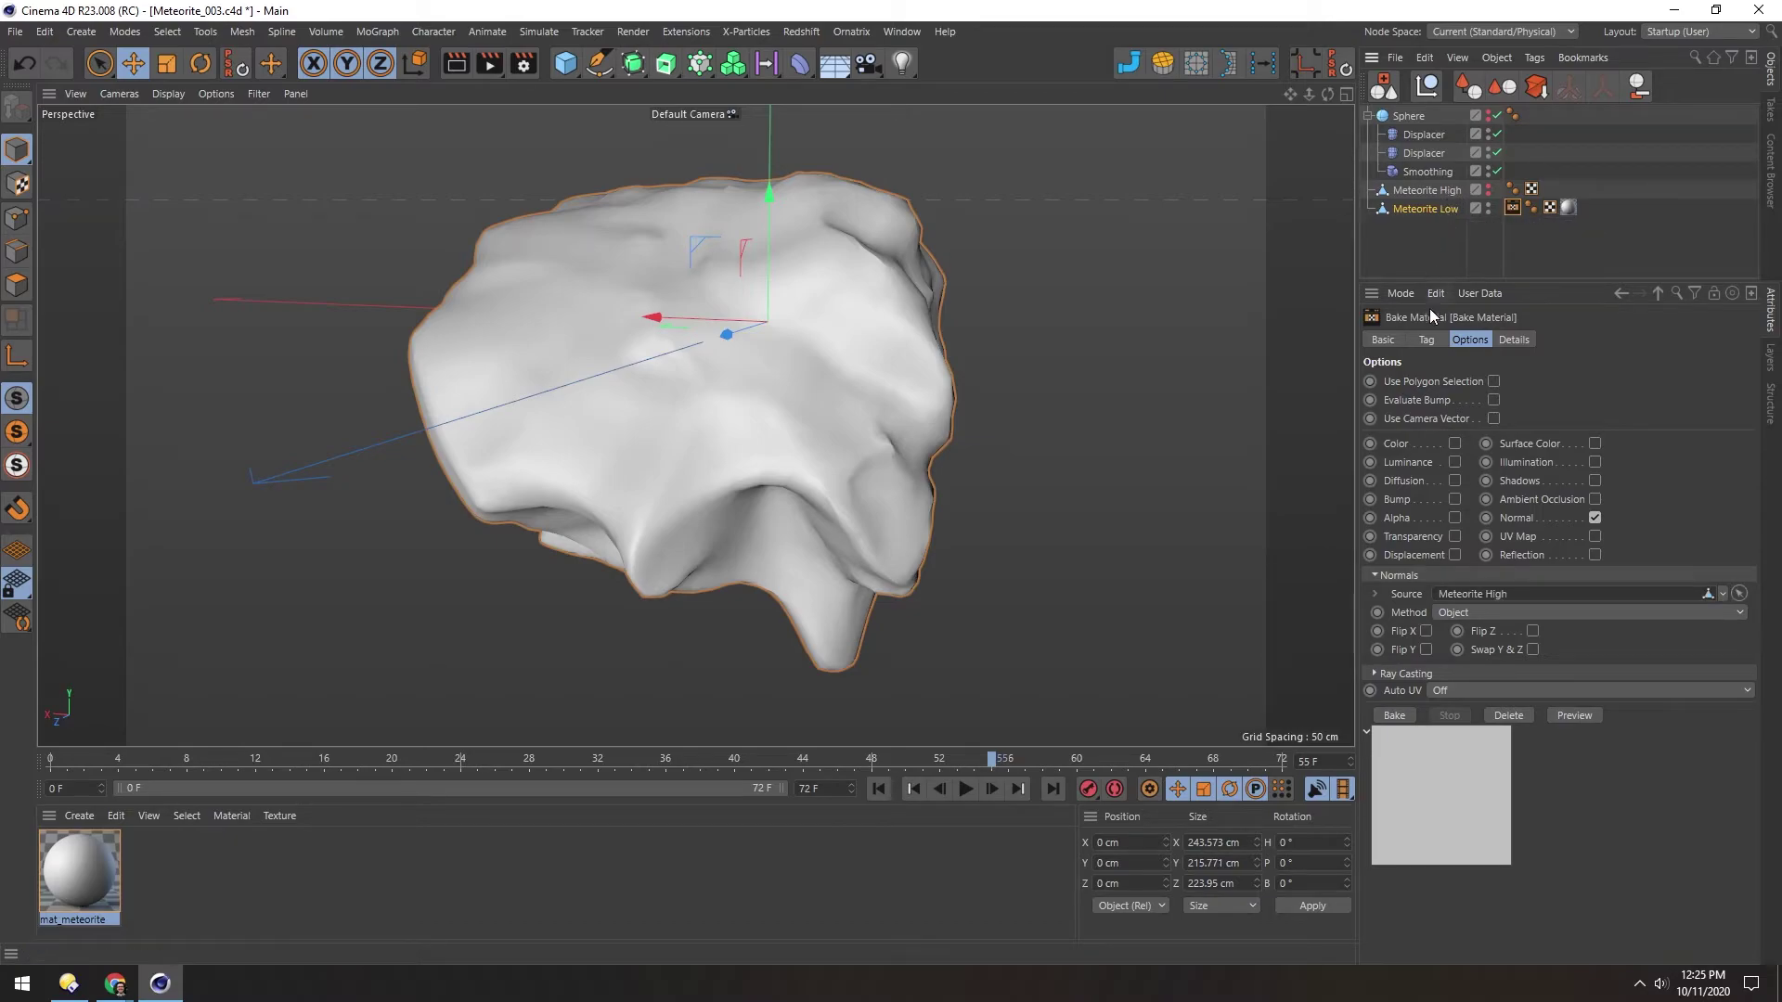
pyautogui.click(1449, 613)
pyautogui.click(1456, 648)
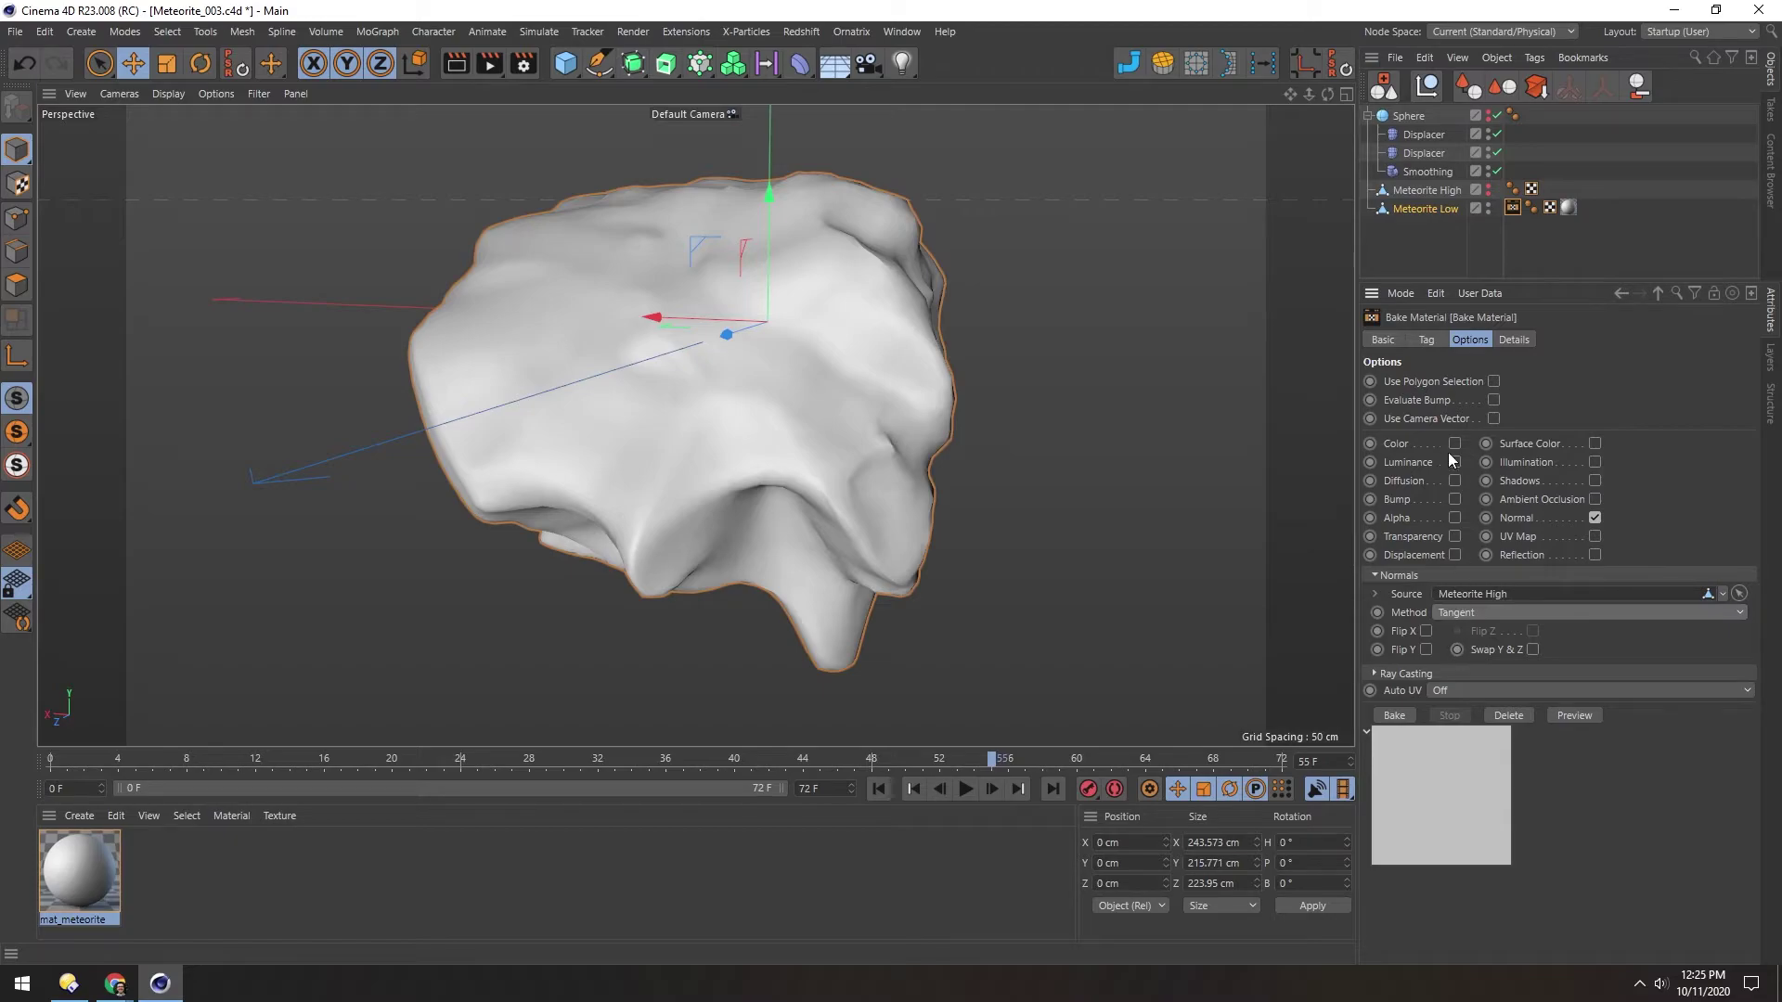
# - Set the bake's output file to Meteorite-Low_001 in the Meteorite project's tex folder
pyautogui.click(1429, 341)
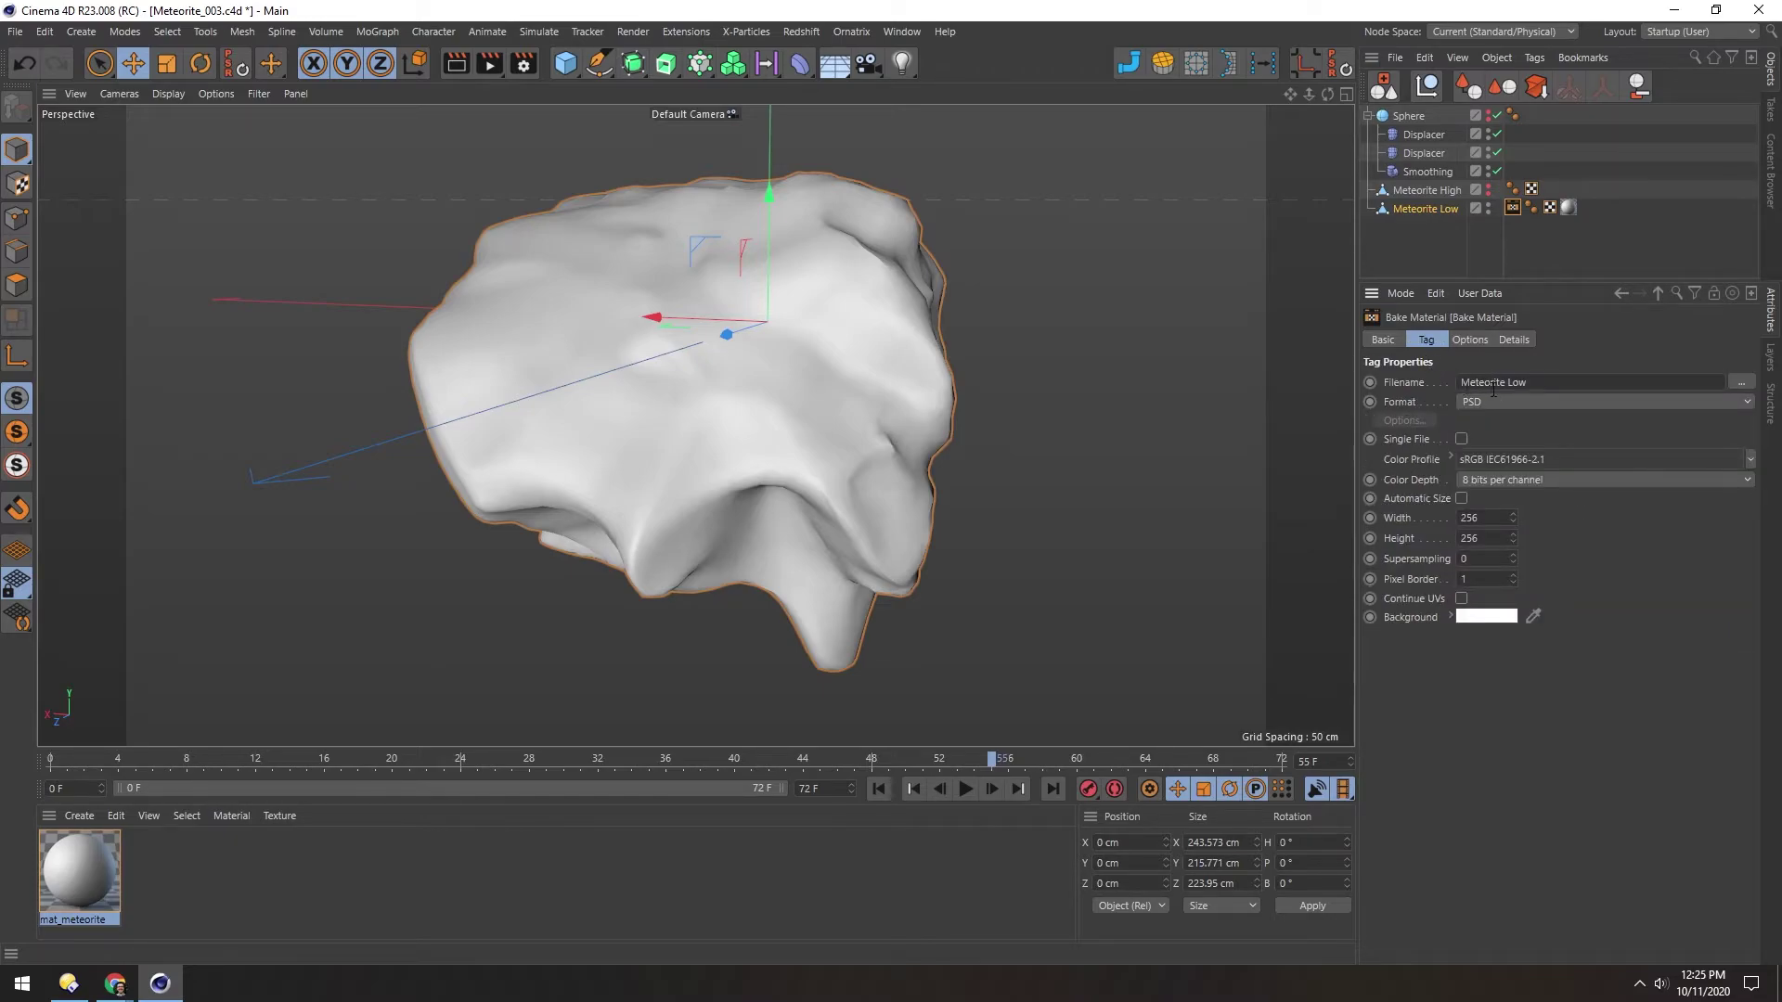
pyautogui.click(1742, 382)
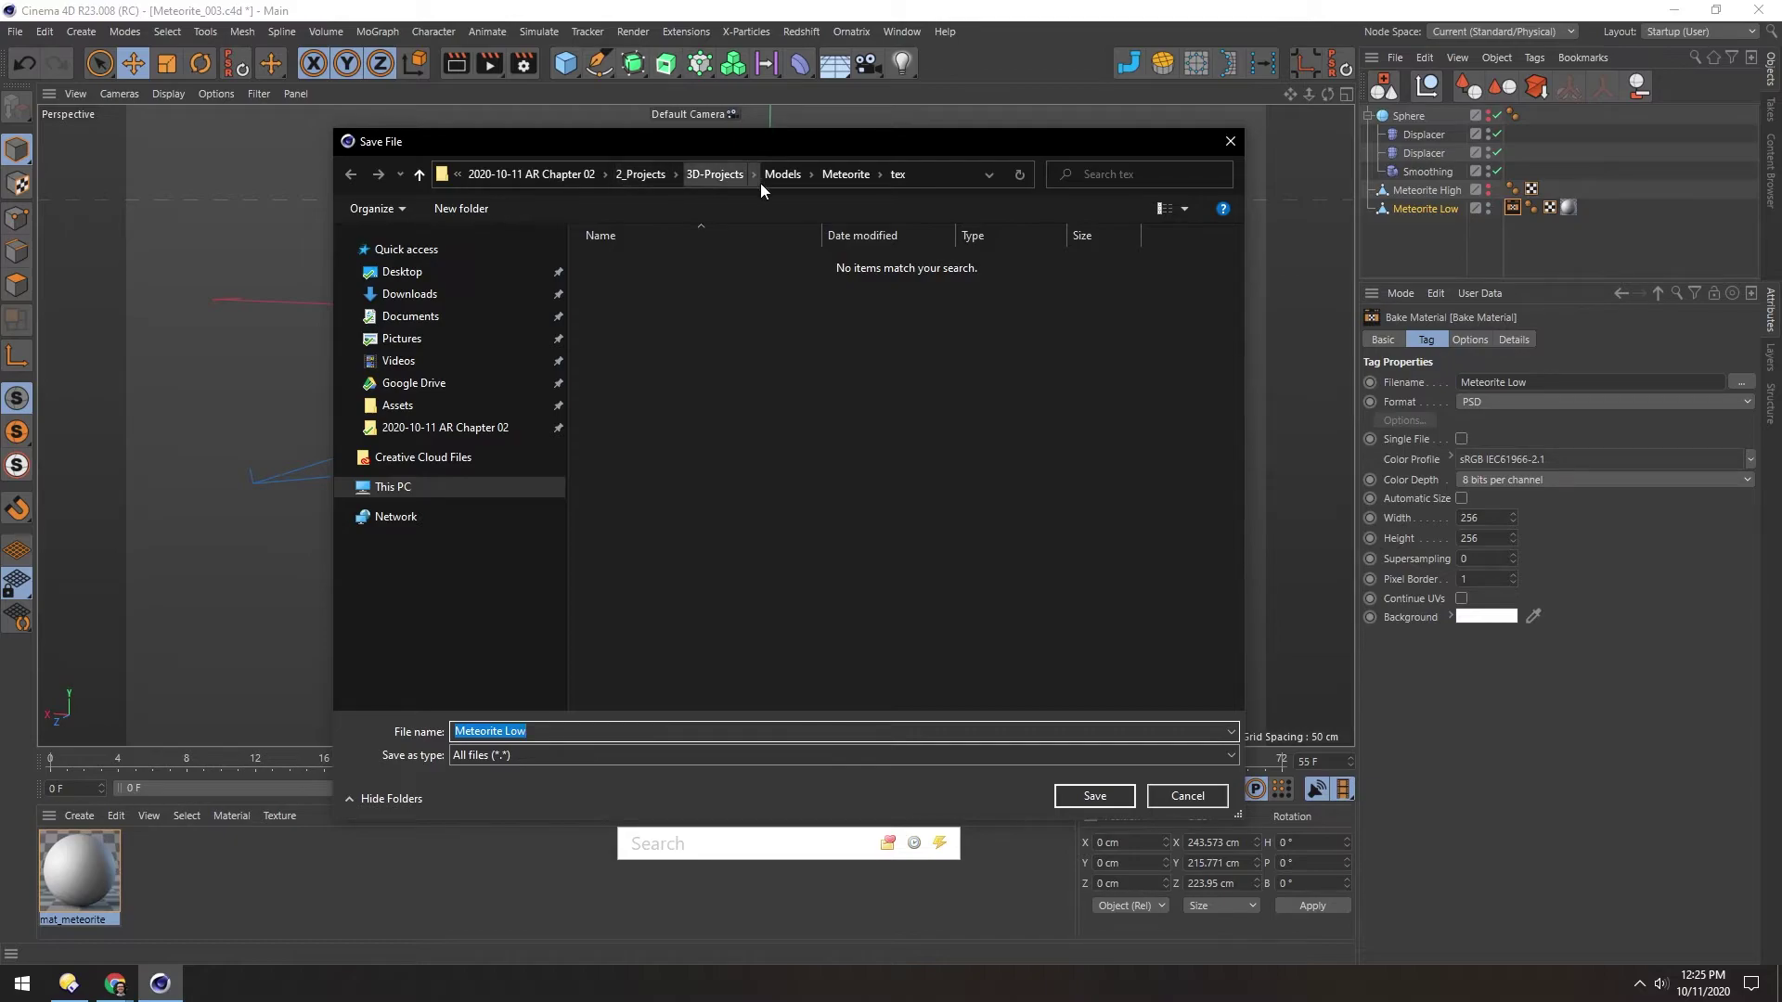
pyautogui.click(476, 732)
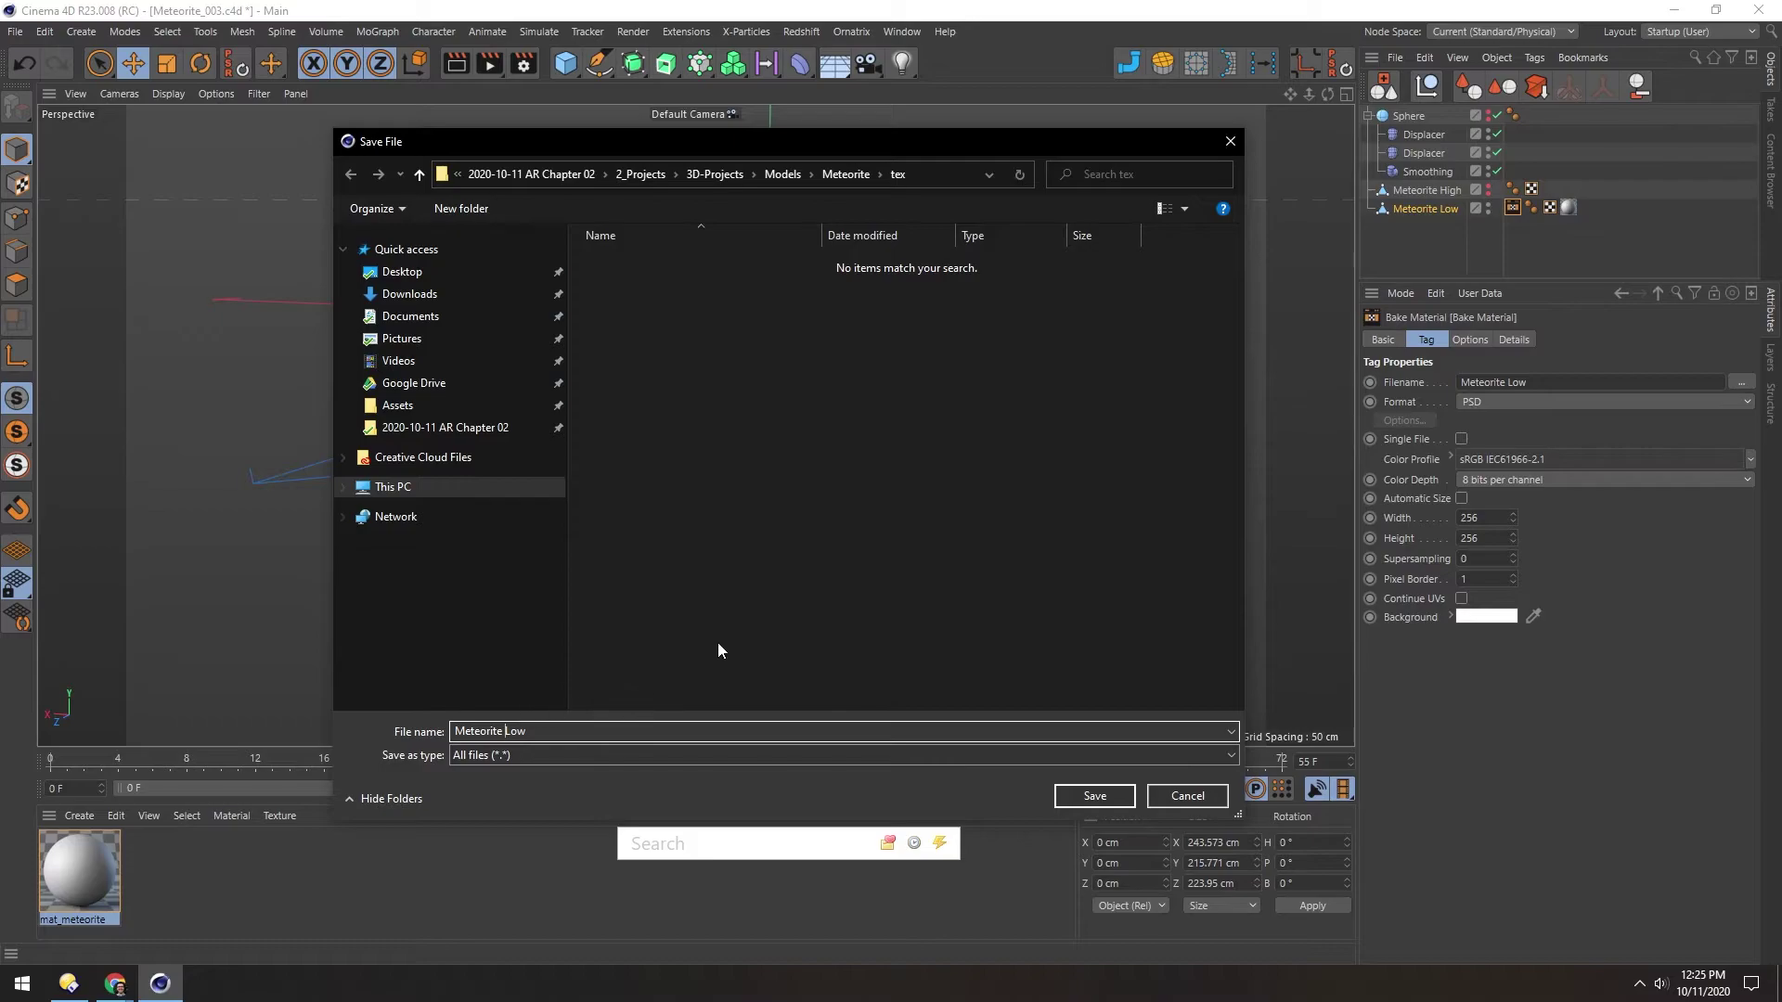
pyautogui.press('BackSpace')
pyautogui.write('-')
pyautogui.click(707, 733)
pyautogui.write('_001')
pyautogui.click(1095, 796)
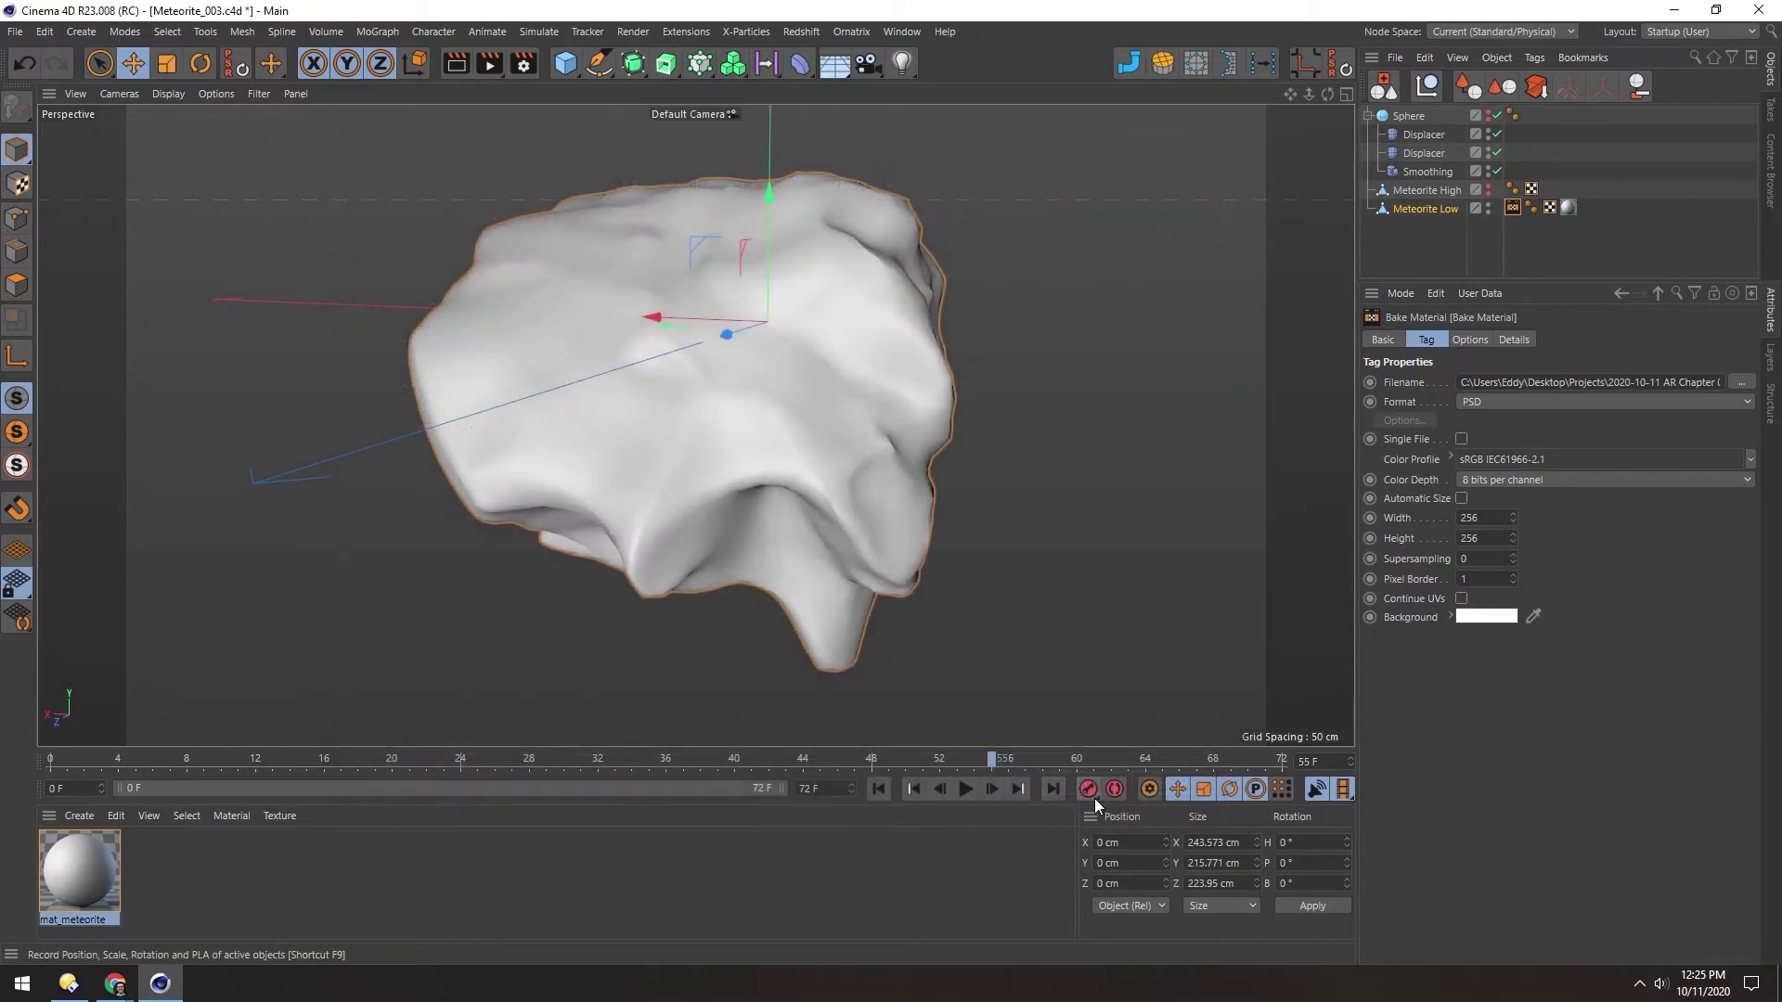
# - Set the baked texture's format to PNG and its size to 1024 by 1024
pyautogui.click(1473, 401)
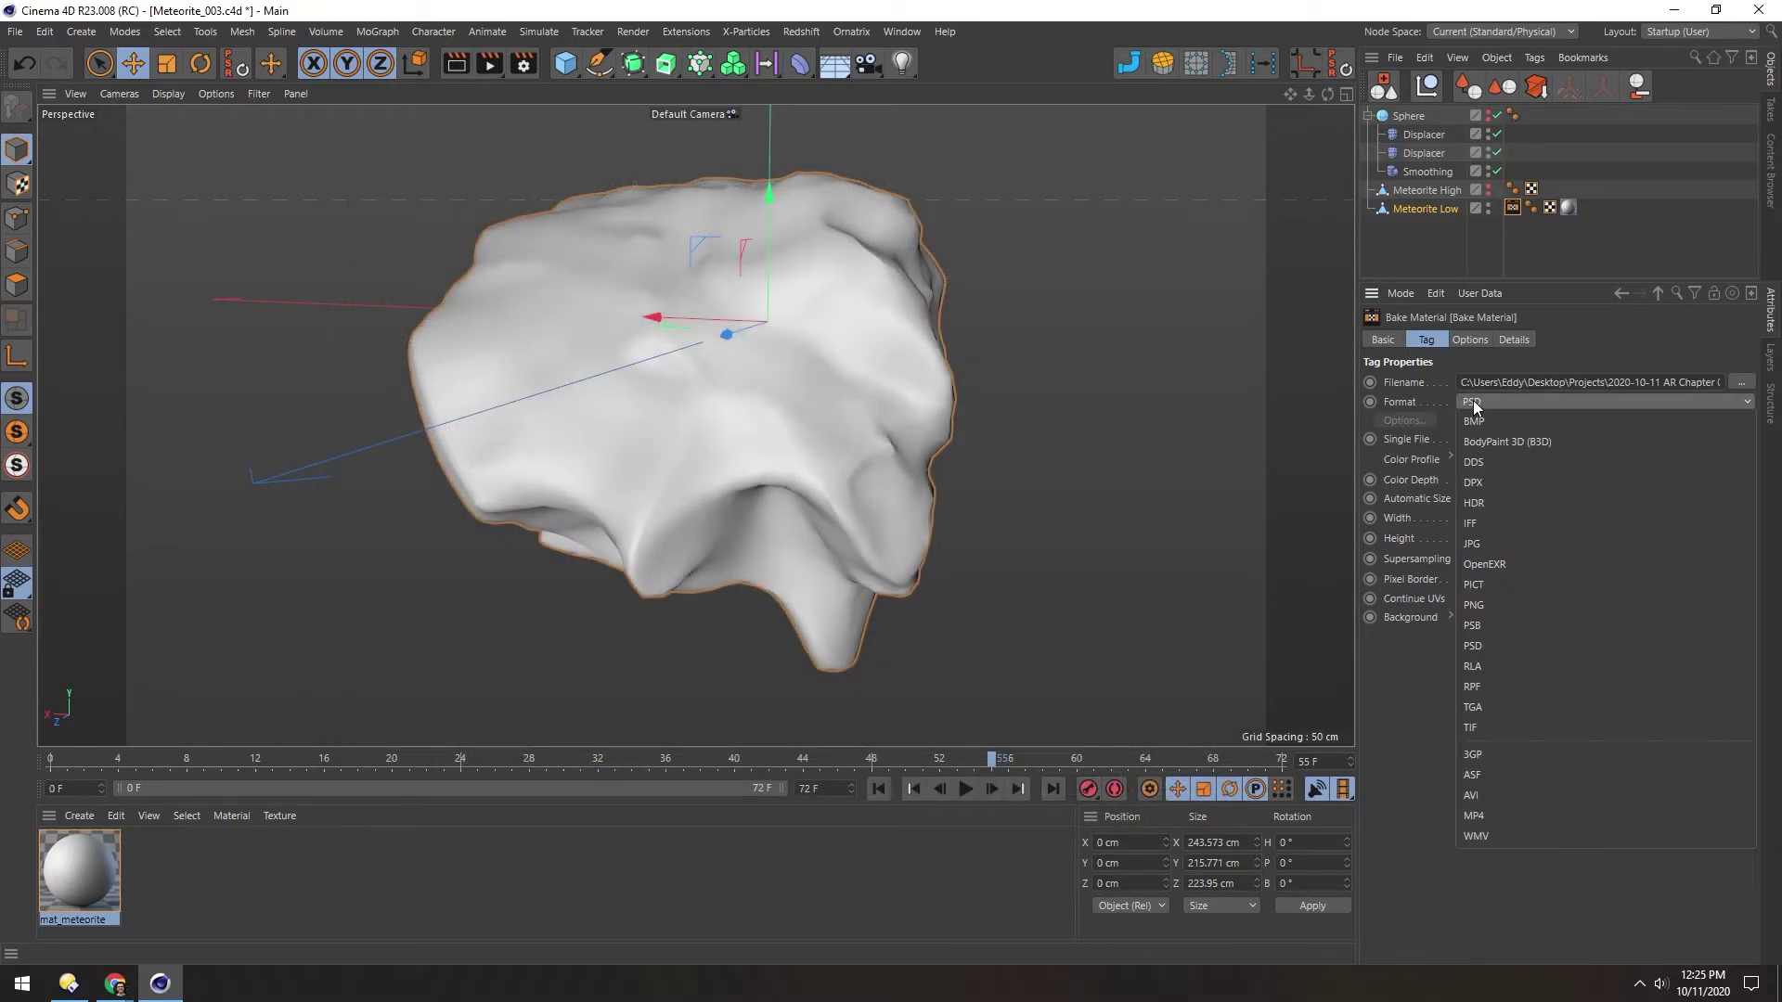
pyautogui.click(1485, 603)
pyautogui.click(1471, 518)
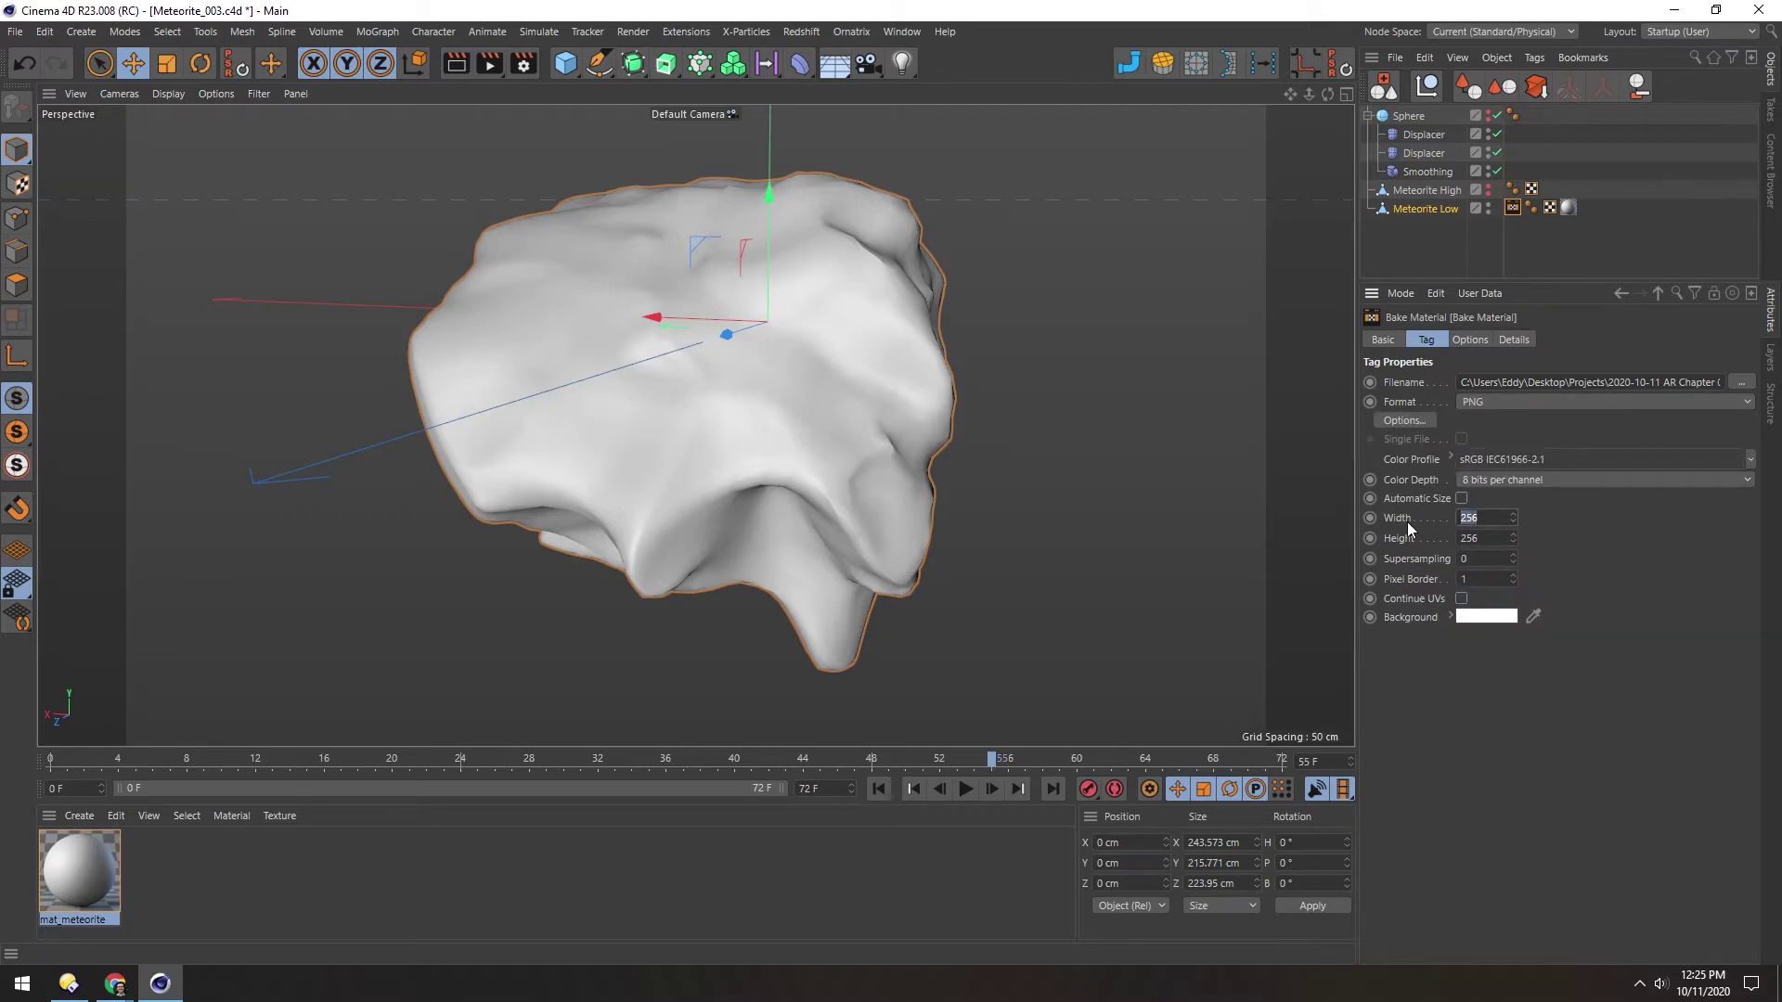
pyautogui.write('1024')
pyautogui.press('Tab')
pyautogui.write('1024')
pyautogui.press('Tab')
# - Preview the normal bake from Meteorite High and bake the normal map to file
pyautogui.click(1461, 339)
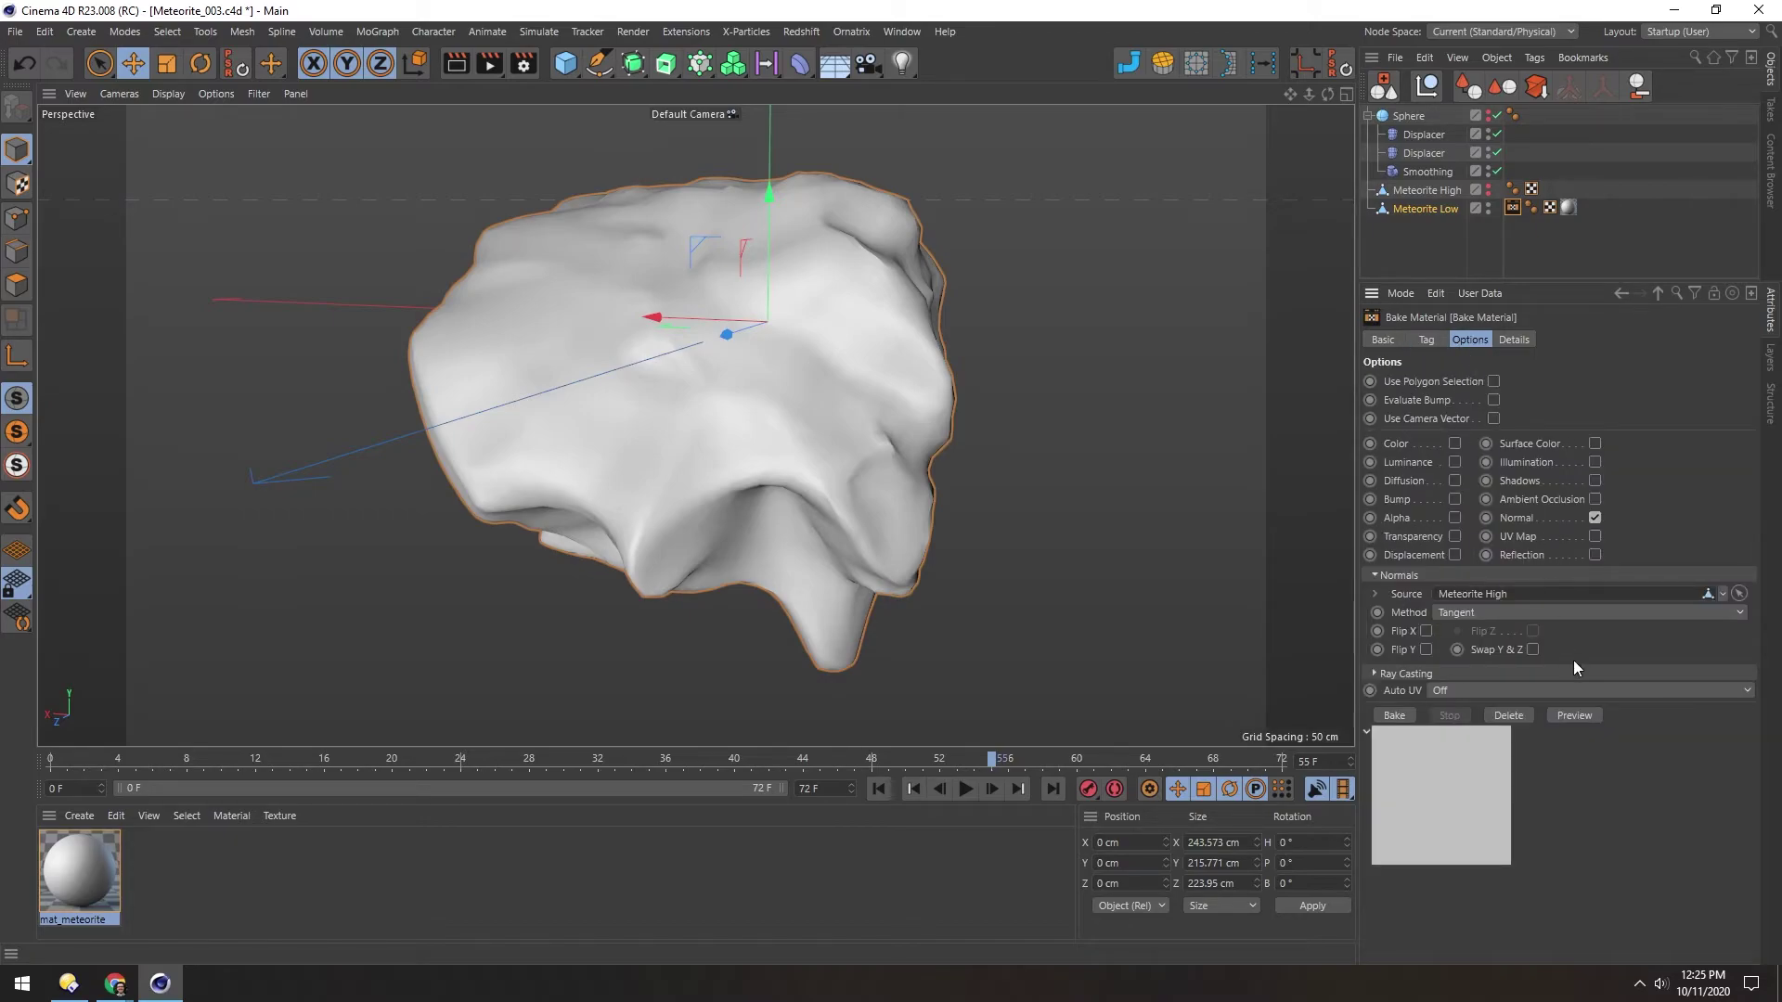
pyautogui.click(1556, 715)
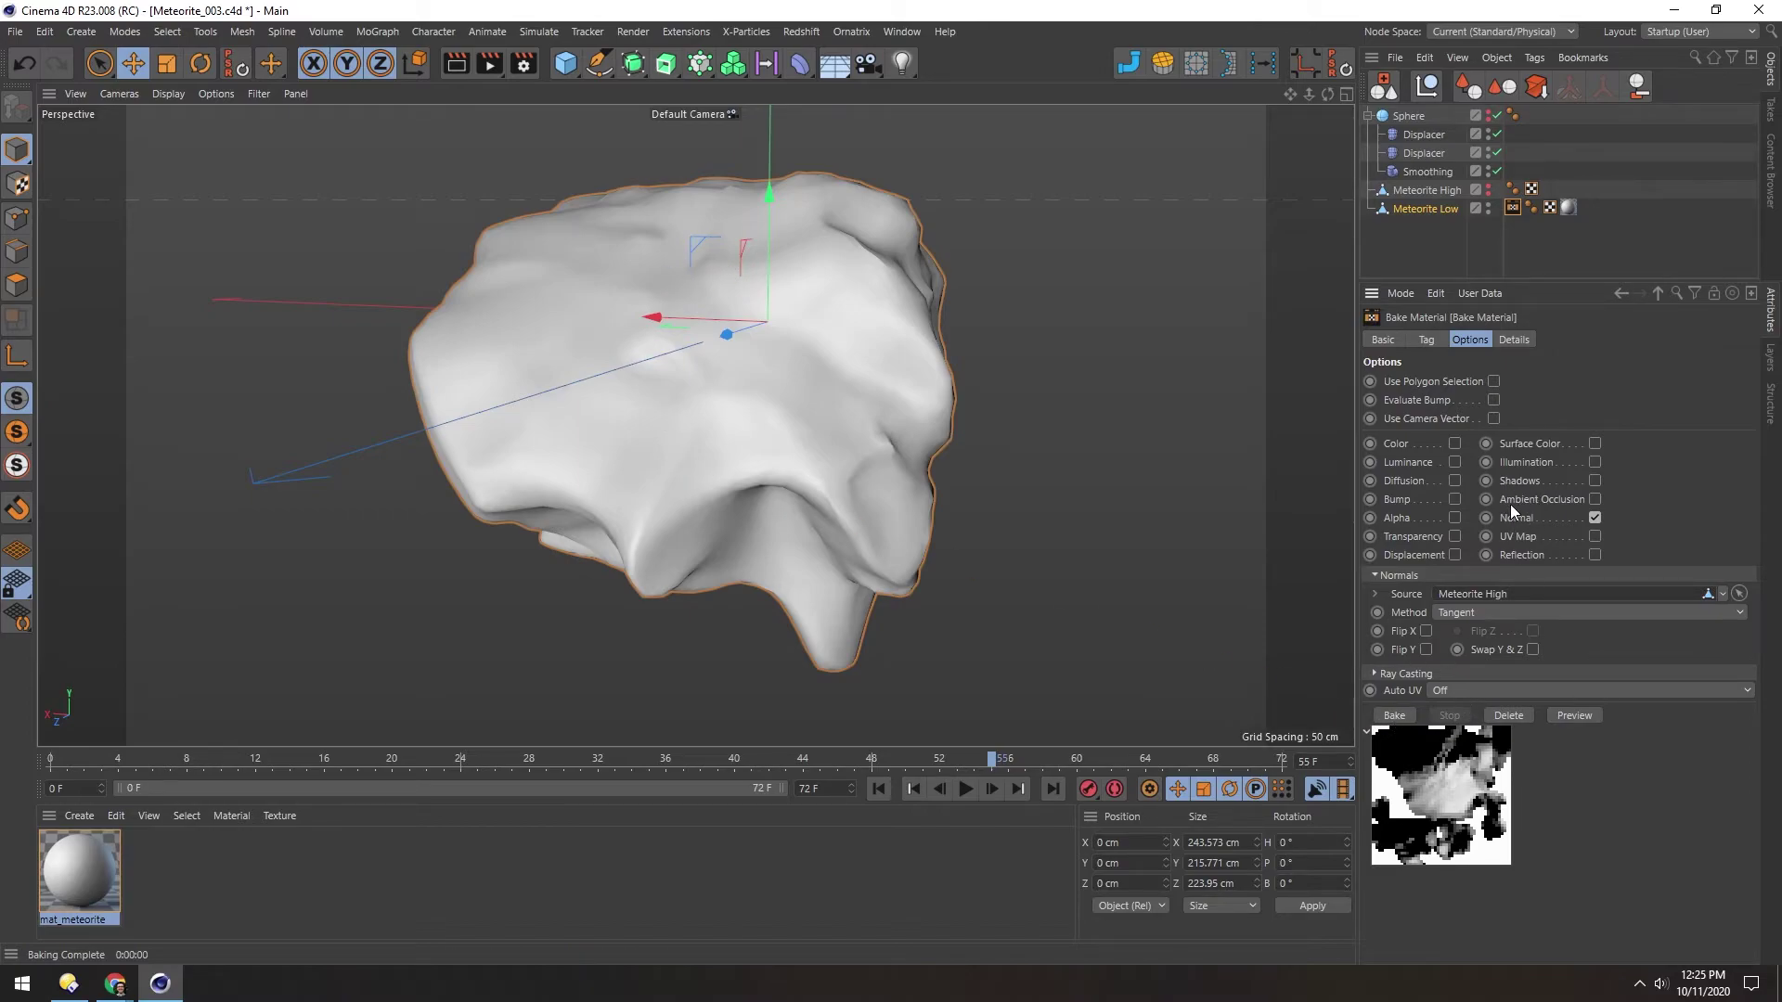
pyautogui.click(1392, 714)
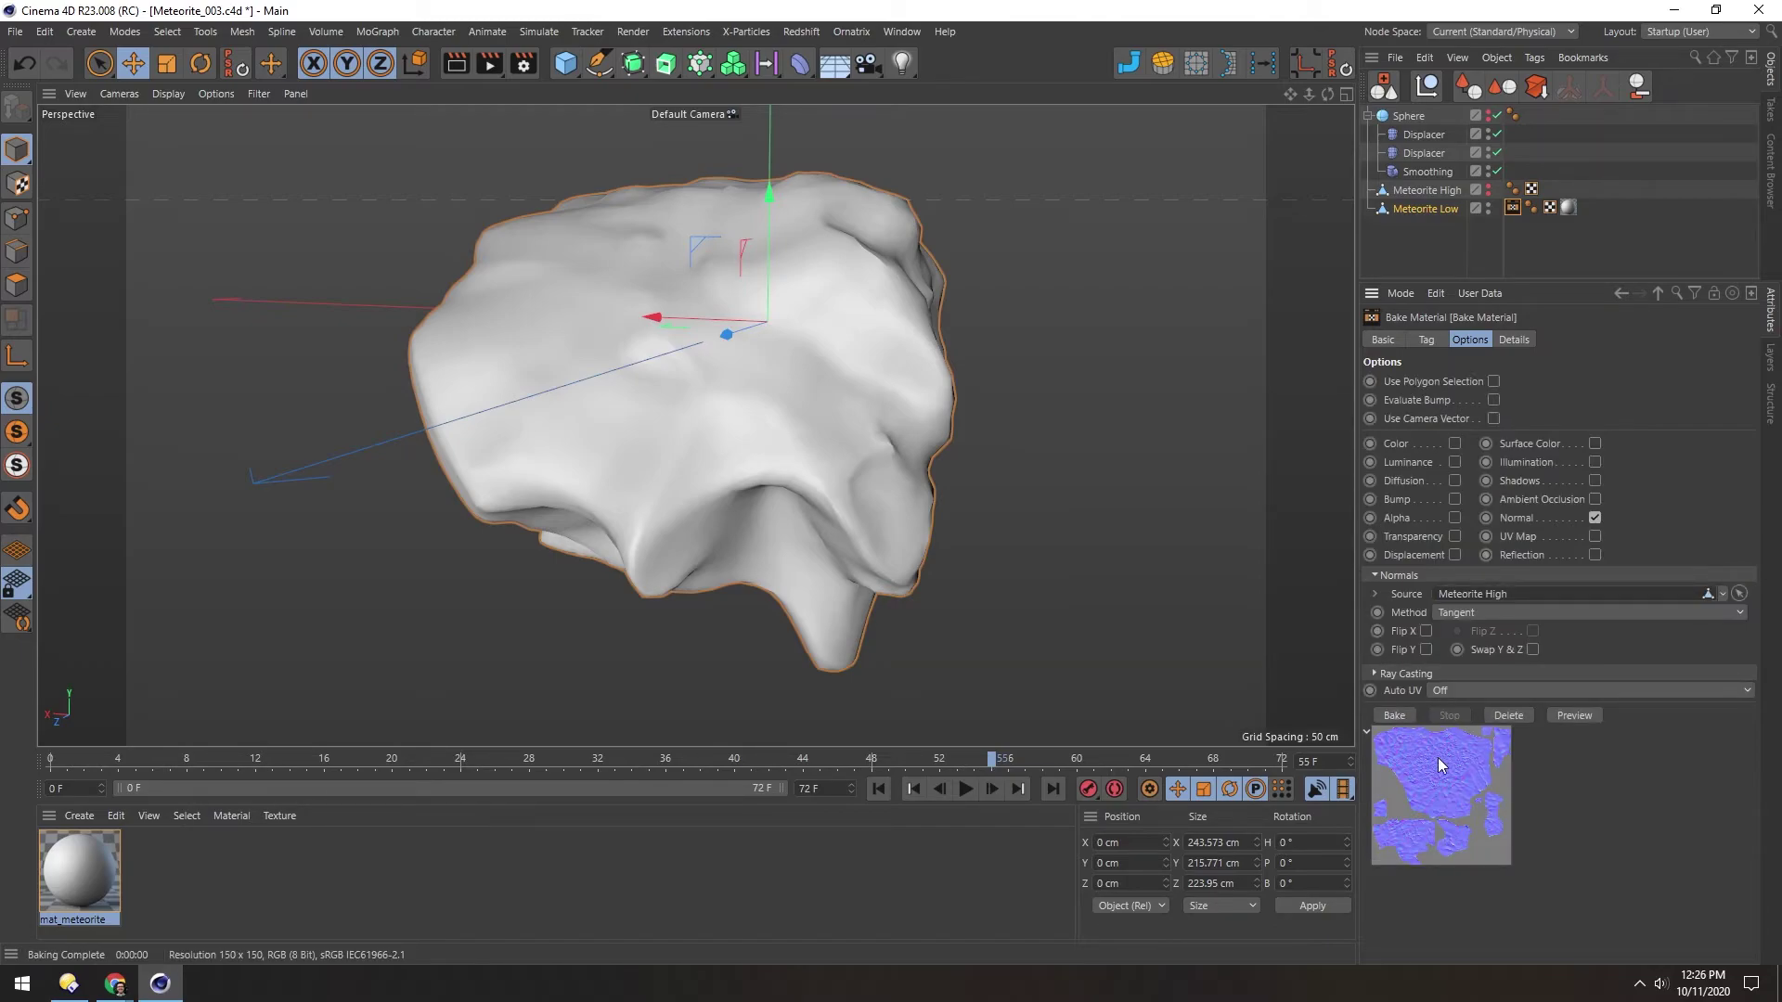
# - Open mat_meteorite for editing and view the baked Meteorite-Low_001Normal.png from the tex folder in the file manager
pyautogui.doubleClick(67, 881)
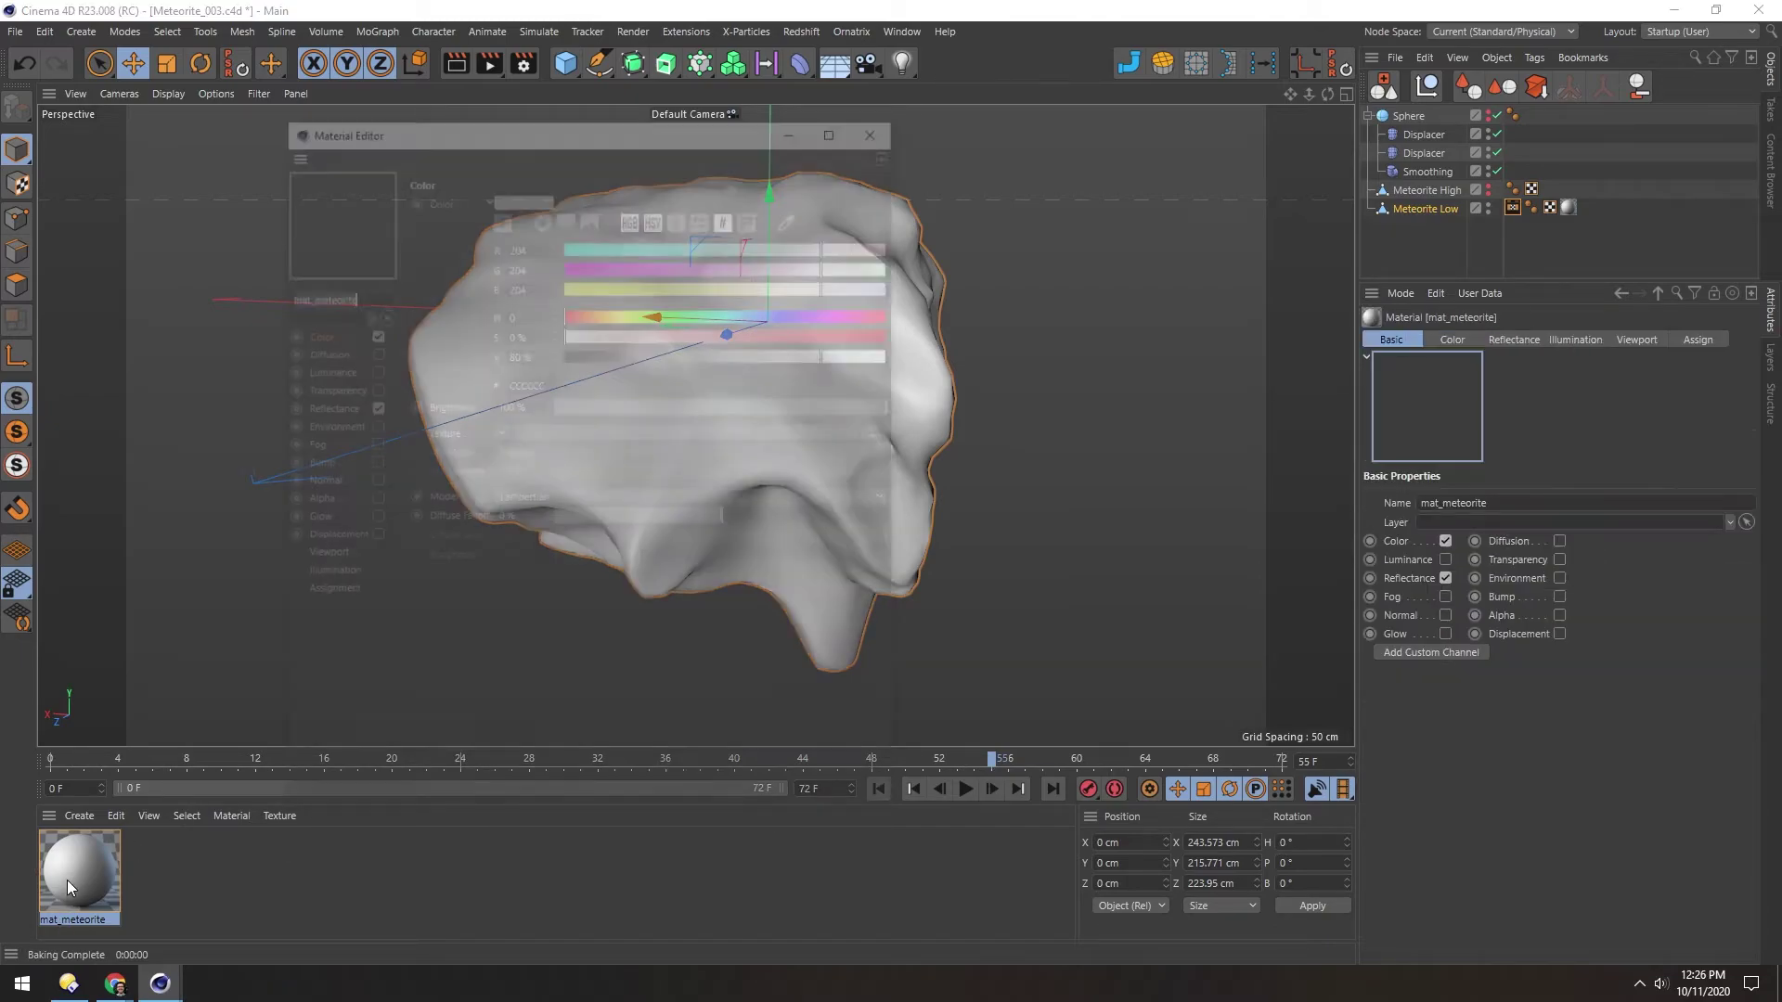
pyautogui.click(67, 986)
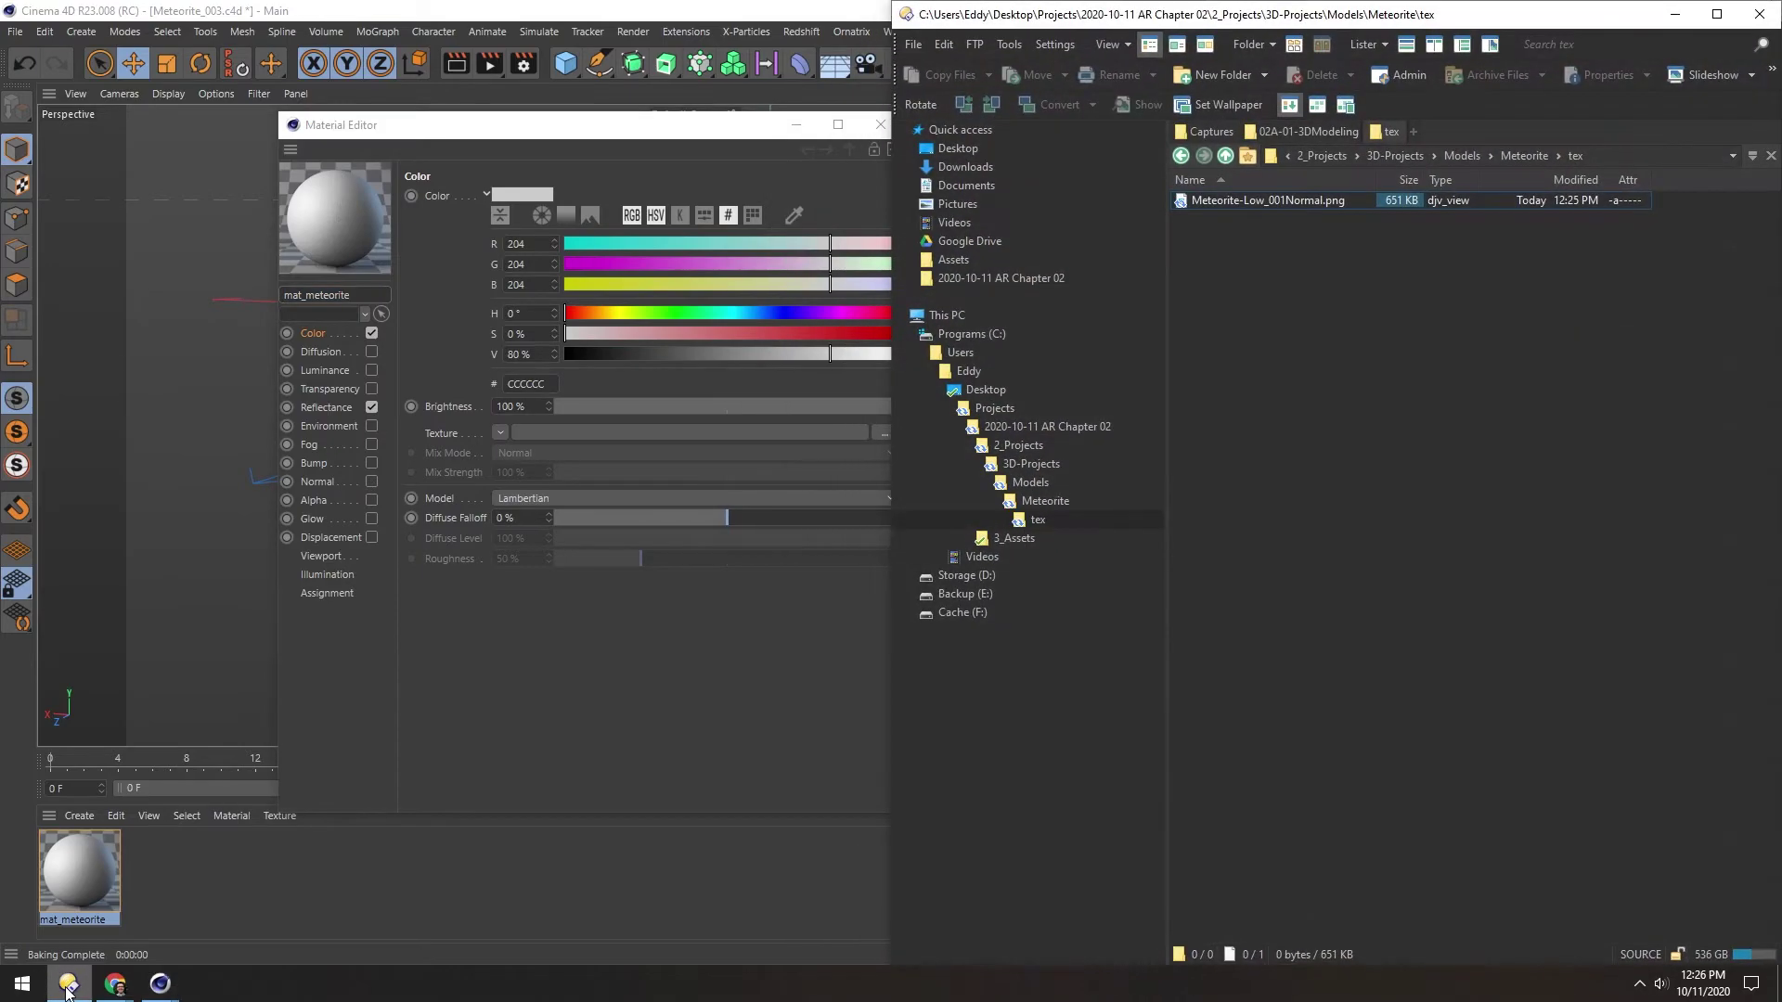
pyautogui.doubleClick(1180, 202)
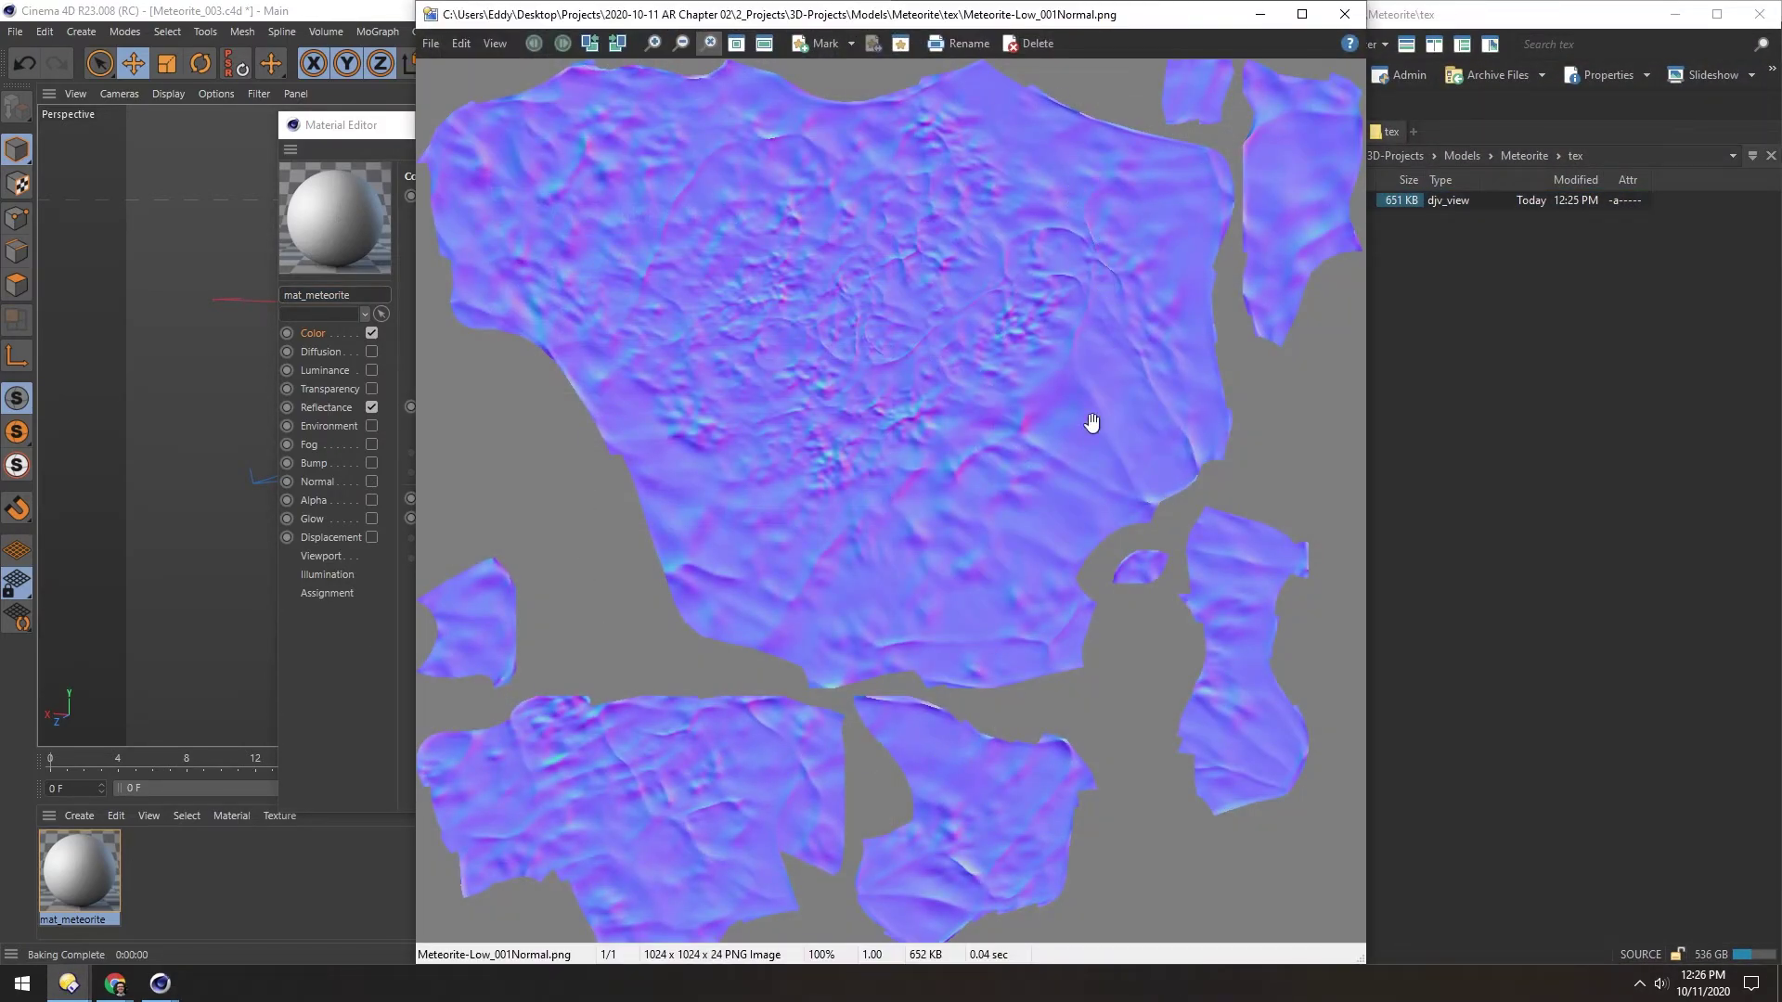
pyautogui.click(1345, 14)
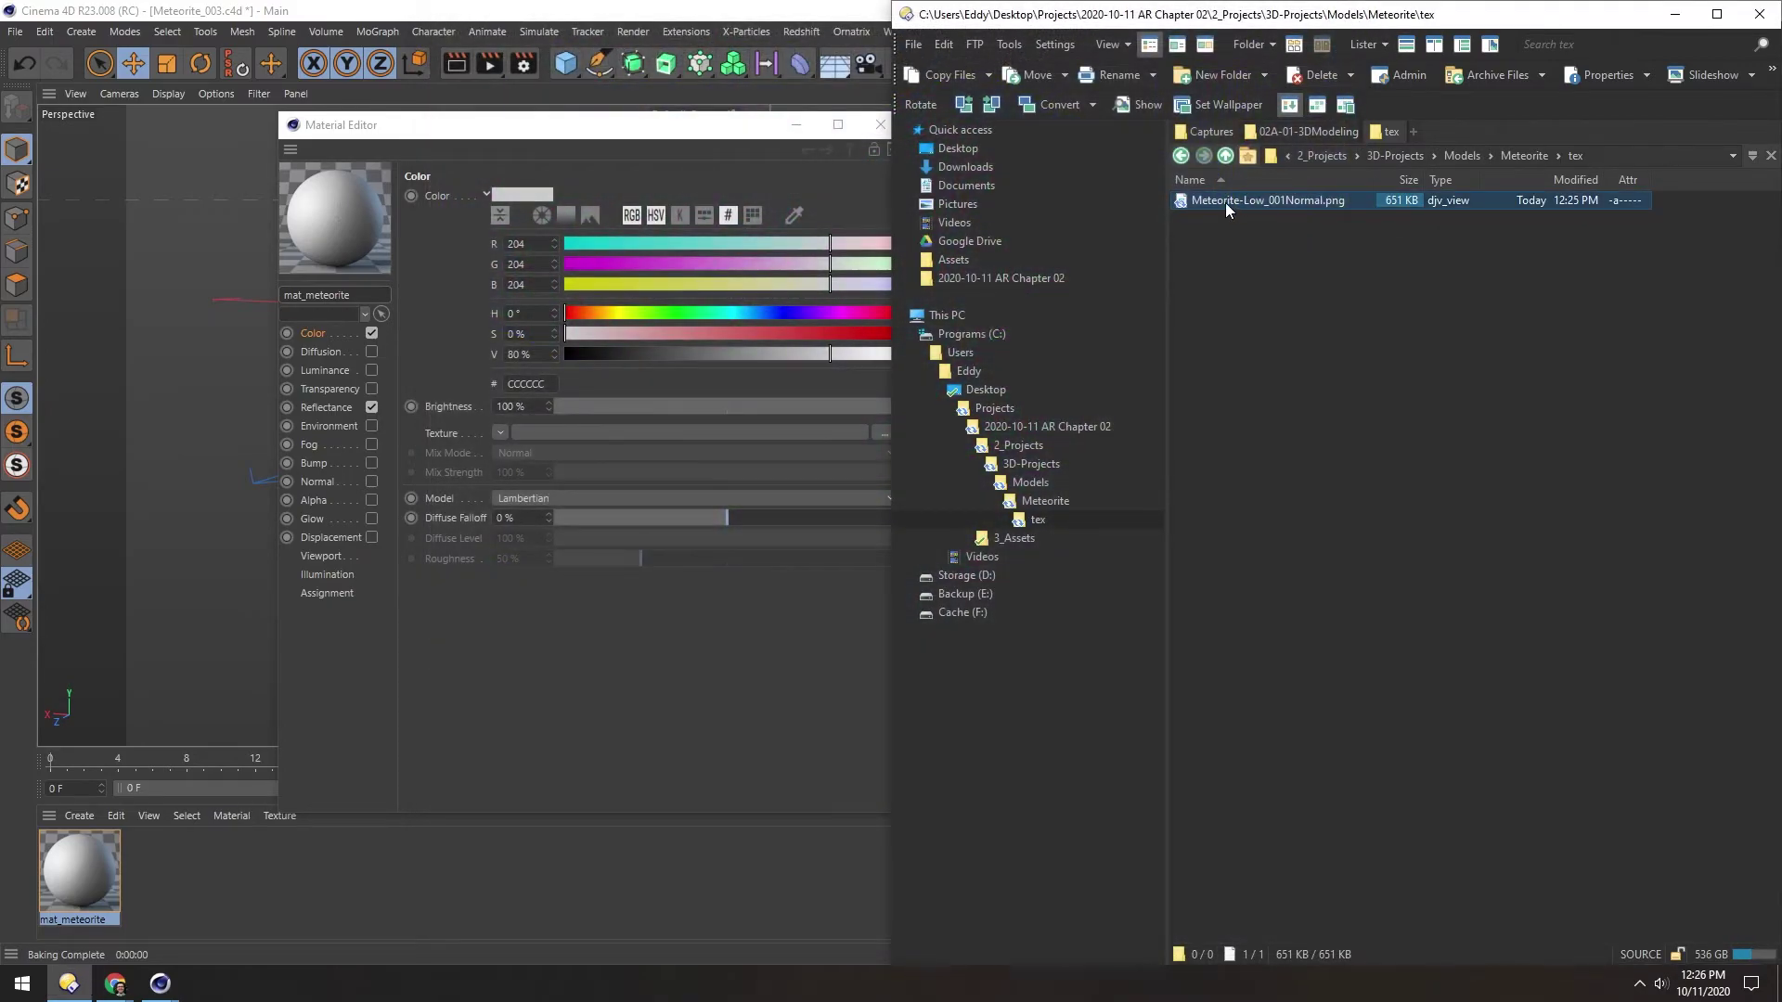
# - Load Meteorite-Low_001Normal.png as the texture of mat_meteorite's Normal channel and enable that channel
pyautogui.moveTo(1225, 197); pyautogui.dragTo(314, 480)
pyautogui.click(314, 481)
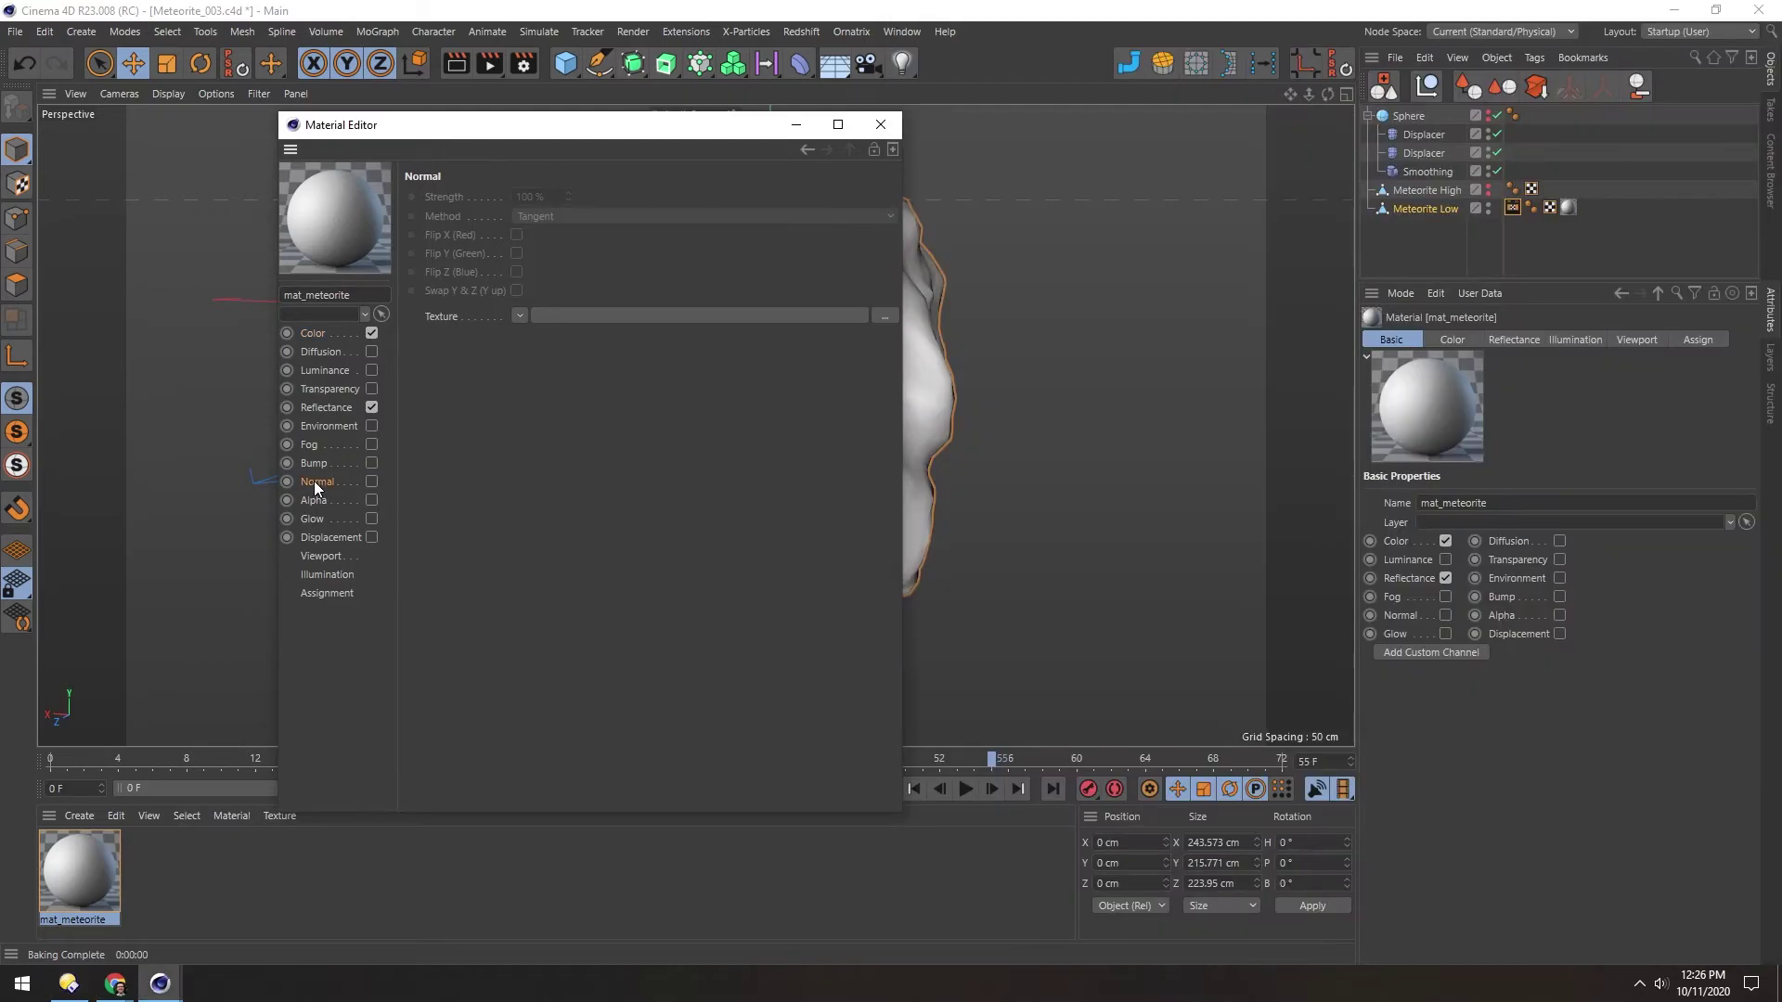
pyautogui.click(68, 984)
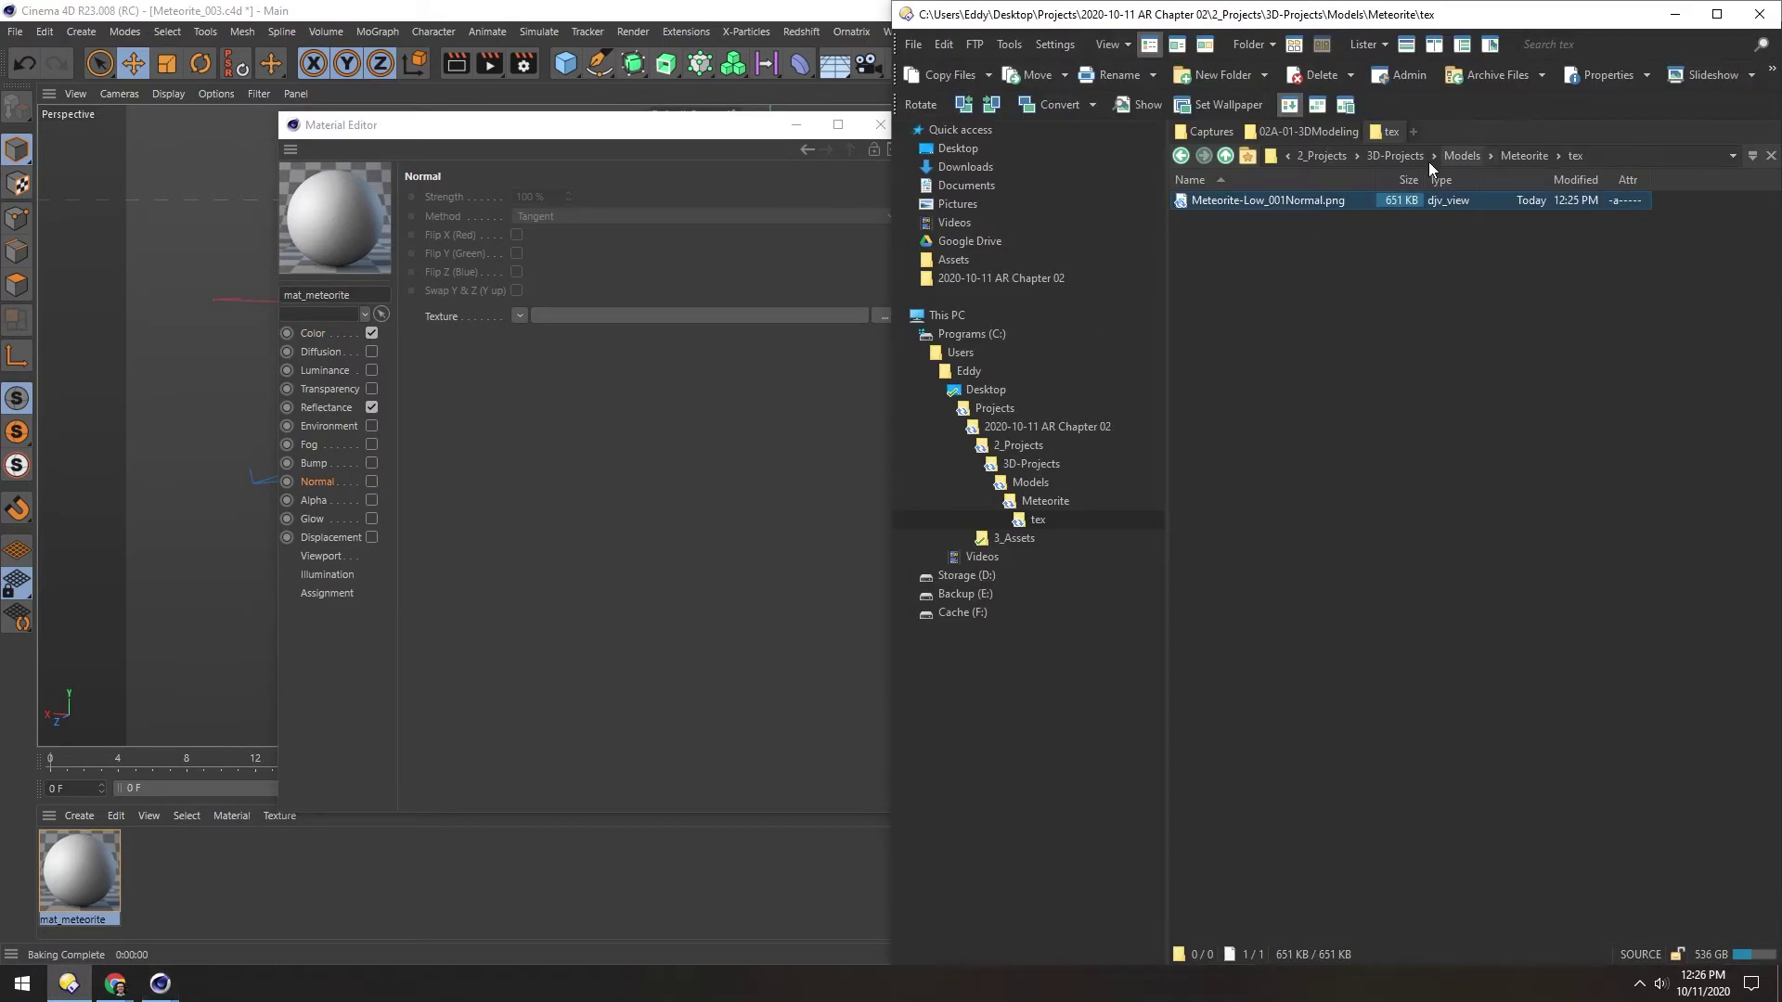
pyautogui.moveTo(1286, 203); pyautogui.dragTo(634, 314)
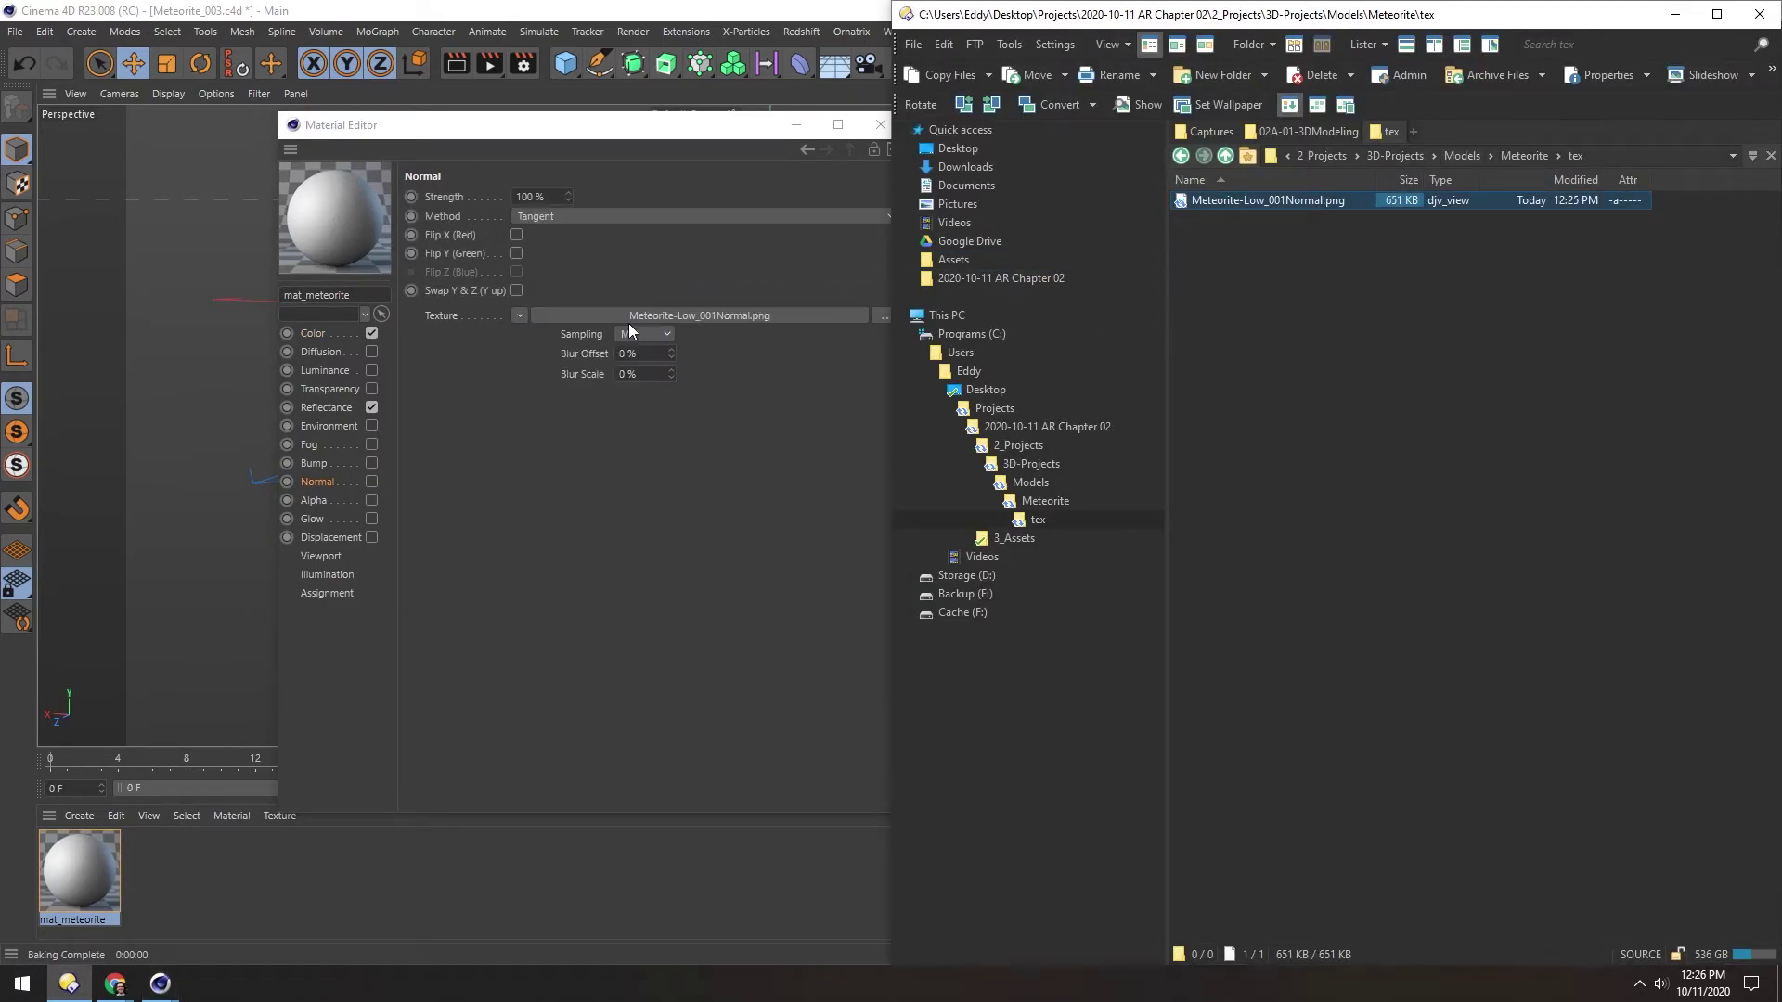
pyautogui.click(547, 498)
pyautogui.moveTo(557, 131); pyautogui.dragTo(1325, 148)
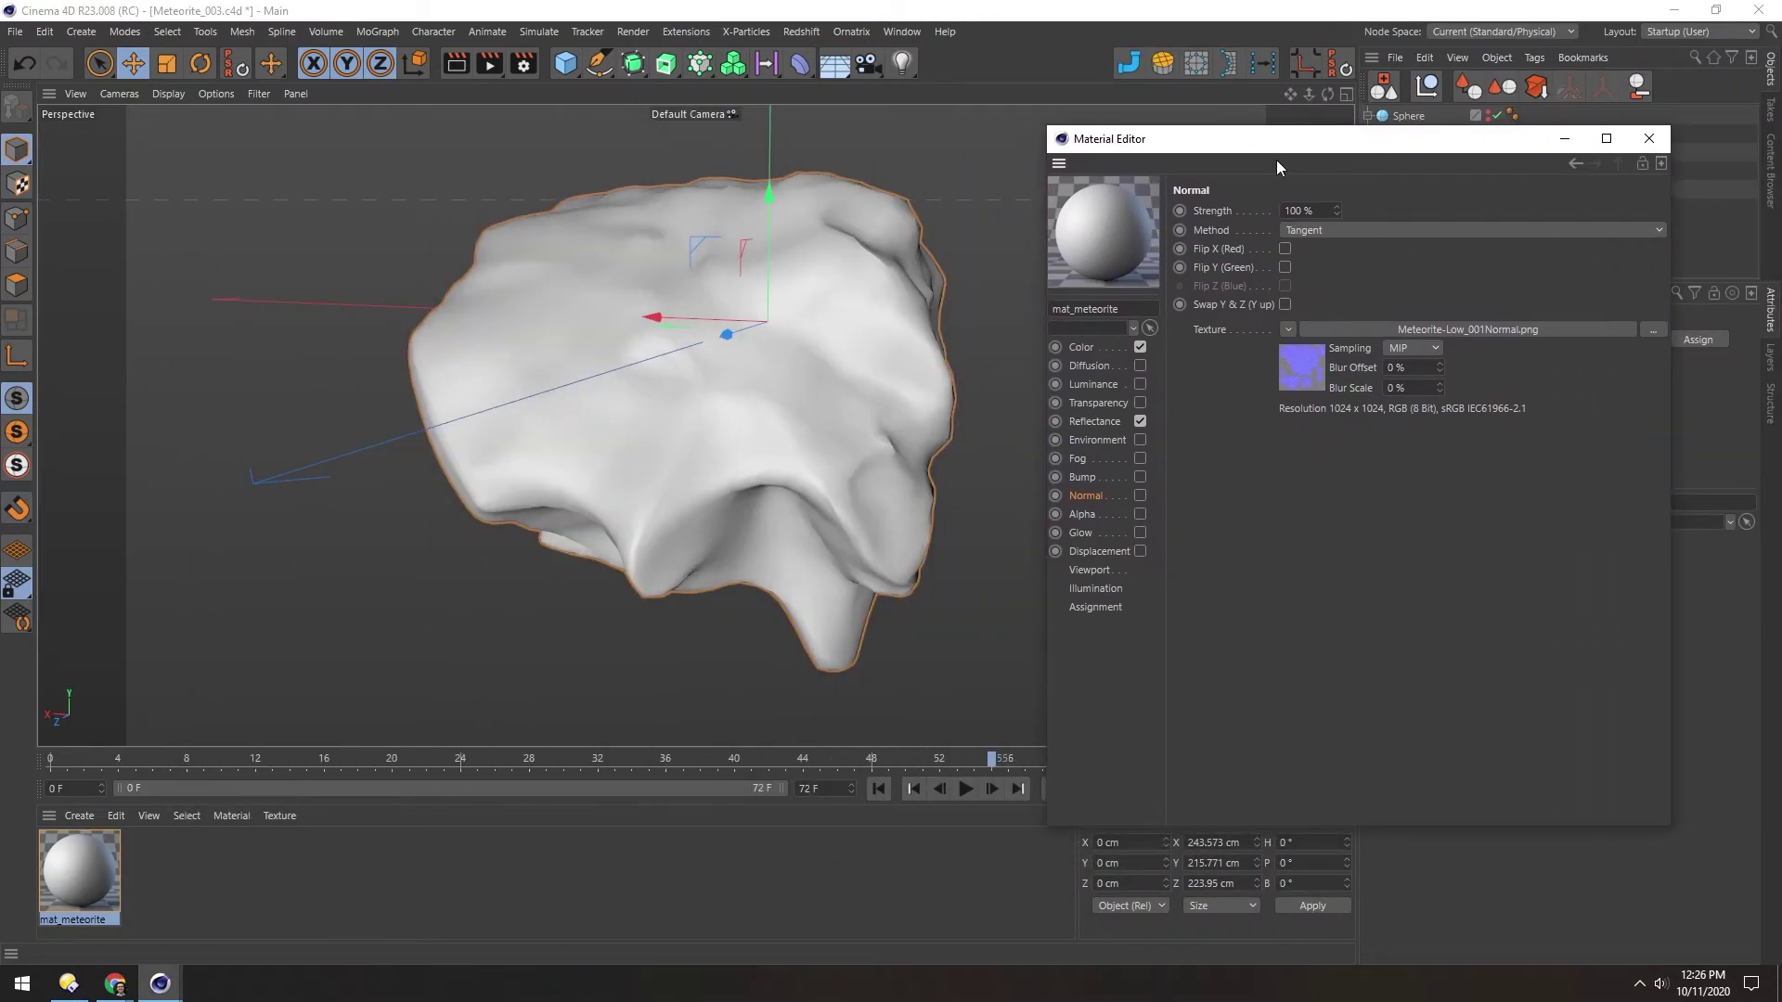
pyautogui.click(1140, 497)
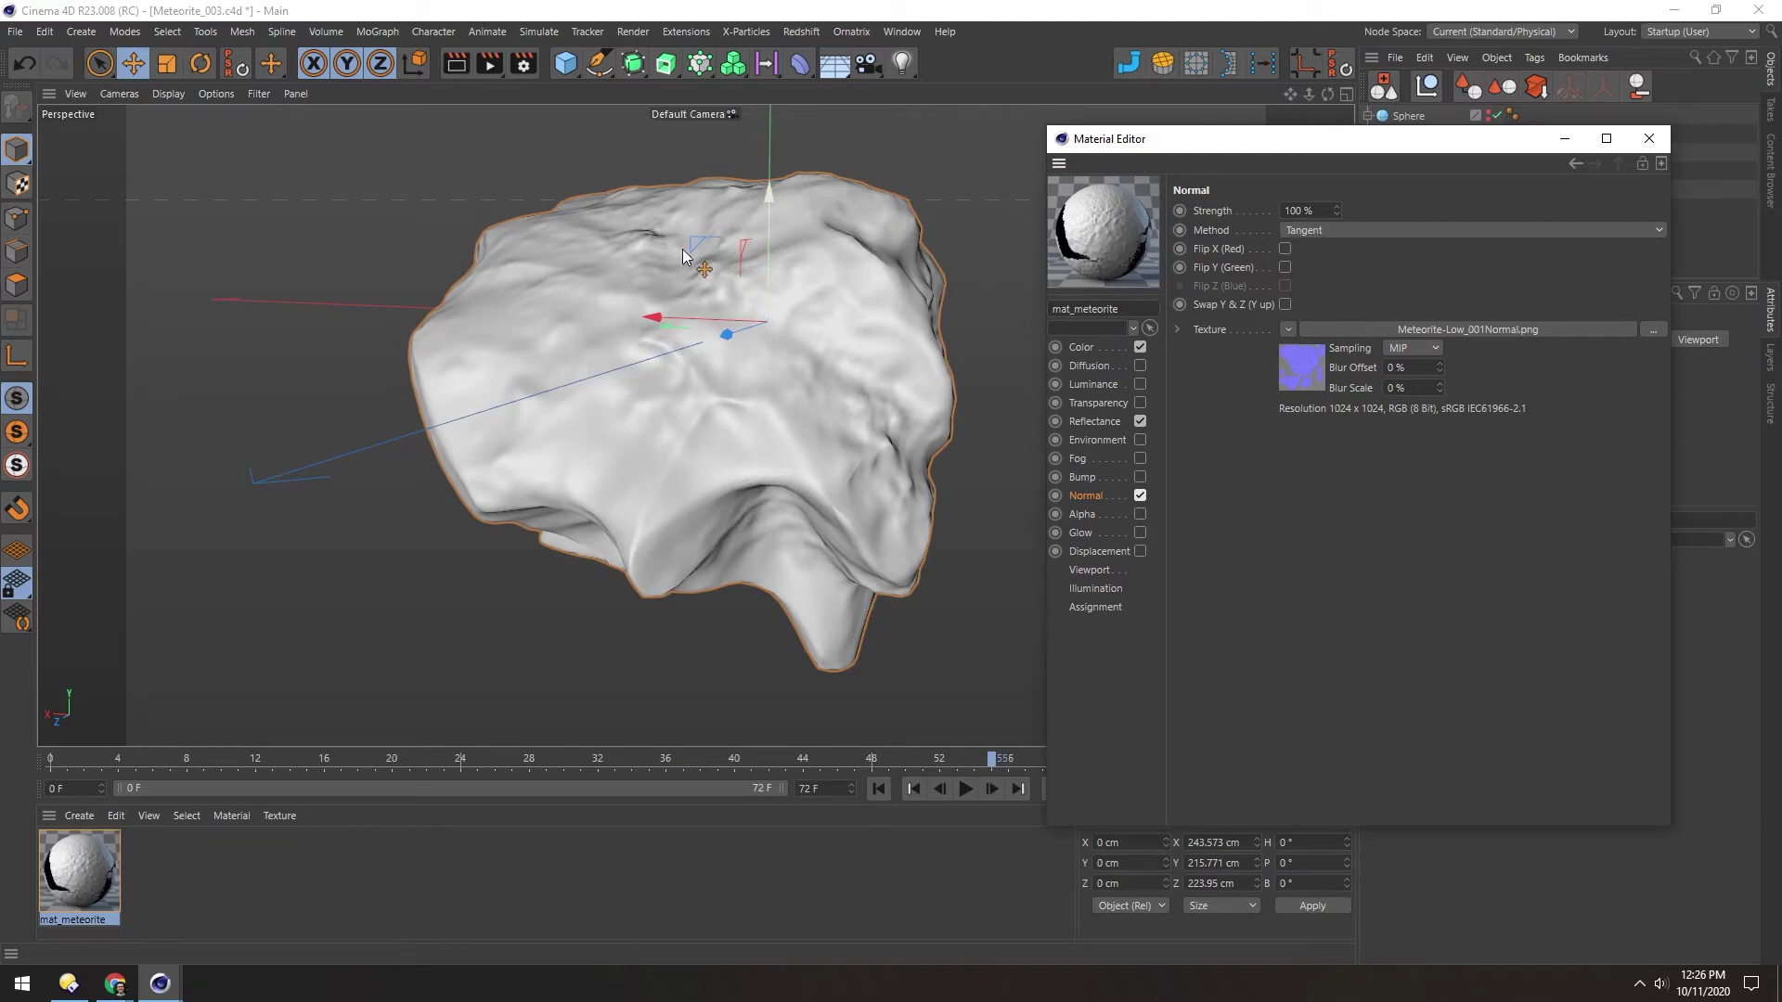
pyautogui.click(1649, 138)
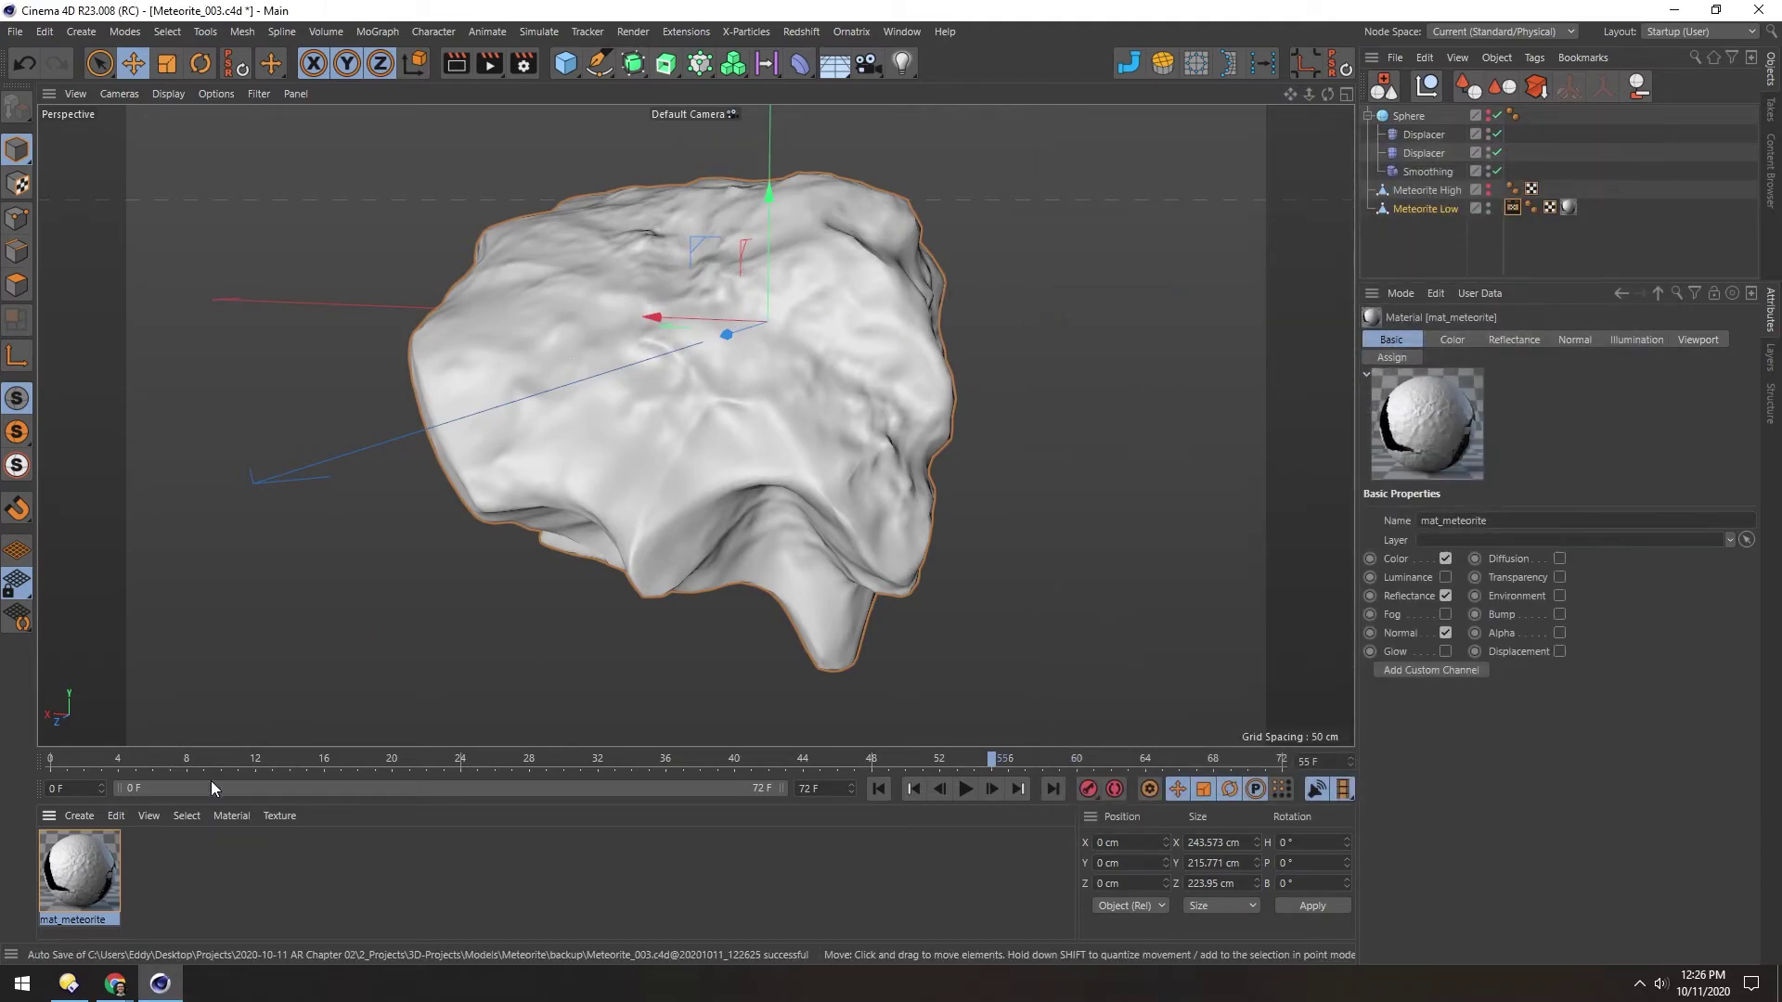
# - Set mat_meteorite's viewport Texture Preview Size to 1024x1024
pyautogui.click(1687, 342)
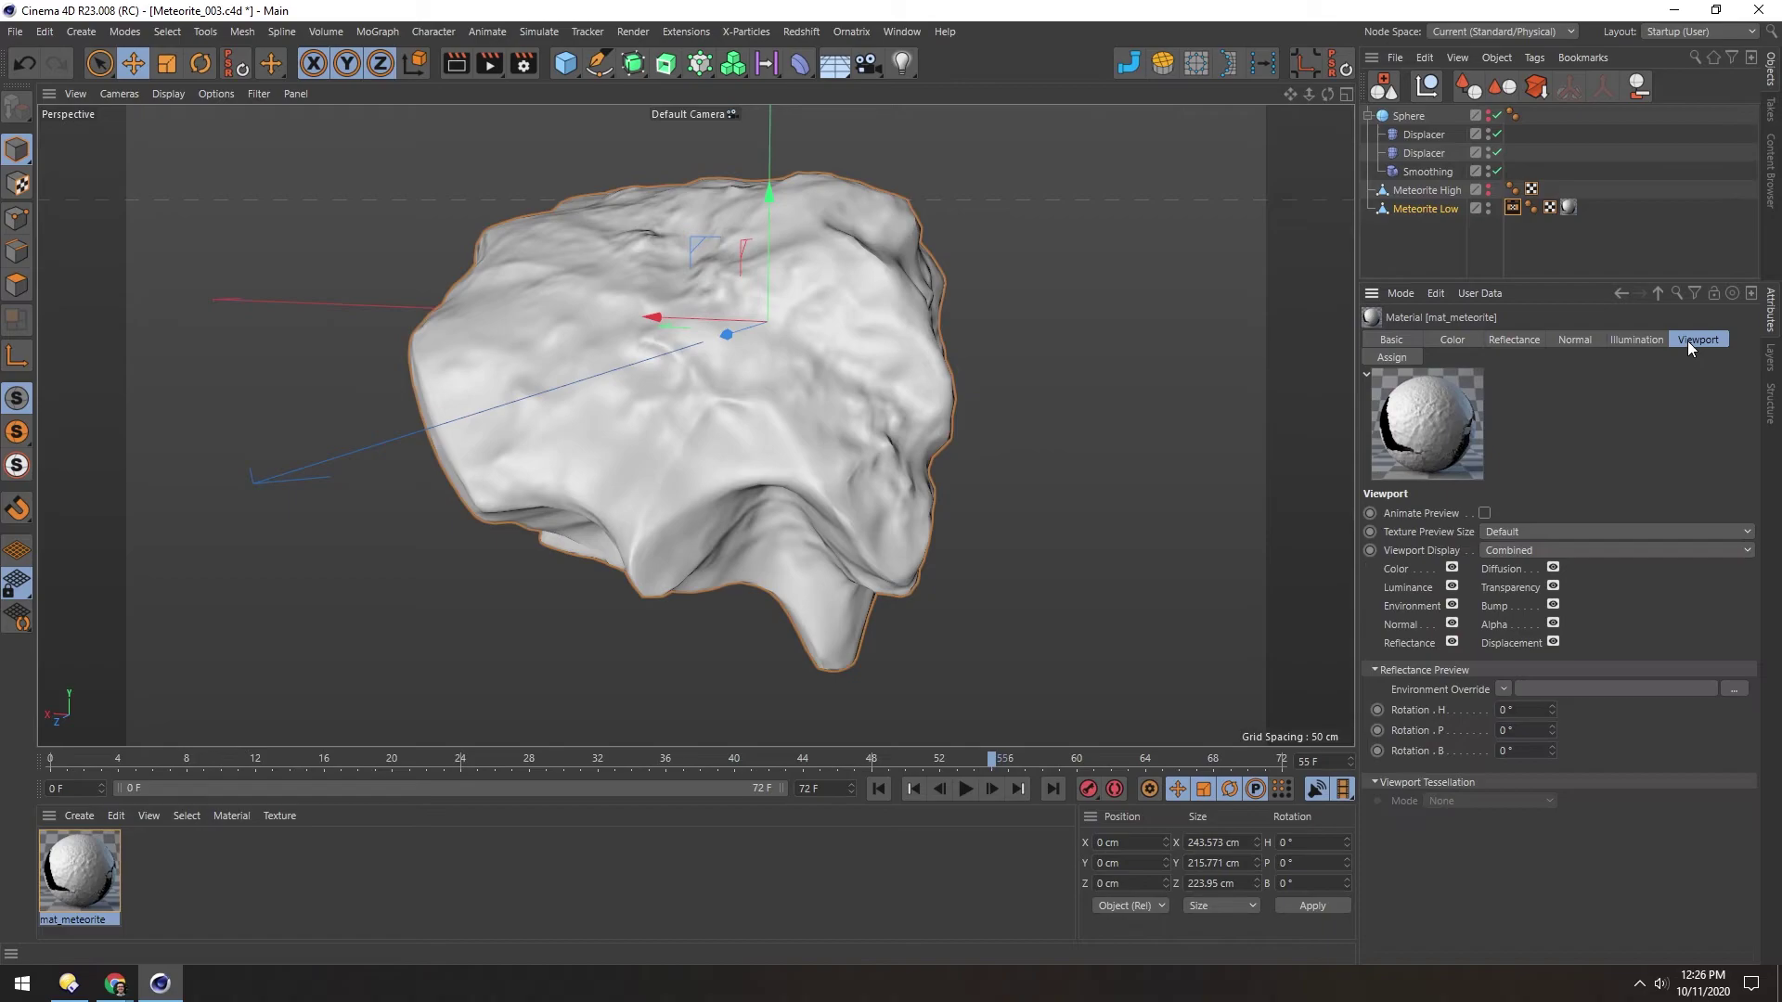
pyautogui.click(1515, 531)
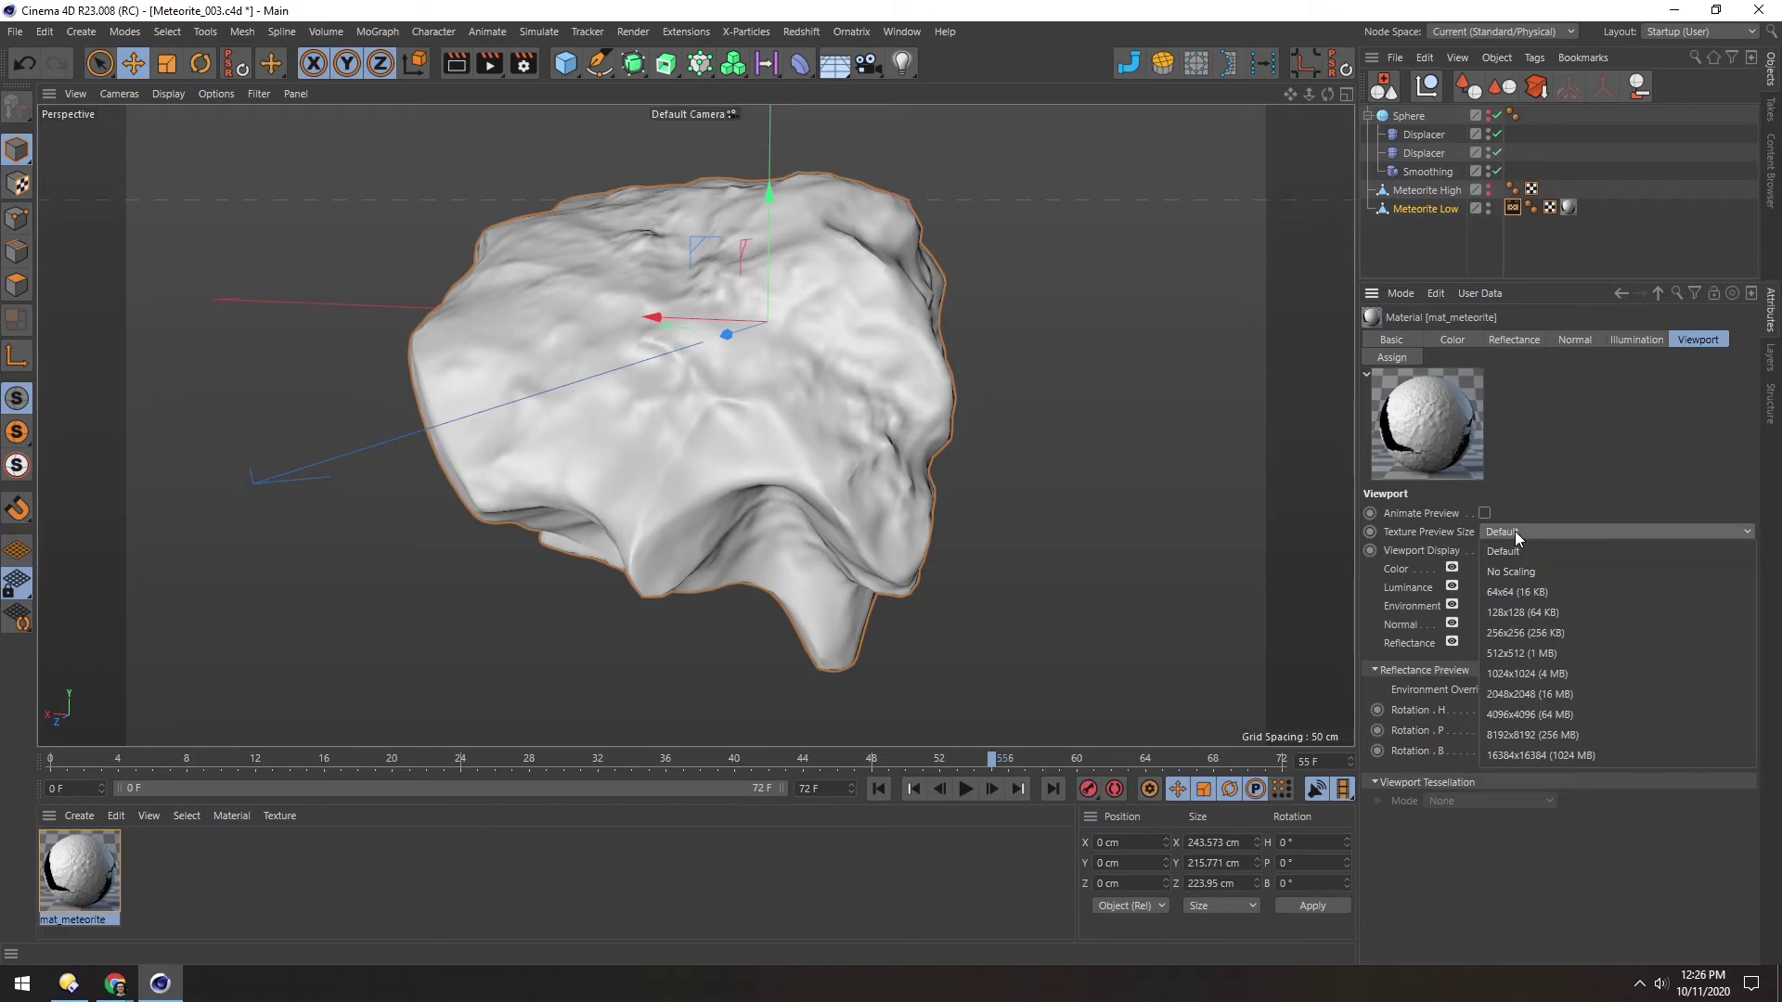
pyautogui.click(1502, 676)
# - Examine Meteorite Low from several angles with its wireframe lines displayed, and return to plain Gouraud shading
pyautogui.keyDown('alt'); pyautogui.moveTo(748, 323); pyautogui.dragTo(727, 368); pyautogui.keyUp('alt')
pyautogui.press('n')
pyautogui.press('b')
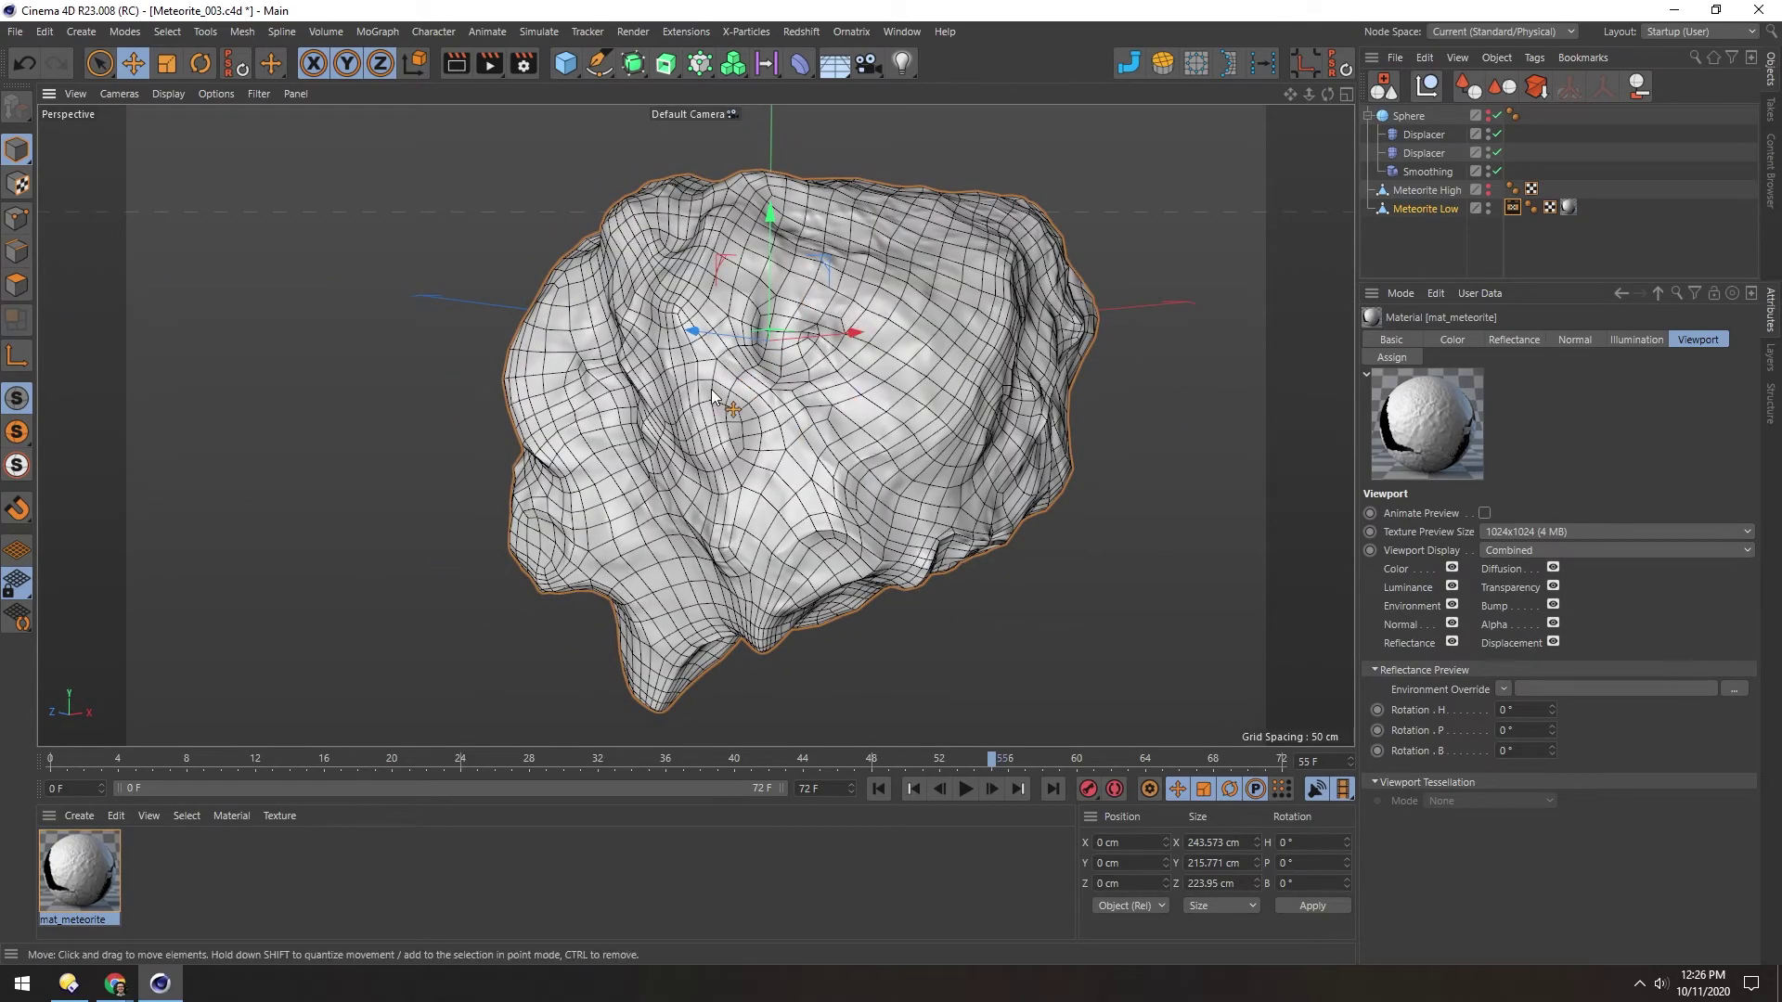
pyautogui.press('n')
pyautogui.press('a')
pyautogui.moveTo(713, 394)
pyautogui.keyDown('alt'); pyautogui.mouseDown()
pyautogui.moveTo(716, 339)
pyautogui.moveTo(650, 353)
pyautogui.mouseUp(); pyautogui.keyUp('alt')
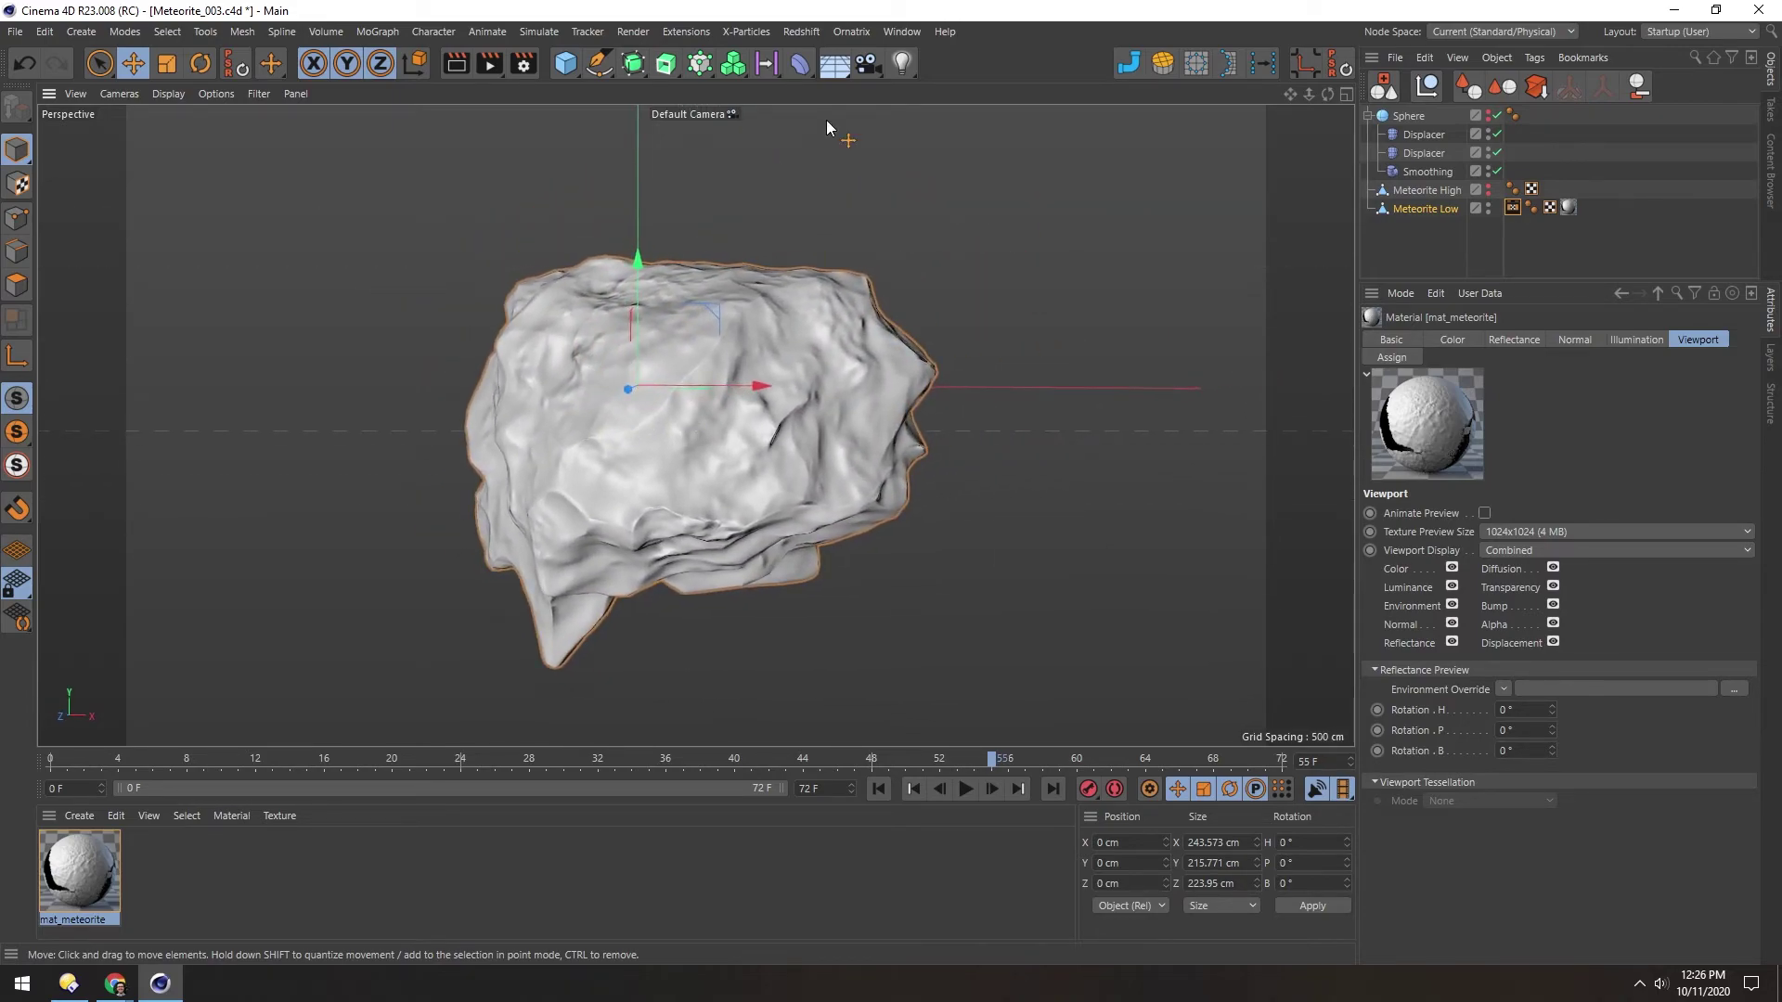
# - Add a light and move it around the meteorite, comparing the surface with mat_meteorite's Normal channel disabled and re-enabled
pyautogui.click(903, 63)
pyautogui.moveTo(767, 481); pyautogui.dragTo(323, 413)
pyautogui.click(79, 870)
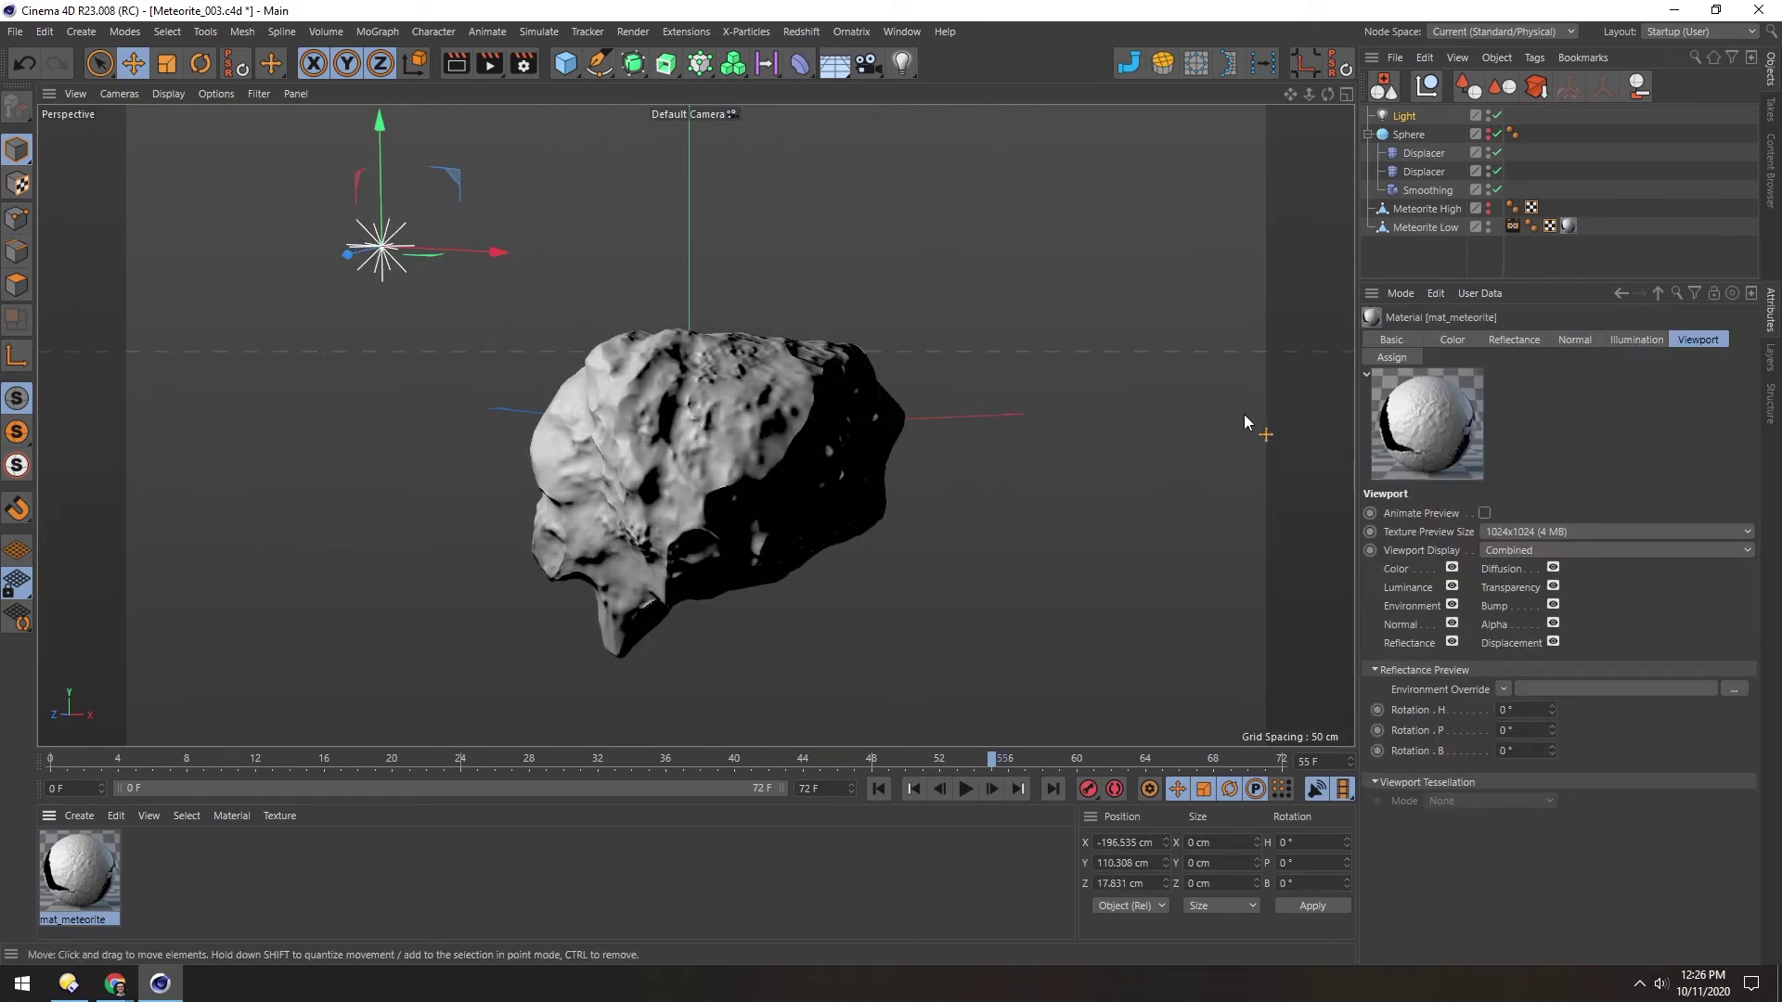
pyautogui.click(1388, 341)
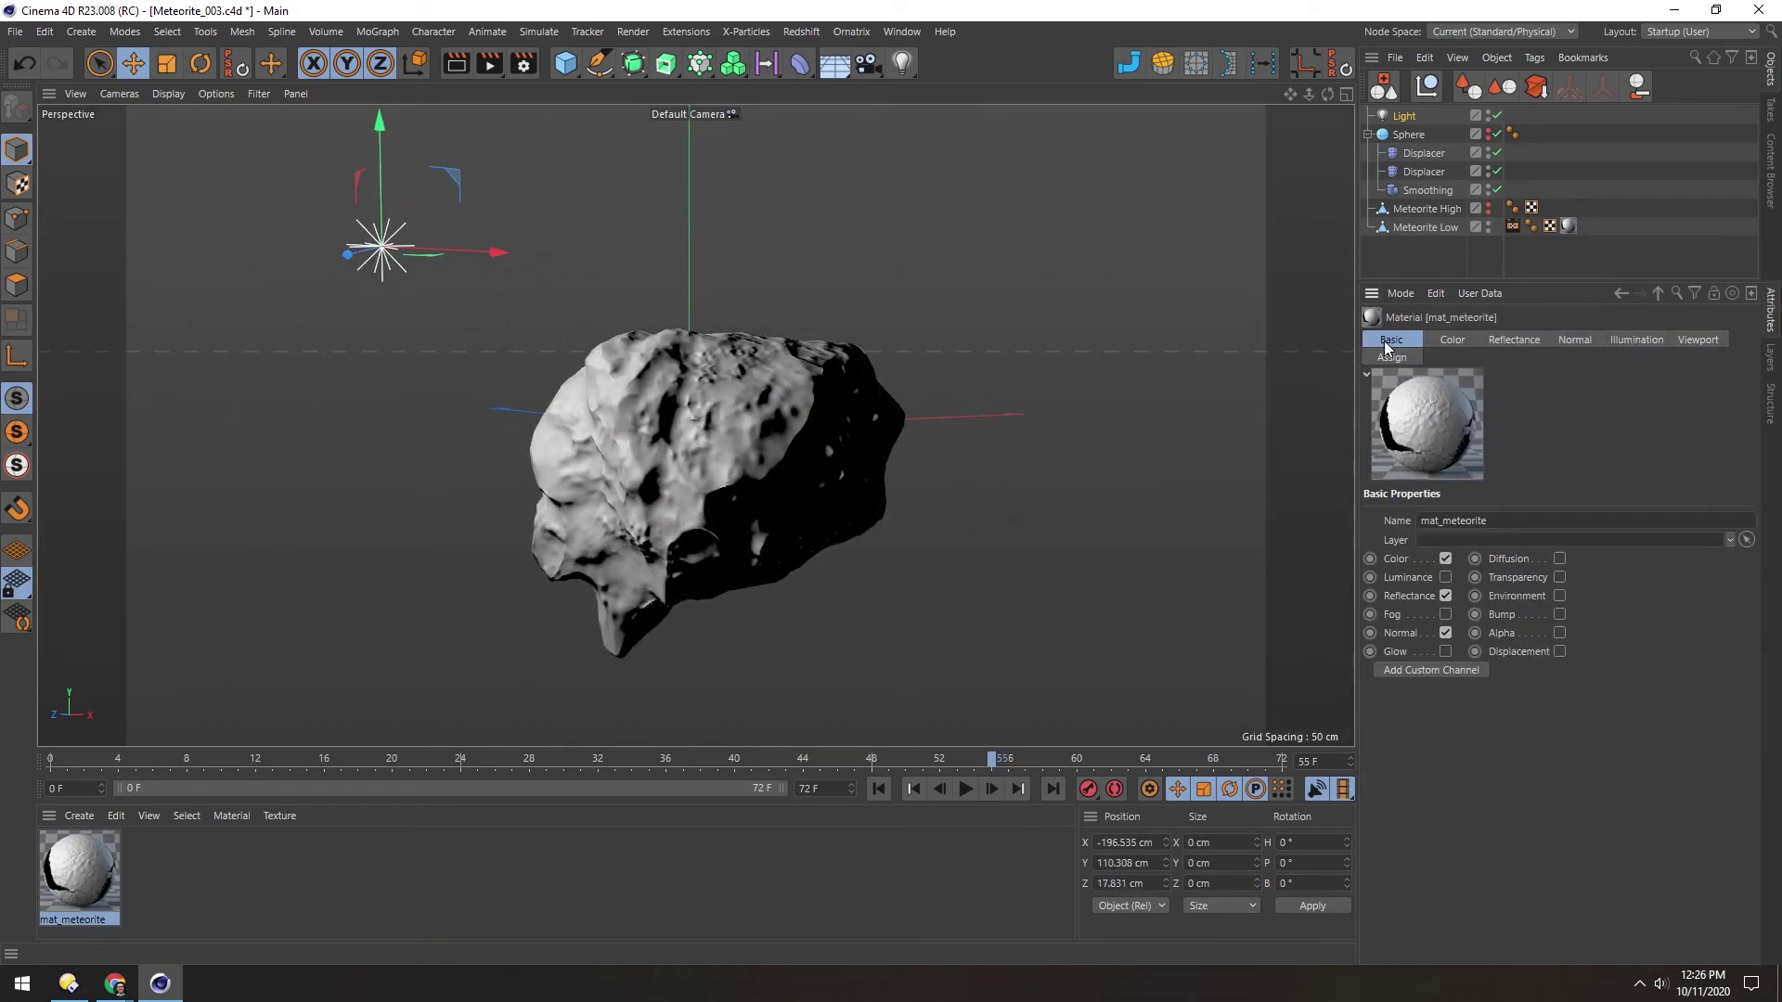
pyautogui.click(1445, 633)
pyautogui.moveTo(209, 378)
pyautogui.mouseDown()
pyautogui.moveTo(570, 338)
pyautogui.moveTo(893, 436)
pyautogui.moveTo(495, 359)
pyautogui.moveTo(126, 494)
pyautogui.moveTo(147, 430)
pyautogui.moveTo(243, 454)
pyautogui.moveTo(291, 417)
pyautogui.moveTo(508, 373)
pyautogui.moveTo(928, 427)
pyautogui.mouseUp()
pyautogui.click(1445, 616)
pyautogui.moveTo(1021, 561)
pyautogui.mouseDown()
pyautogui.moveTo(608, 501)
pyautogui.moveTo(380, 558)
pyautogui.mouseUp()
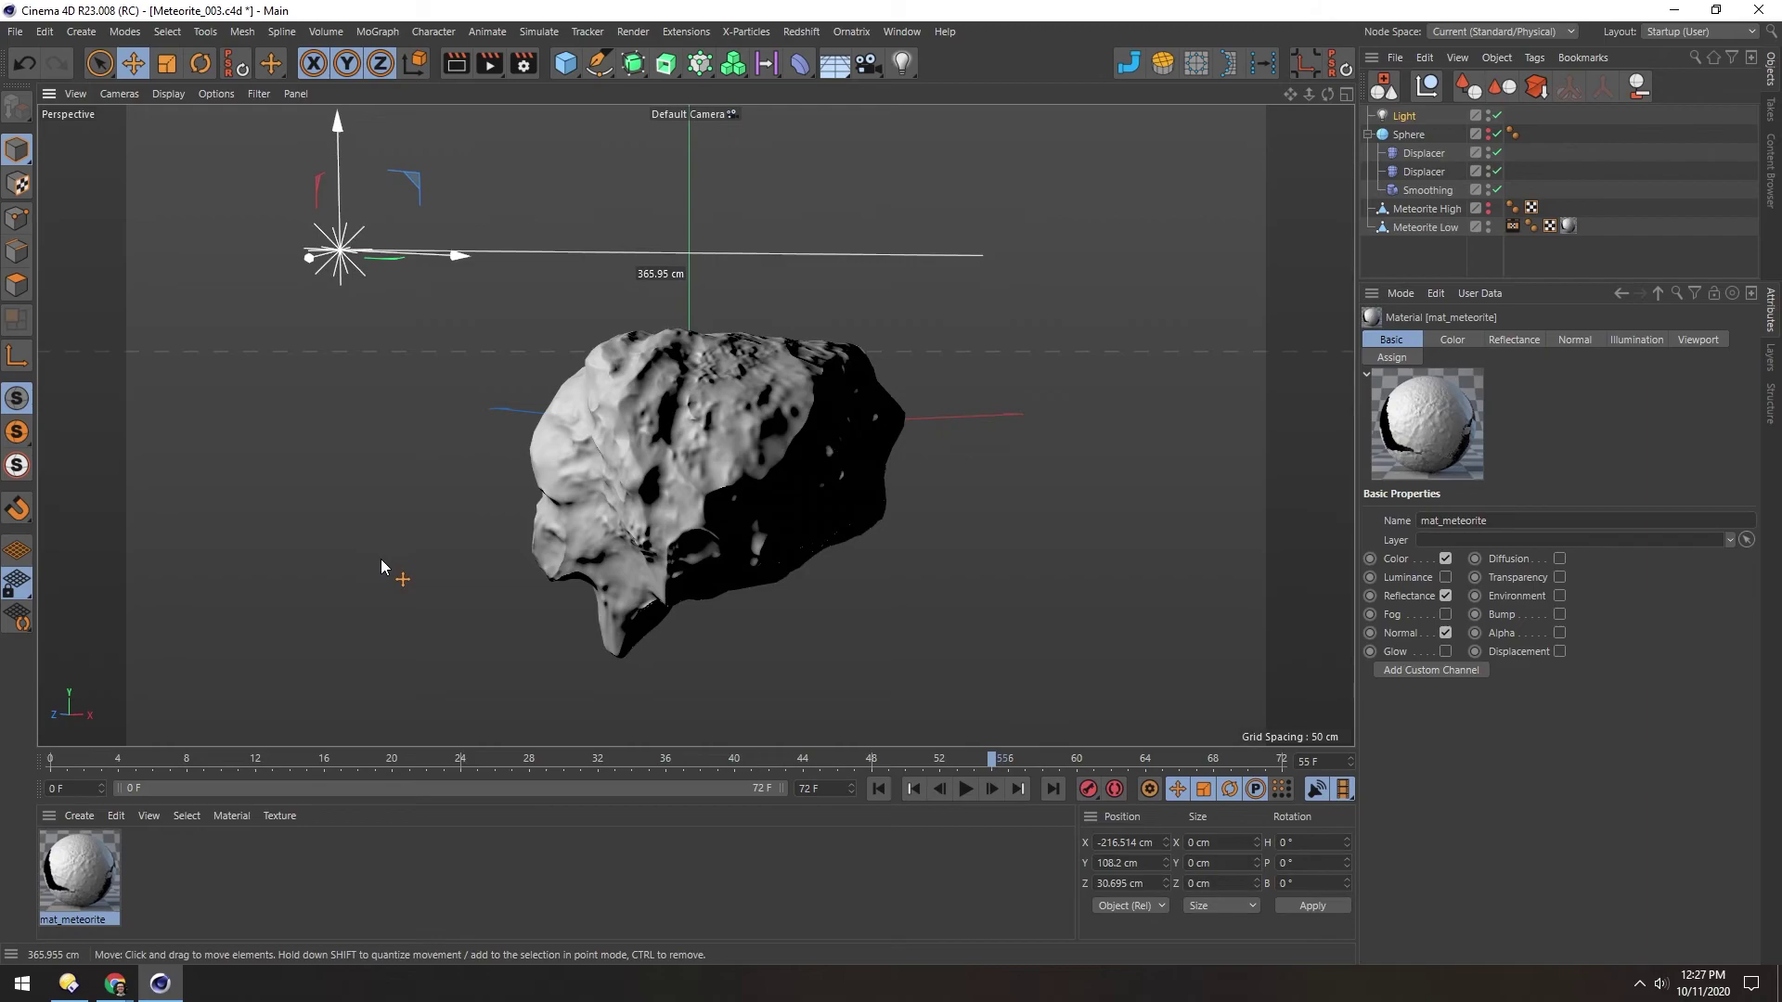
# - Delete the test light from the scene
pyautogui.click(1404, 115)
pyautogui.press('Delete')
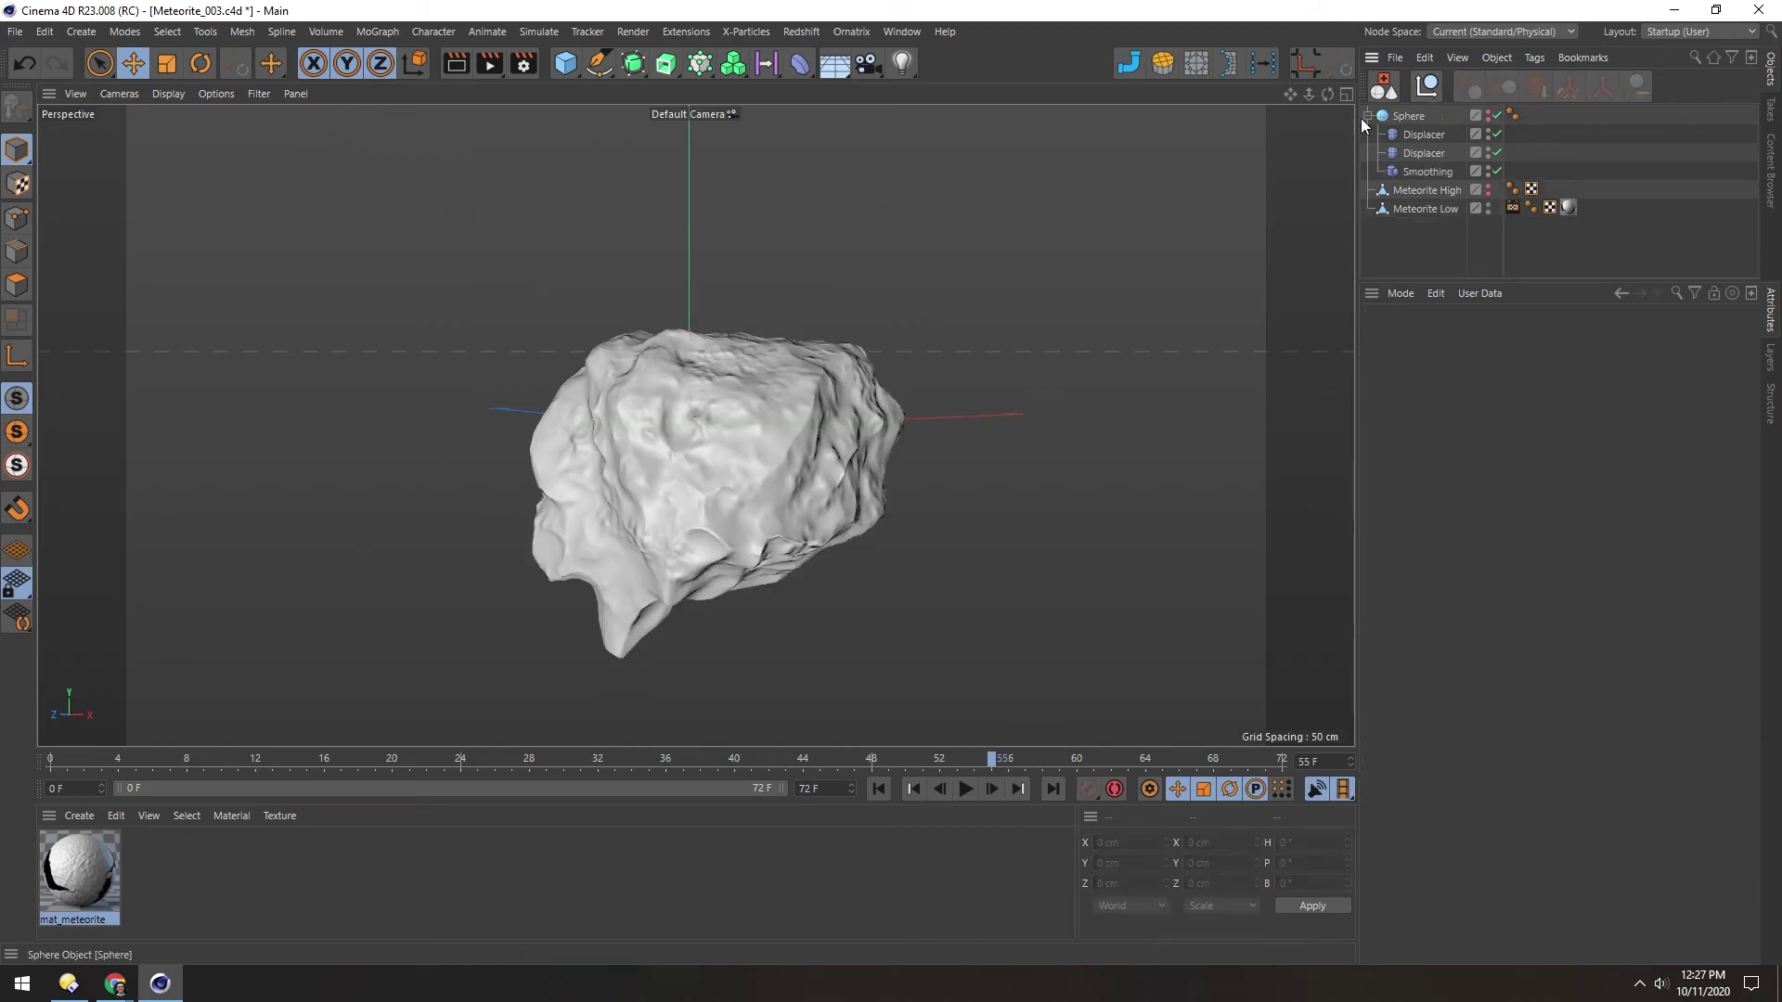
pyautogui.keyDown('alt'); pyautogui.moveTo(737, 434); pyautogui.dragTo(717, 386); pyautogui.keyUp('alt')
# - Select Meteorite Low and save the project incrementally as Meteorite_004.c4d
pyautogui.click(1394, 212)
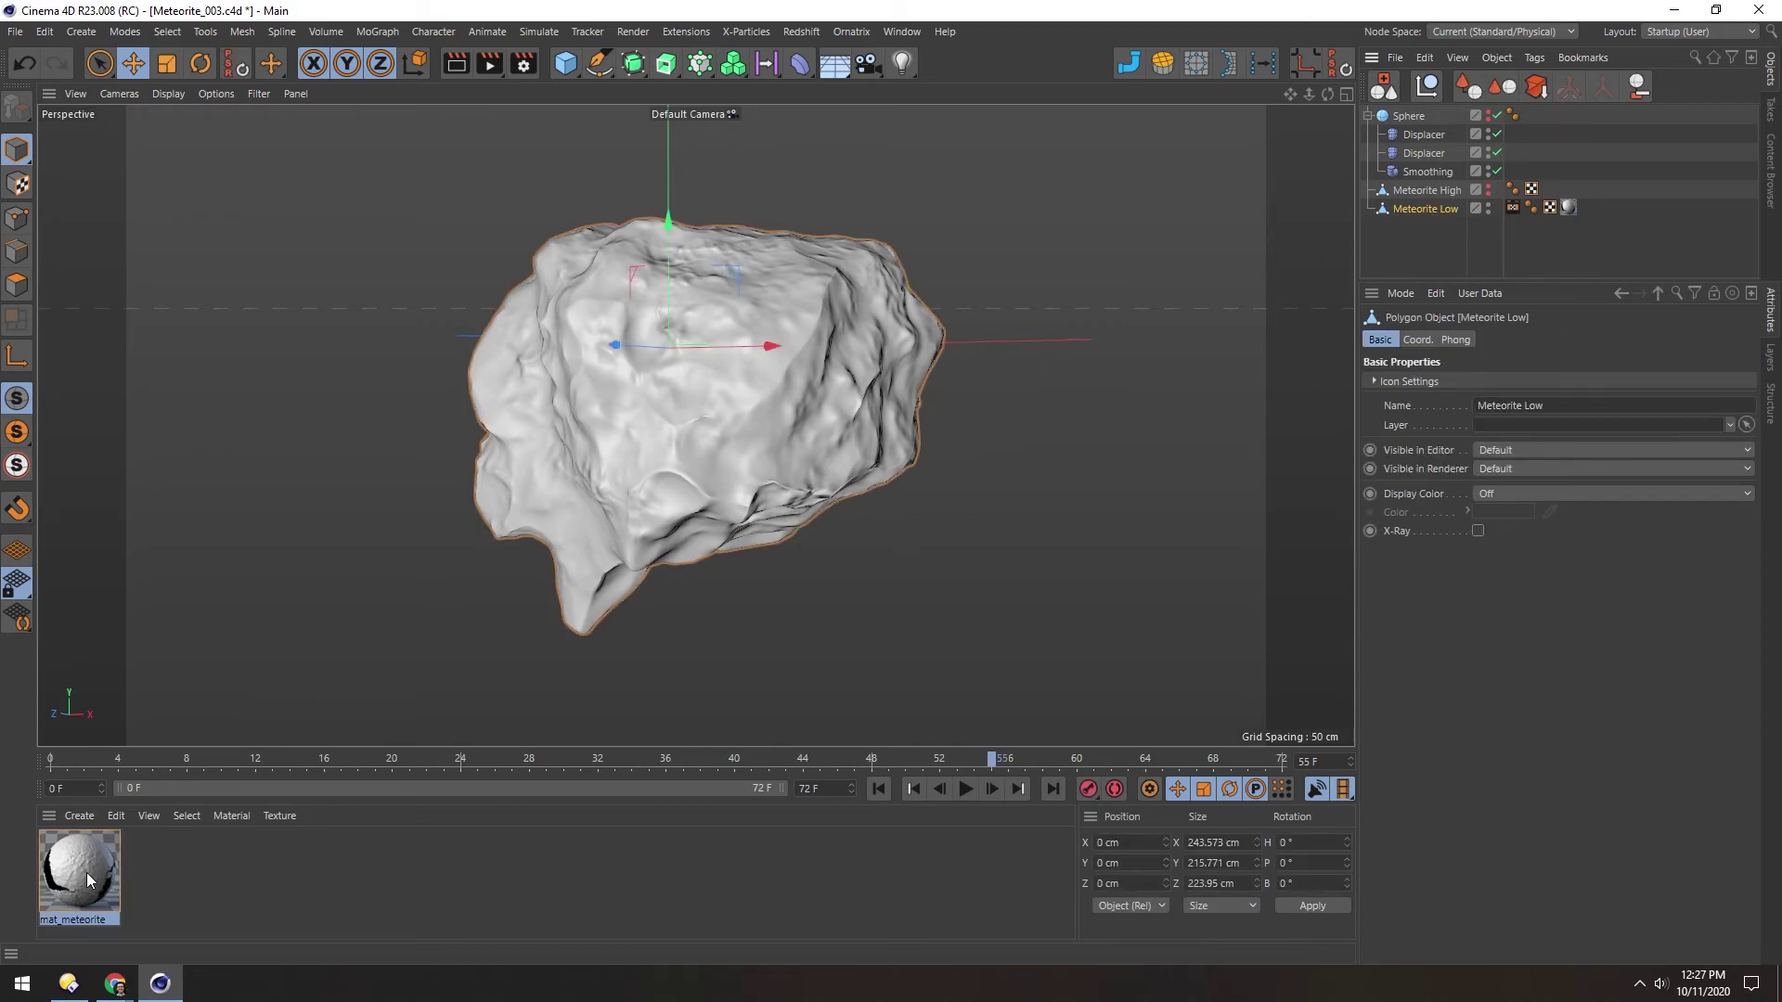
pyautogui.moveTo(88, 879); pyautogui.dragTo(814, 284)
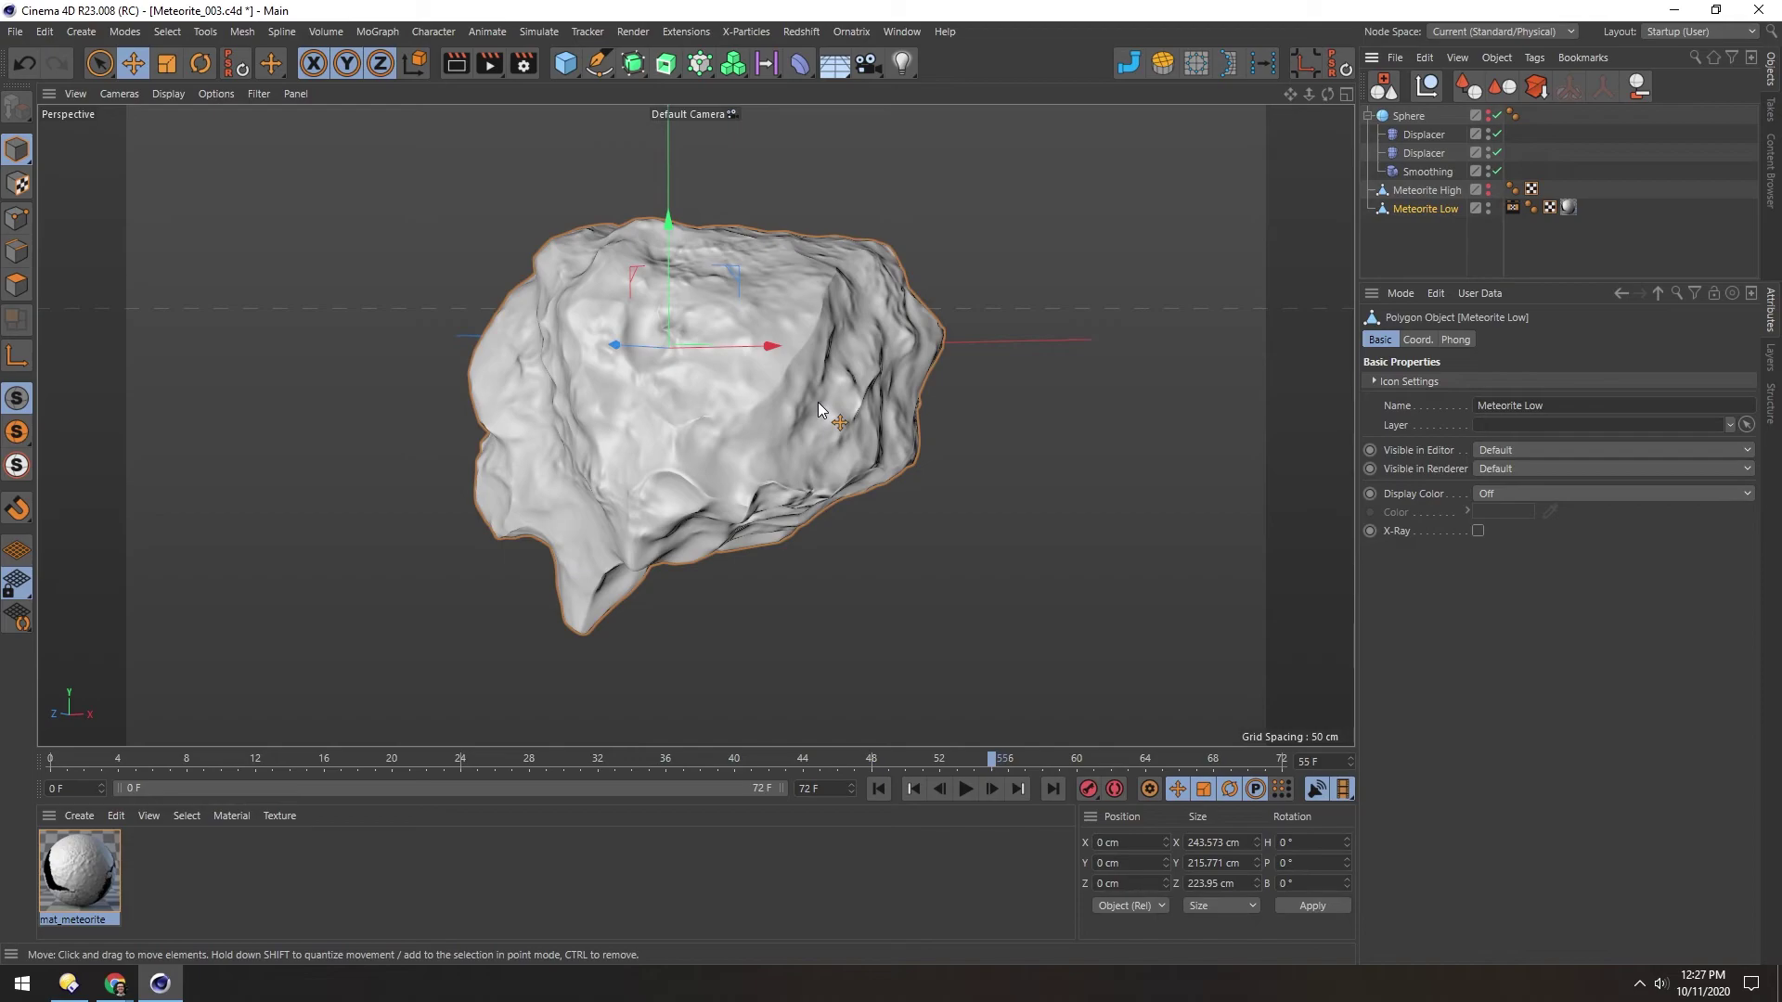
pyautogui.hotkey('ctrl', 'alt', 's')
# - Export only the selected Meteorite Low object in FBX format with the Material option set to None
pyautogui.moveTo(817, 403); pyautogui.dragTo(1383, 215)
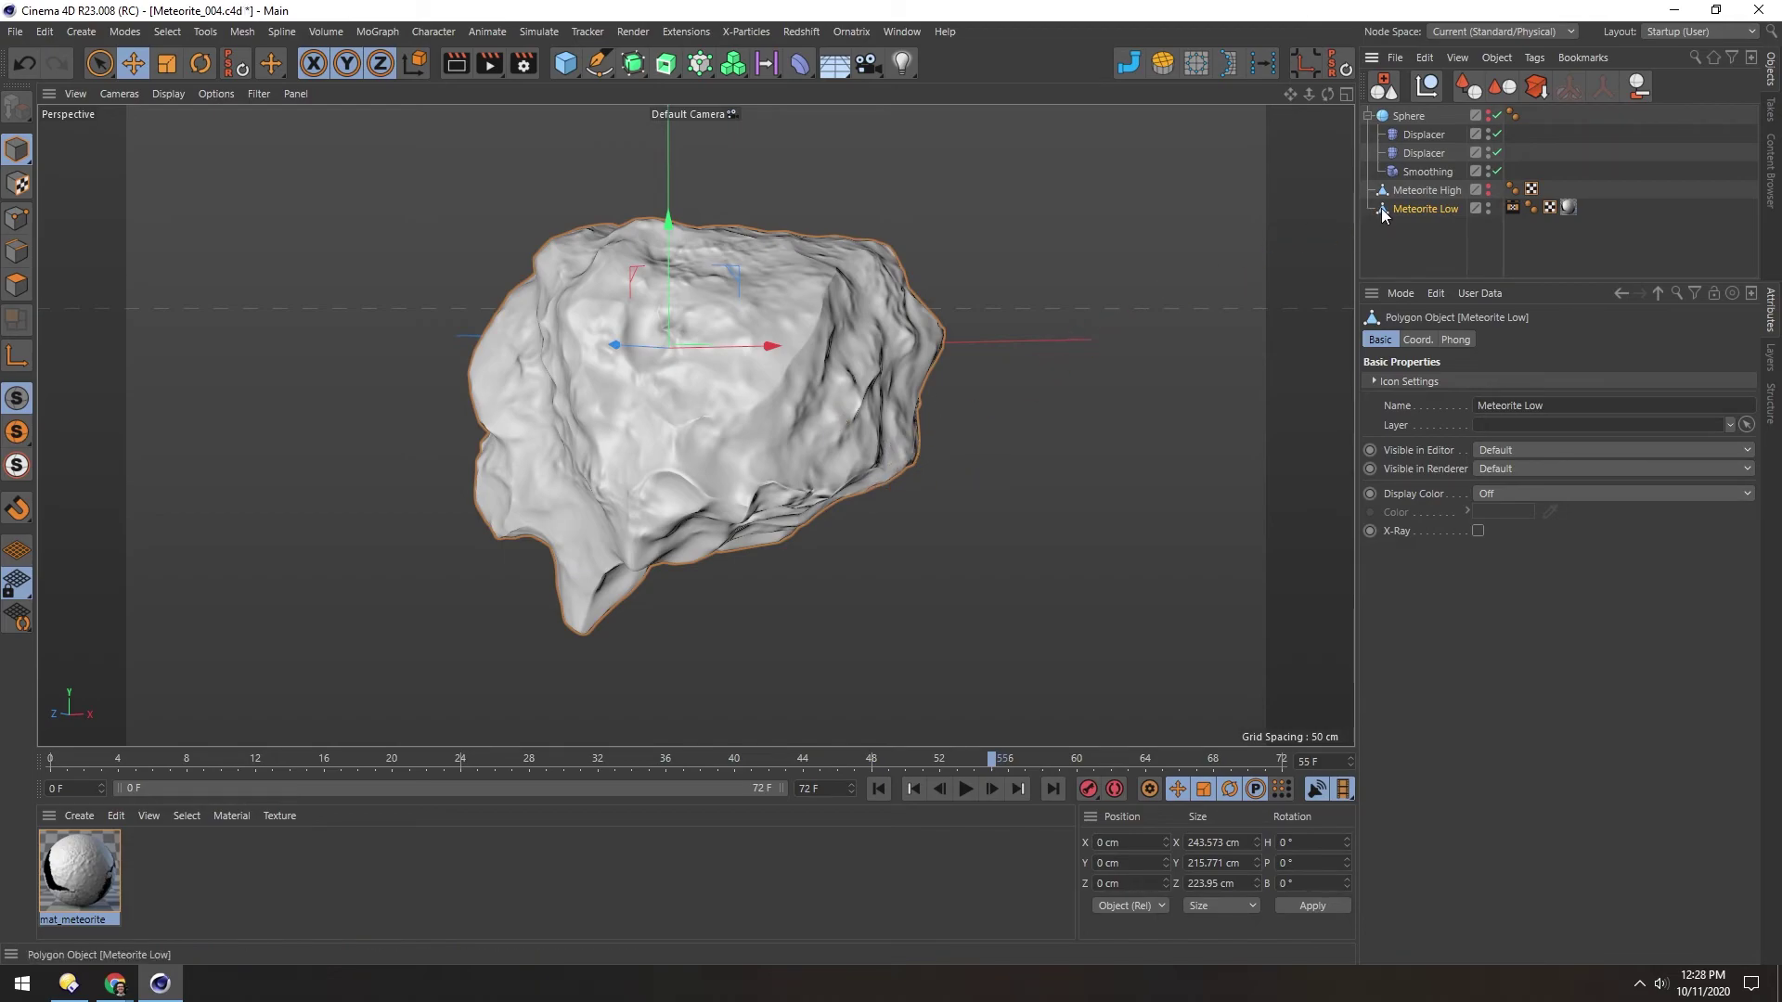
pyautogui.click(1394, 59)
pyautogui.moveTo(1453, 134)
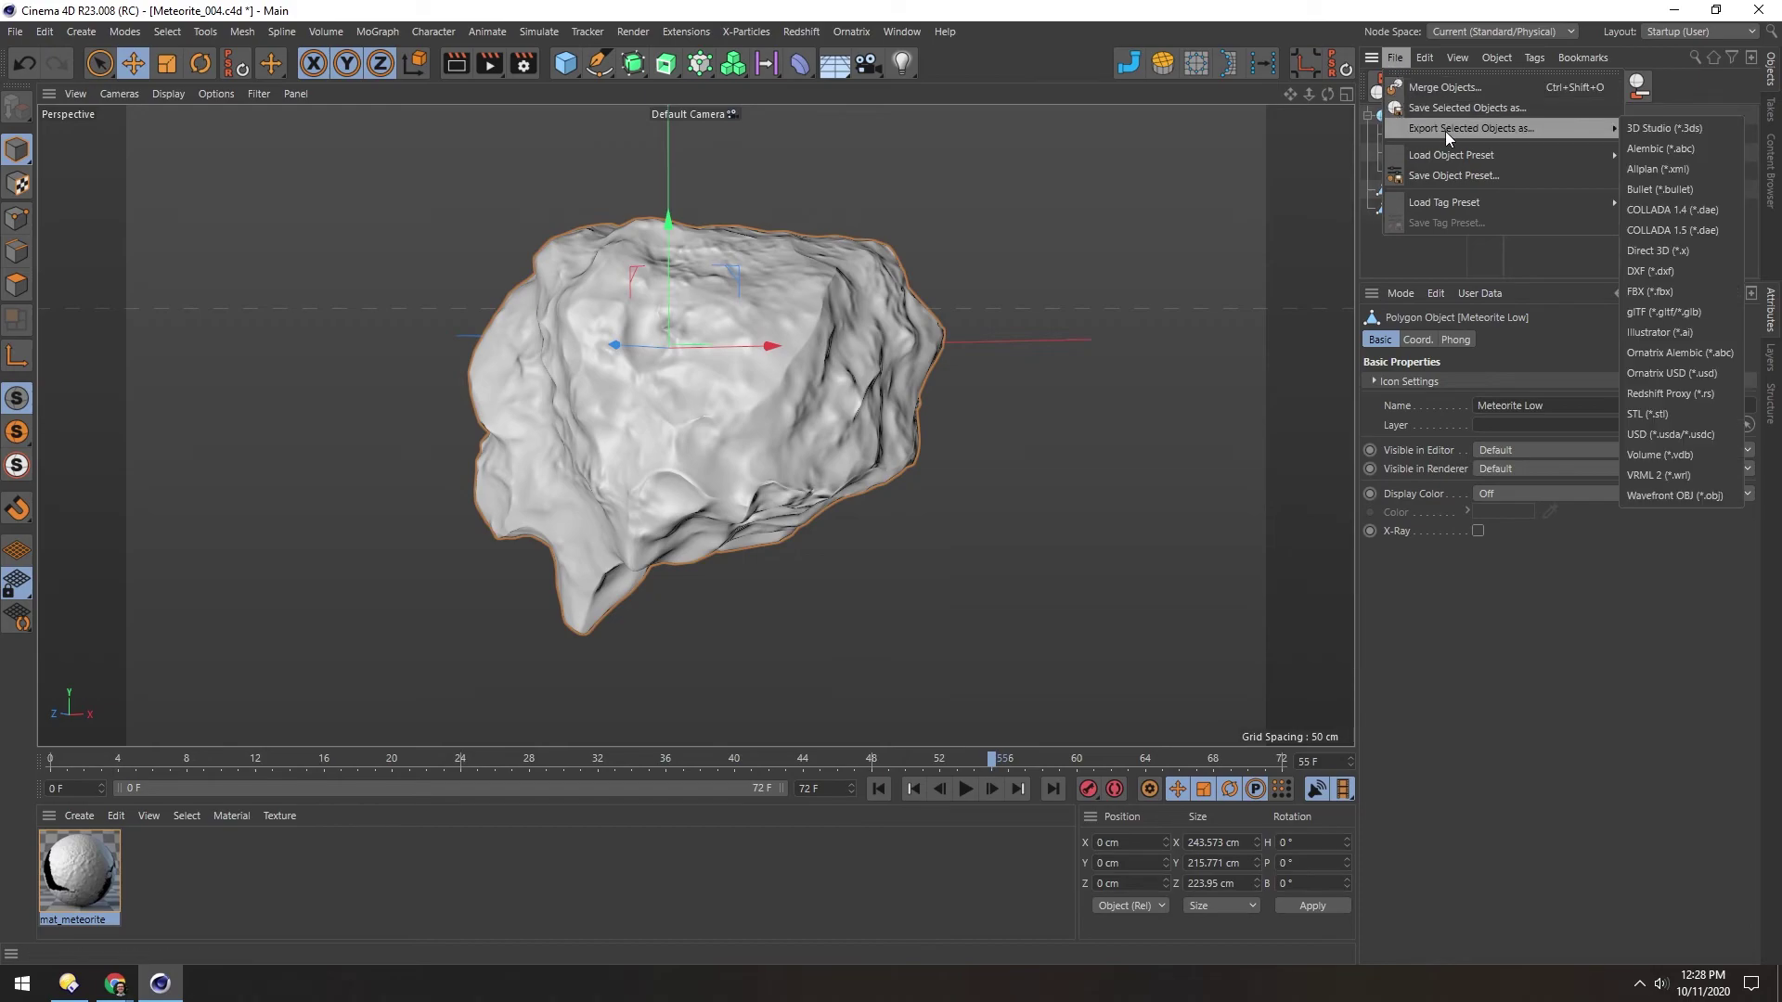
pyautogui.click(1667, 294)
pyautogui.moveTo(1517, 53); pyautogui.dragTo(1002, 167)
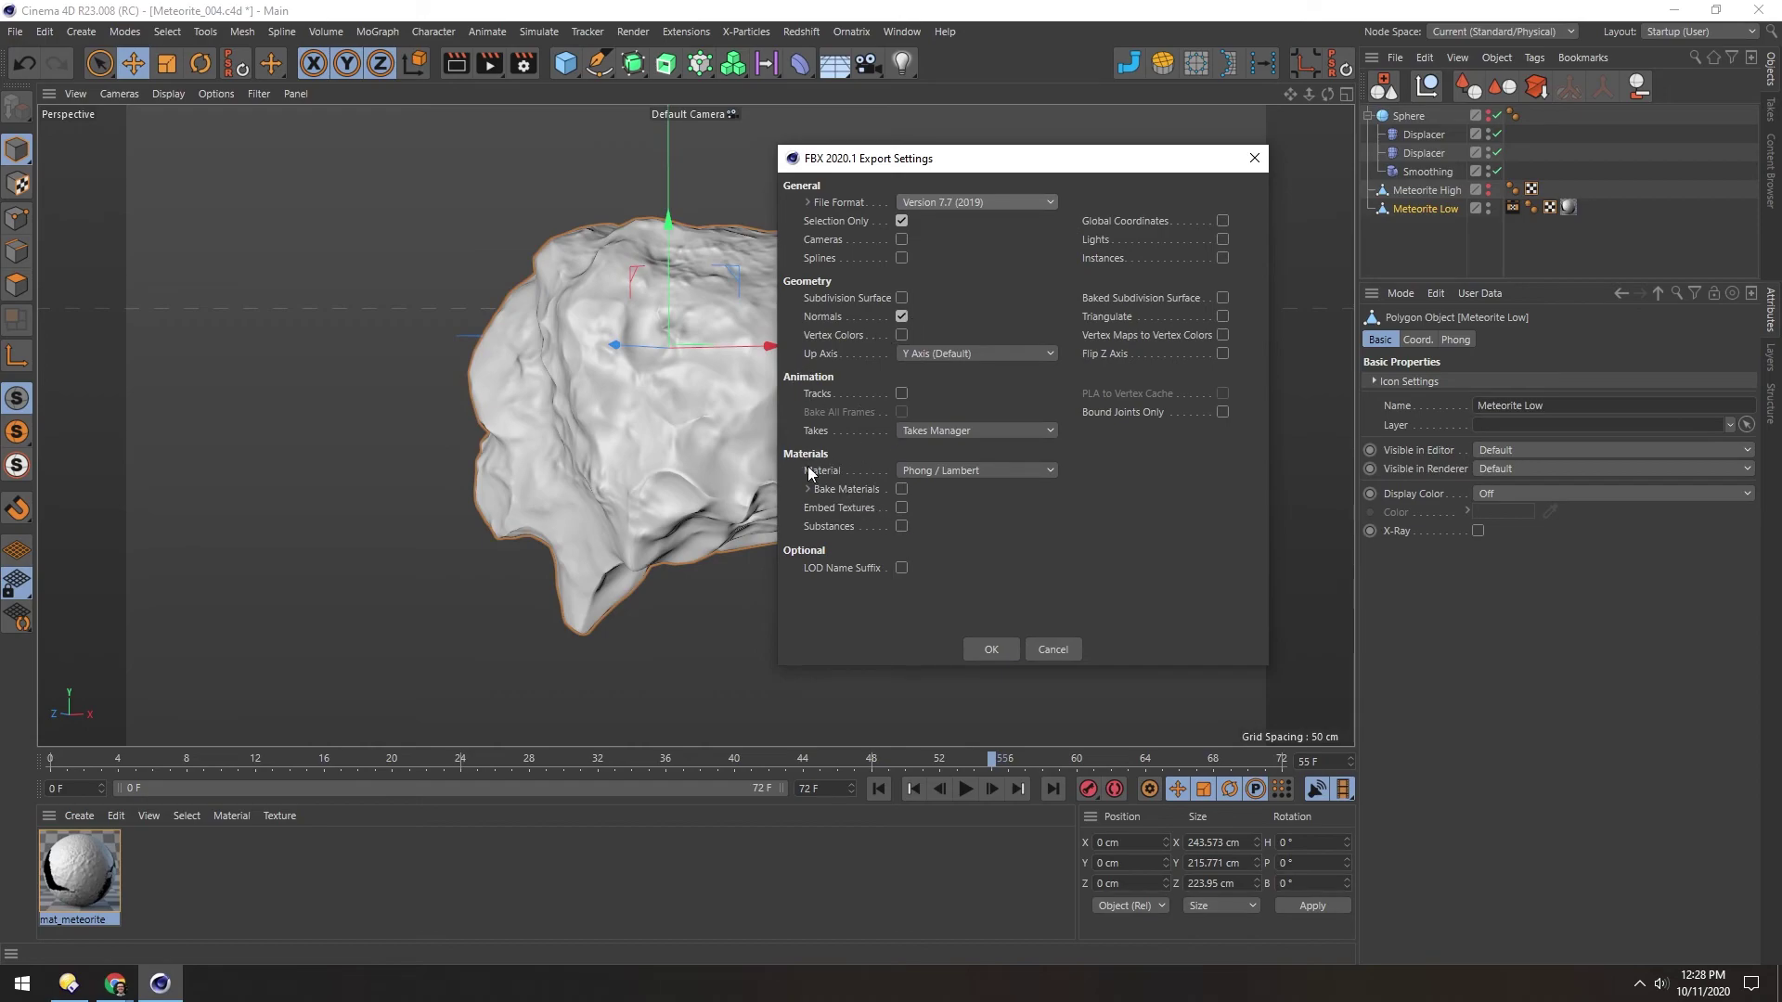
pyautogui.click(934, 472)
pyautogui.click(933, 492)
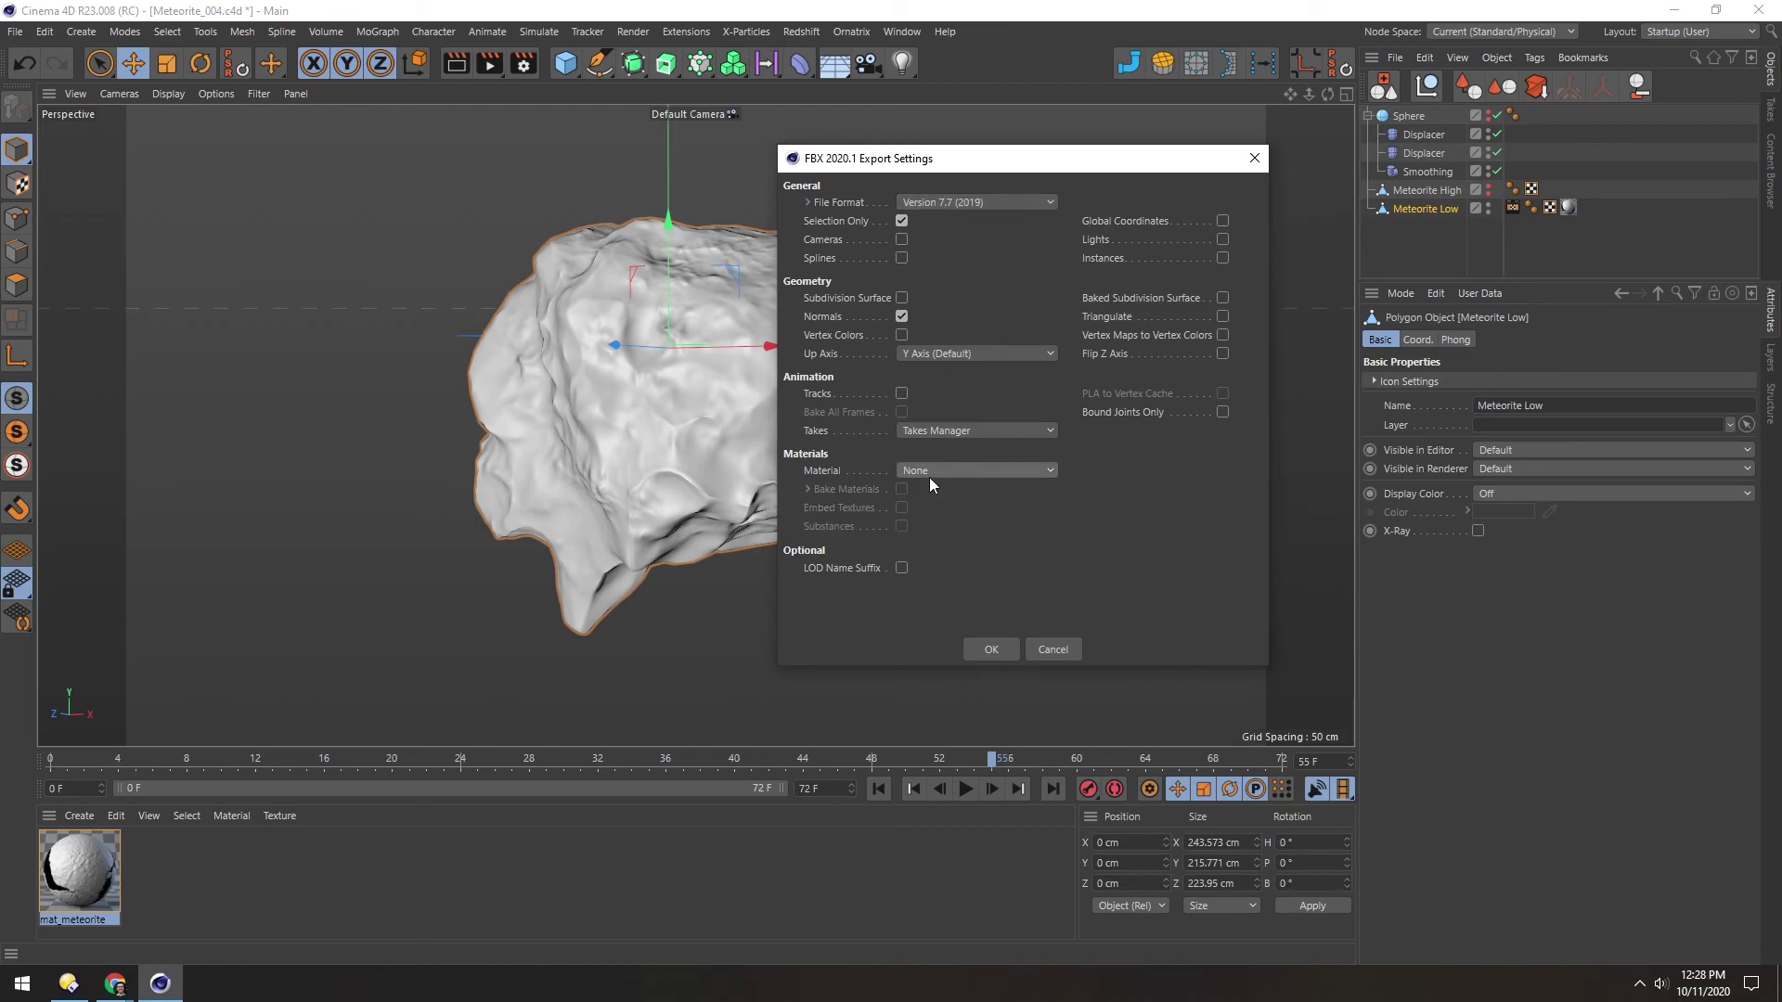
pyautogui.click(987, 650)
# - Create a folder named exports inside the Meteorite project folder and open it as the save location
pyautogui.rightClick(721, 419)
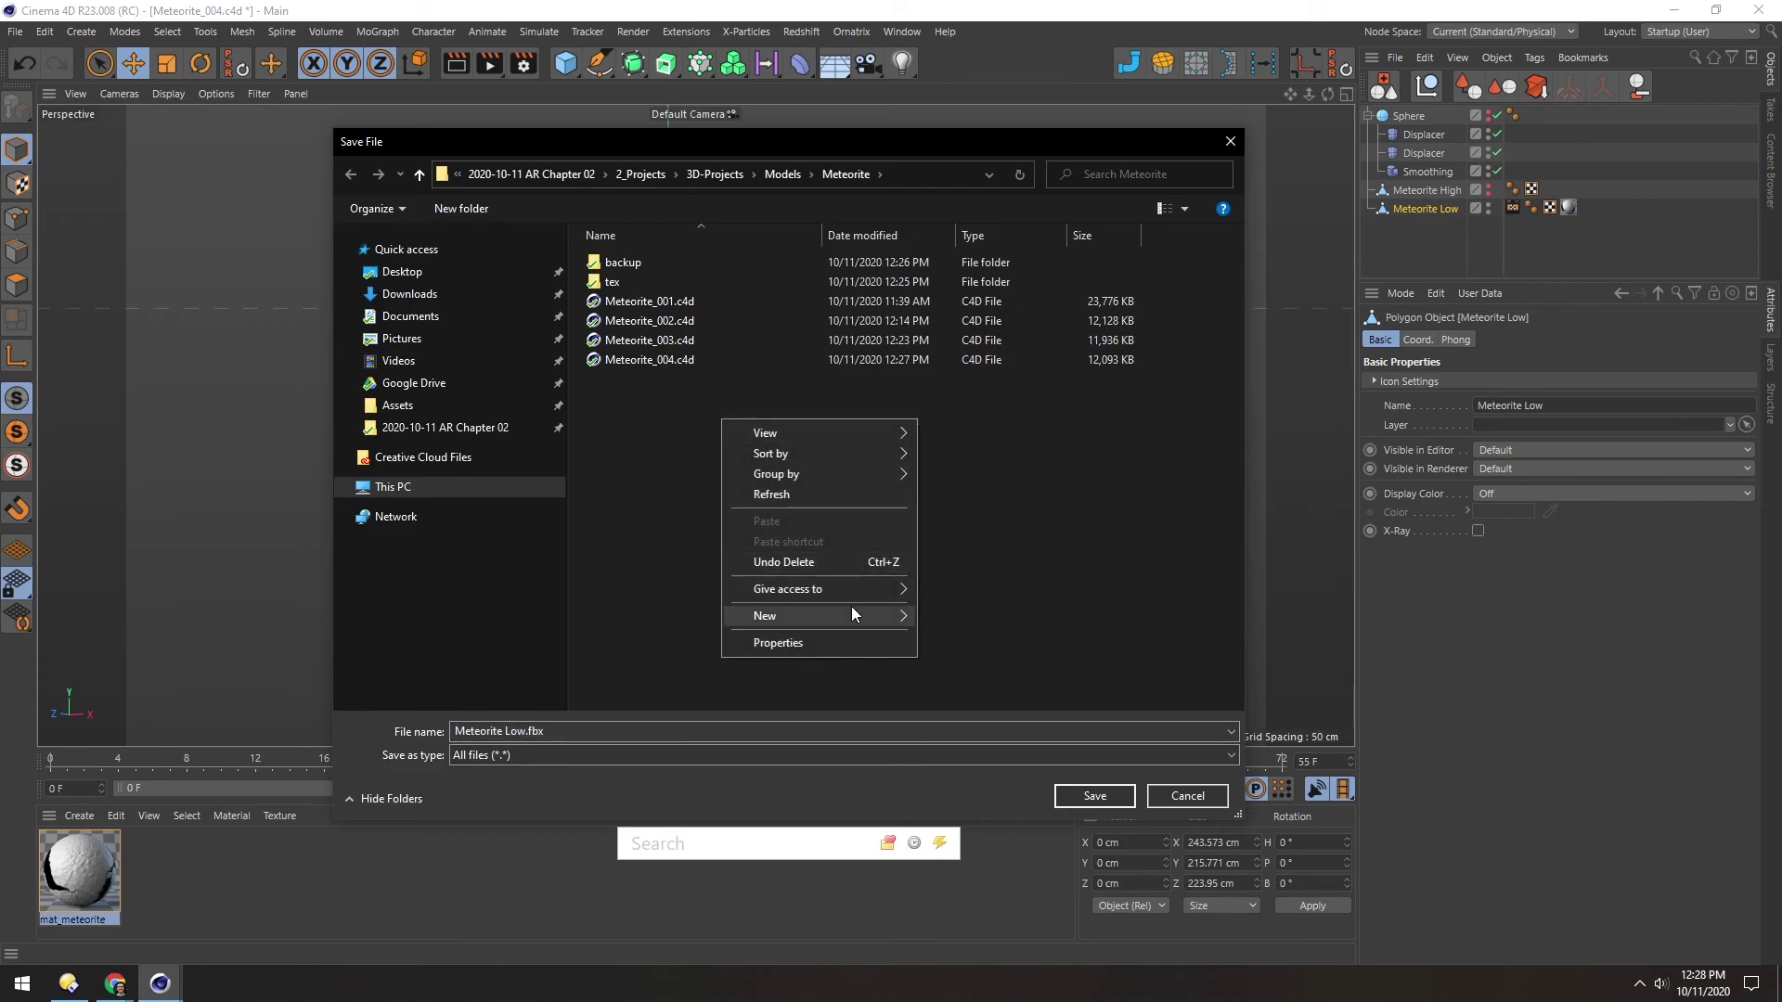
pyautogui.moveTo(852, 605)
pyautogui.click(921, 617)
pyautogui.write('exports')
pyautogui.press('Return')
pyautogui.press('Return')
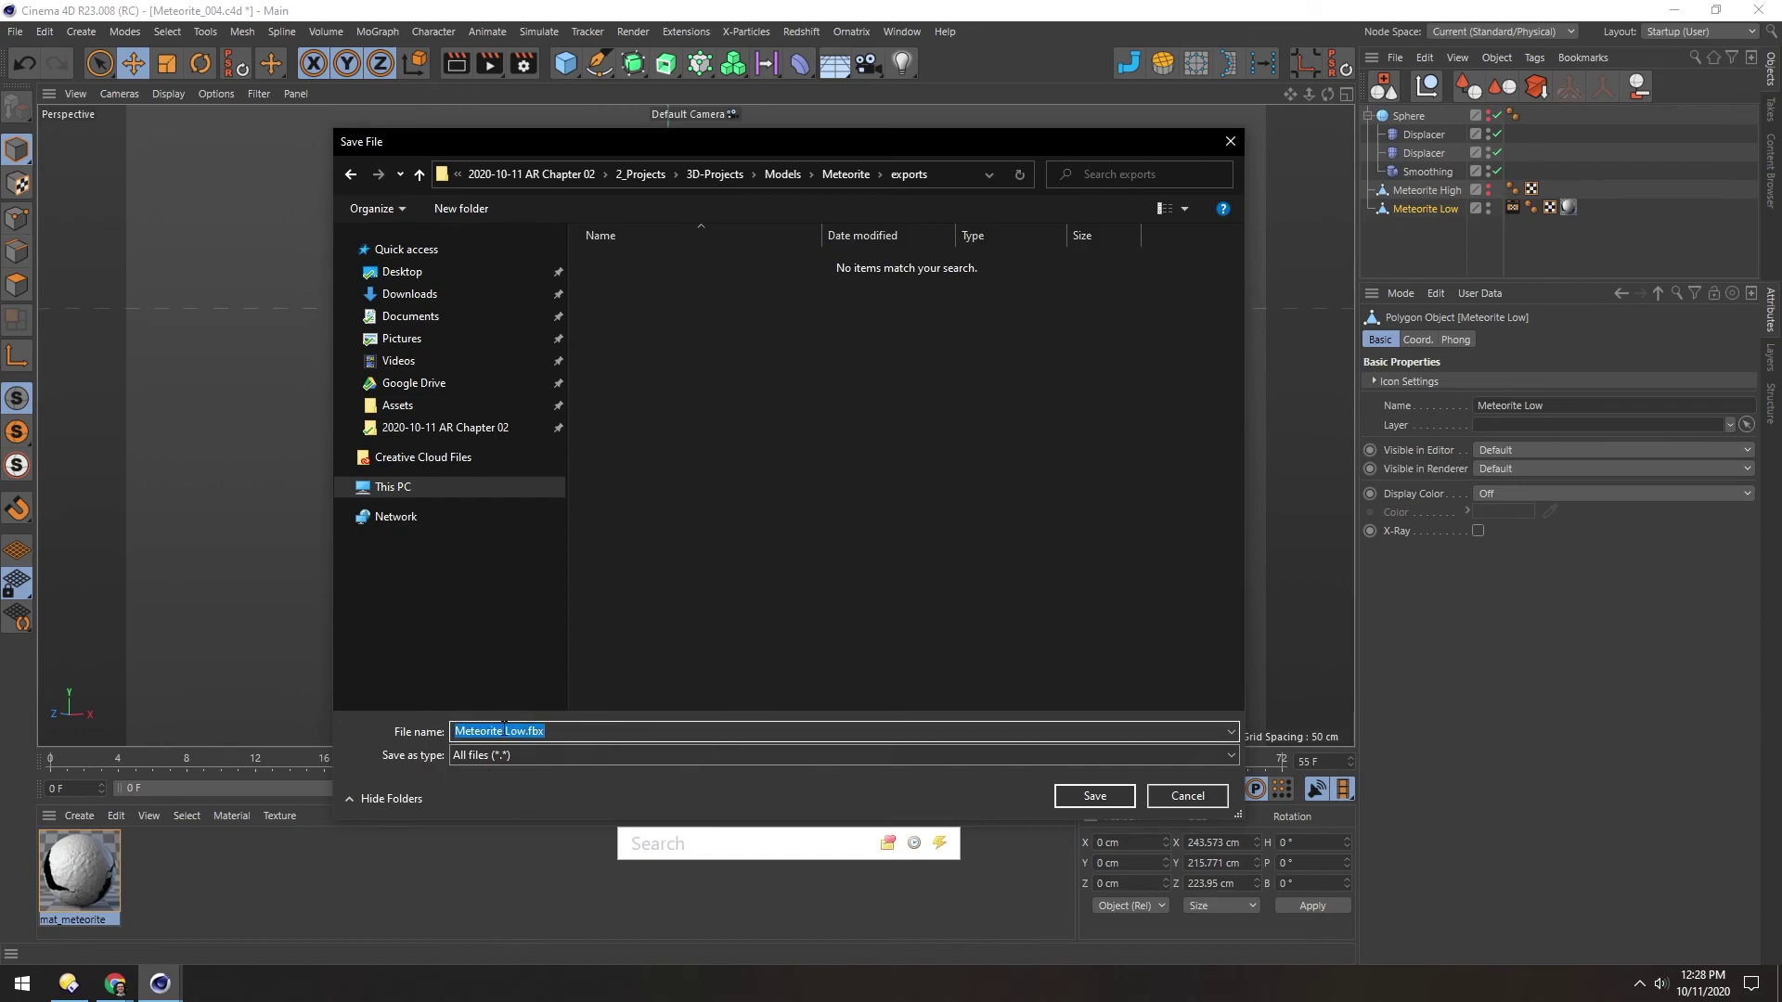
# - Name the export Meteorite-Low.fbx and save it in the exports folder
pyautogui.click(507, 732)
pyautogui.press('BackSpace')
pyautogui.write('-')
pyautogui.press('Return')
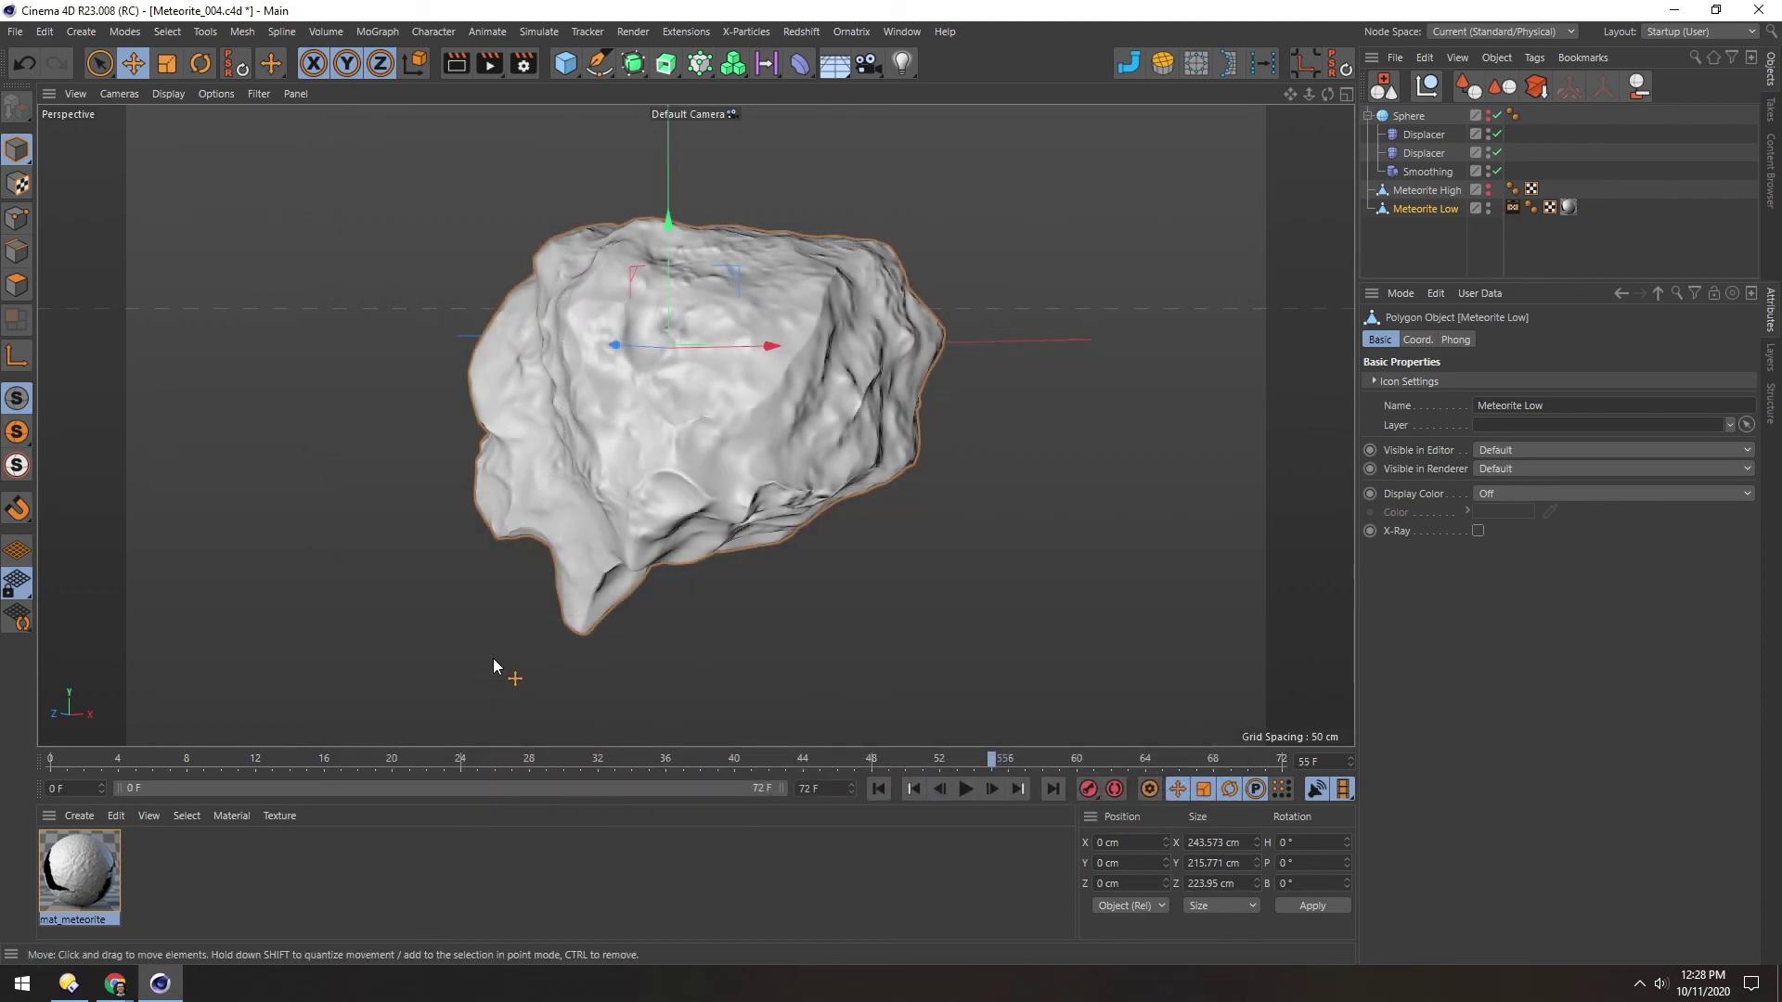